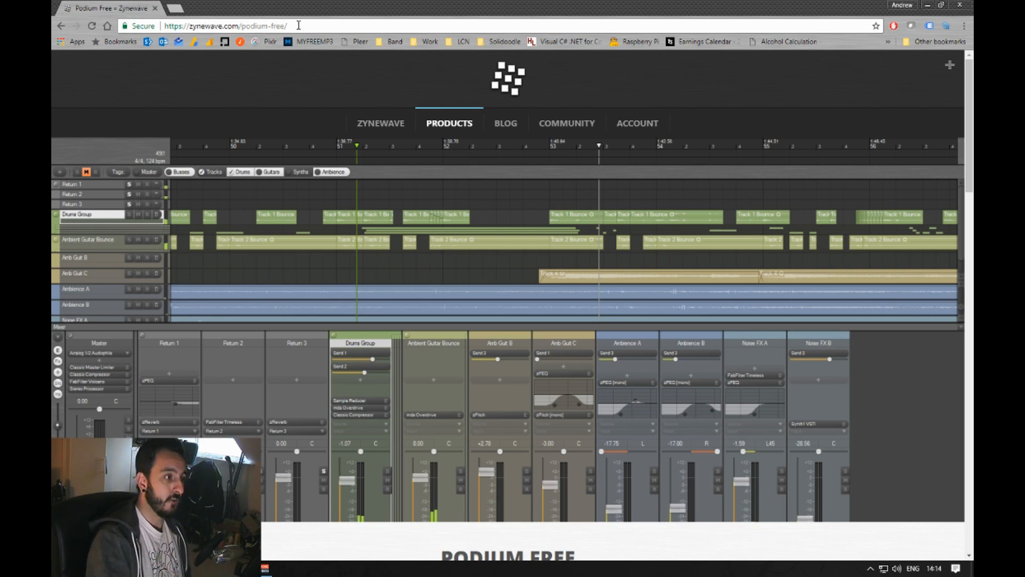
# Step: Download the Podium Free 3.2.1 zip for Windows from the Podium Free page and open the archive
pyautogui.moveTo(308, 26); pyautogui.dragTo(162, 32)
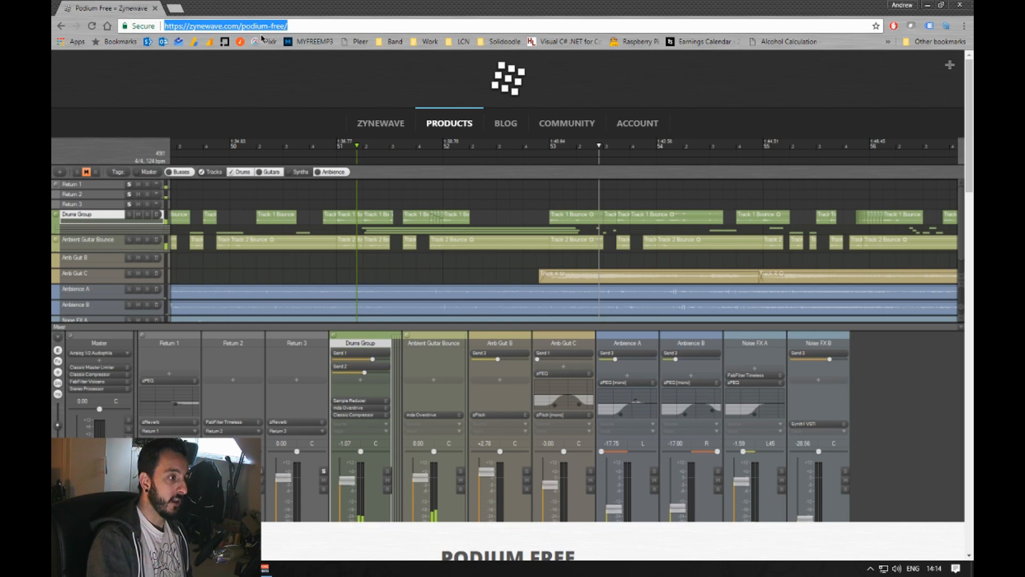
pyautogui.click(317, 25)
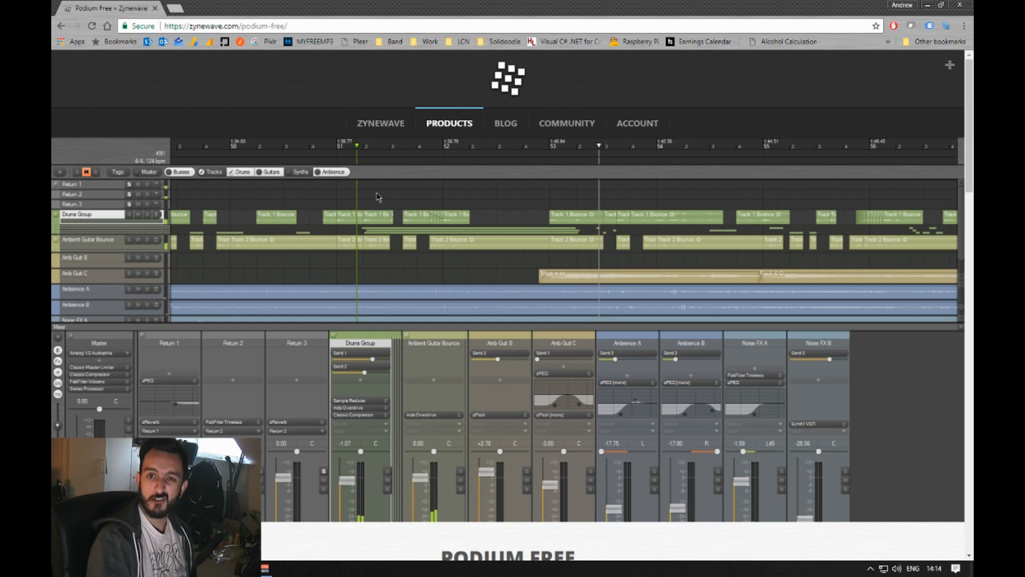
pyautogui.scroll(-3, 379, 224)
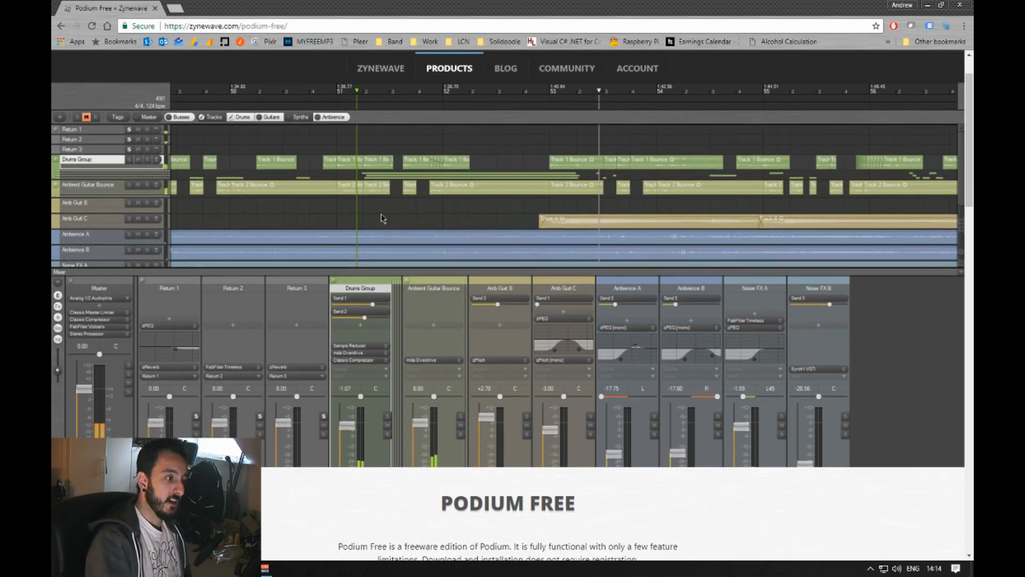
pyautogui.scroll(-5, 380, 265)
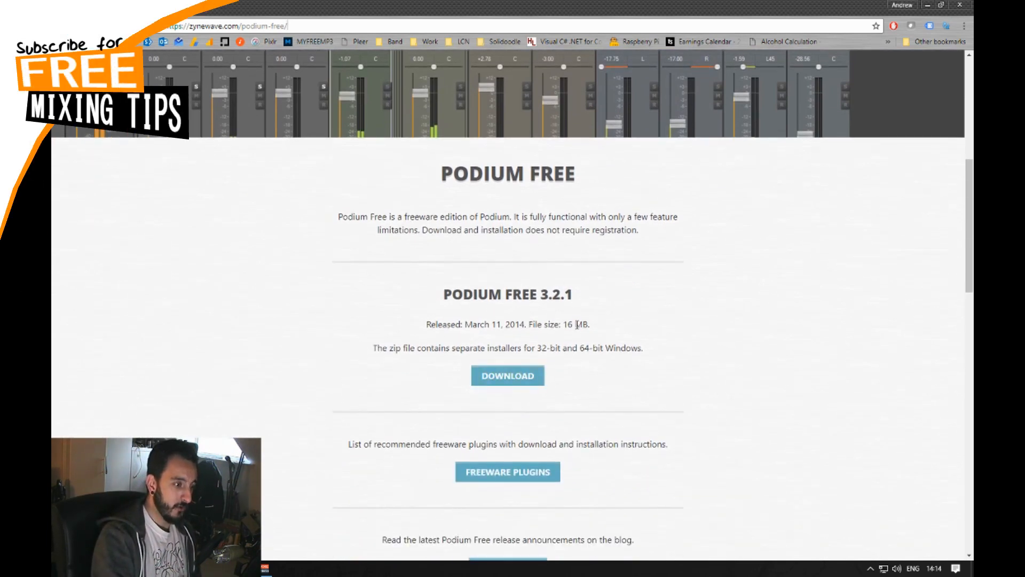
pyautogui.moveTo(505, 324); pyautogui.dragTo(529, 325)
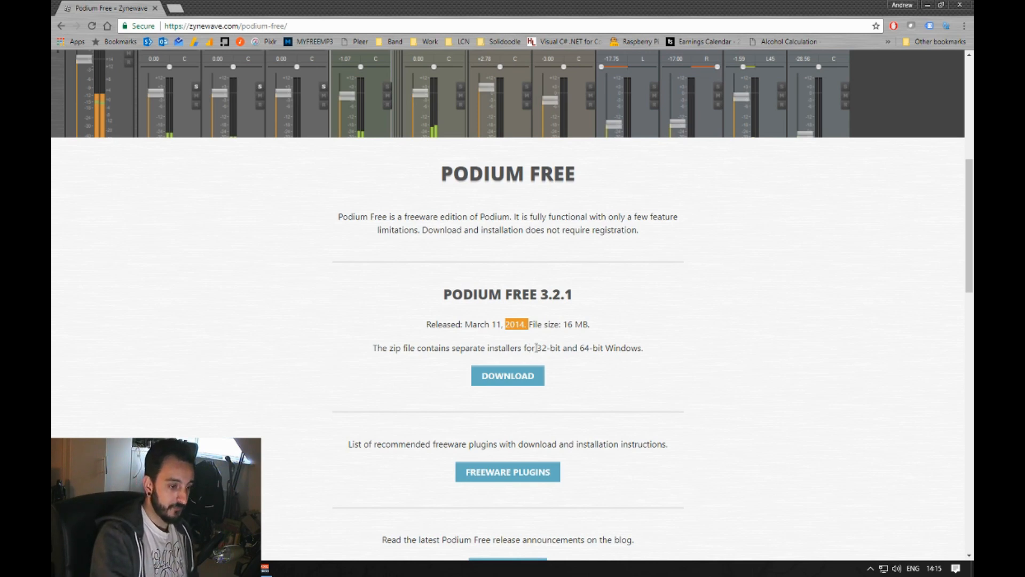
pyautogui.moveTo(550, 347); pyautogui.dragTo(621, 348)
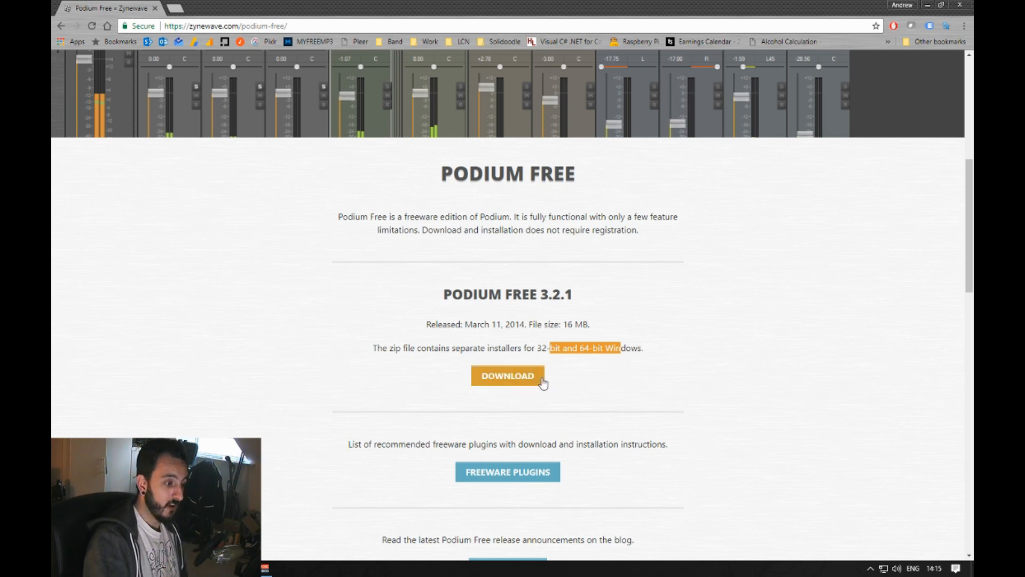
pyautogui.click(514, 380)
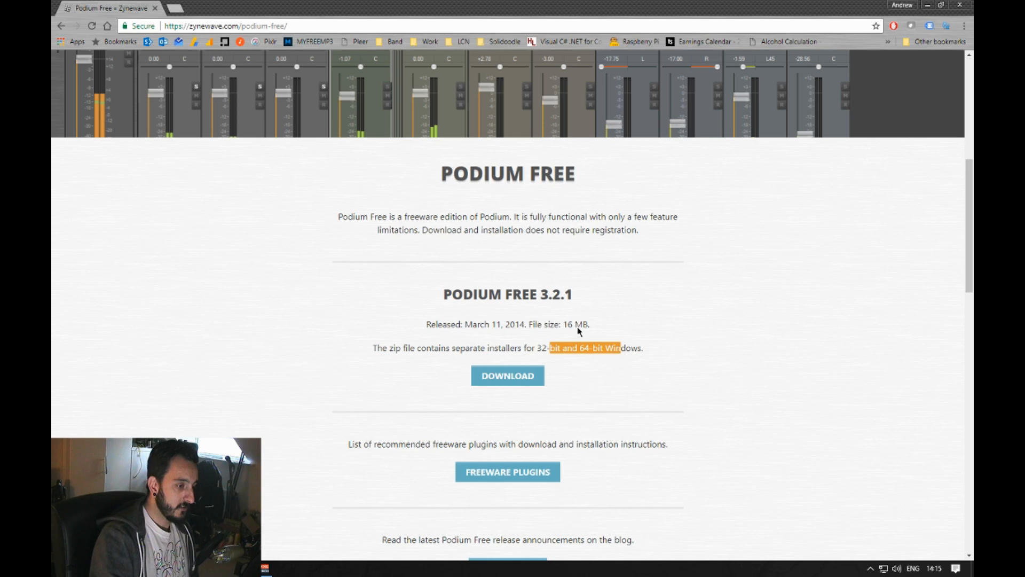
pyautogui.click(522, 376)
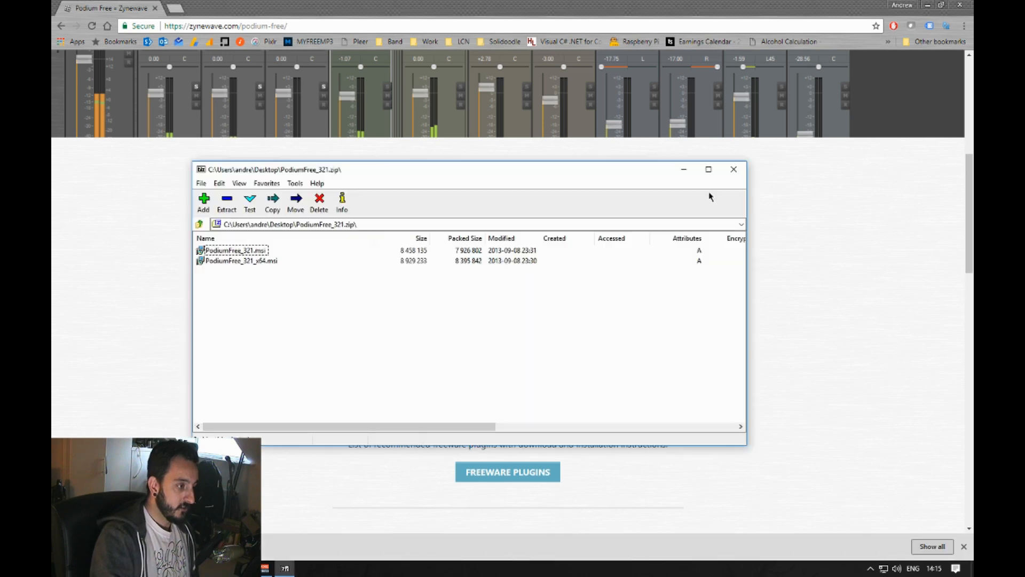
pyautogui.click(223, 251)
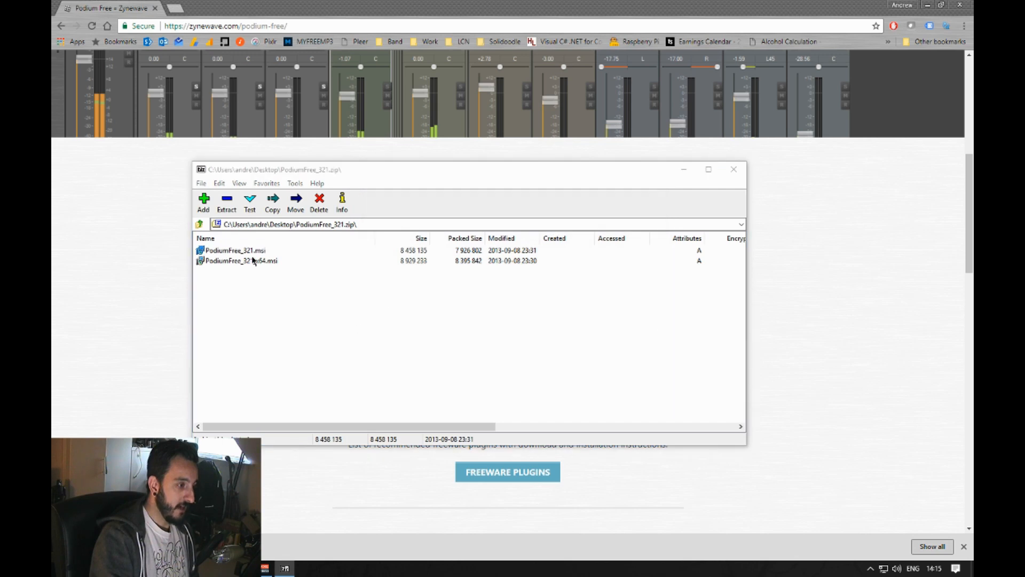
pyautogui.press('Return')
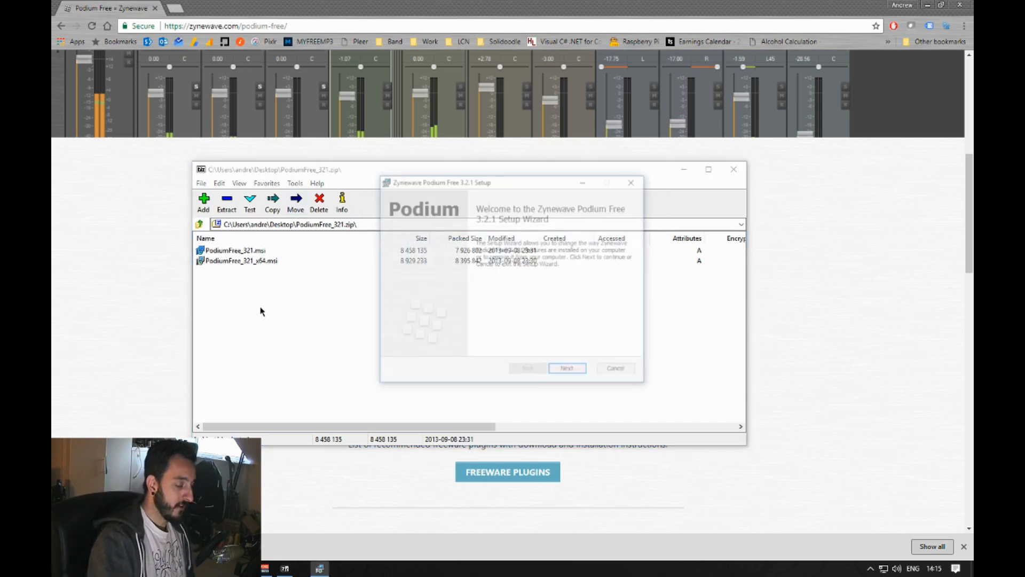
pyautogui.click(635, 182)
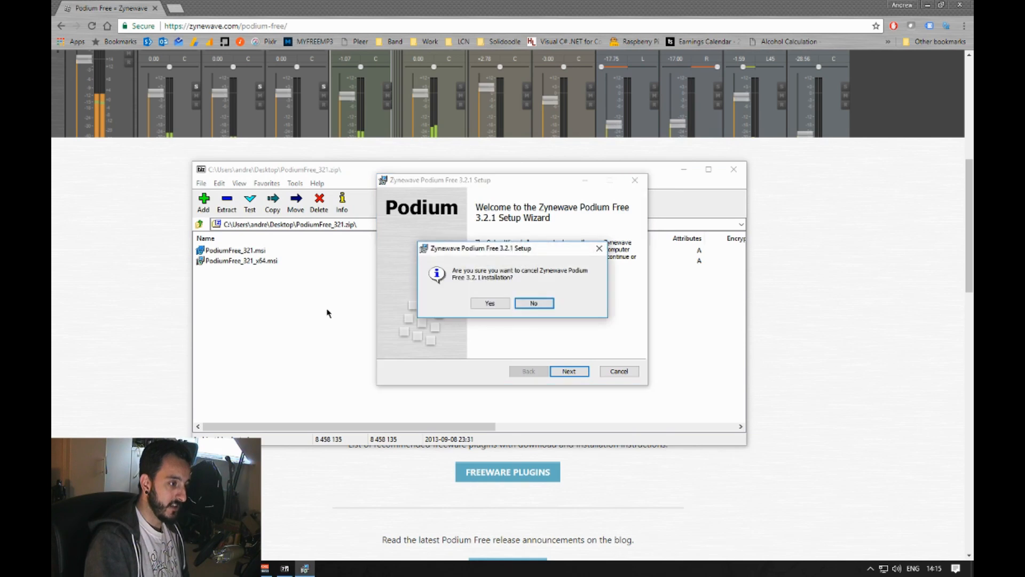
pyautogui.click(490, 302)
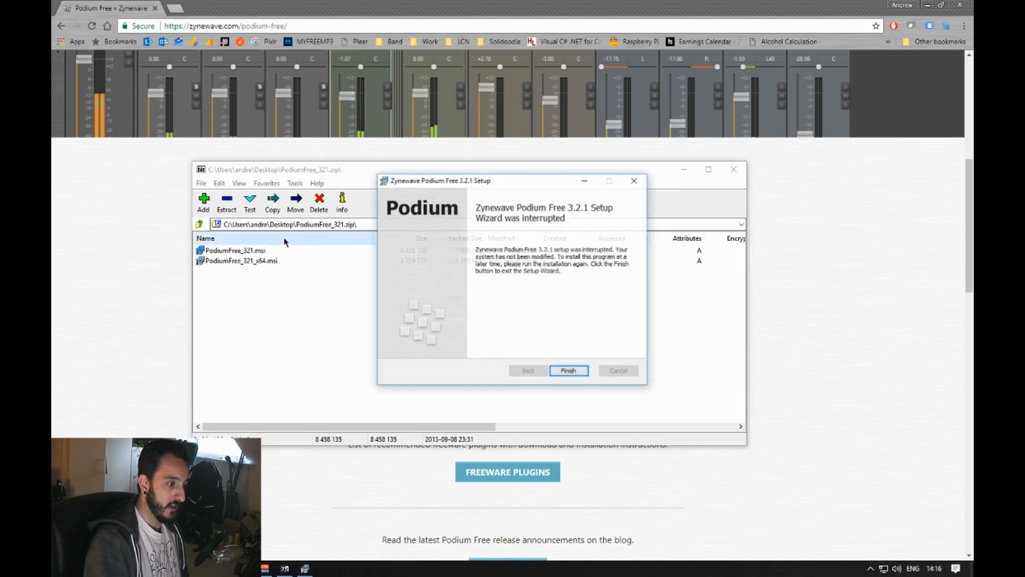
pyautogui.click(569, 371)
pyautogui.click(243, 308)
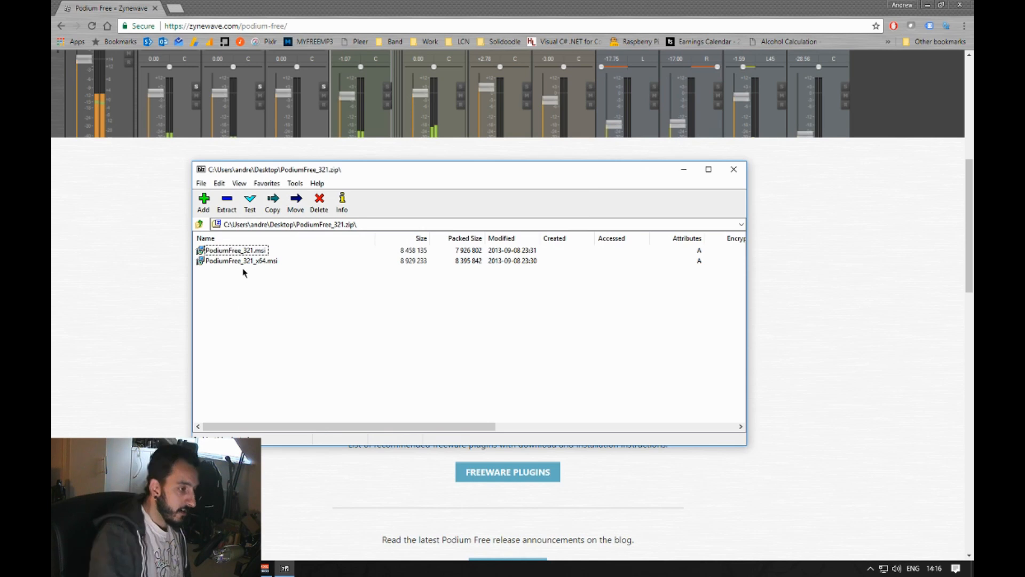
# Step: Launch the 32-bit installer PodiumFree_321.msi and advance past the welcome page to the change, repair or remove choices
pyautogui.click(247, 251)
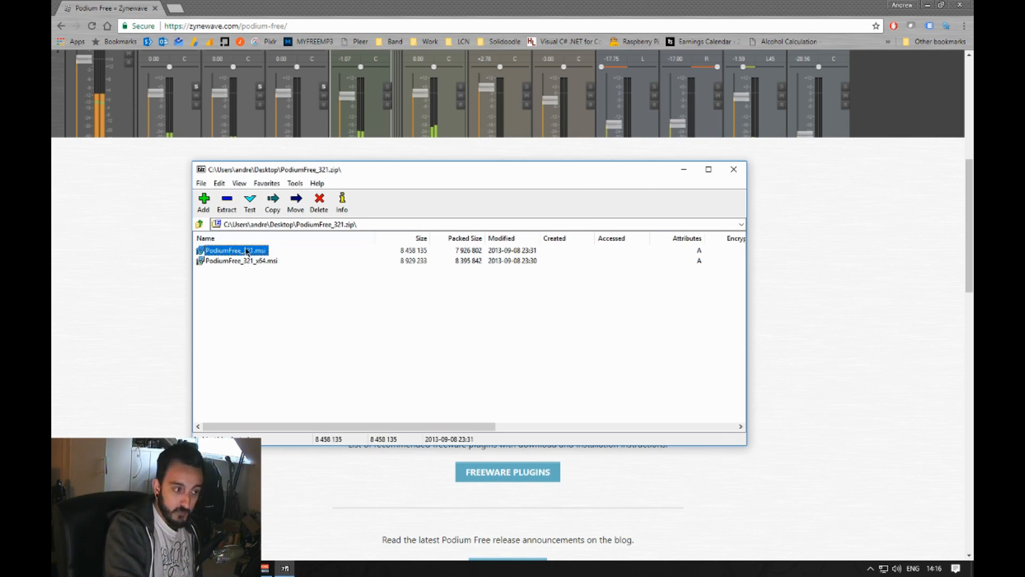
pyautogui.click(248, 261)
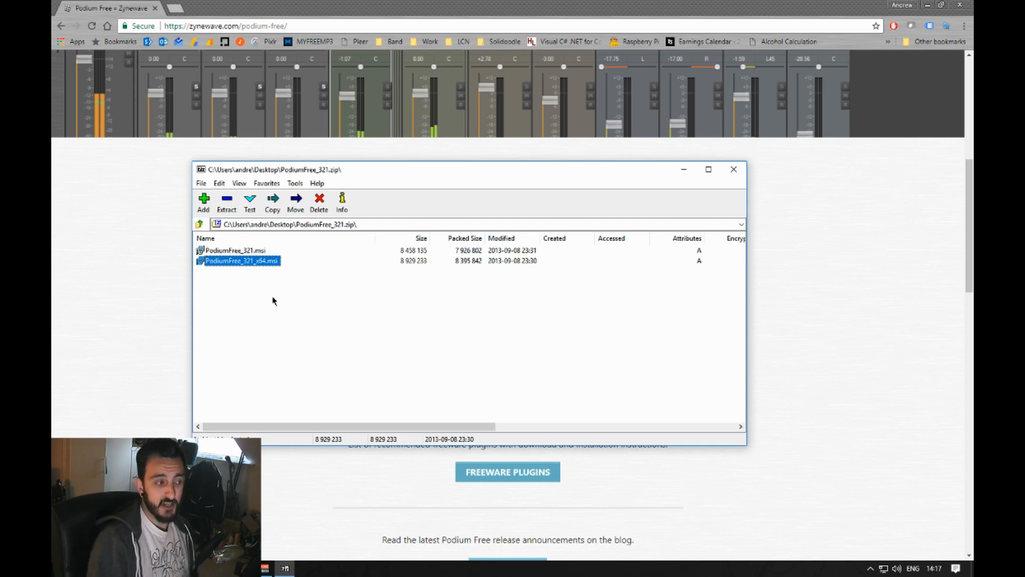
pyautogui.press('Up')
pyautogui.press('Return')
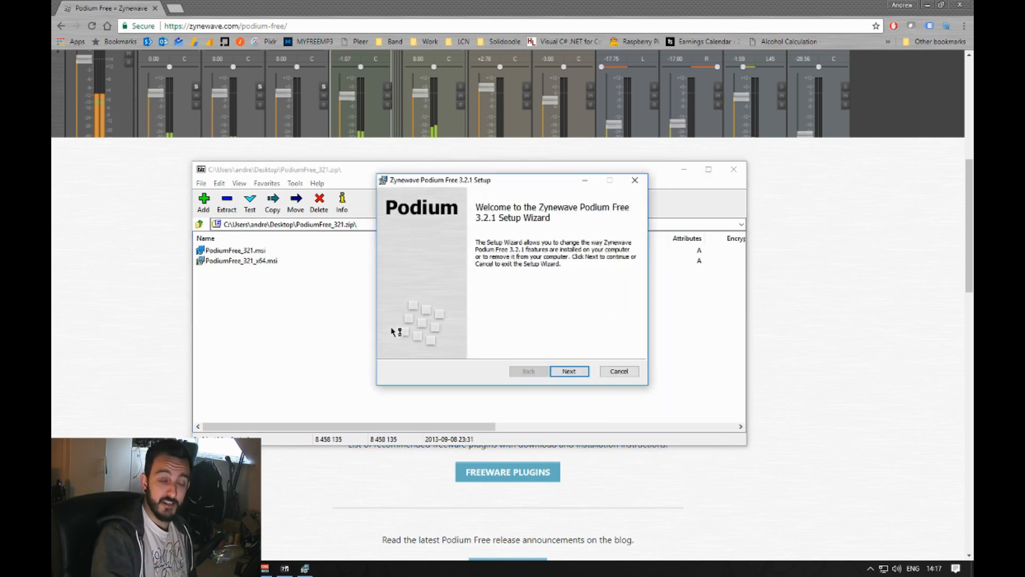
pyautogui.click(574, 368)
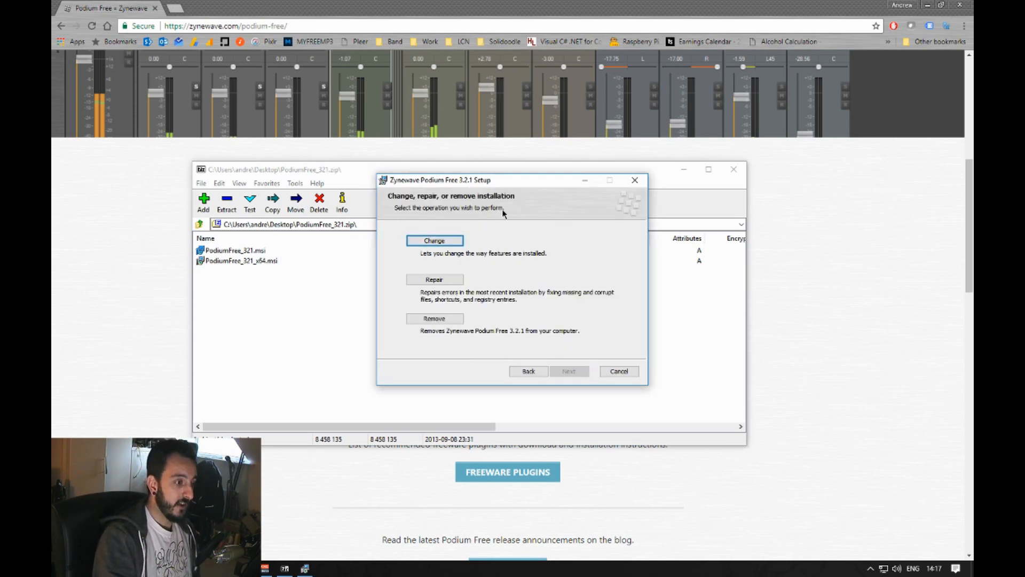
# Step: Review the Change option's Custom Setup features and proceed to the ready-to-change page without altering the selection
pyautogui.click(435, 241)
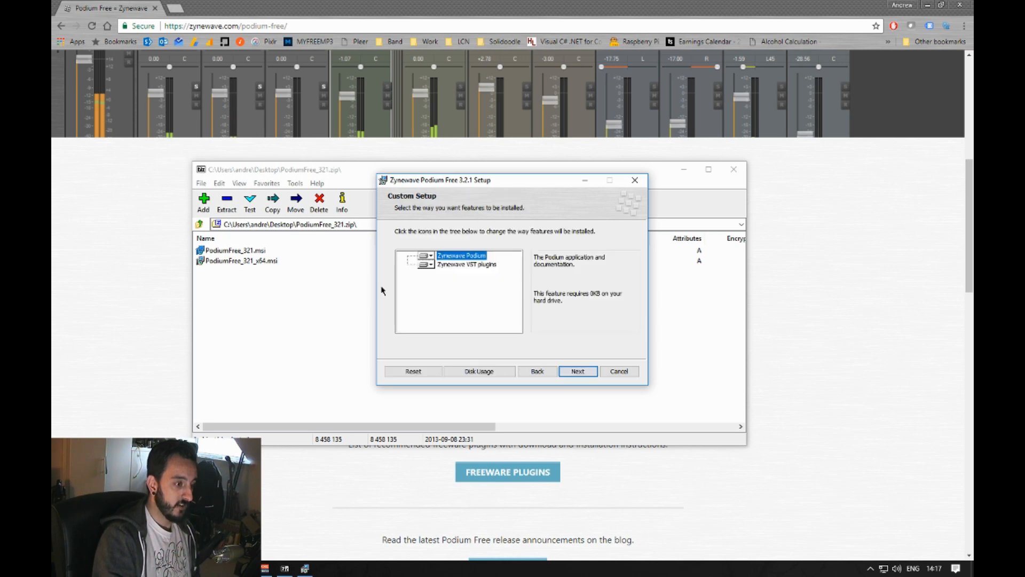
pyautogui.click(431, 256)
pyautogui.click(431, 256)
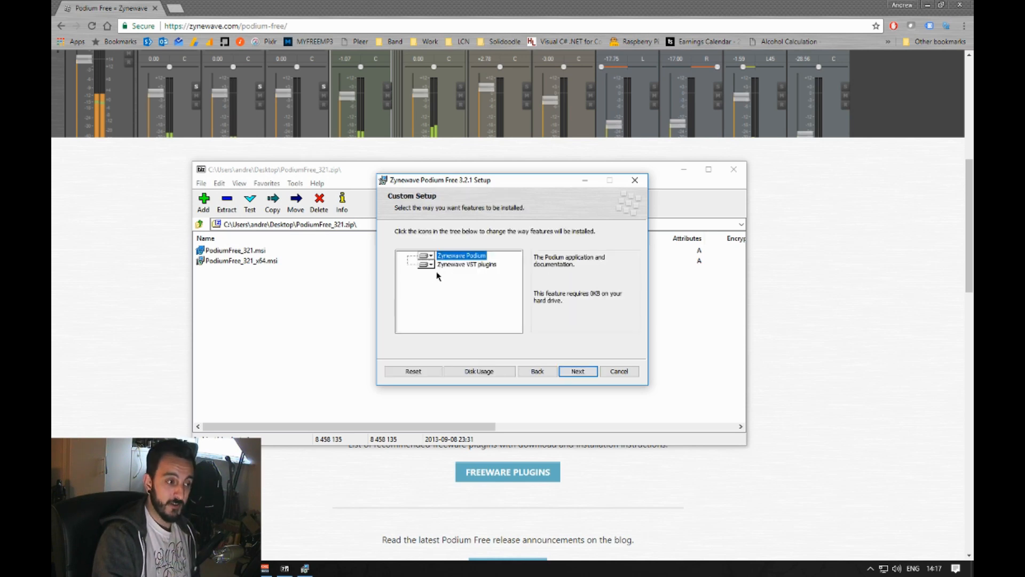
pyautogui.click(537, 371)
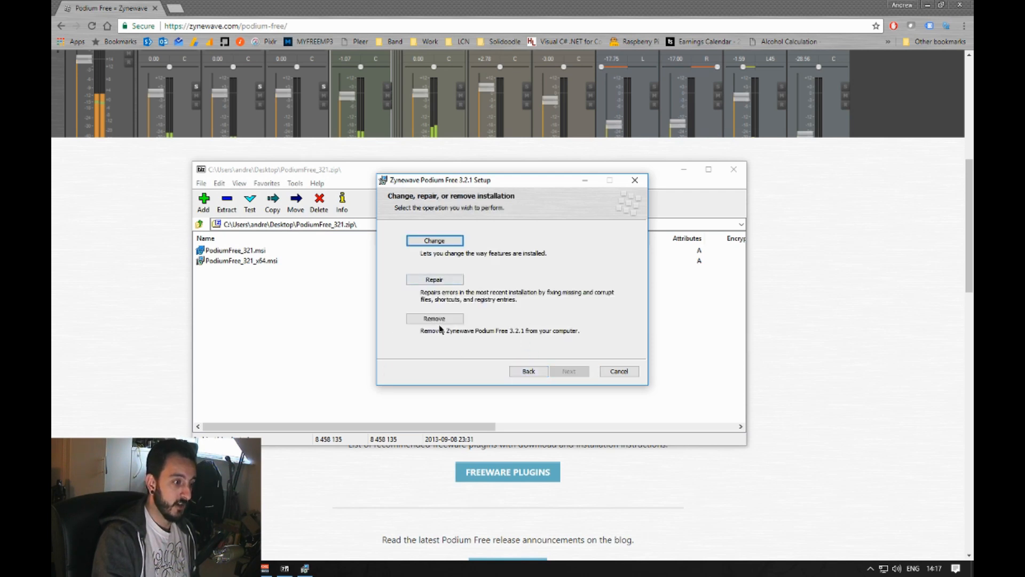
pyautogui.click(410, 241)
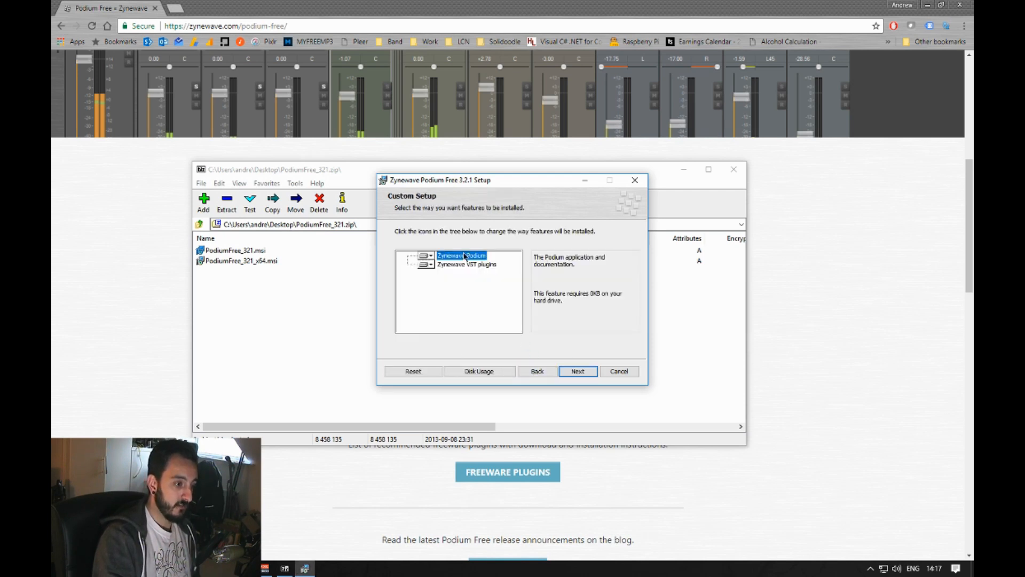
pyautogui.click(578, 371)
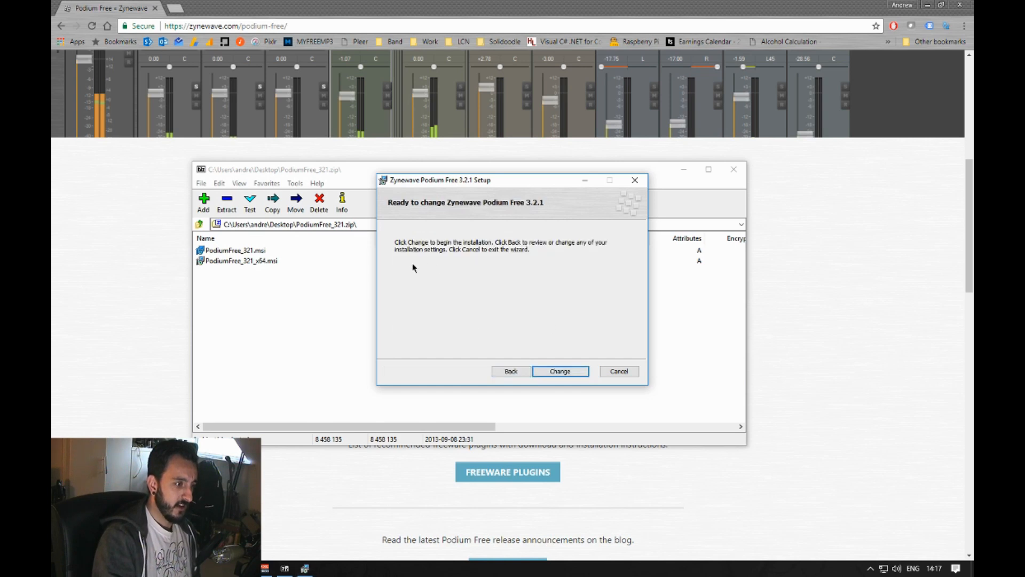
# Step: Cancel the Podium Free setup, exit the wizard, and minimize the archive window
pyautogui.click(625, 371)
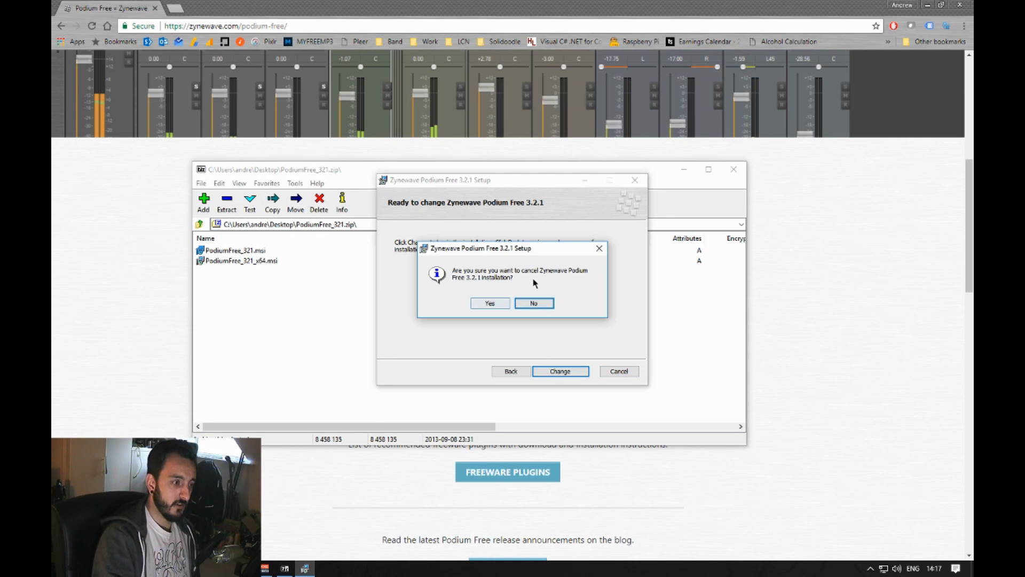
pyautogui.click(491, 303)
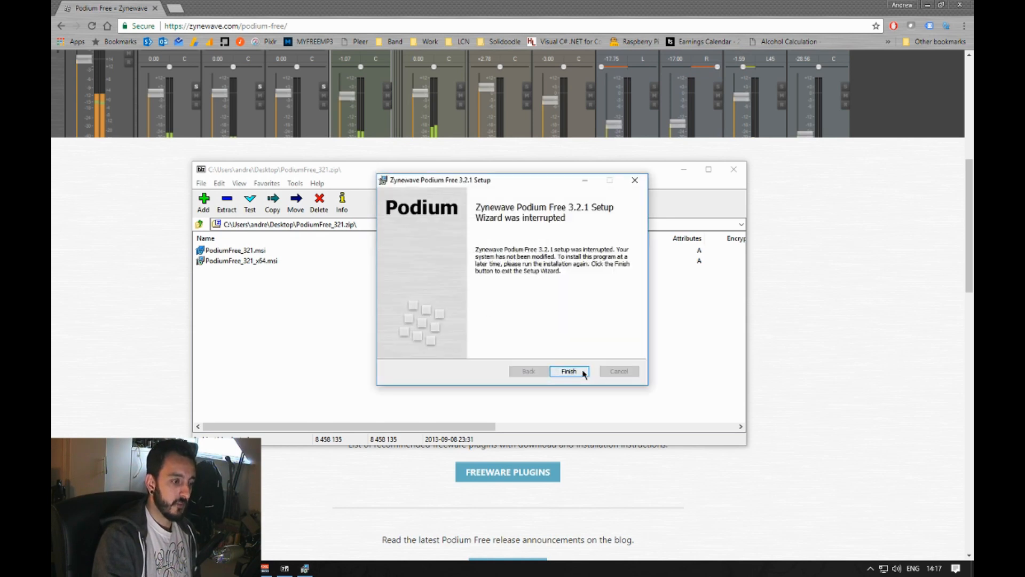
pyautogui.click(581, 369)
pyautogui.moveTo(589, 176); pyautogui.dragTo(487, 203)
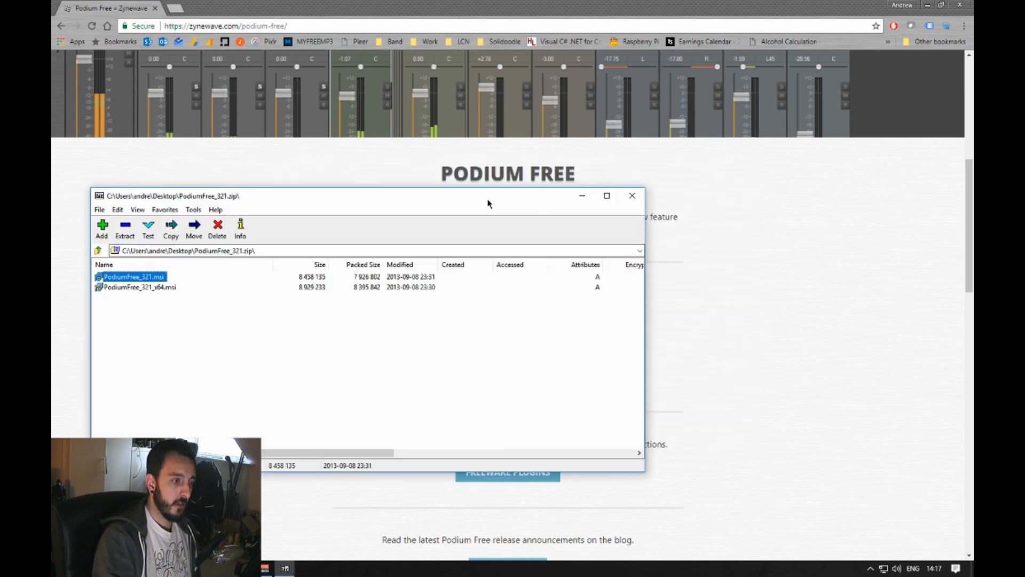
pyautogui.click(583, 196)
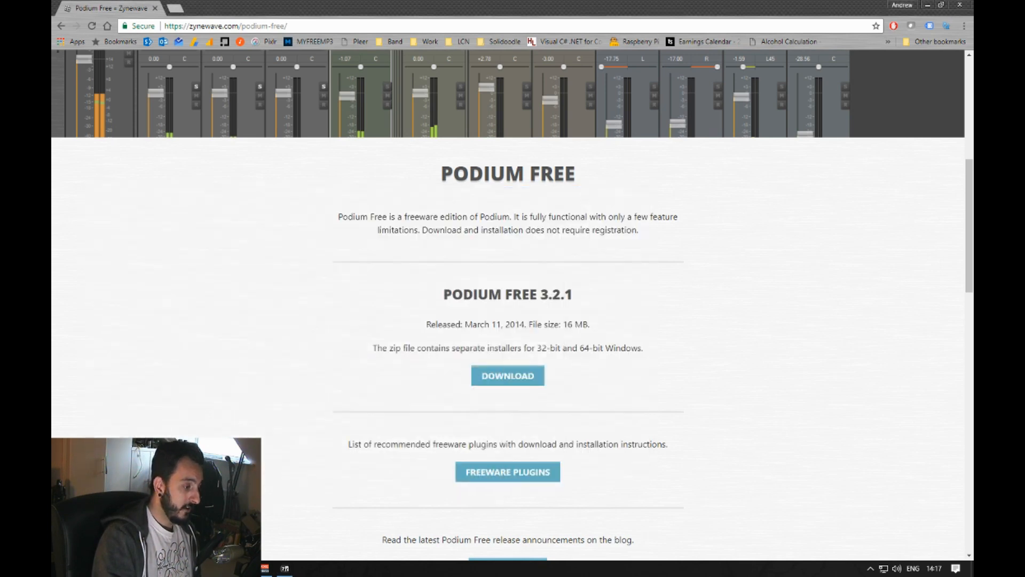
# Step: Switch to Podium, show the DIY BAND project page, and collapse all expanded device folders from Dub to Zynewave Effects
pyautogui.hotkey('alt', 'Tab')
pyautogui.click(193, 20)
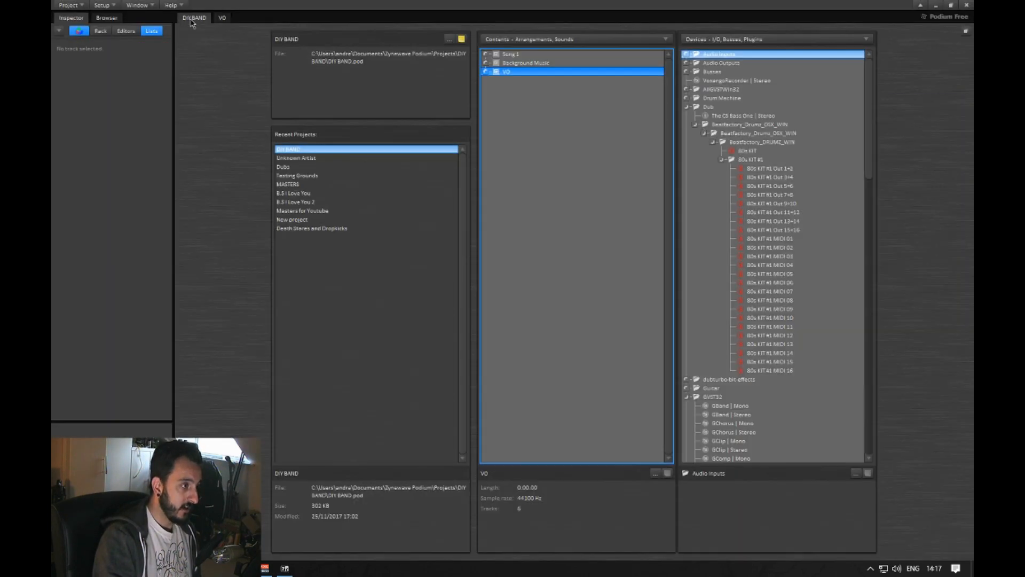
pyautogui.click(686, 108)
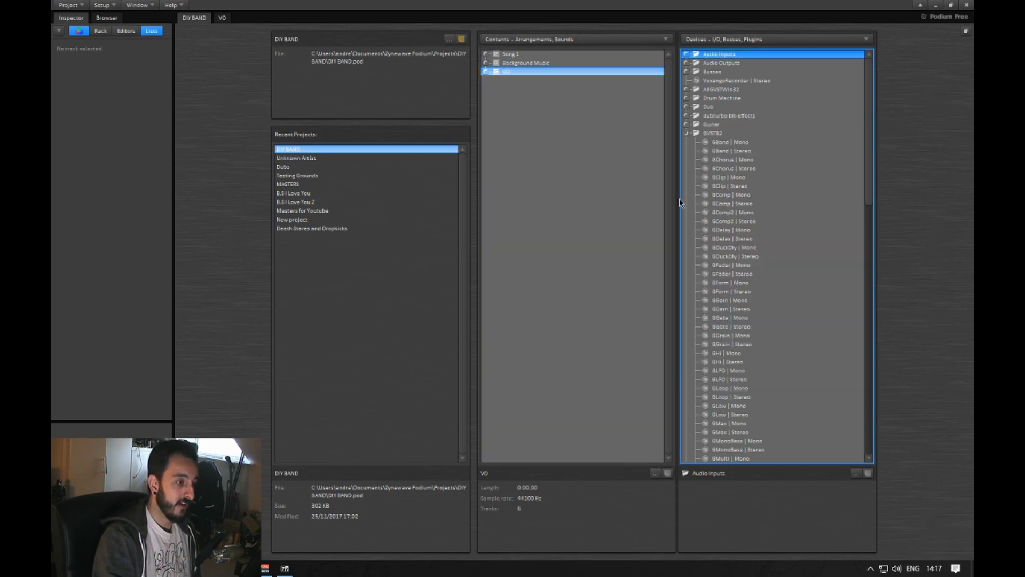
pyautogui.click(687, 134)
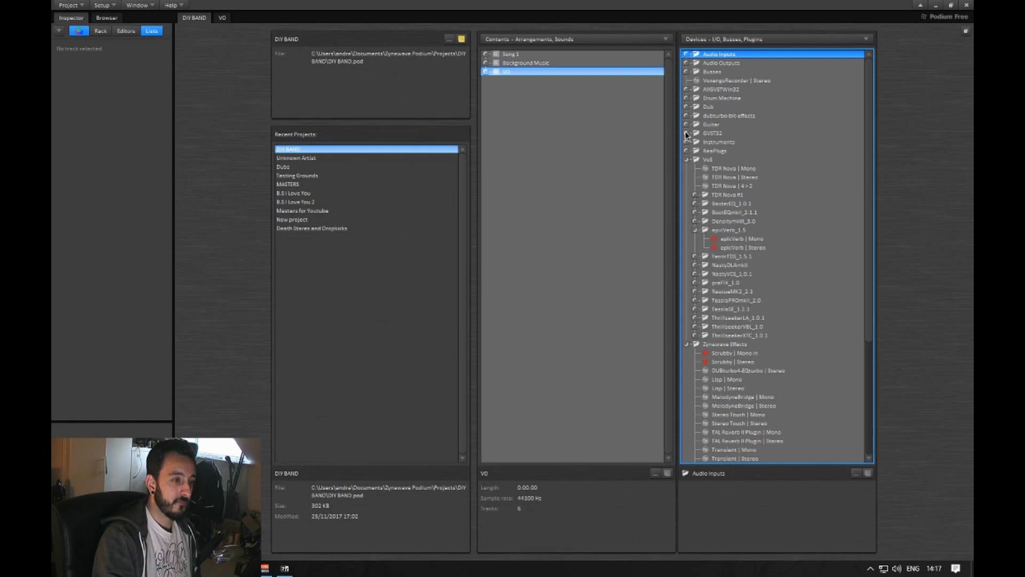
pyautogui.click(687, 159)
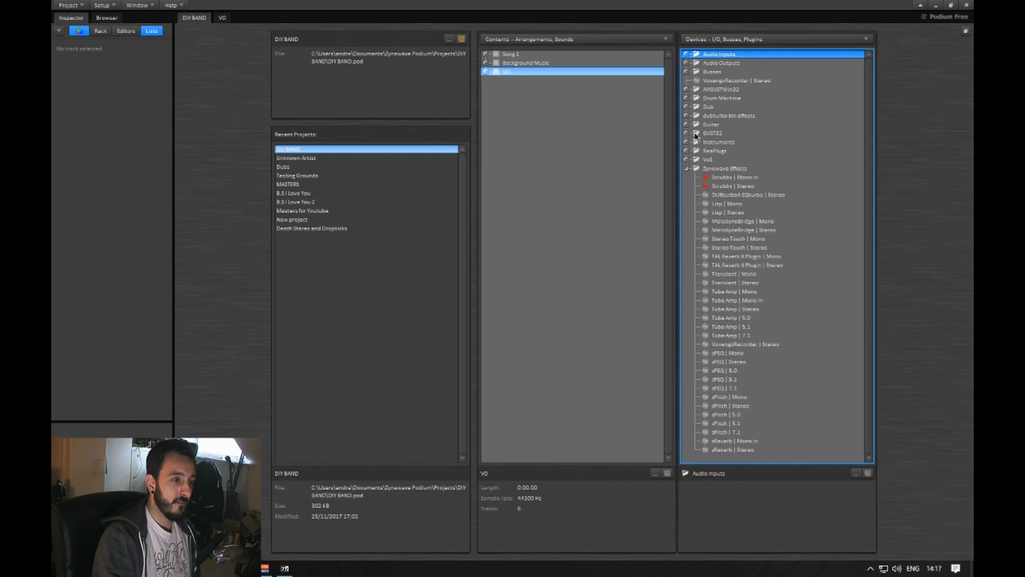
pyautogui.click(687, 168)
# Step: Open the Audio/MIDI setup on its audio driver and channel settings
pyautogui.click(595, 184)
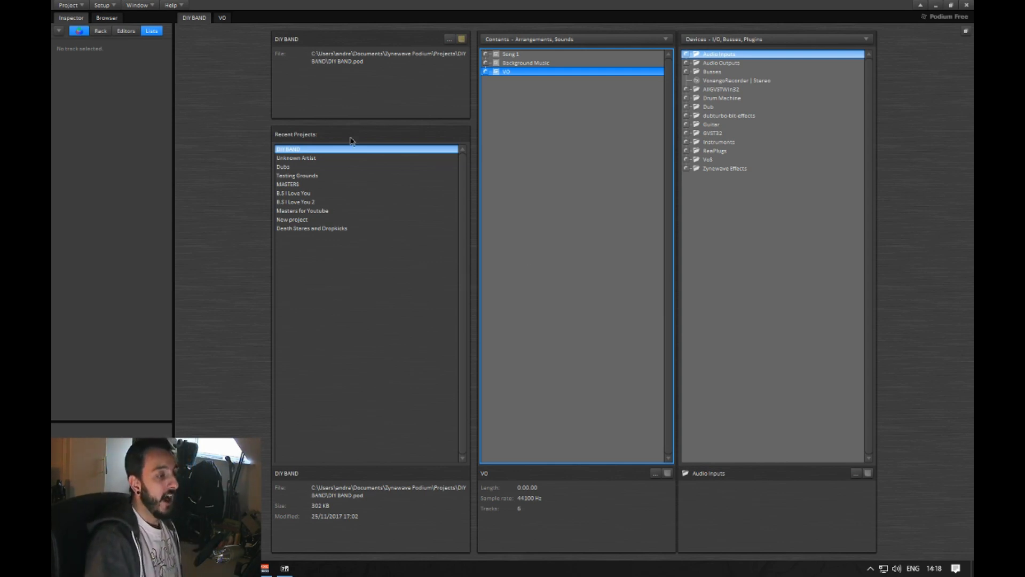
pyautogui.click(364, 381)
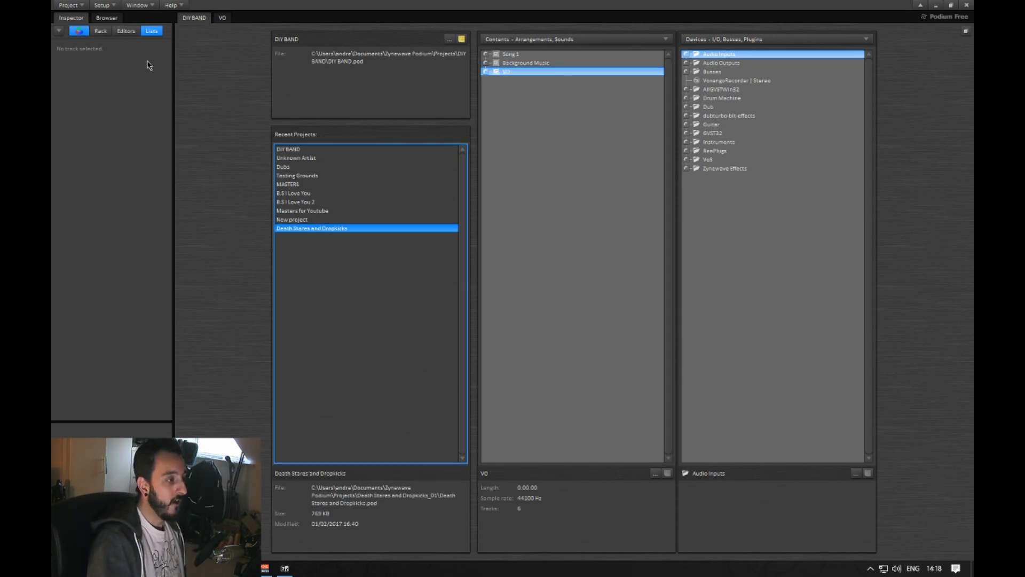
pyautogui.click(77, 6)
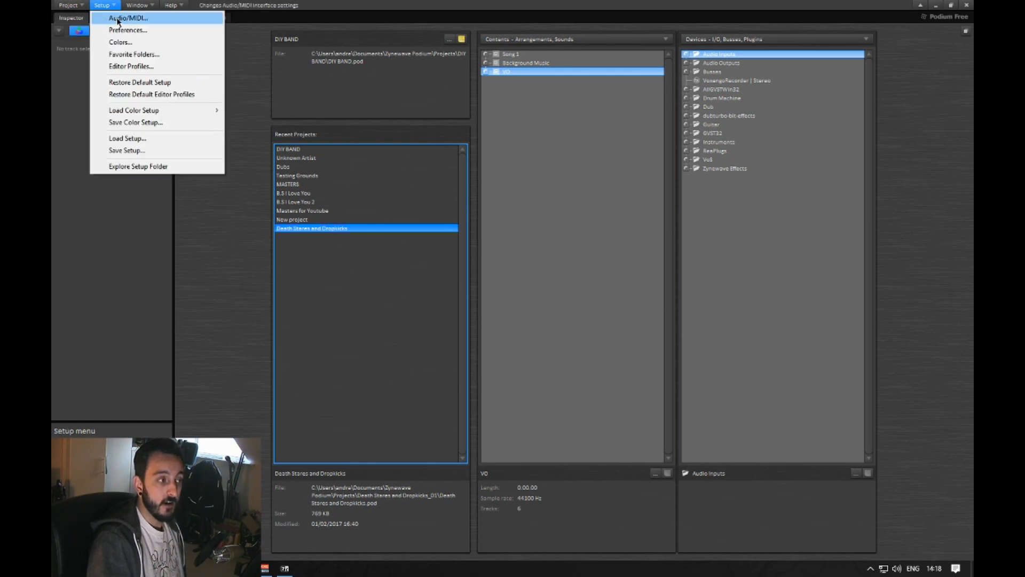
pyautogui.click(118, 19)
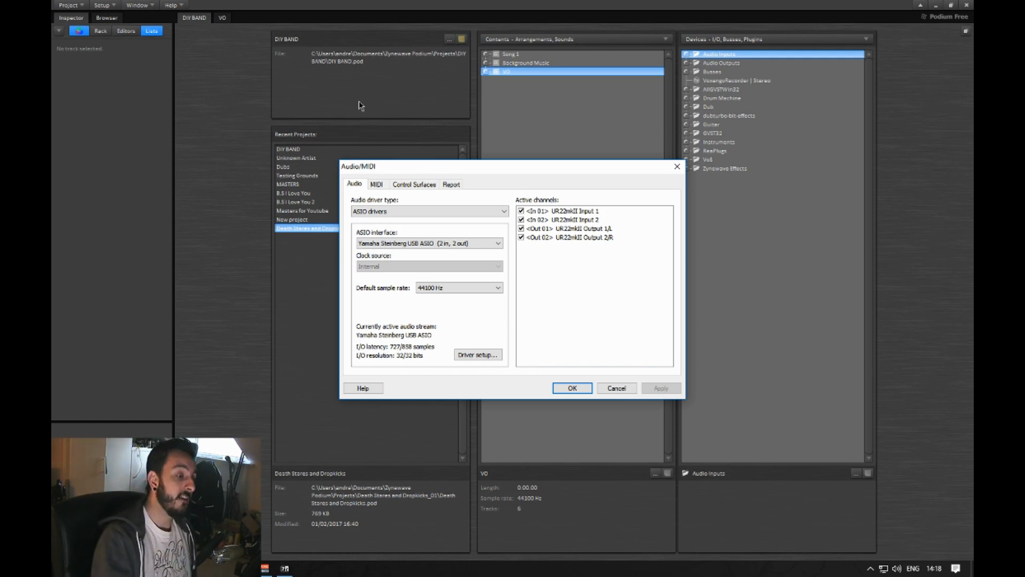
pyautogui.moveTo(422, 166); pyautogui.dragTo(399, 164)
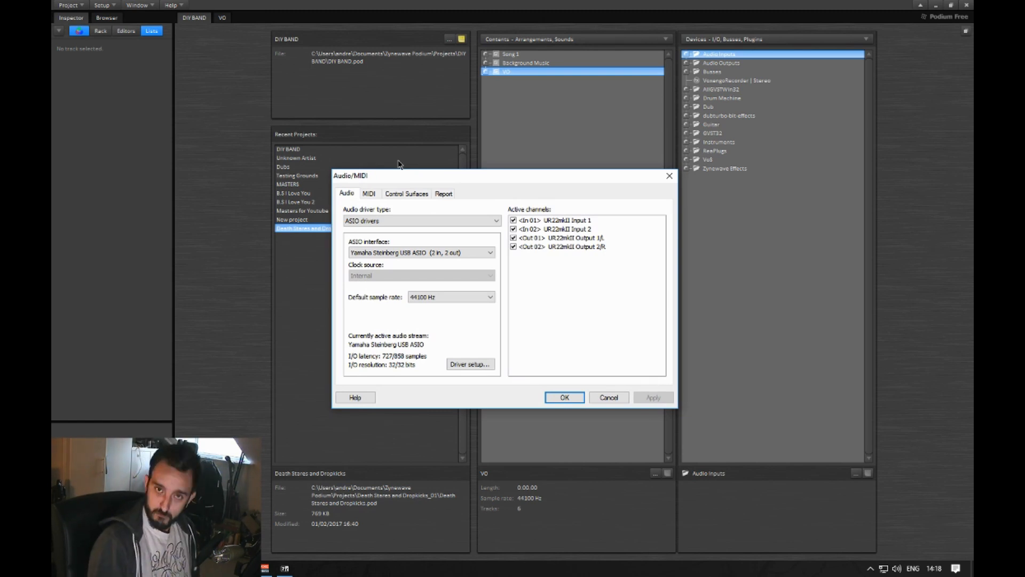
# Step: Review the audio driver type and interface choices, keeping ASIO drivers and Yamaha Steinberg USB ASIO selected
pyautogui.click(395, 222)
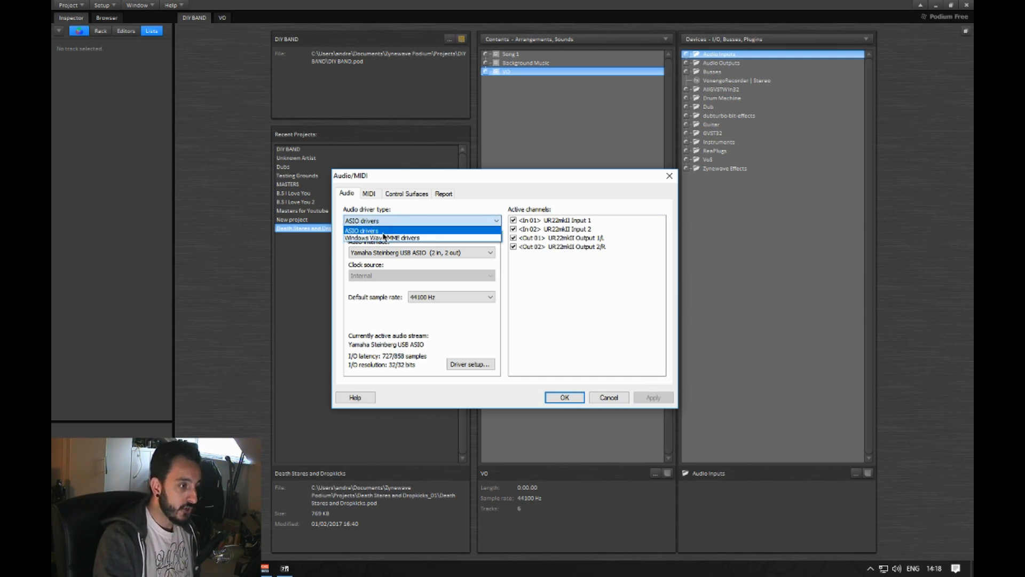
pyautogui.click(382, 229)
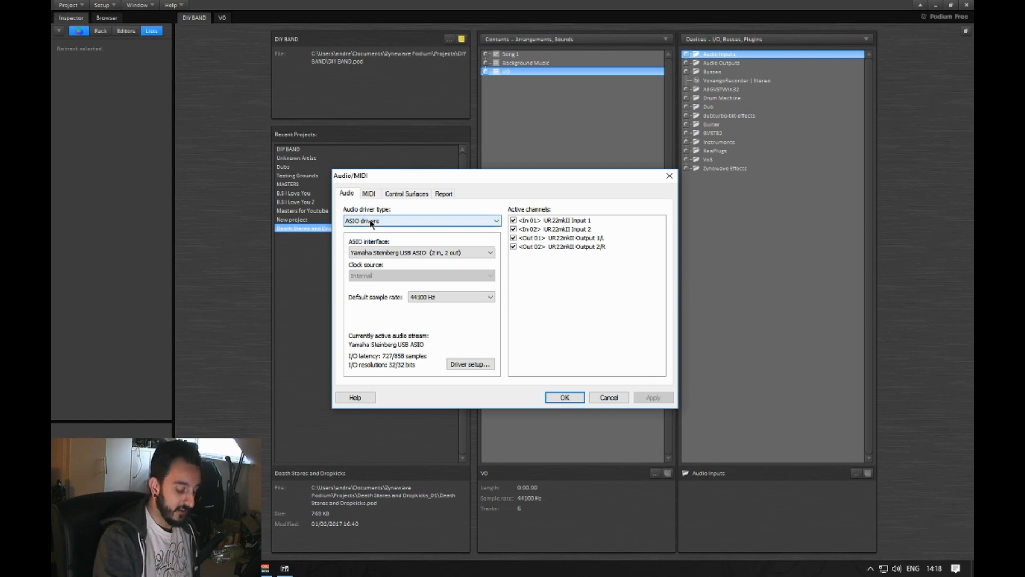
pyautogui.click(410, 255)
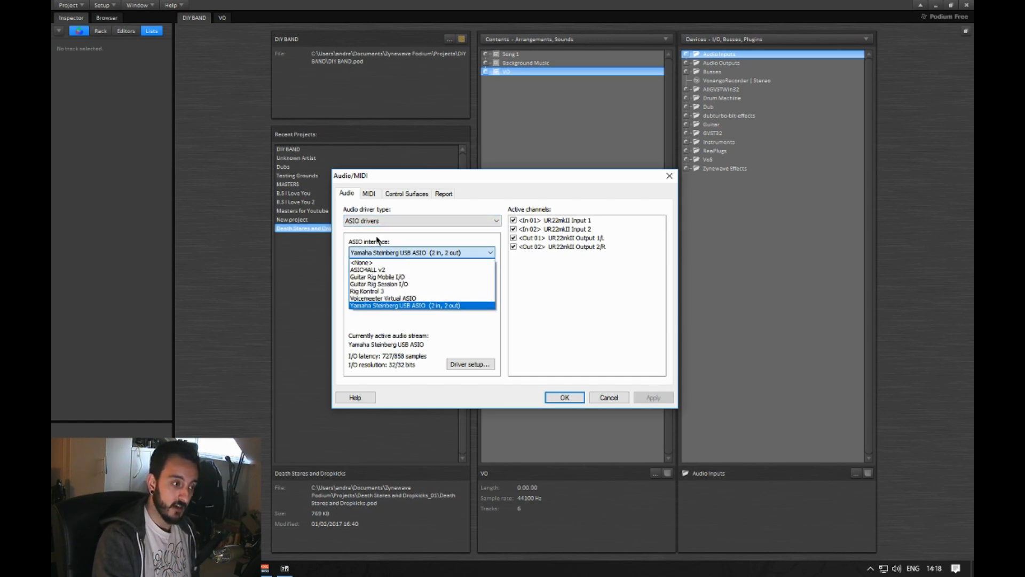
pyautogui.click(396, 307)
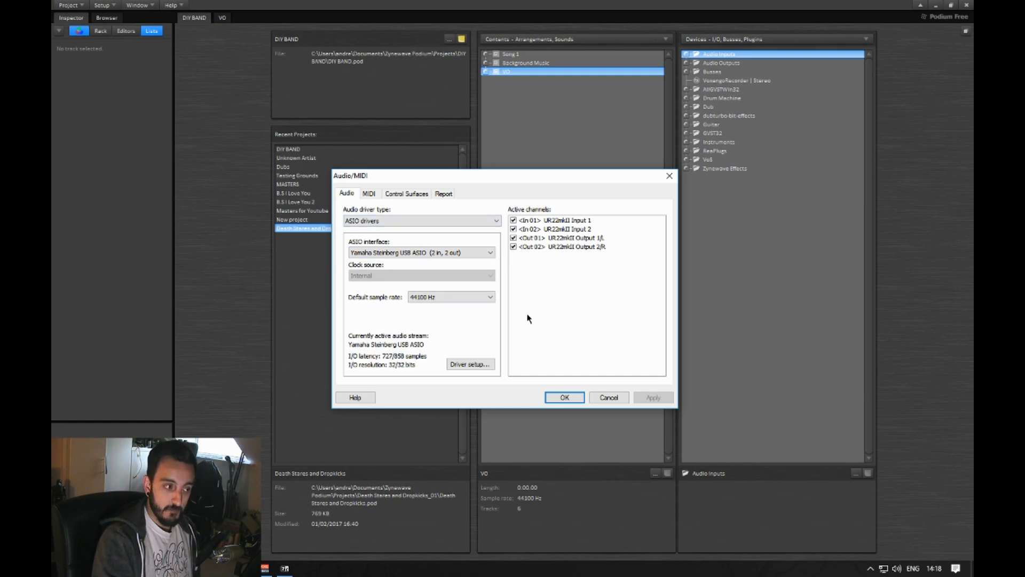
# Step: Open the ASIO driver setup, compare its ASIO and Steinberg UR22mkII pages, and move the dialog clear of the audio settings
pyautogui.click(466, 364)
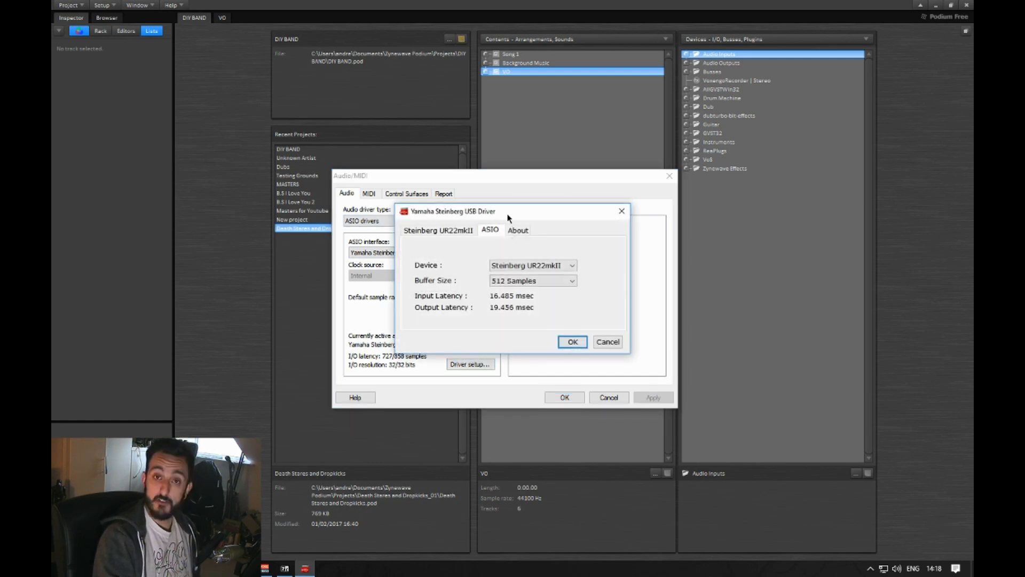
pyautogui.click(454, 231)
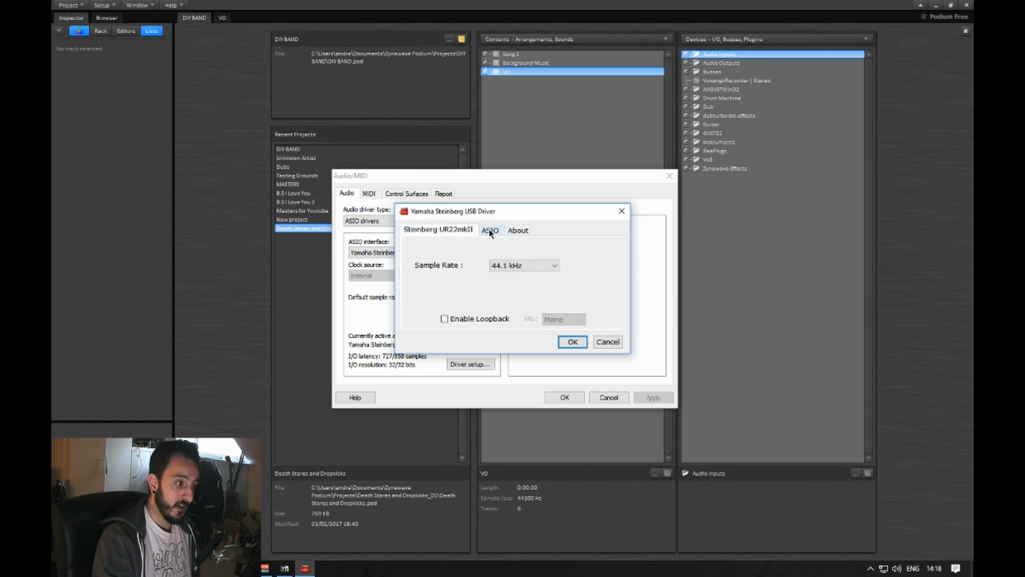
pyautogui.click(489, 232)
pyautogui.click(455, 230)
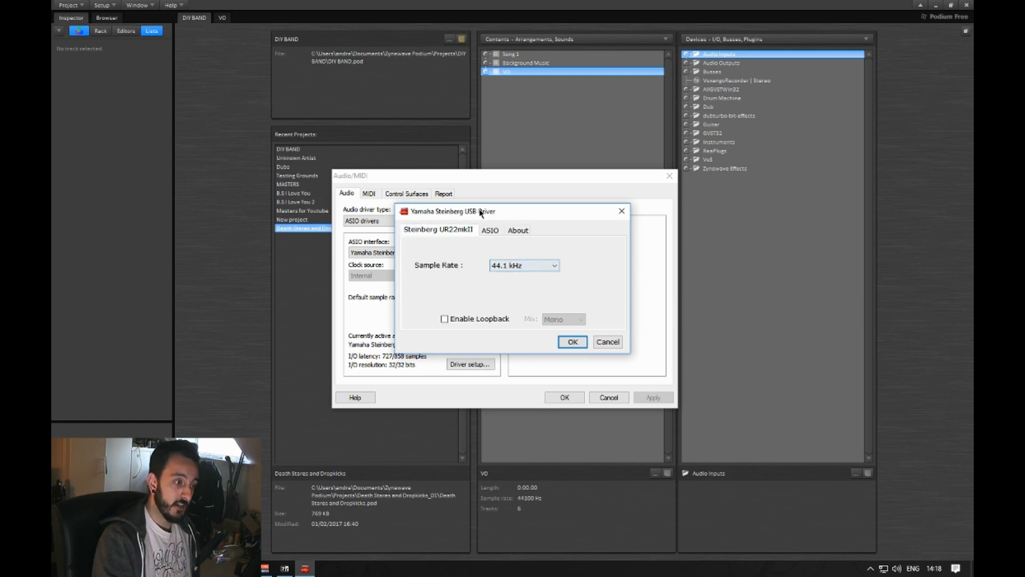
pyautogui.moveTo(481, 211); pyautogui.dragTo(532, 169)
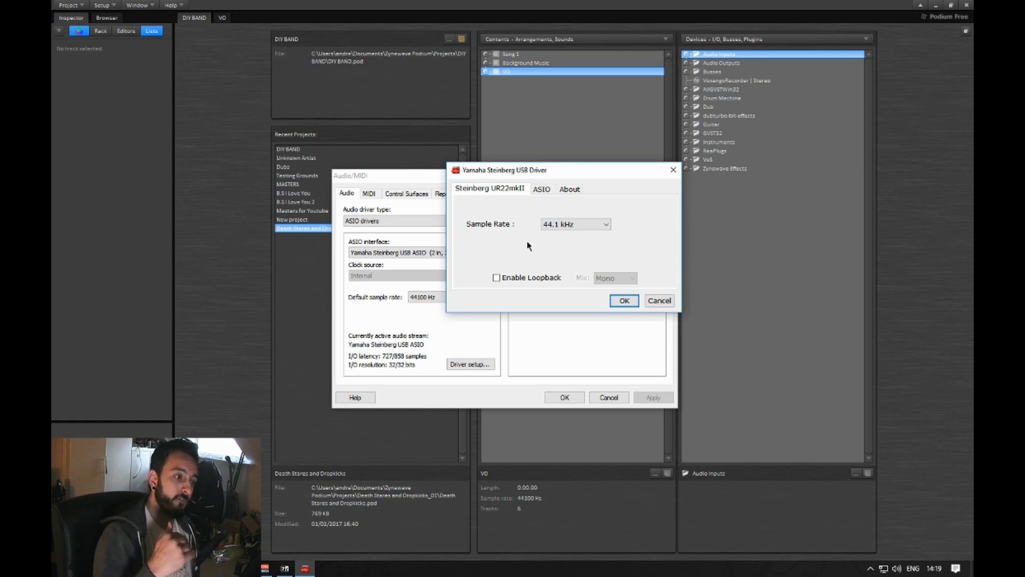
# Step: Try a 48 kHz sample rate for the Steinberg UR22mkII, and return it to 44.1 kHz
pyautogui.click(573, 227)
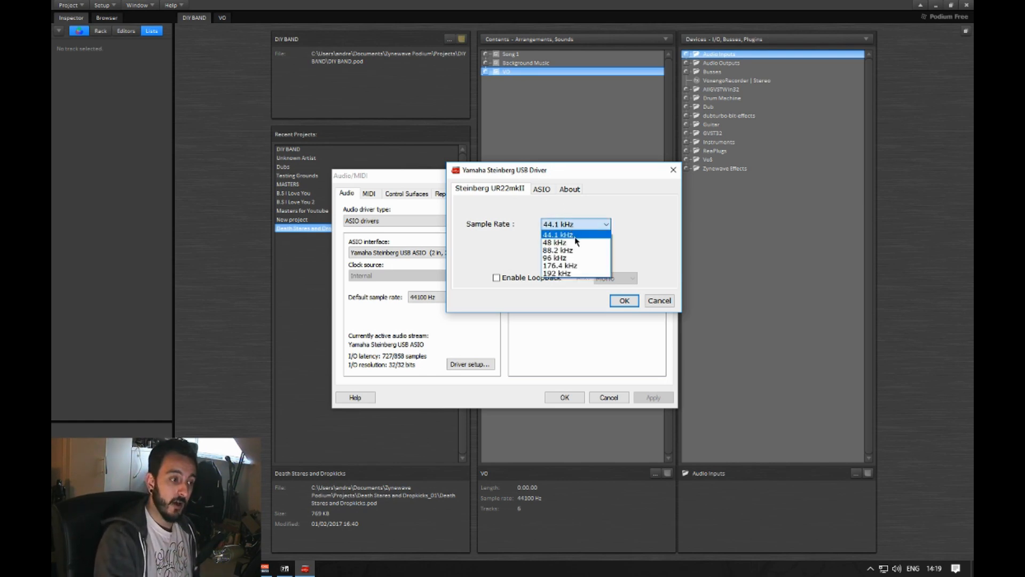
pyautogui.click(561, 243)
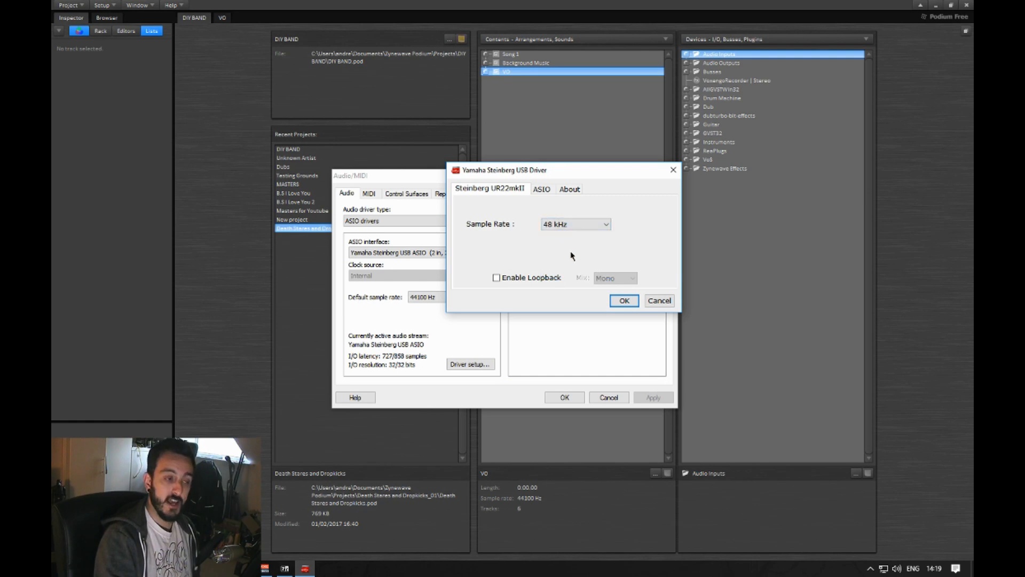
pyautogui.click(573, 227)
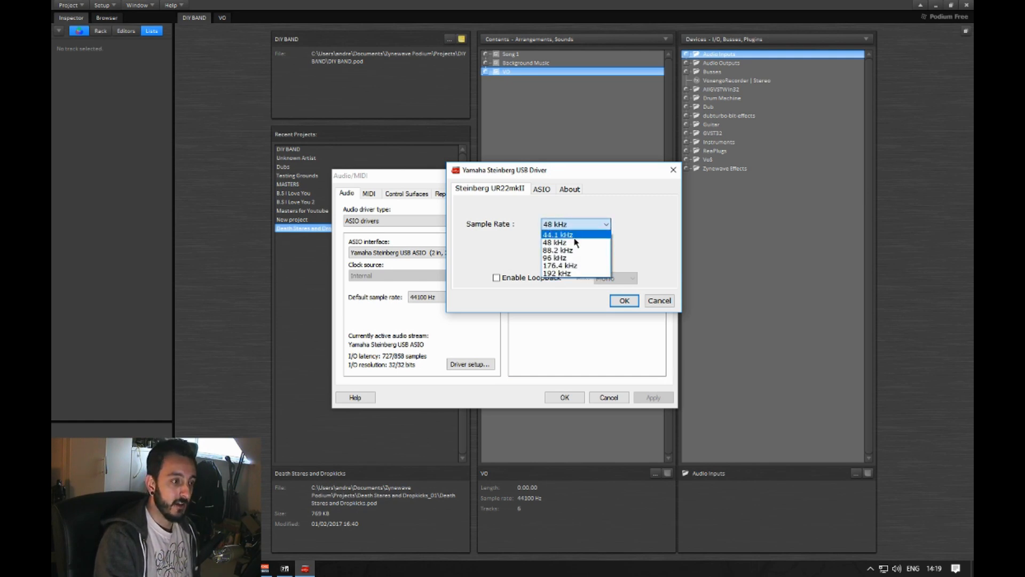
pyautogui.click(572, 235)
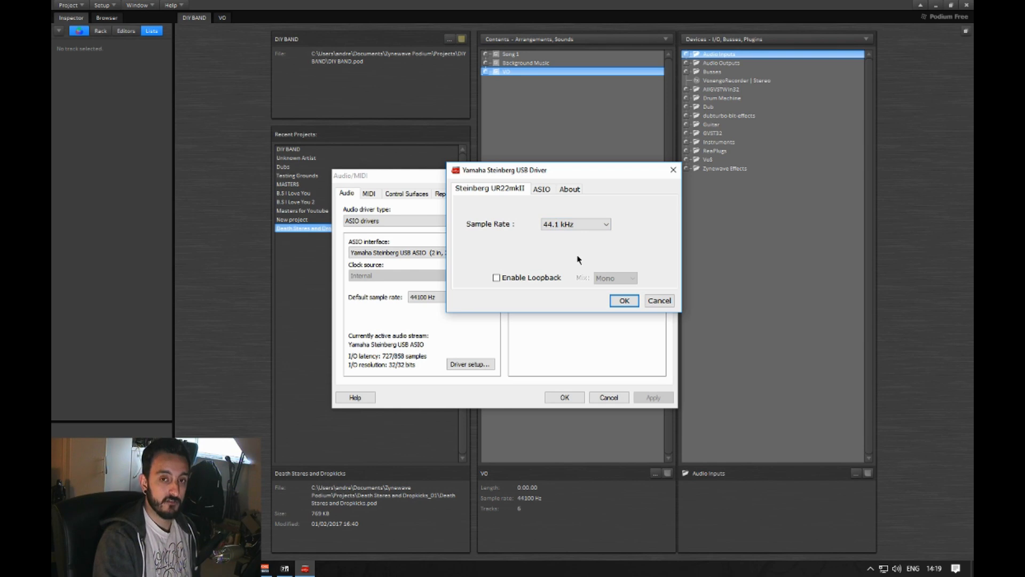
# Step: Examine the driver's ASIO device and buffer size choices, and cancel the driver setup without changes
pyautogui.click(541, 189)
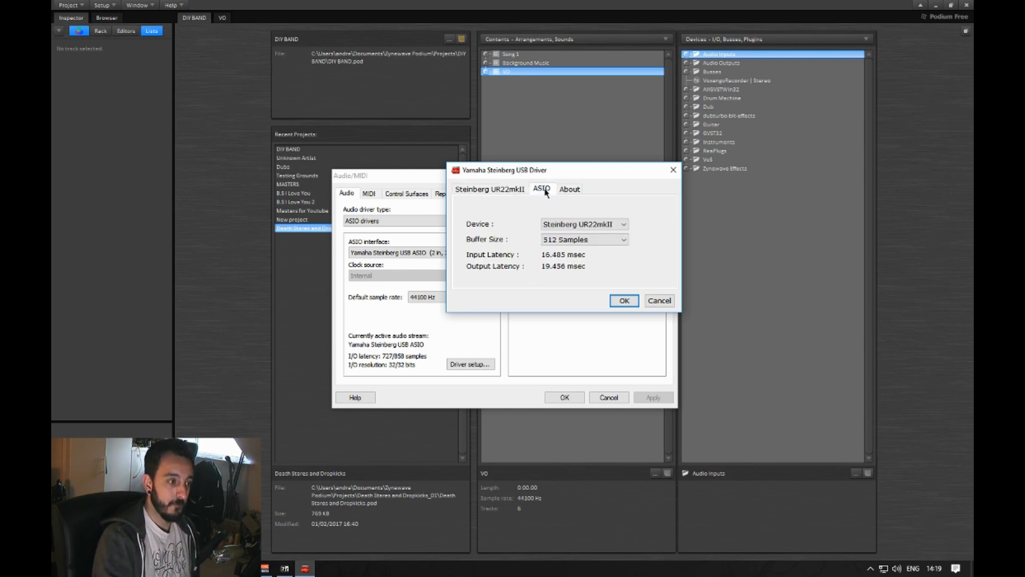
pyautogui.click(564, 226)
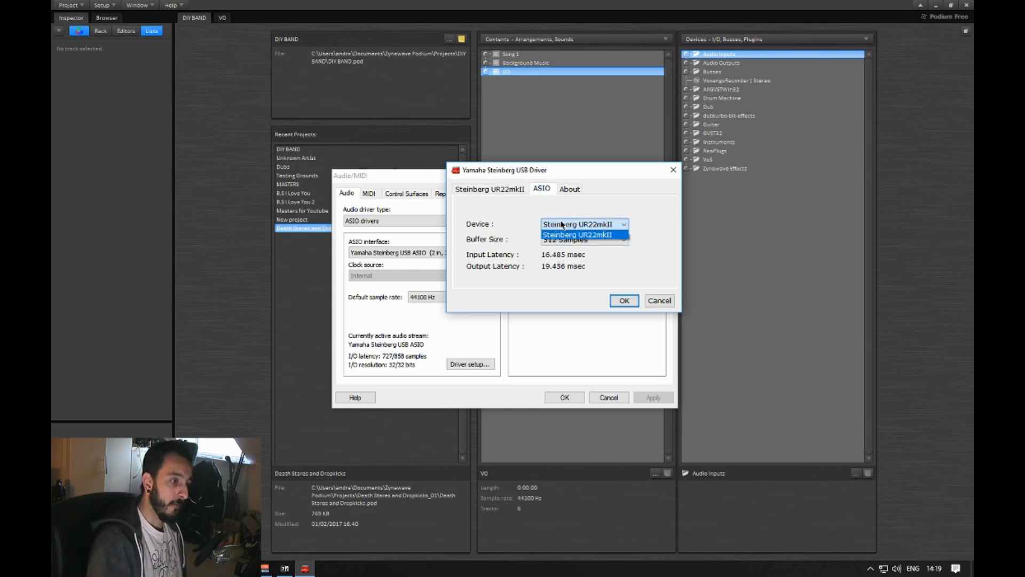
pyautogui.click(564, 234)
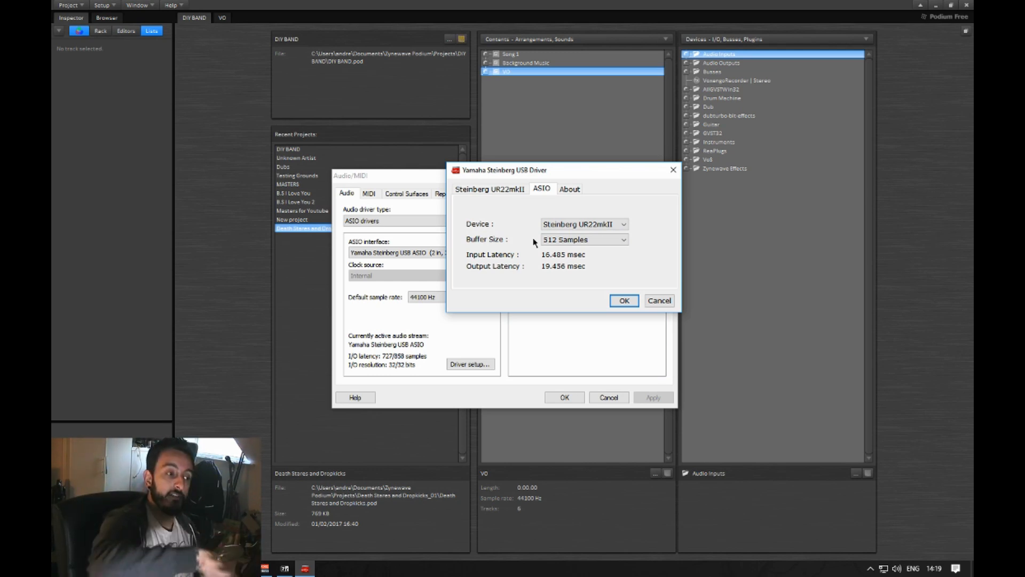
pyautogui.click(578, 240)
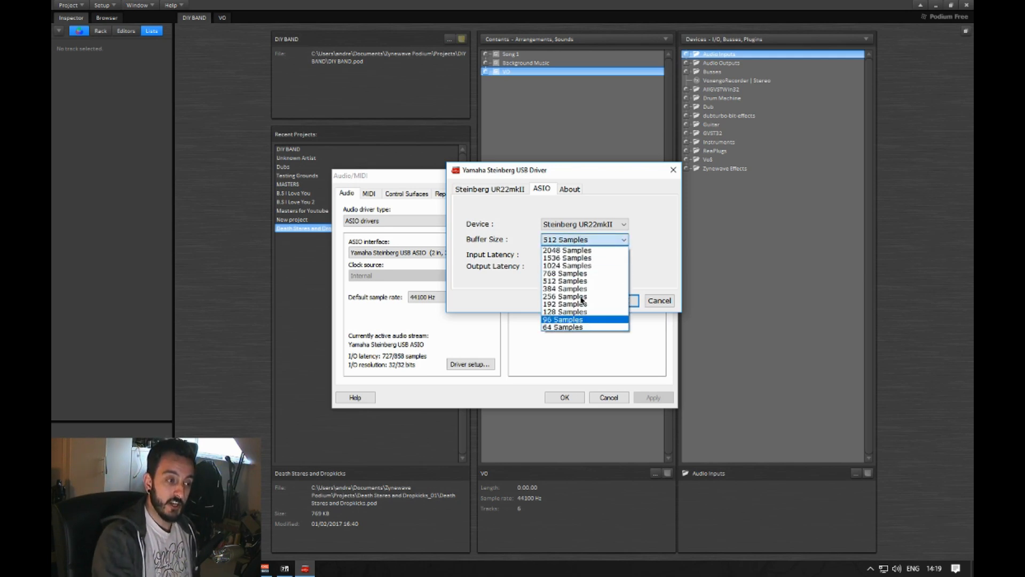
pyautogui.click(655, 248)
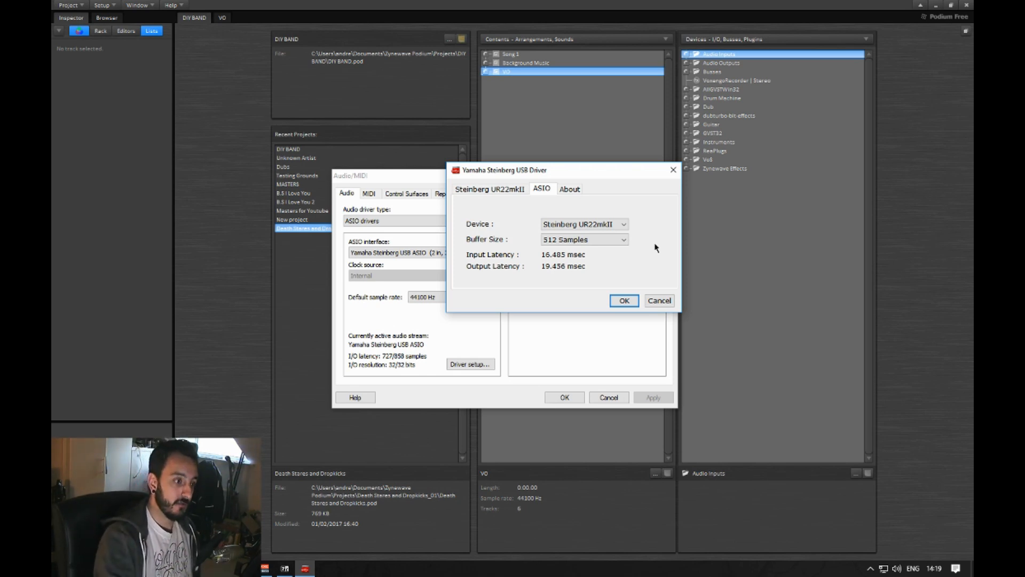
pyautogui.click(659, 300)
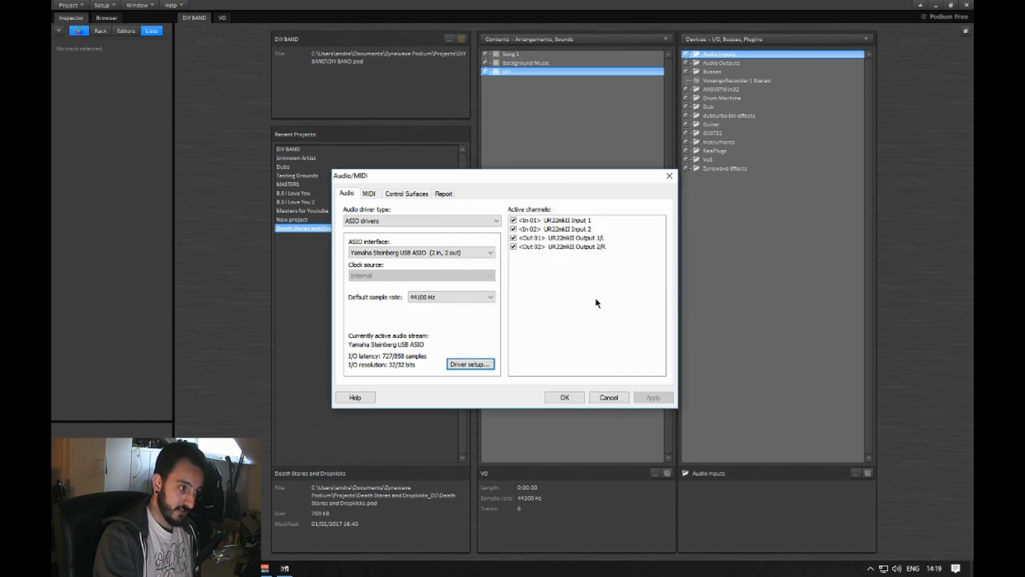
# Step: Review the MIDI, Control Surfaces and Report pages of the Audio/MIDI setup, and cancel the dialog
pyautogui.click(369, 193)
pyautogui.click(405, 194)
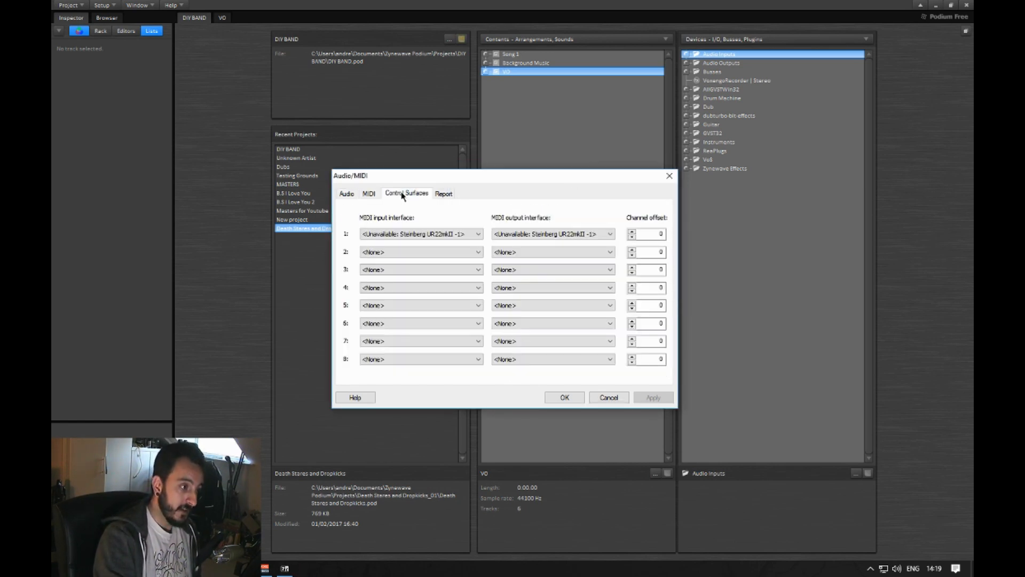
pyautogui.click(447, 194)
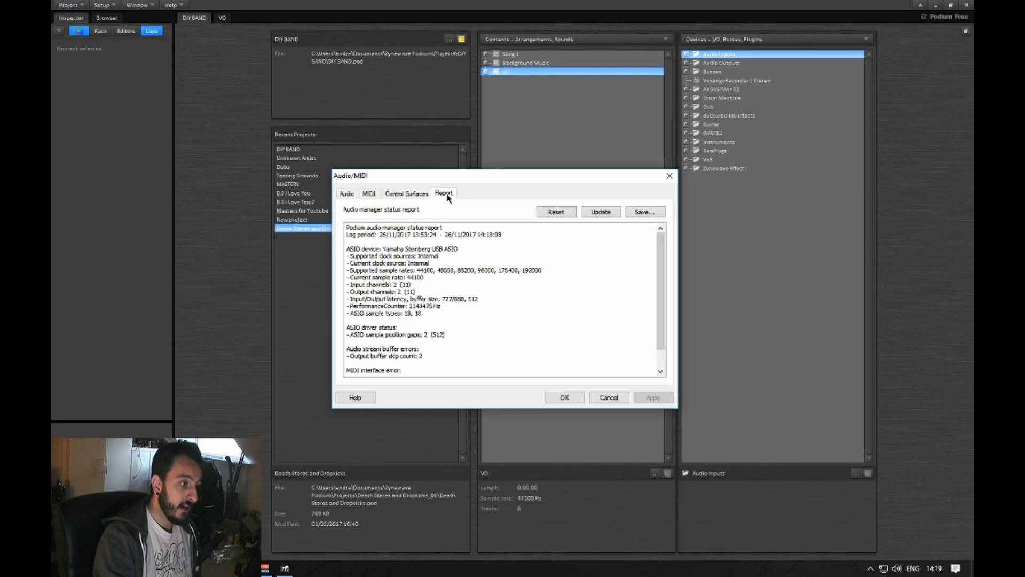
pyautogui.click(347, 194)
pyautogui.click(608, 397)
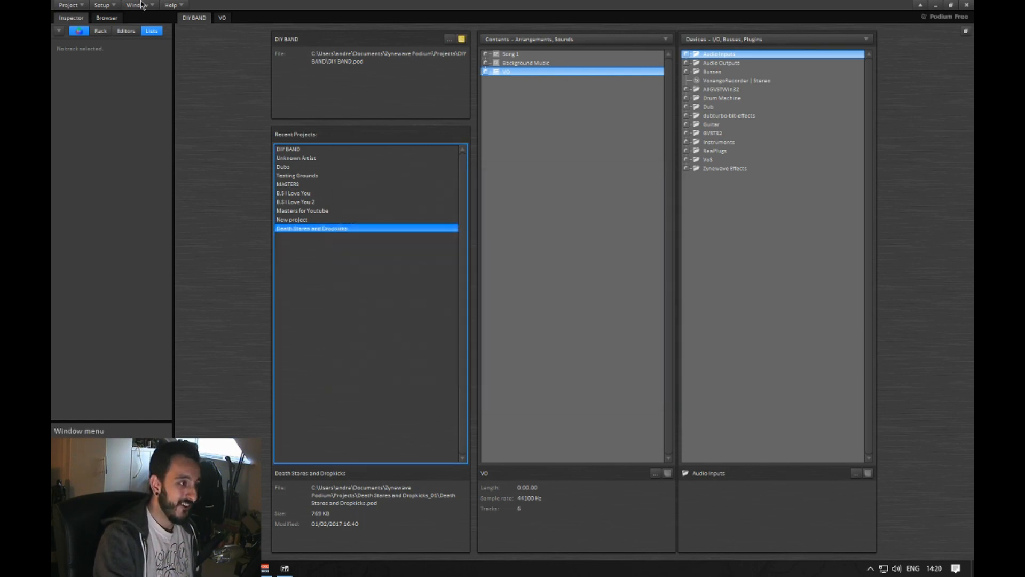
# Step: Open the Preferences and enable popping up the project stickie note after loading a project
pyautogui.click(103, 5)
pyautogui.click(155, 30)
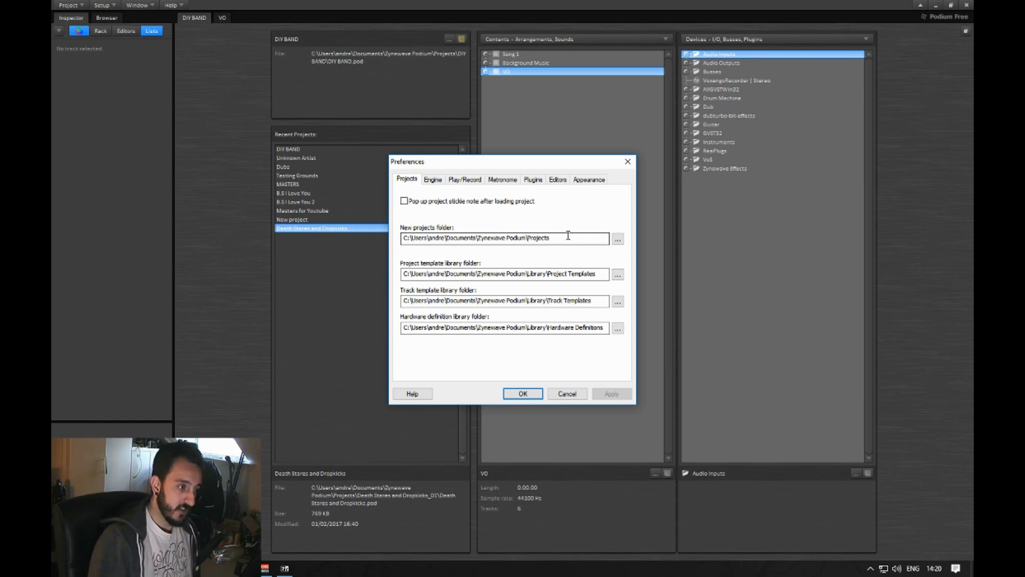
pyautogui.click(533, 203)
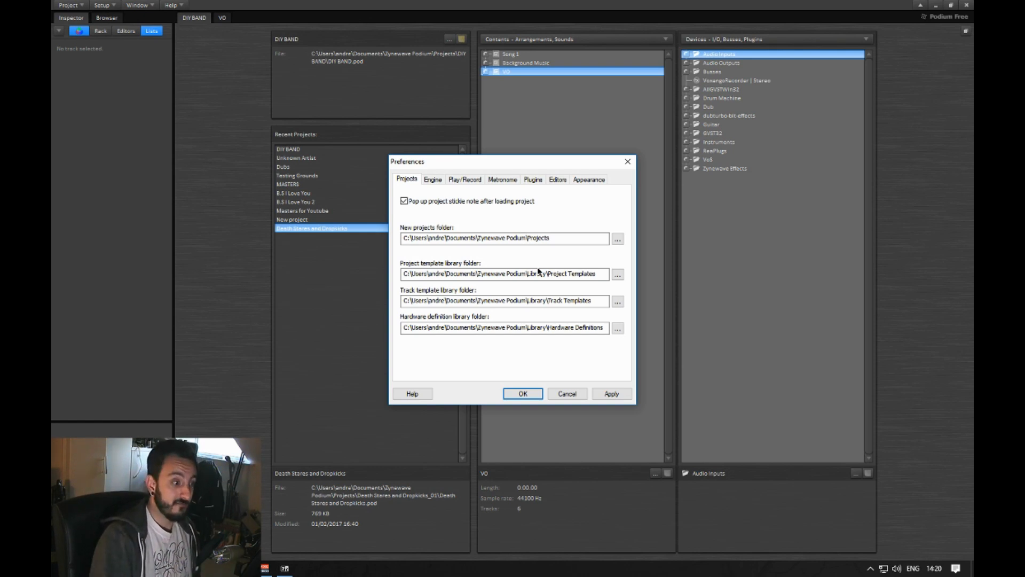
# Step: Browse the new projects folder location, expand Projects to view its subfolders, and close the folder browser without choosing another
pyautogui.click(460, 238)
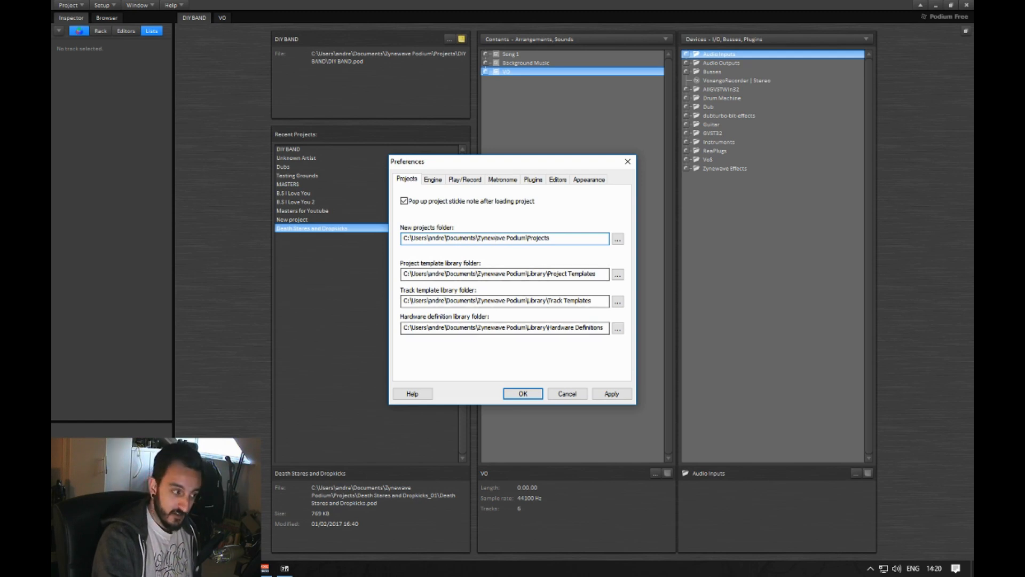
pyautogui.click(572, 241)
pyautogui.click(618, 239)
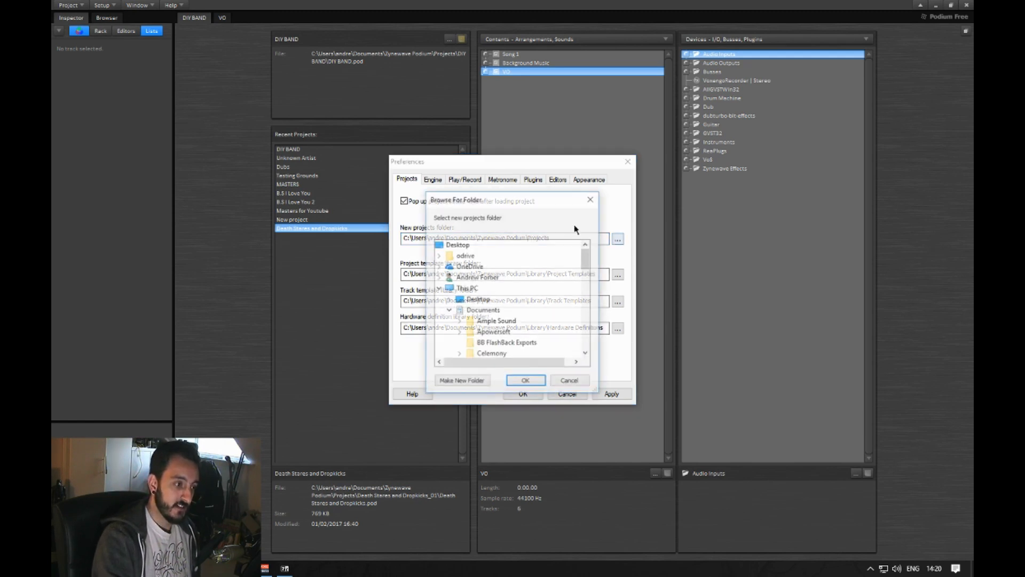
pyautogui.moveTo(586, 261); pyautogui.dragTo(589, 319)
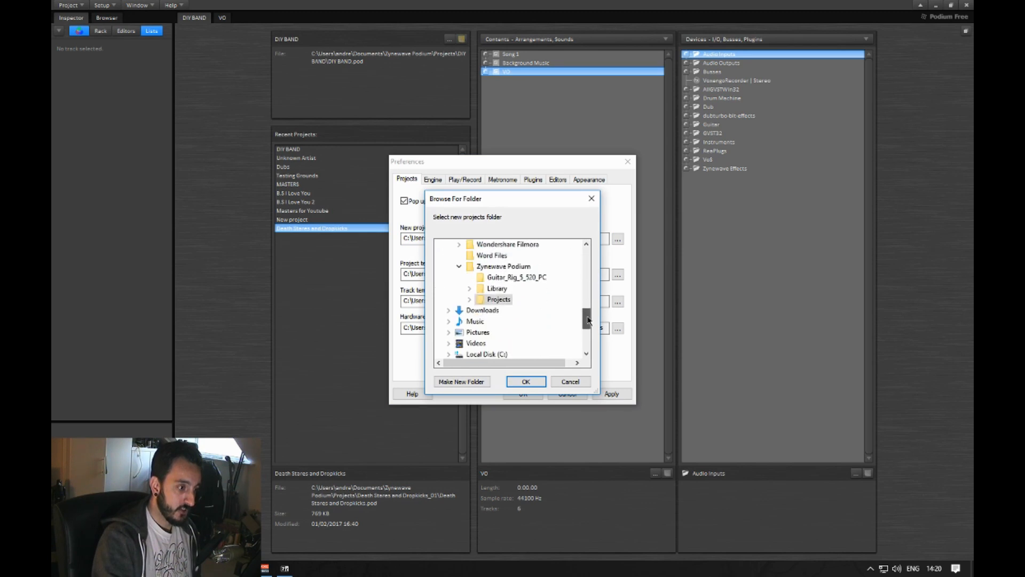
pyautogui.click(470, 299)
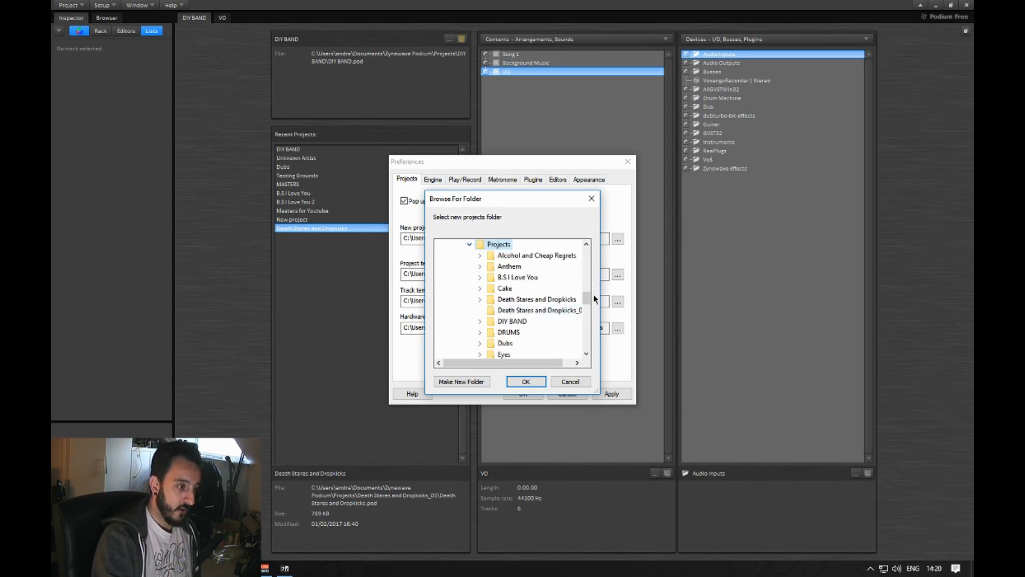
pyautogui.moveTo(589, 301)
pyautogui.mouseDown()
pyautogui.moveTo(587, 339)
pyautogui.moveTo(588, 276)
pyautogui.moveTo(588, 299)
pyautogui.mouseUp()
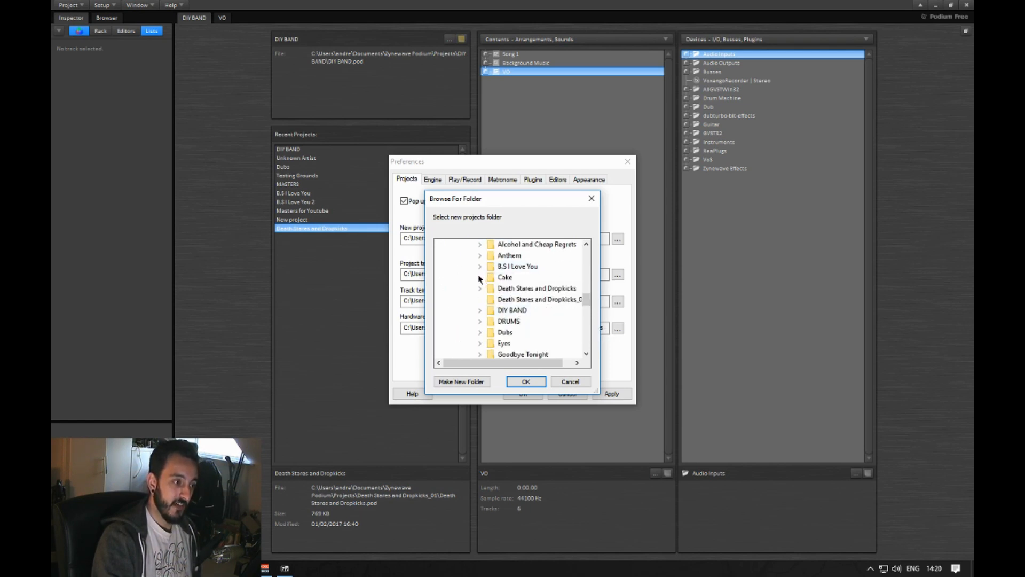
pyautogui.click(591, 198)
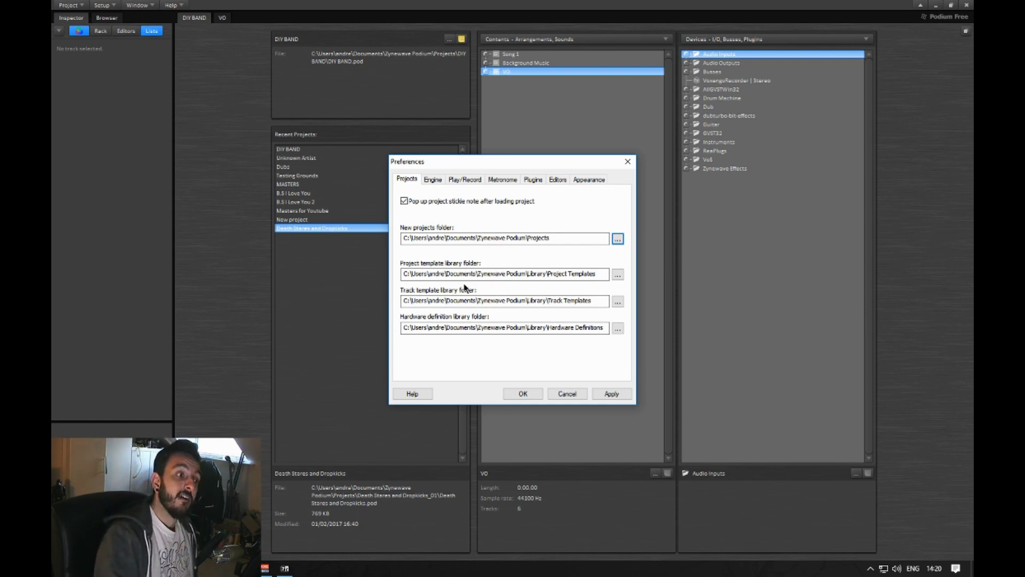
# Step: Review the Engine preferences for new sound file format and bit resolution, keeping Wave Files and Audio driver setting, and glance at Play/Record
pyautogui.click(434, 180)
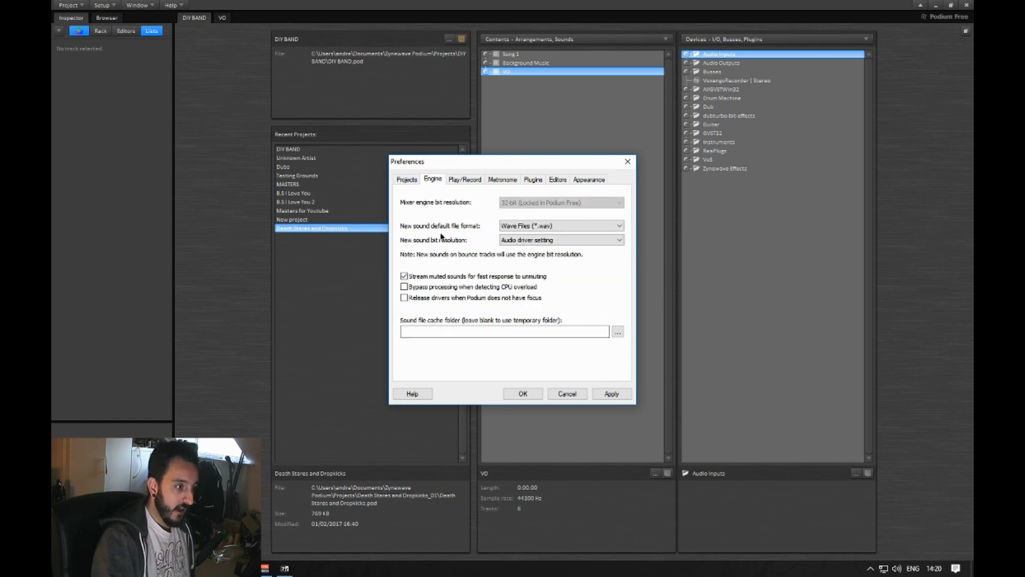
pyautogui.click(521, 227)
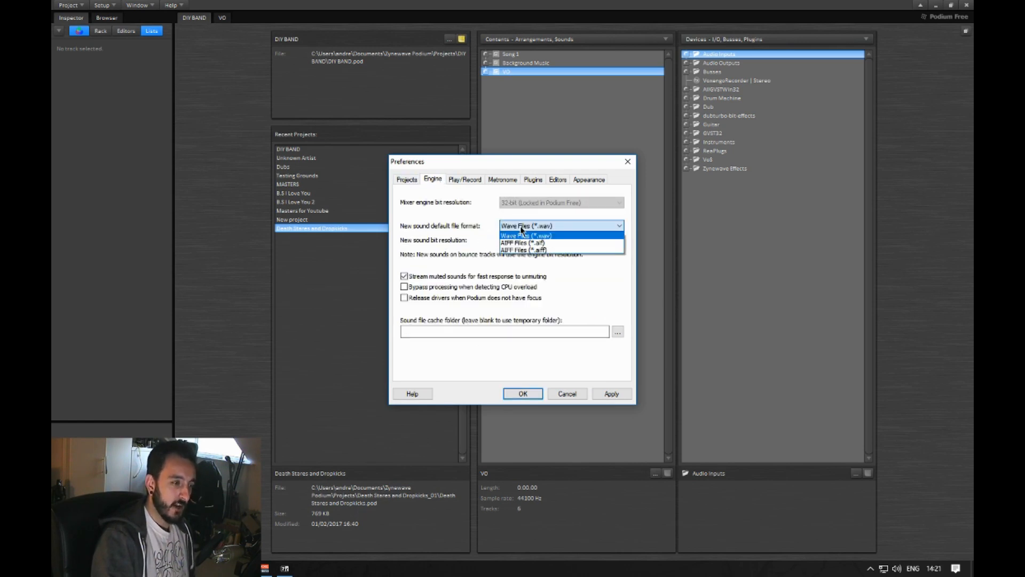
pyautogui.click(522, 230)
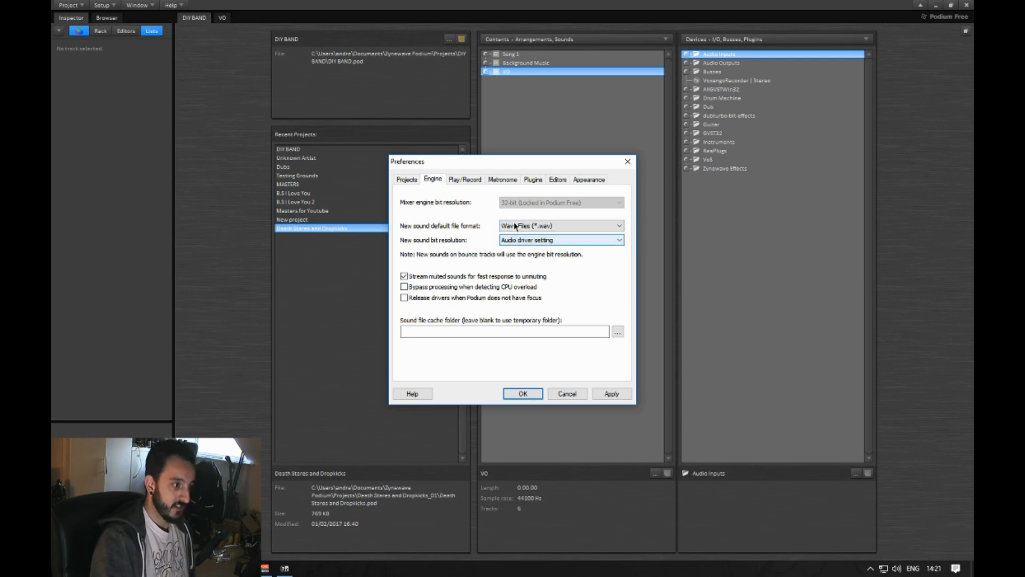
pyautogui.click(519, 241)
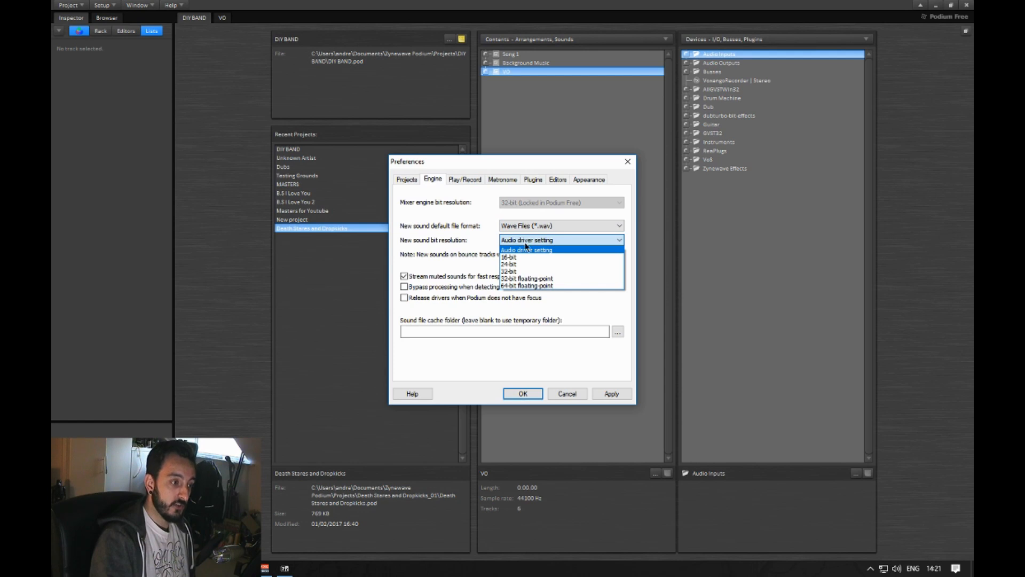
pyautogui.click(453, 240)
pyautogui.click(465, 179)
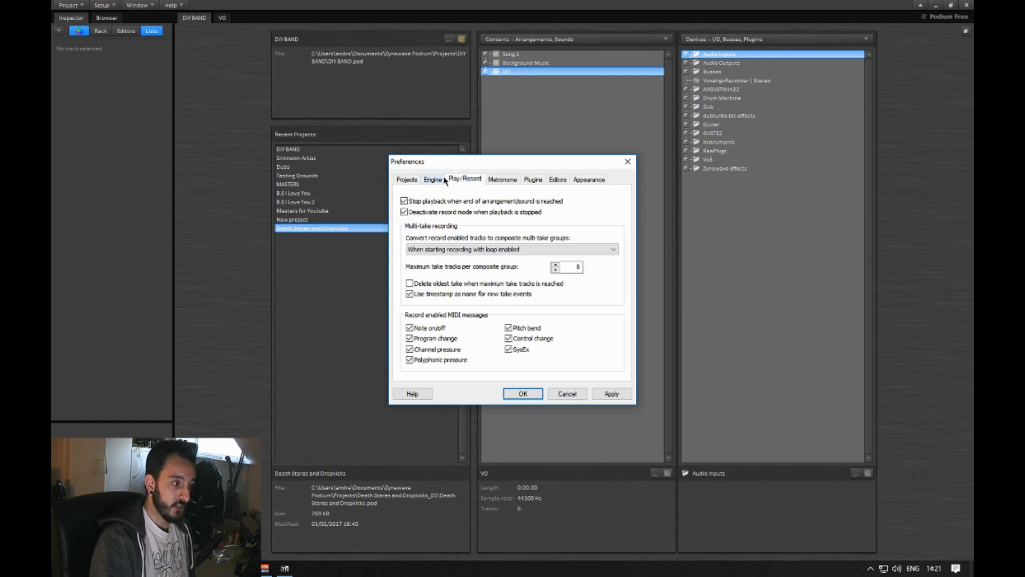
pyautogui.click(437, 181)
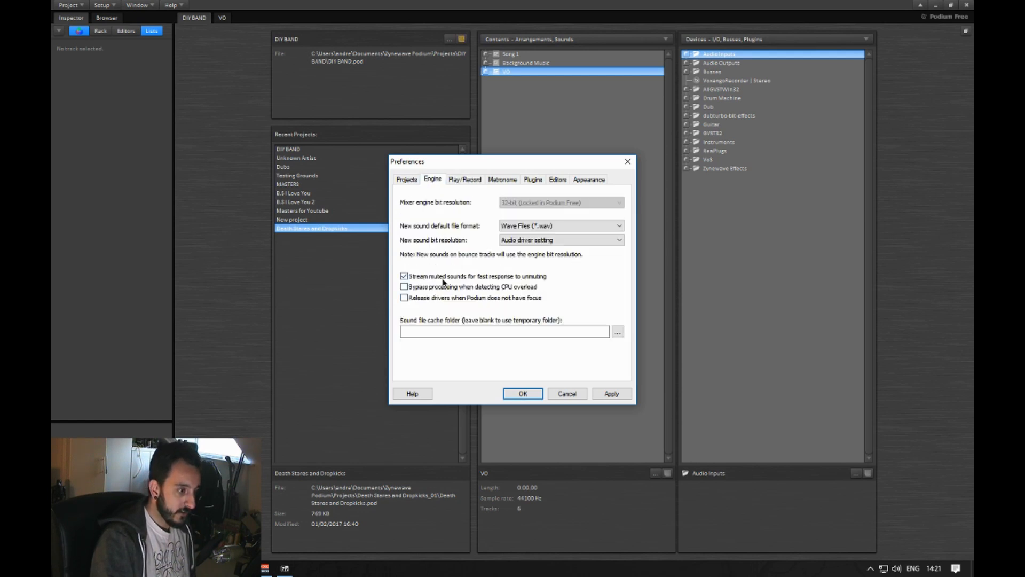
# Step: Review the Play/Record, Metronome and Plugins preferences, focusing on the first VST plugin scan folder
pyautogui.click(472, 181)
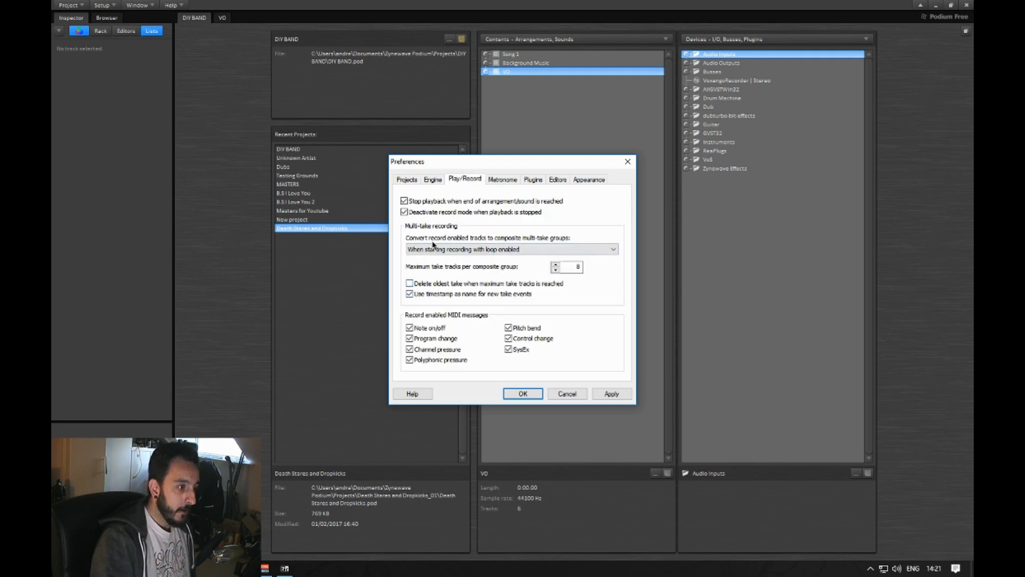
pyautogui.click(493, 182)
pyautogui.click(531, 181)
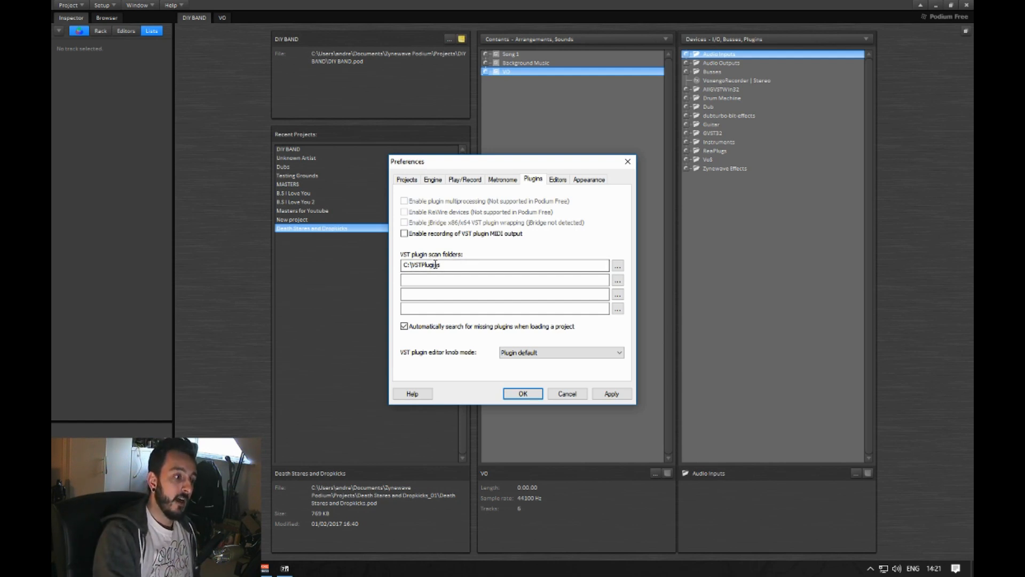
pyautogui.click(413, 262)
# Step: Switch to File Explorer and browse to the Podium Free folder under C:, Program Files (x86), Zynewave
pyautogui.press('super+e')
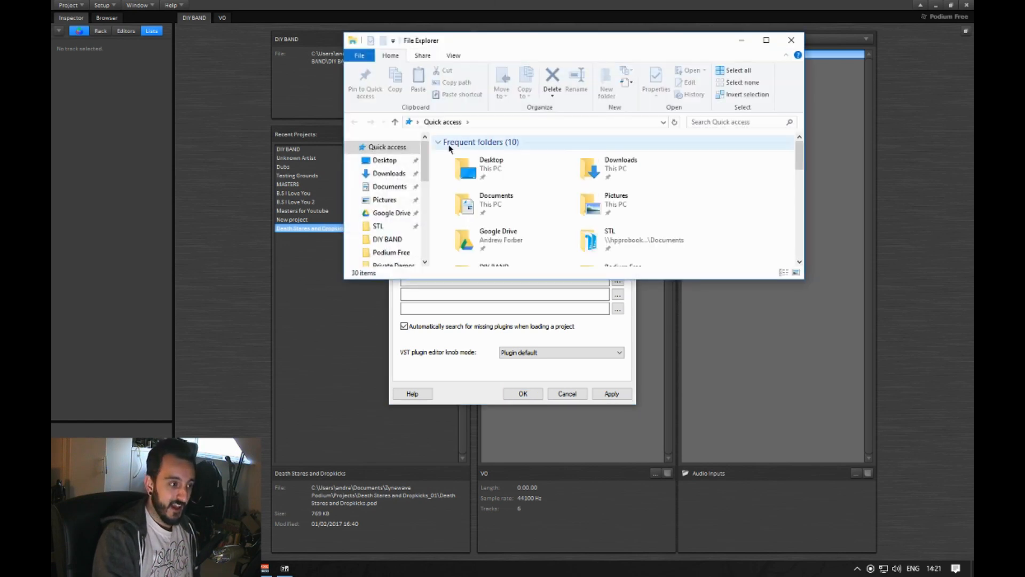
pyautogui.moveTo(422, 166); pyautogui.dragTo(427, 223)
pyautogui.click(394, 248)
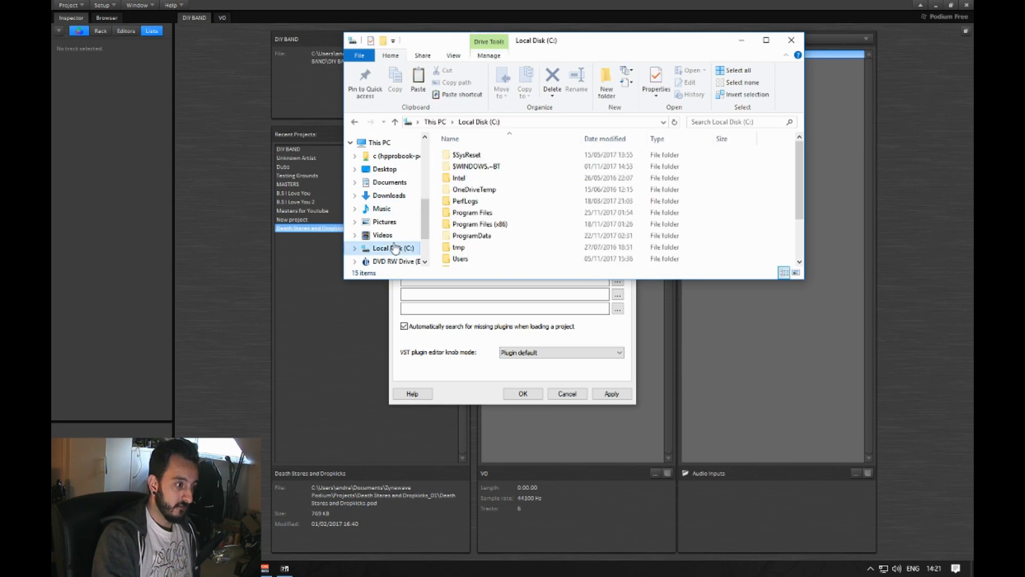
pyautogui.click(483, 226)
pyautogui.doubleClick(483, 226)
pyautogui.doubleClick(470, 202)
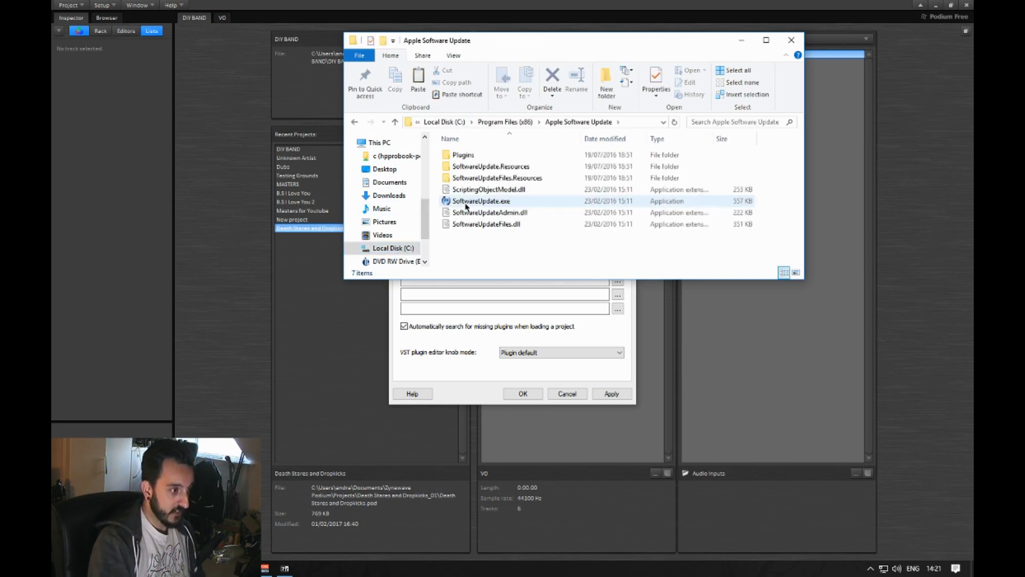
pyautogui.click(354, 121)
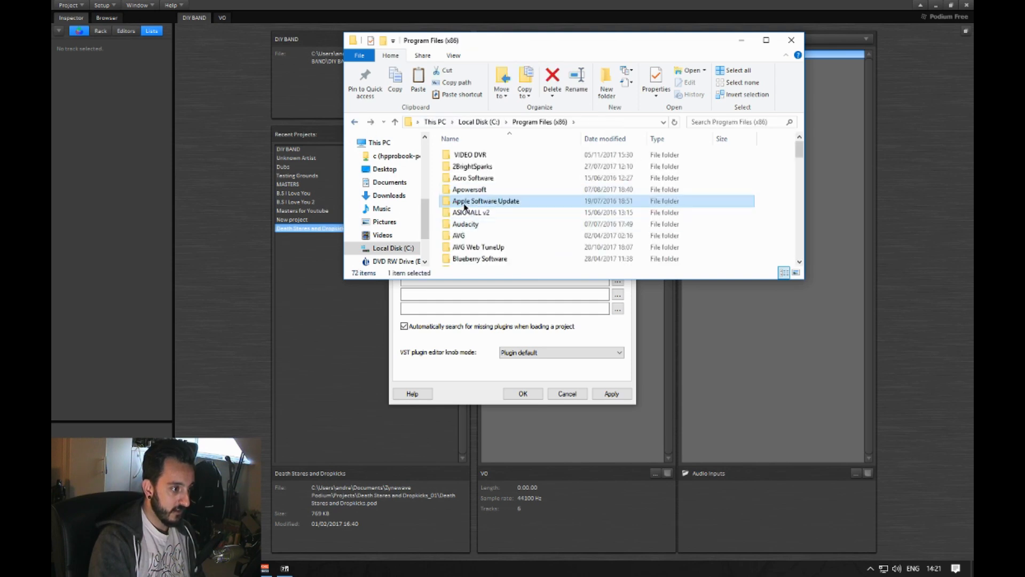
pyautogui.press('z')
pyautogui.doubleClick(470, 261)
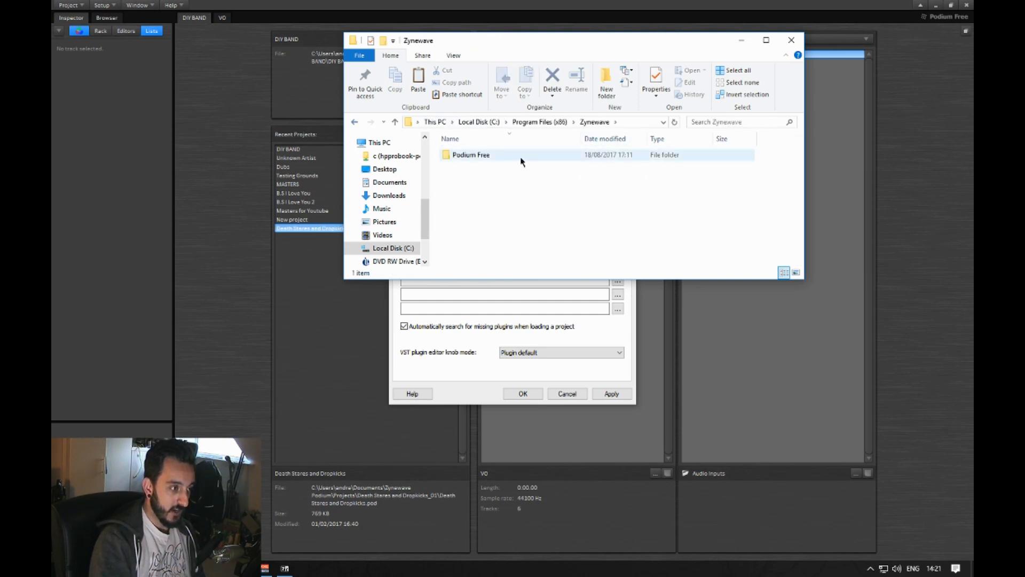
pyautogui.doubleClick(460, 156)
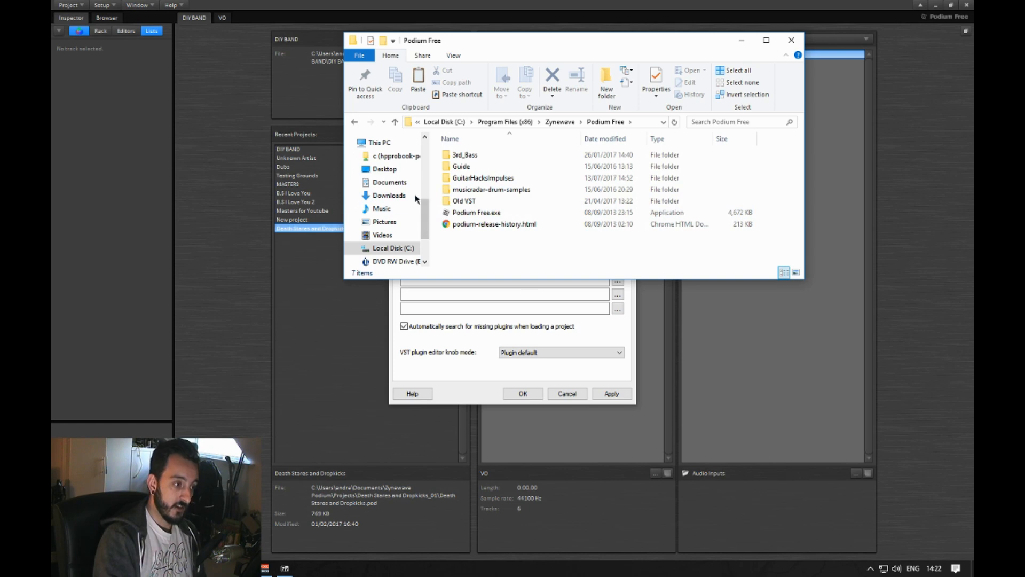
# Step: Return to Local Disk (C:) and select the VSTPlugins folder
pyautogui.click(387, 248)
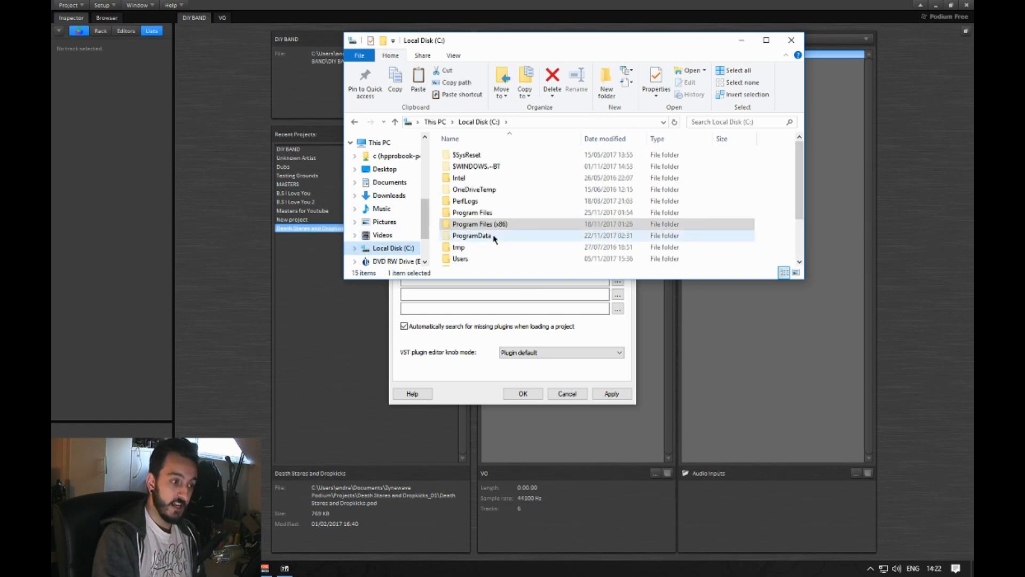
pyautogui.scroll(-2, 494, 239)
pyautogui.click(469, 214)
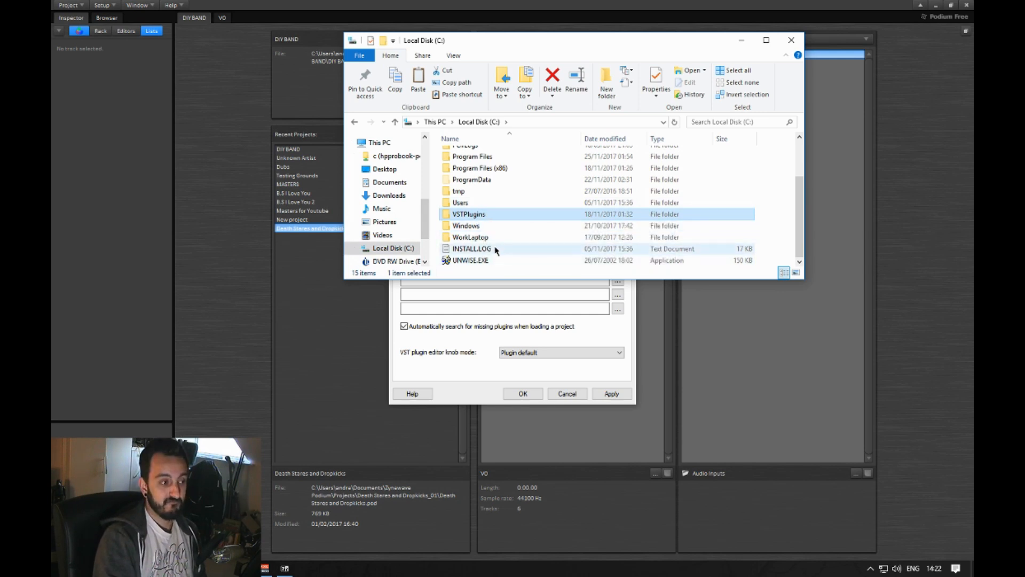
# Step: Minimize File Explorer and open the folder browser for the first VST plugin scan folder, closing it without choosing another
pyautogui.click(741, 41)
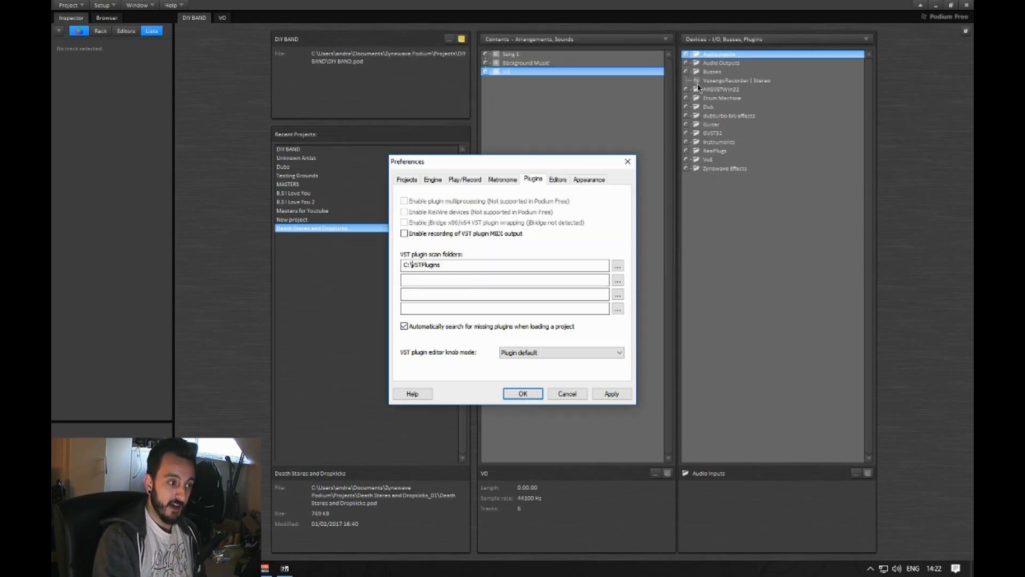
pyautogui.click(617, 266)
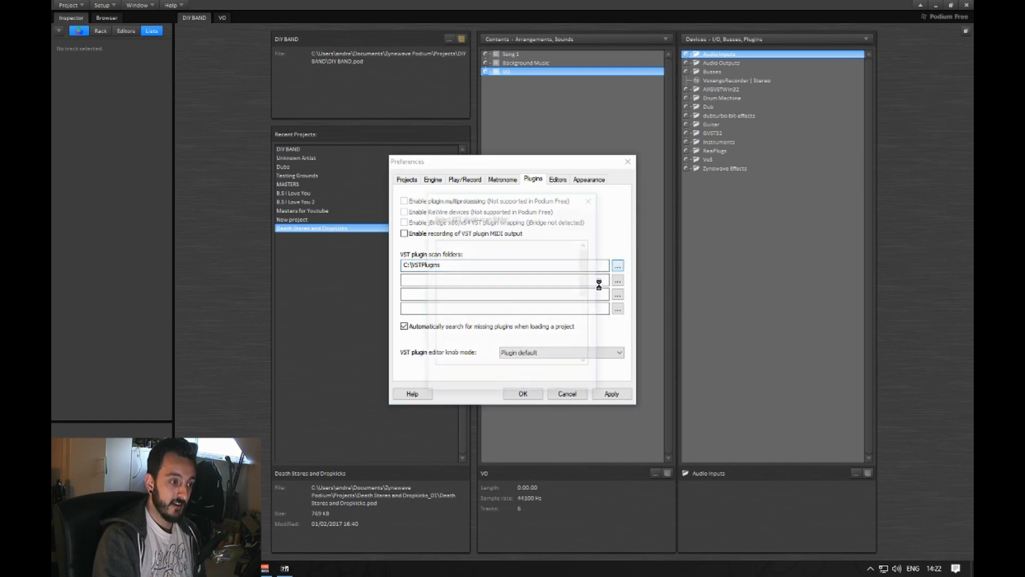
pyautogui.click(591, 199)
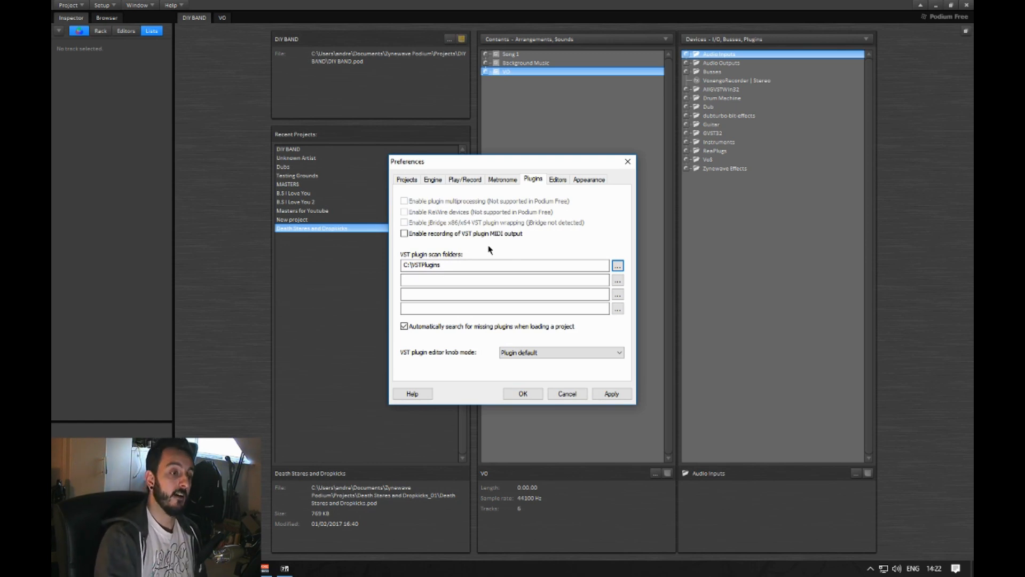
# Step: Review the Editors and Appearance preferences, including the font name, and cancel the Preferences
pyautogui.click(549, 183)
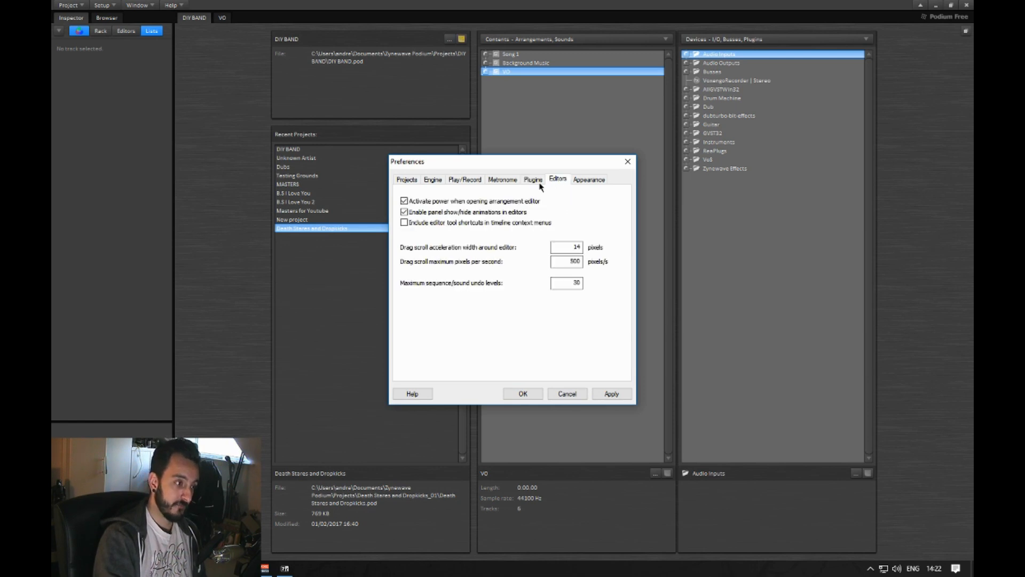
pyautogui.click(590, 181)
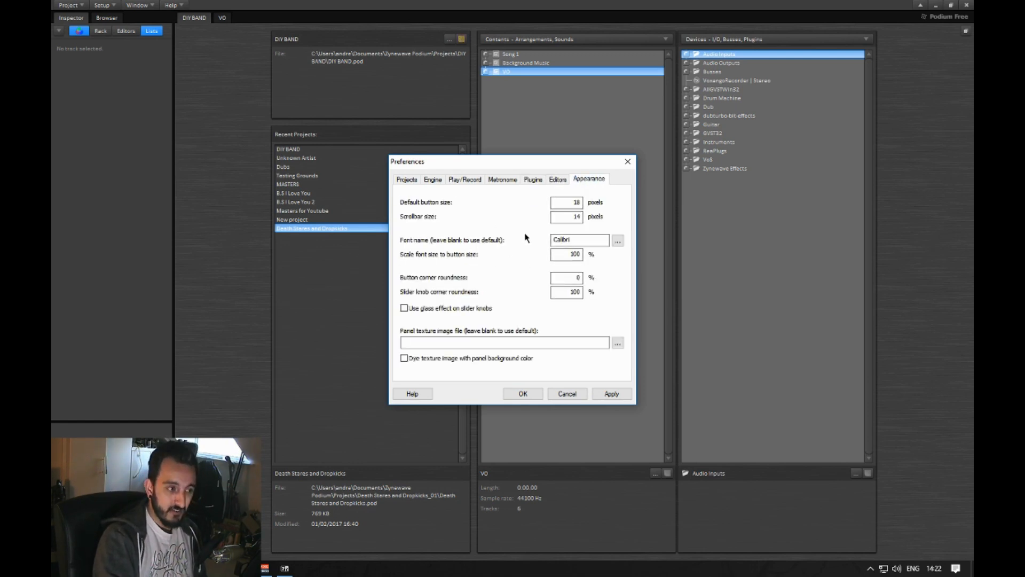
pyautogui.doubleClick(585, 241)
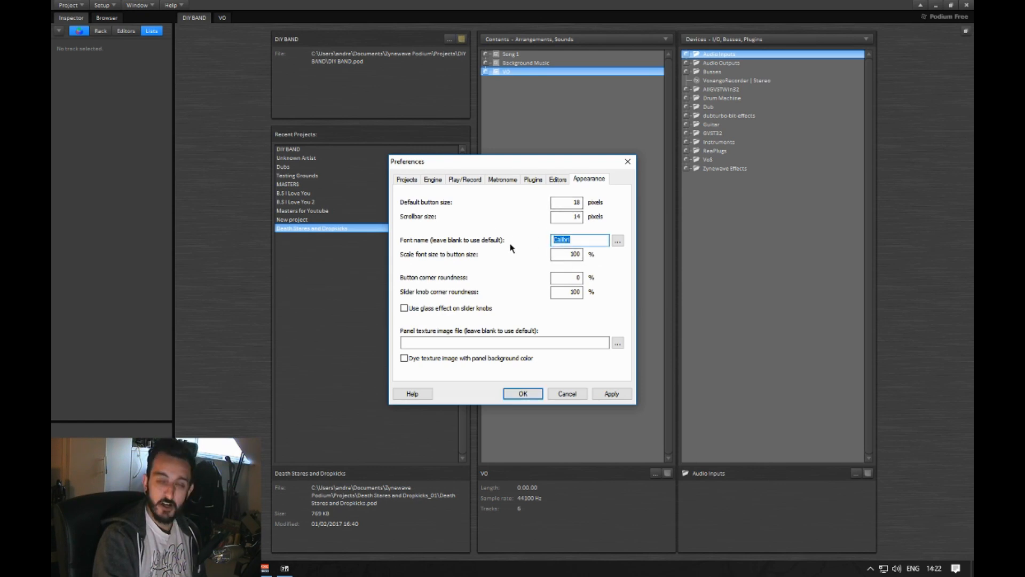
pyautogui.click(568, 392)
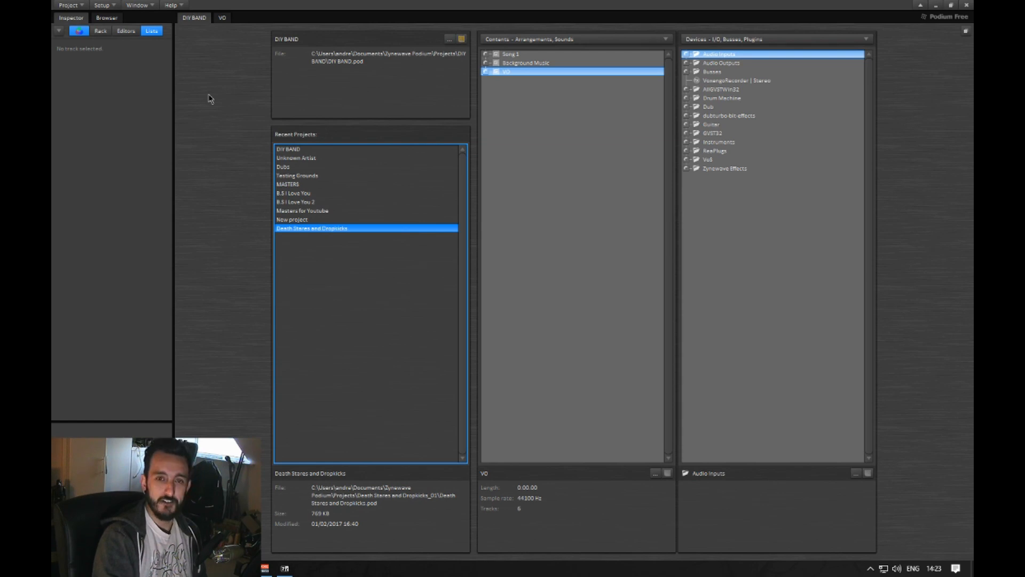
# Step: Open the Colors setup and apply bright green as the panel background color
pyautogui.click(102, 5)
pyautogui.click(140, 41)
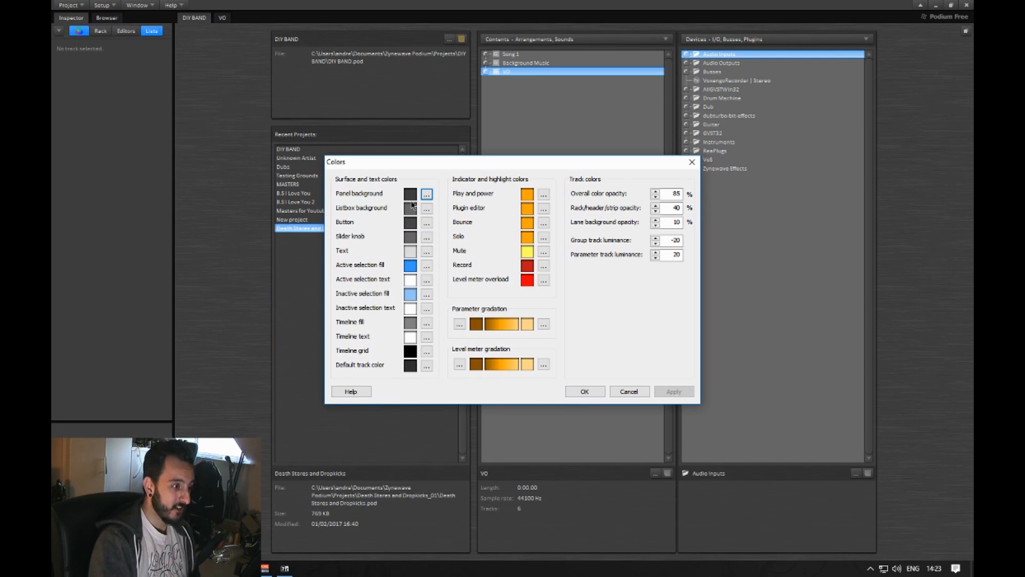
pyautogui.click(427, 194)
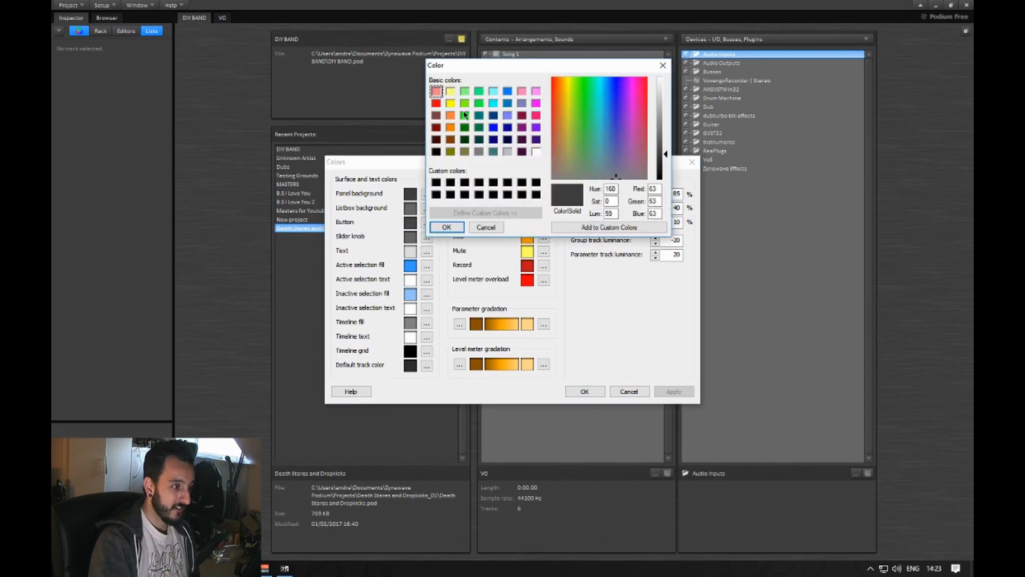
pyautogui.click(465, 116)
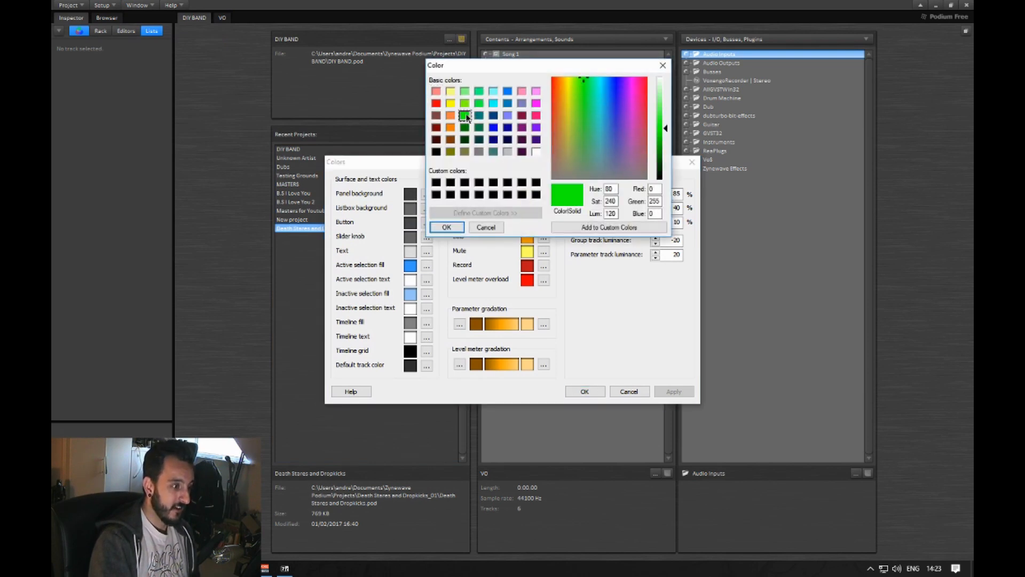
pyautogui.click(446, 227)
pyautogui.click(673, 392)
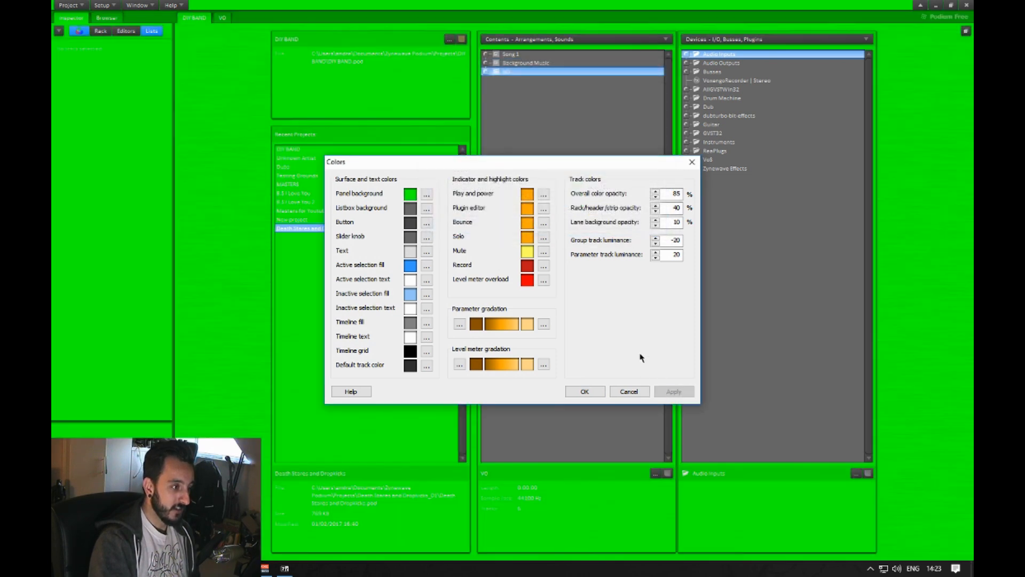
# Step: Set the panel background to a muted dark blue with hue 151, saturation 65 and luminance 75, and confirm the Colors setup
pyautogui.click(415, 193)
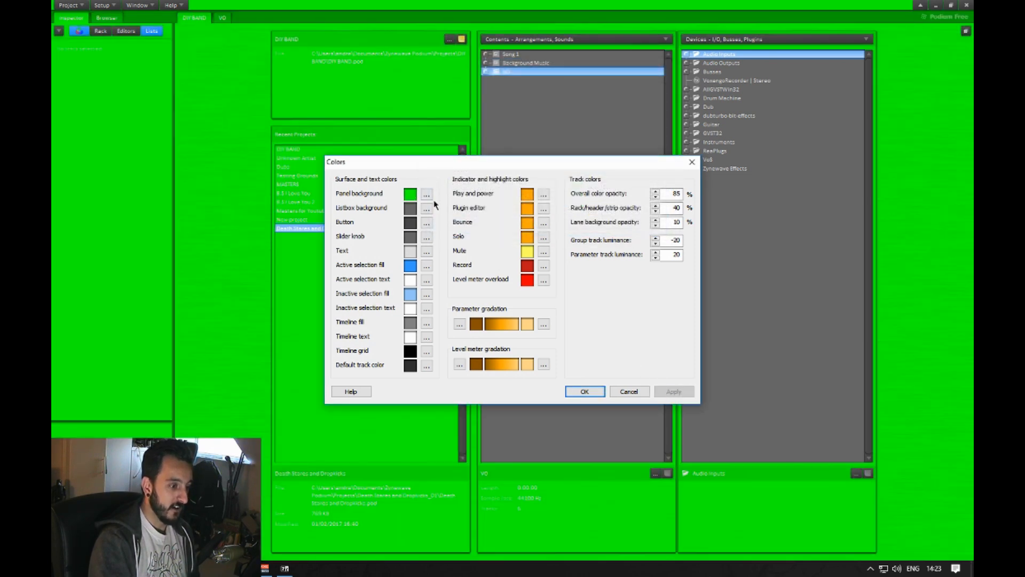
pyautogui.click(427, 195)
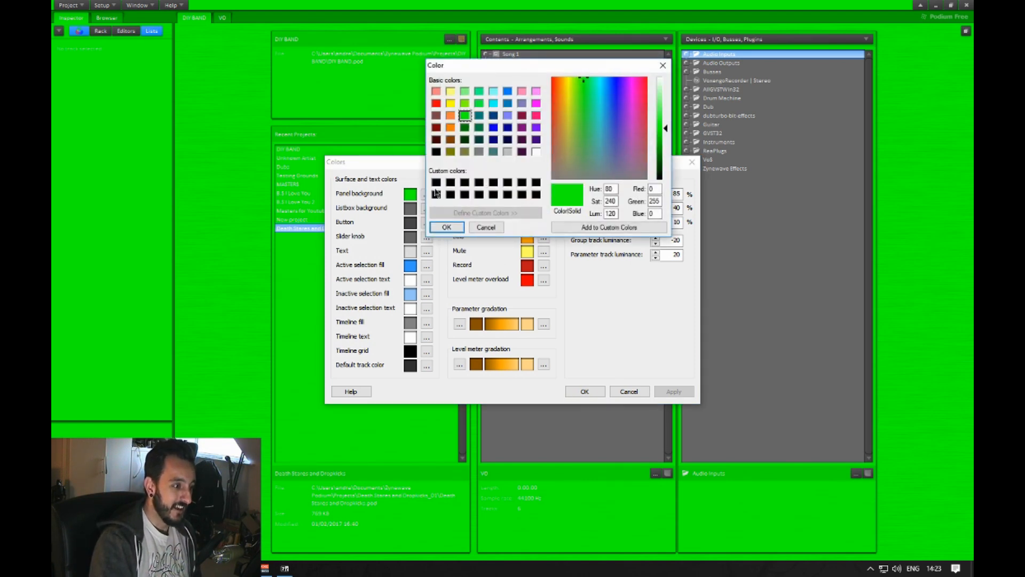
pyautogui.click(493, 140)
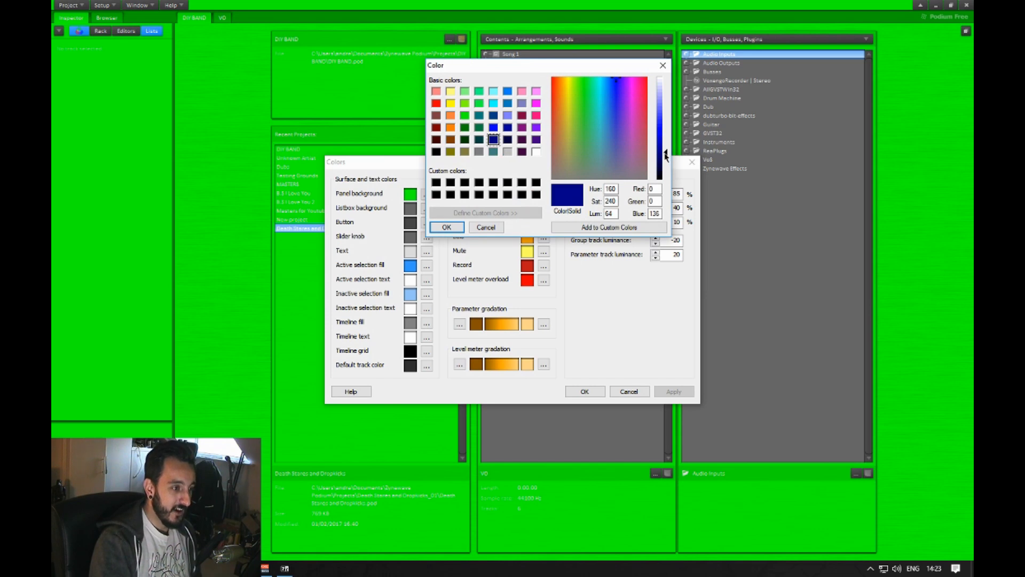
pyautogui.moveTo(665, 154); pyautogui.dragTo(665, 161)
pyautogui.moveTo(613, 91); pyautogui.dragTo(666, 153)
pyautogui.click(446, 227)
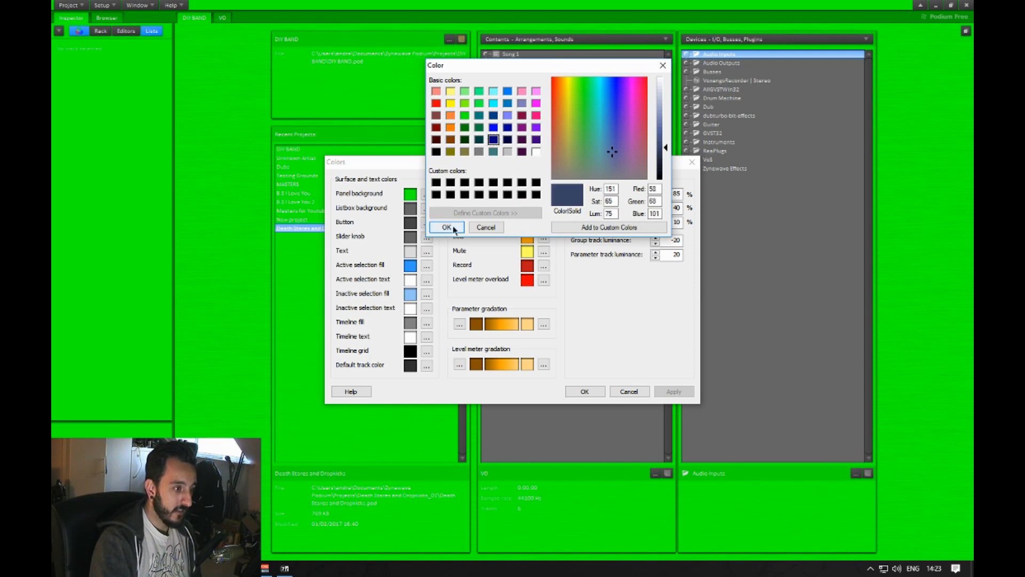
pyautogui.click(671, 388)
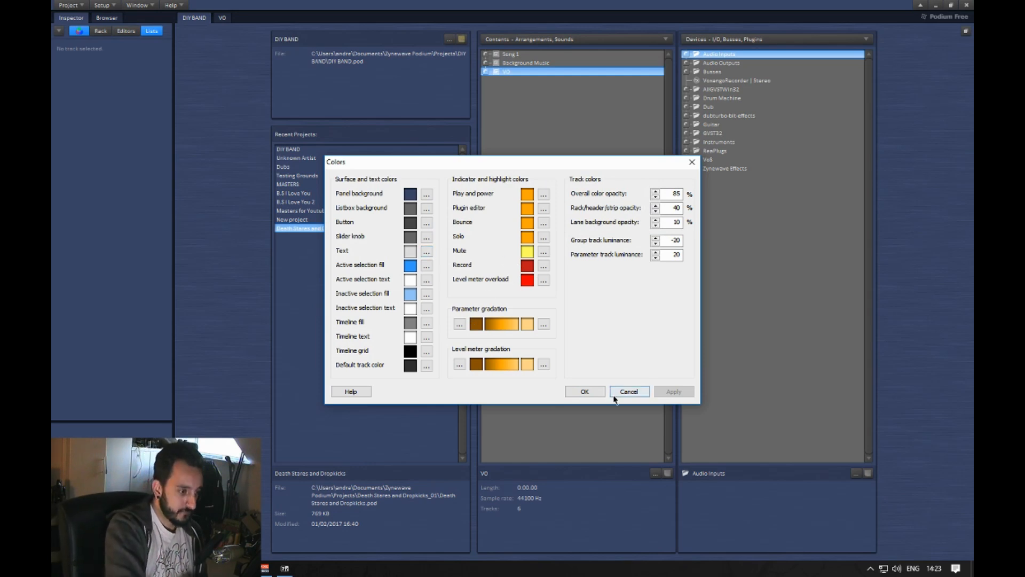
pyautogui.click(585, 391)
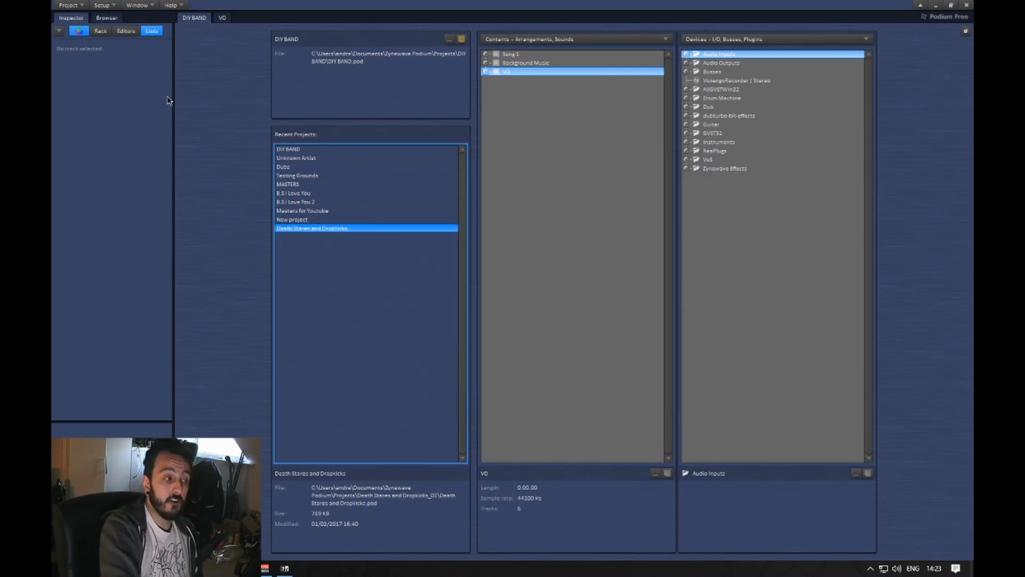
# Step: Look over the available color setups to load, and the commands for windows and projects
pyautogui.click(112, 6)
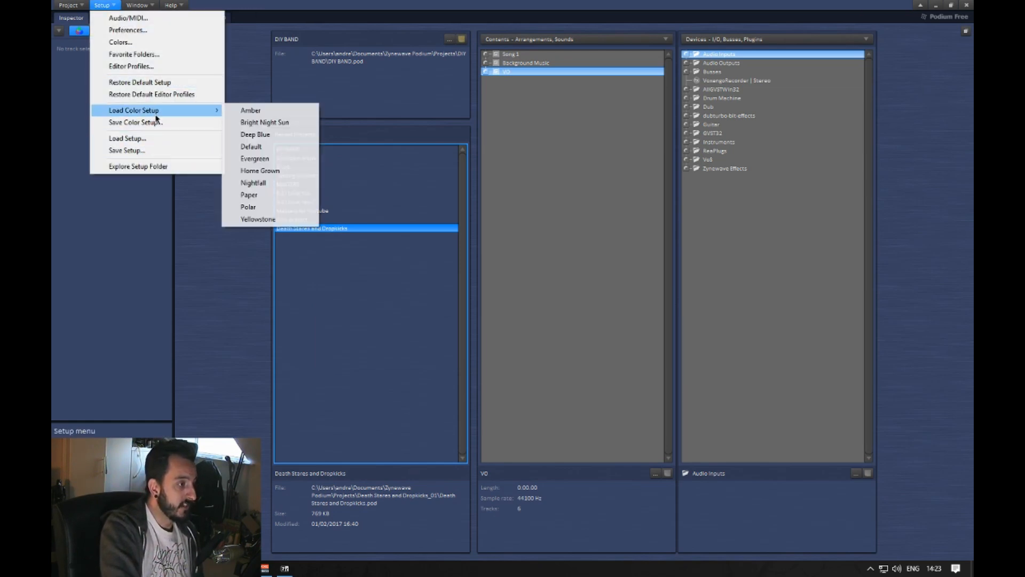
pyautogui.moveTo(151, 109)
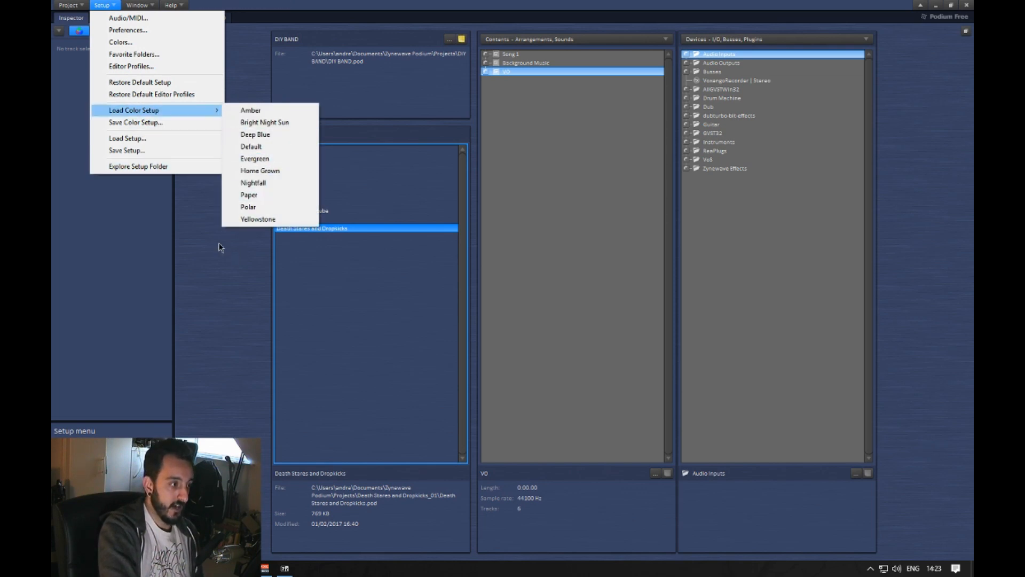
pyautogui.click(193, 272)
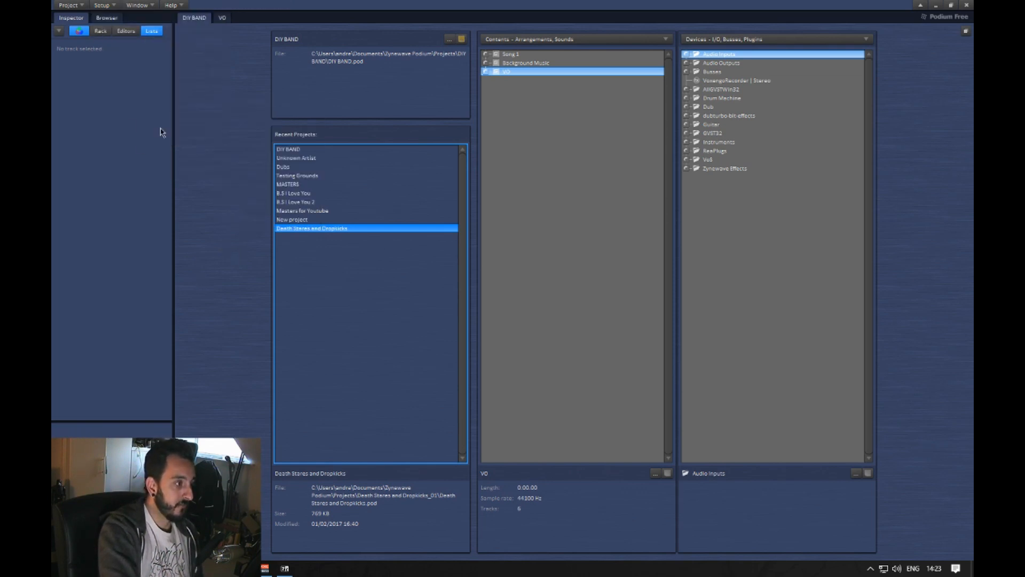
pyautogui.click(102, 5)
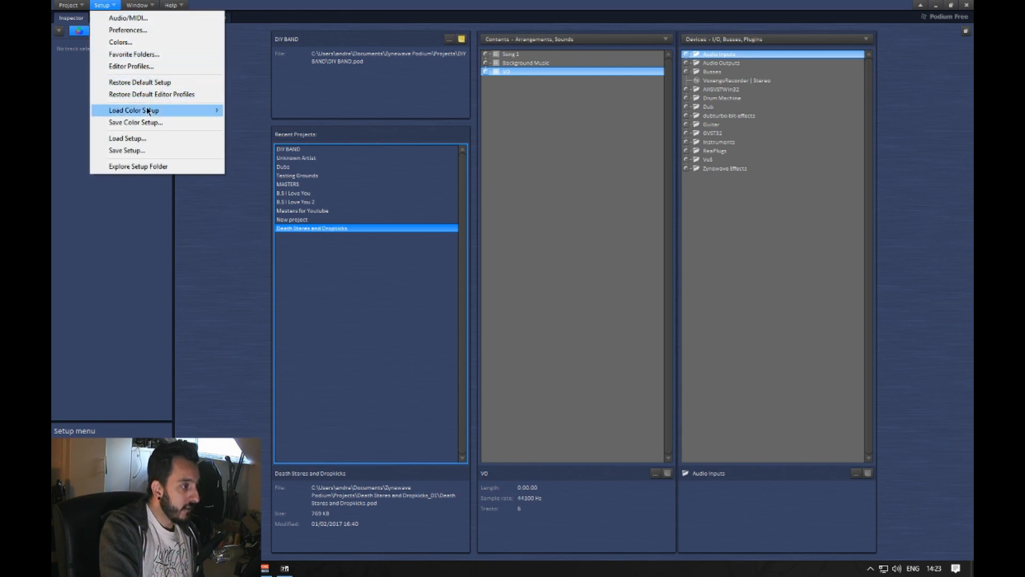
pyautogui.moveTo(138, 5)
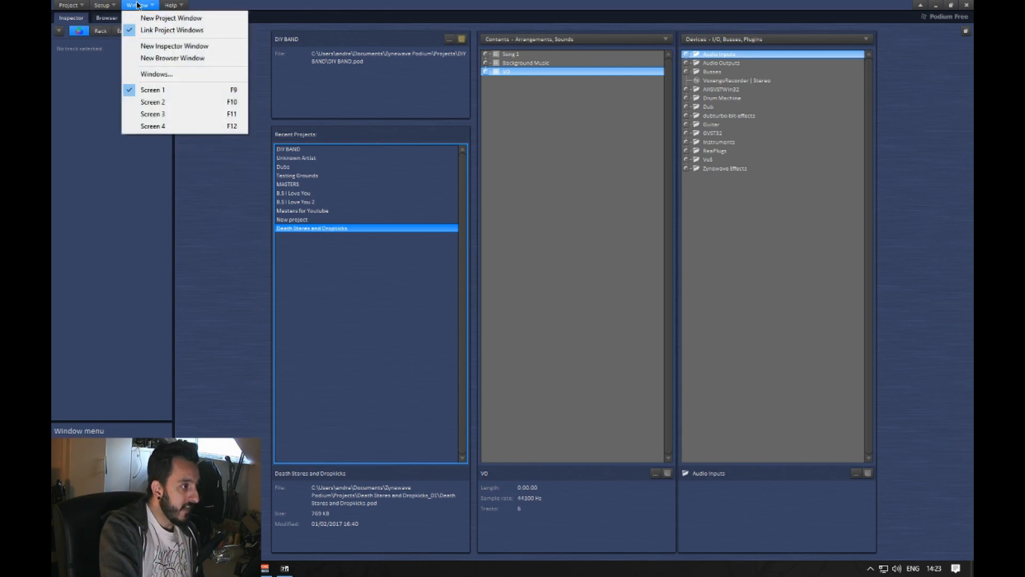
pyautogui.moveTo(68, 6)
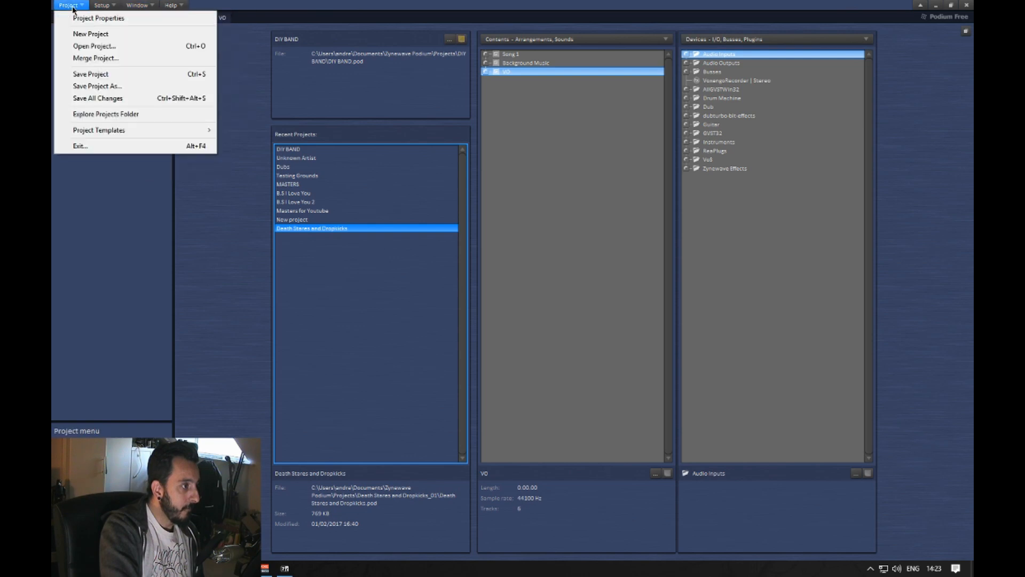
pyautogui.click(226, 250)
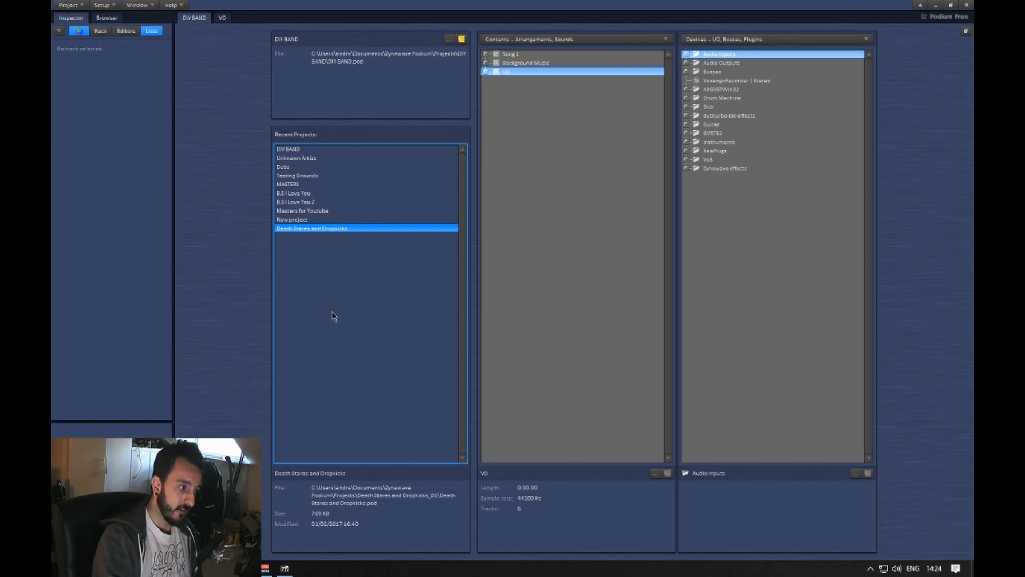
# Step: Open the recent project Death Stares and Dropkicks, saving the pending changes, and collapse its Guitar, GVST32 and Reason device folders
pyautogui.press('Return')
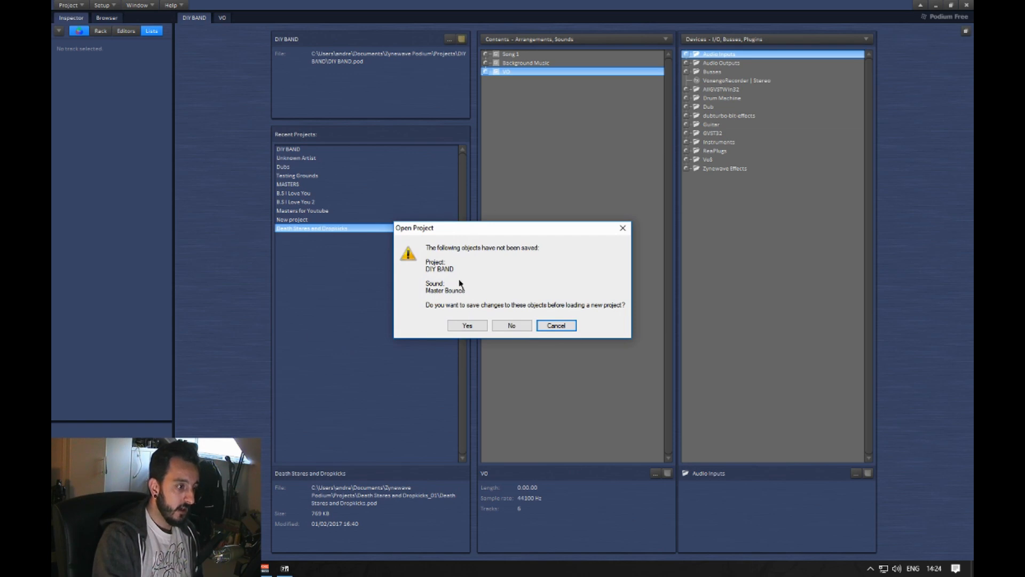
pyautogui.click(469, 327)
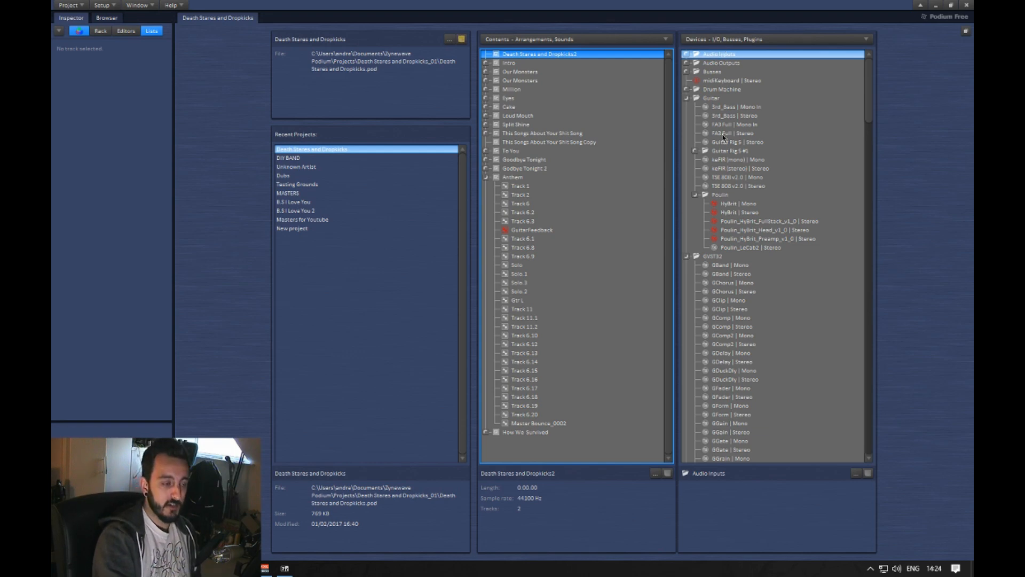
pyautogui.click(687, 99)
pyautogui.click(687, 105)
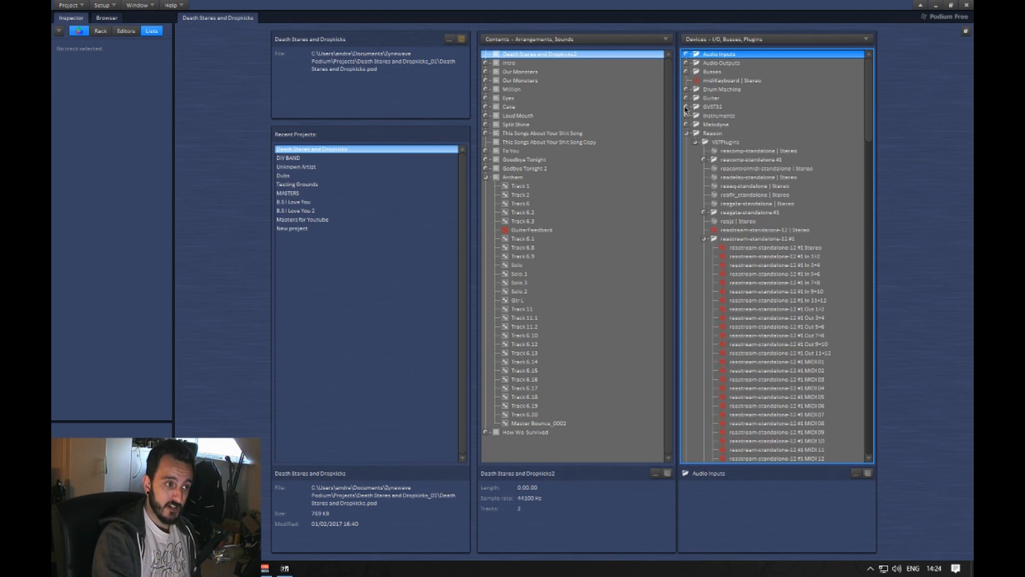
pyautogui.click(687, 134)
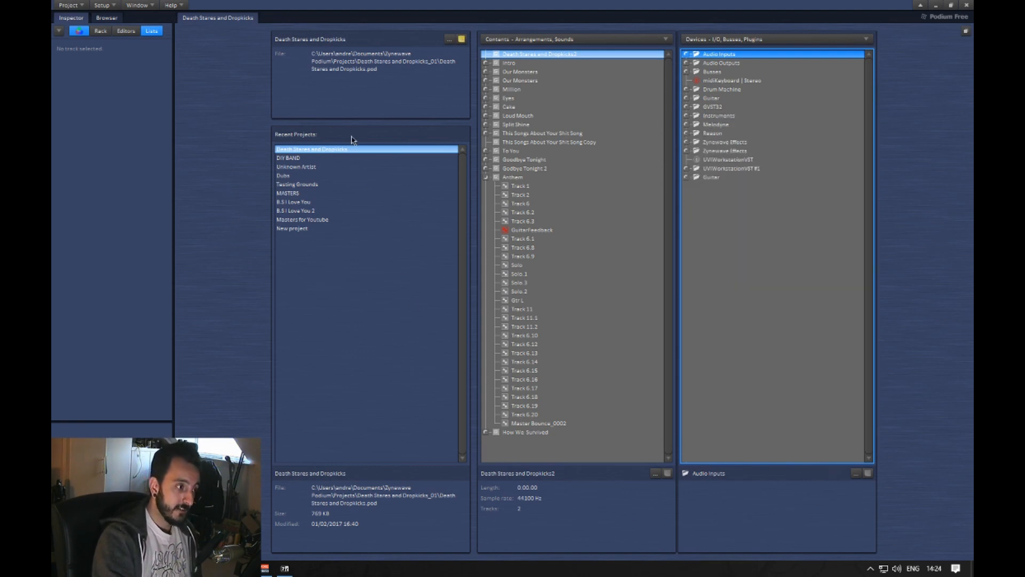
pyautogui.click(309, 149)
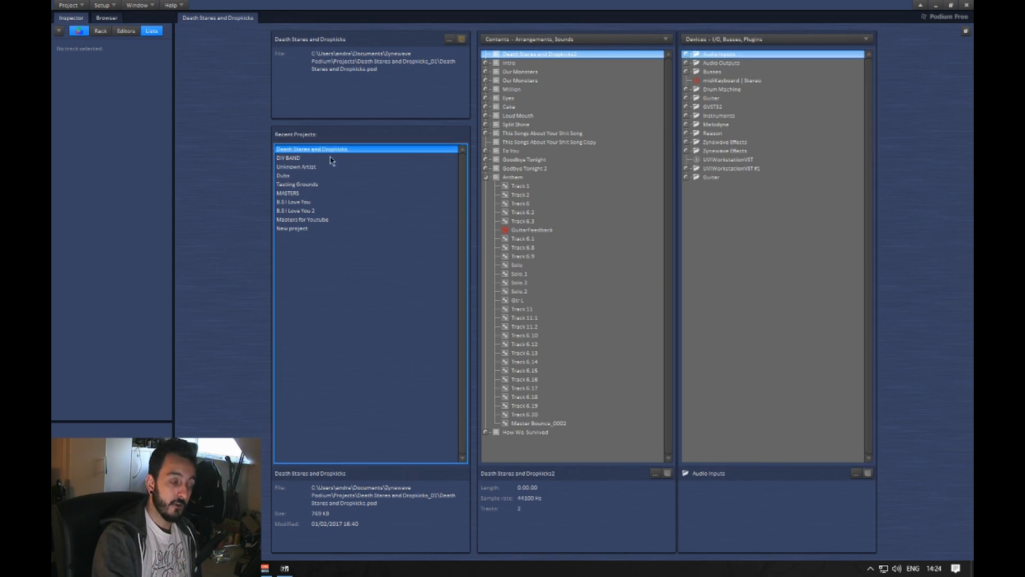
# Step: Start a new project without saving the current one, using the New stereo and surround project option
pyautogui.click(69, 6)
pyautogui.click(90, 34)
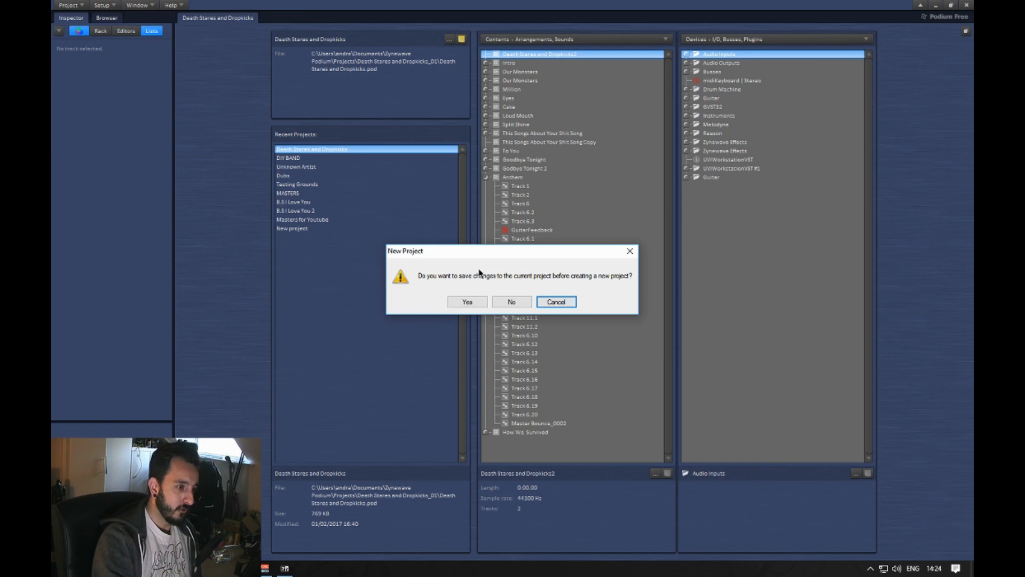
pyautogui.click(512, 302)
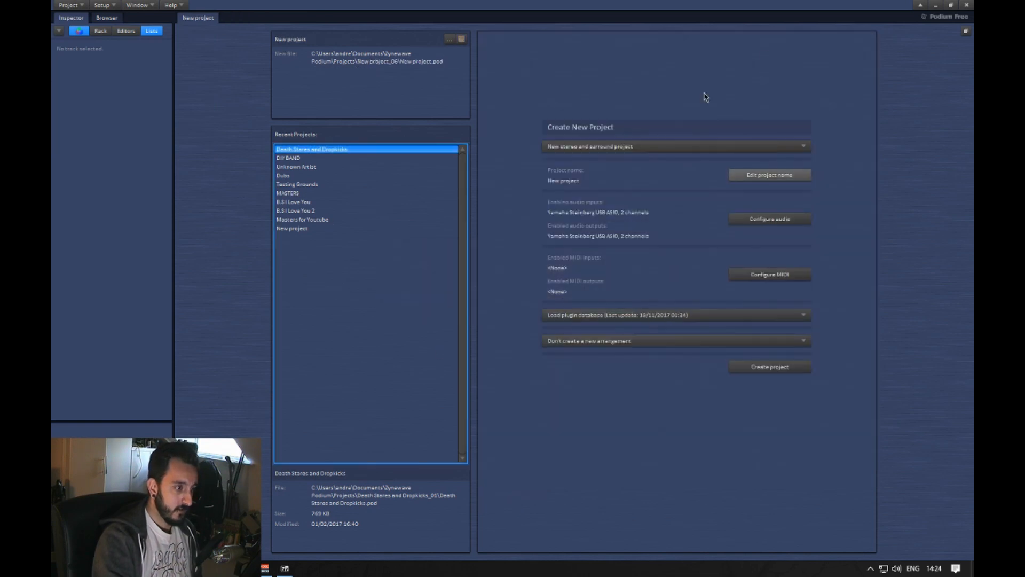
pyautogui.click(607, 150)
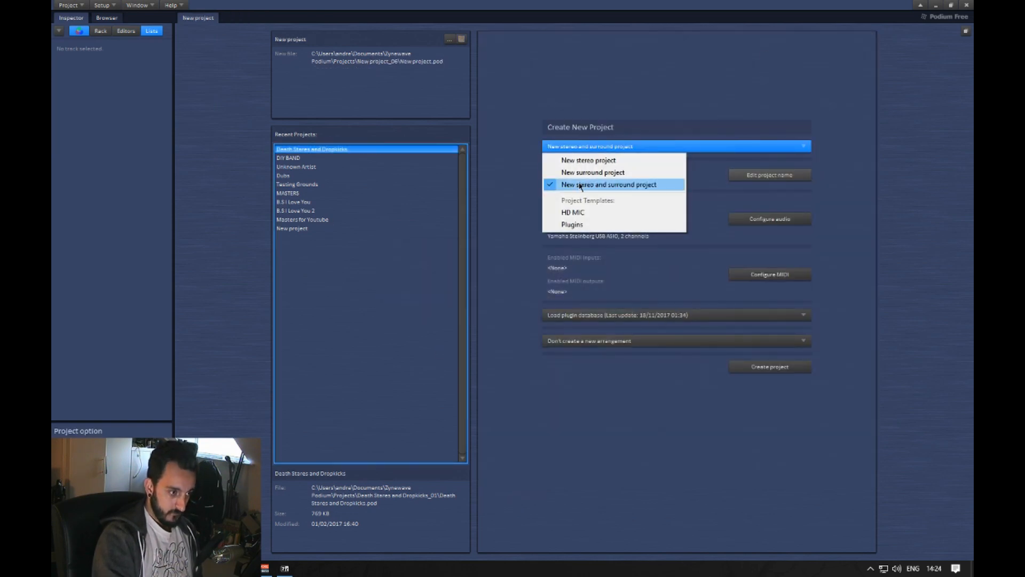
pyautogui.click(605, 187)
# Step: Name the new project "Test Project" in its properties
pyautogui.click(748, 175)
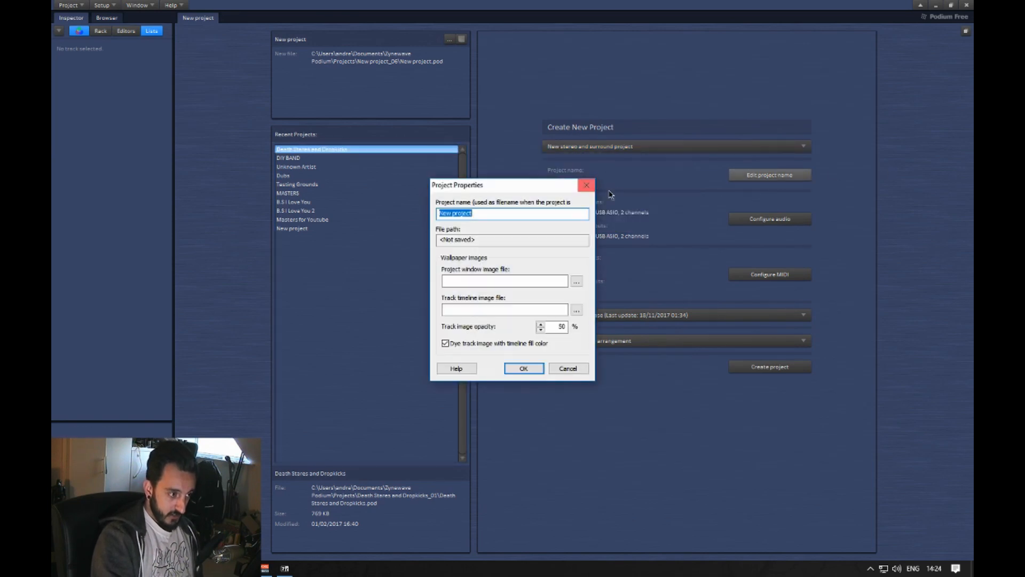
pyautogui.write('Test ')
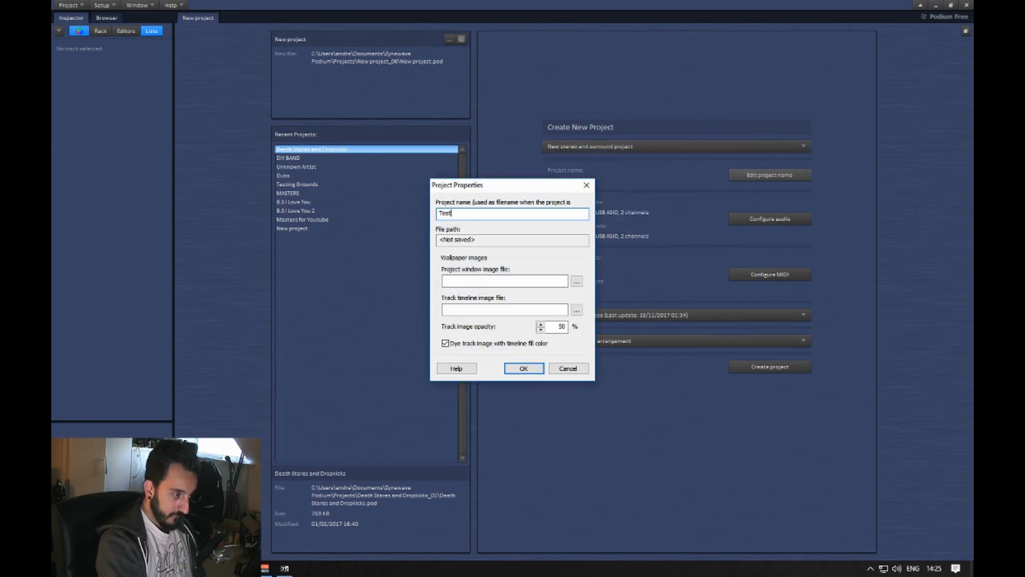
pyautogui.write('Project')
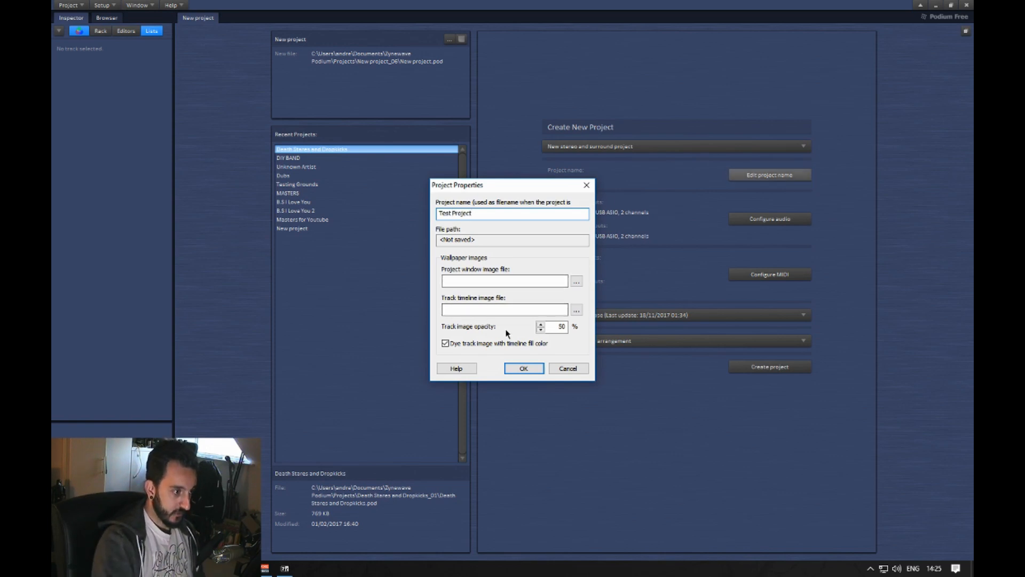
pyautogui.click(524, 368)
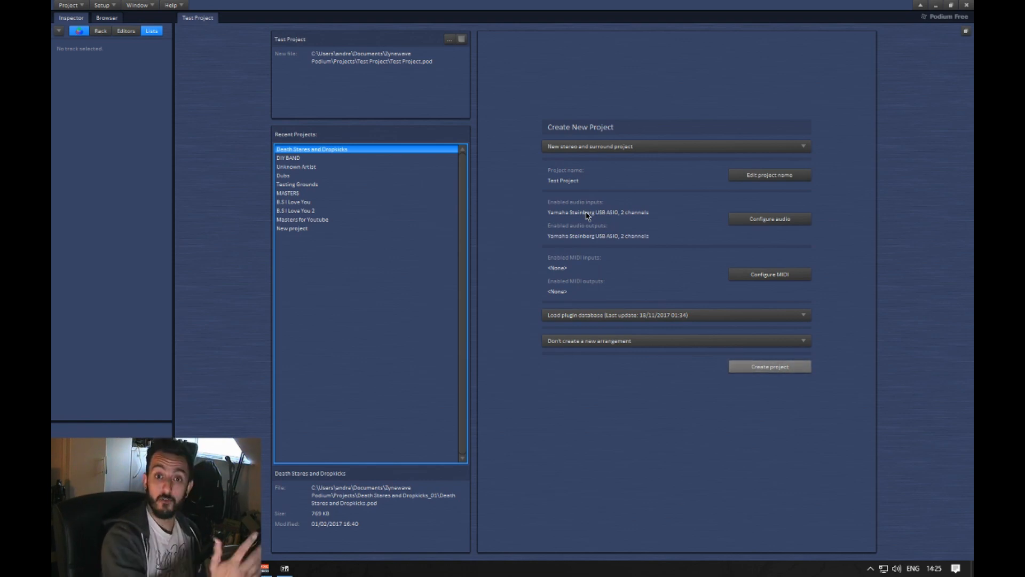
# Step: Look over the available ASIO interfaces in the new project's audio configuration and cancel without changes
pyautogui.click(740, 223)
pyautogui.click(403, 252)
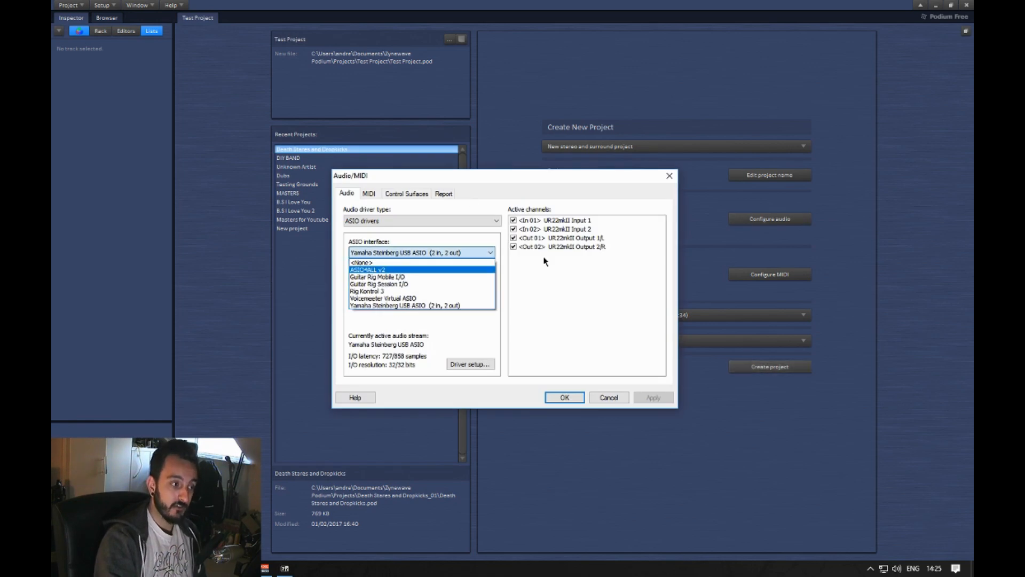
pyautogui.click(547, 261)
pyautogui.click(610, 401)
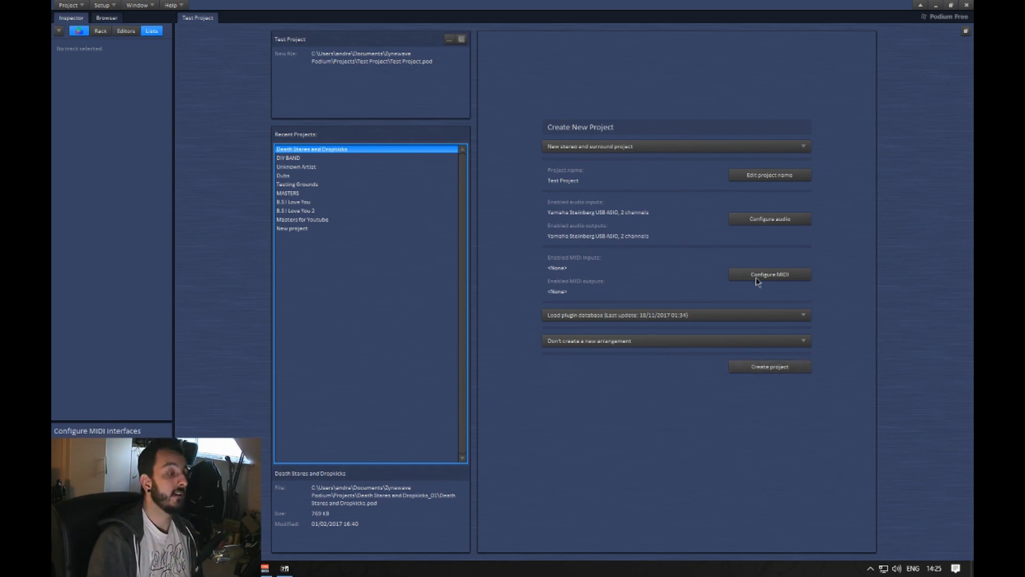
# Step: Review the plugin loading options, keep Load plugin database, and create the project without a new arrangement
pyautogui.click(676, 314)
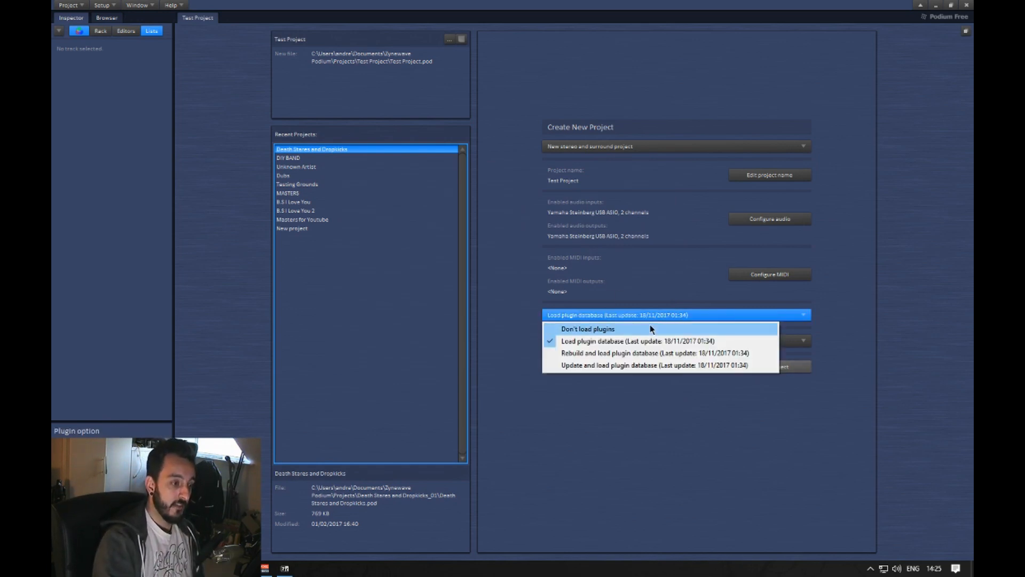
pyautogui.click(603, 445)
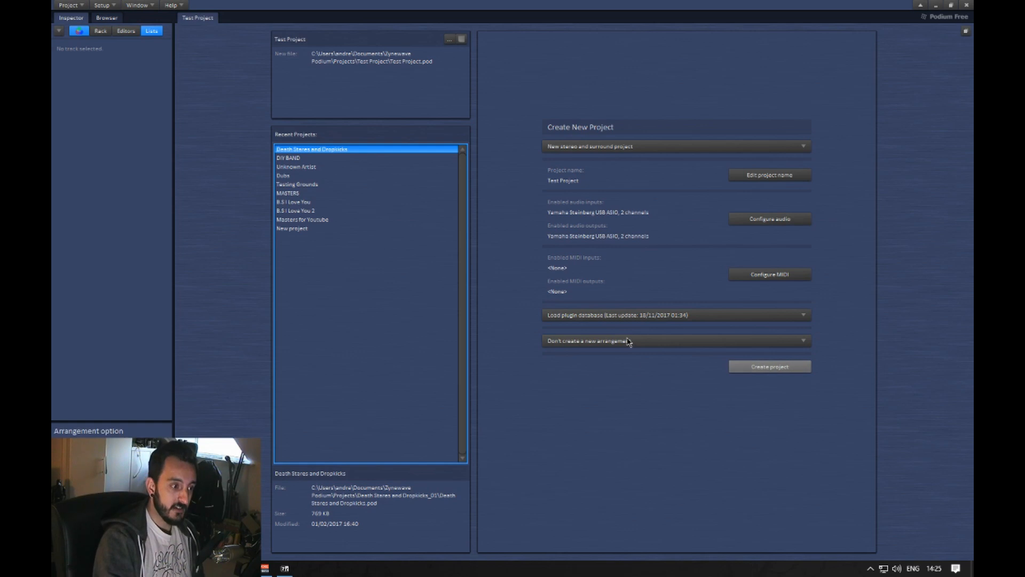
pyautogui.click(763, 371)
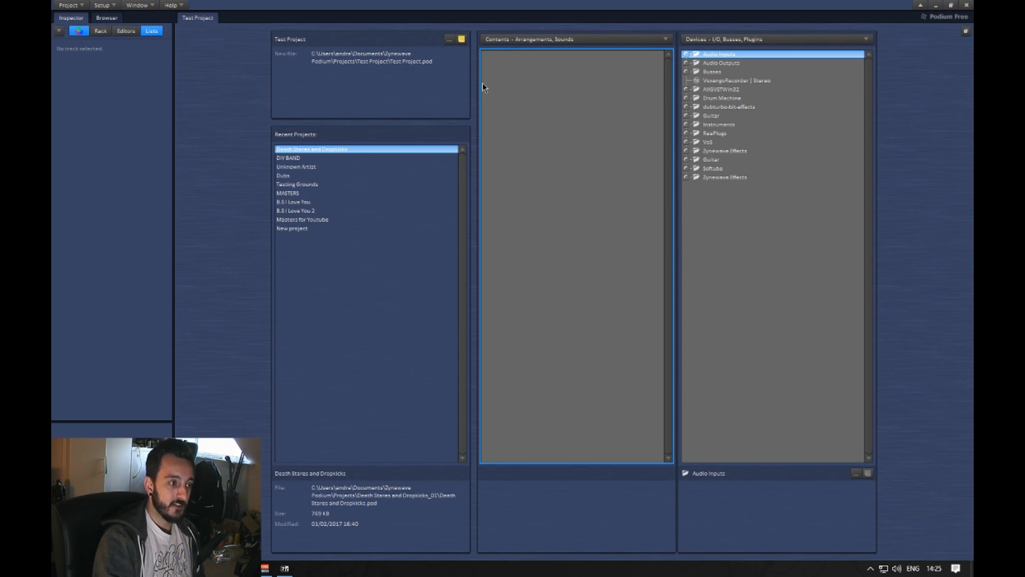
# Step: Create a new arrangement named "Song 1" with 2 audio tracks
pyautogui.click(541, 40)
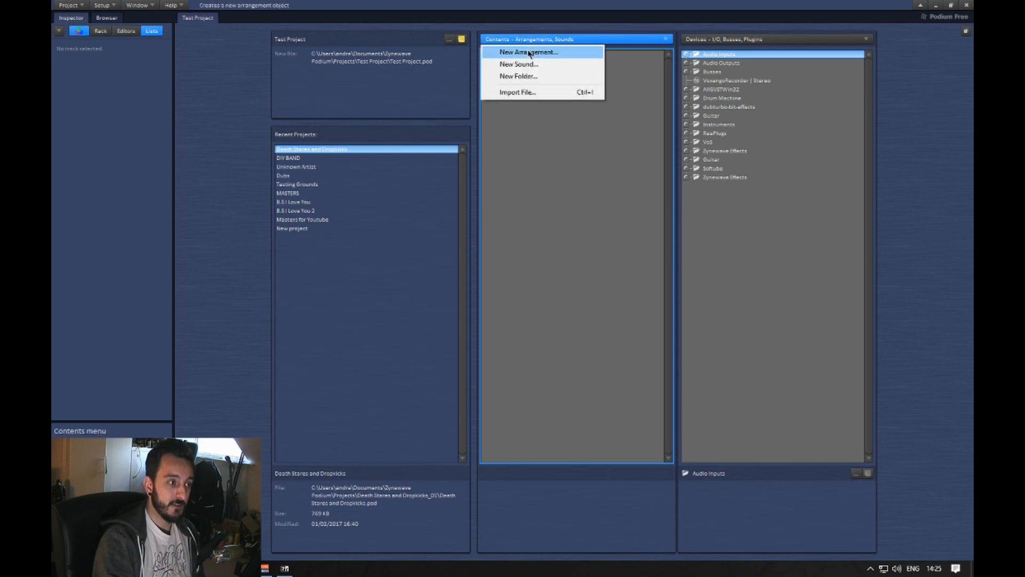
pyautogui.click(529, 52)
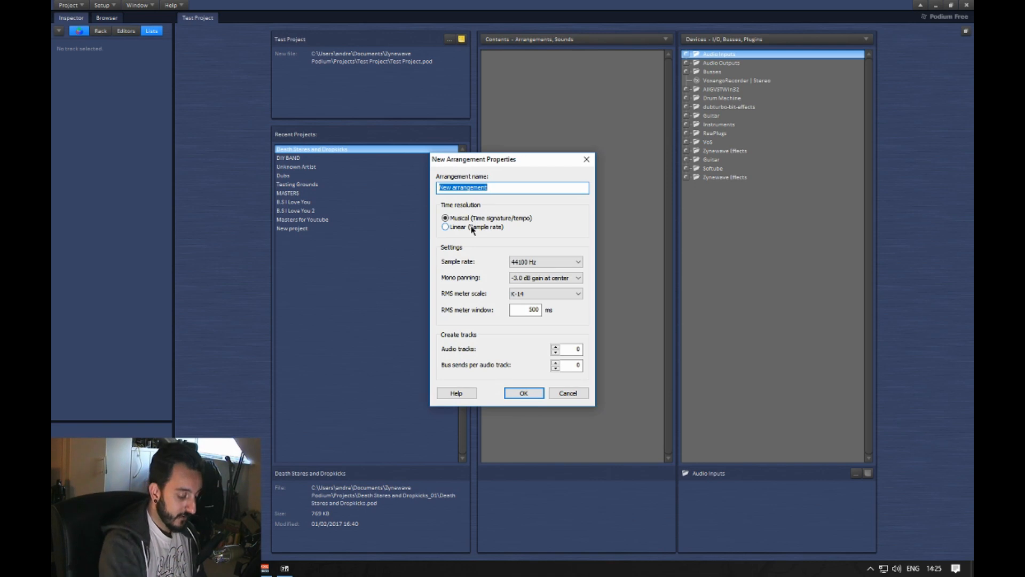
pyautogui.press('BackSpace')
pyautogui.write('Song')
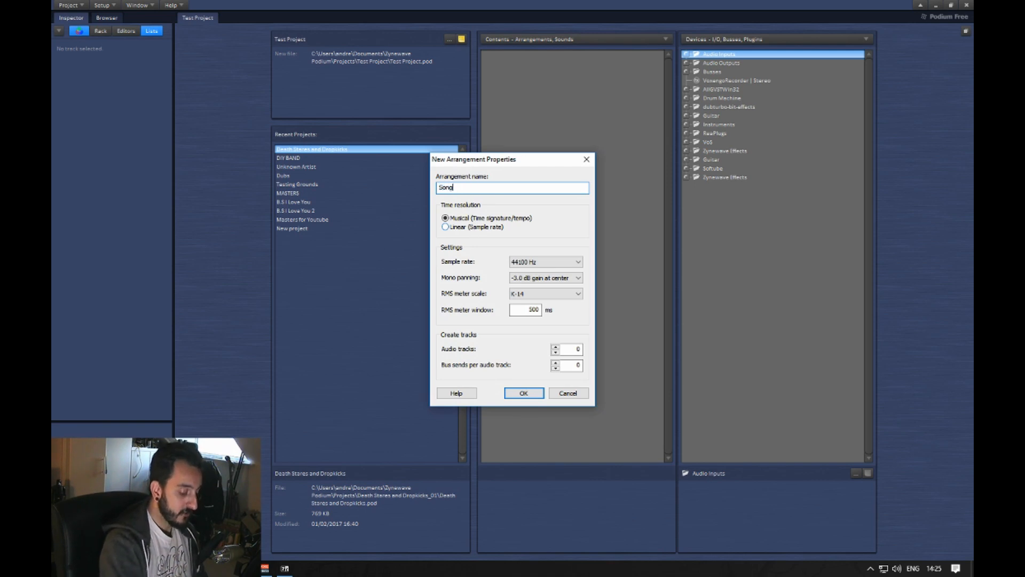
pyautogui.write(' 1')
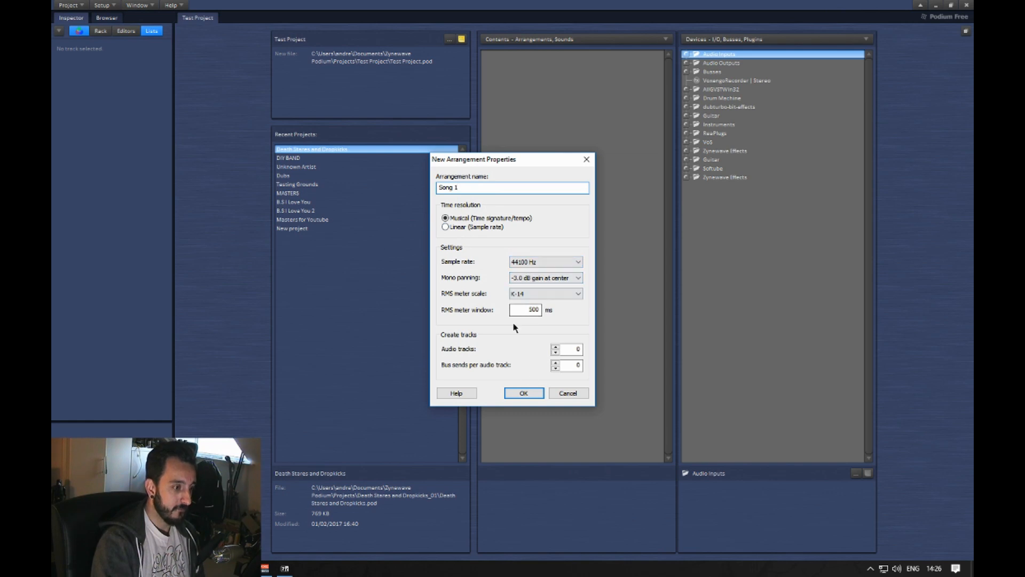
pyautogui.click(555, 347)
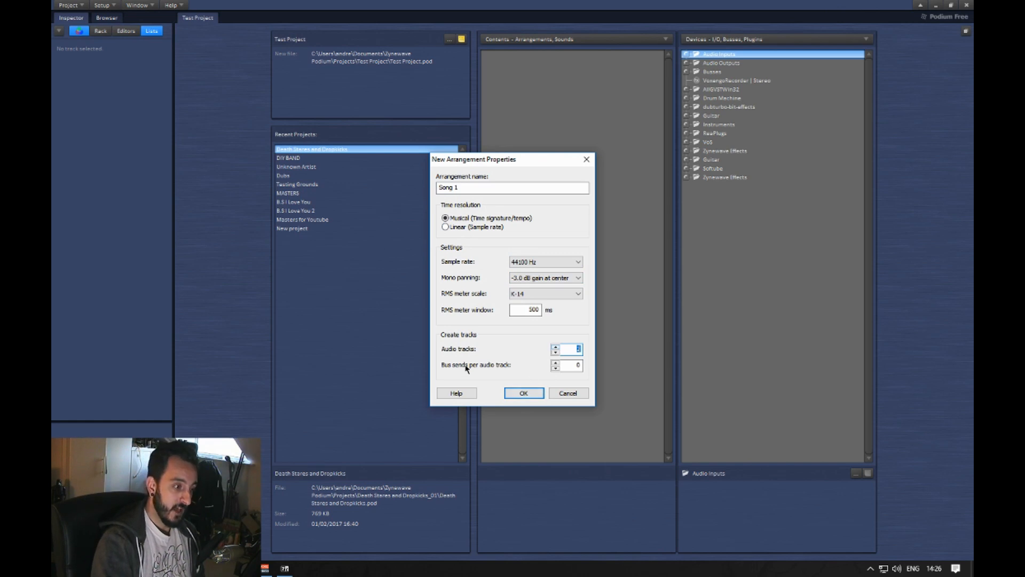
pyautogui.click(523, 393)
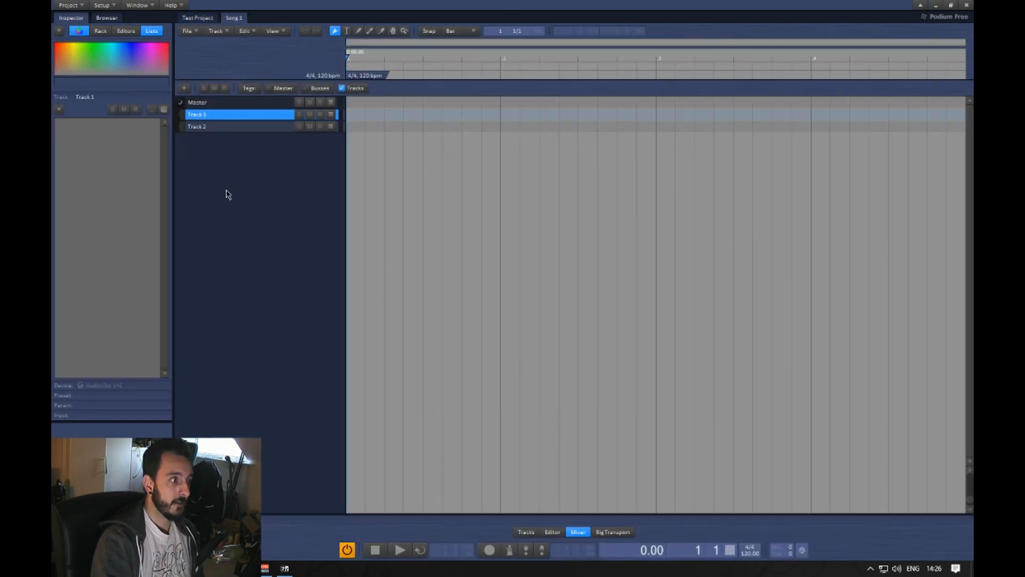
# Step: Return to the Test Project page and create a second arrangement named "Song 2" with 2 audio tracks
pyautogui.click(198, 18)
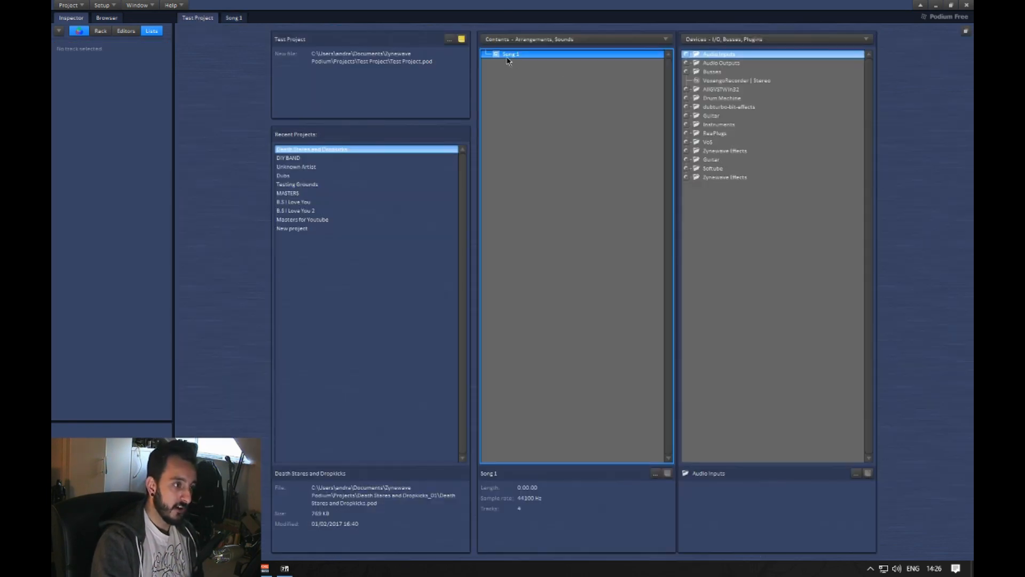
pyautogui.click(502, 40)
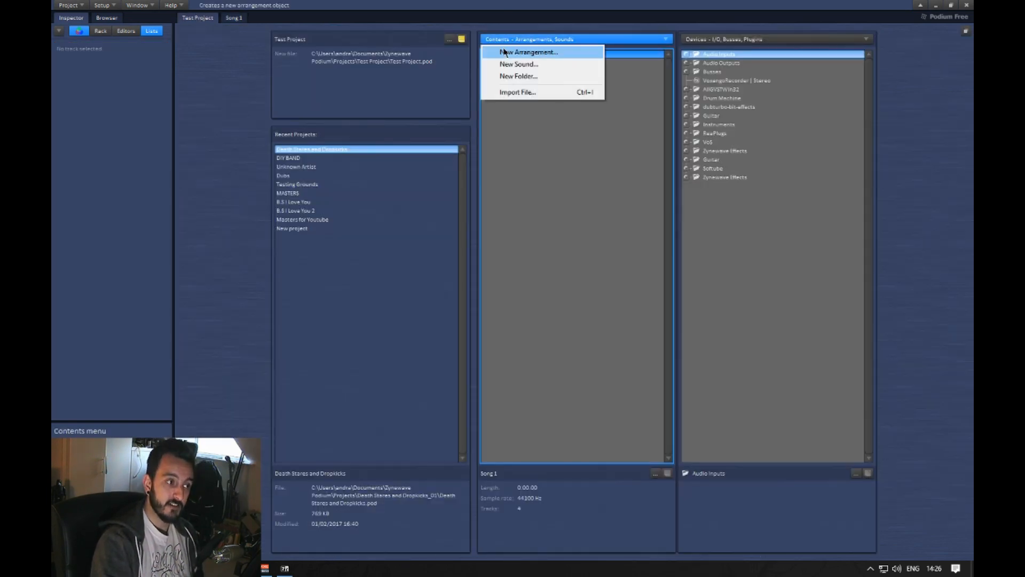
pyautogui.click(505, 52)
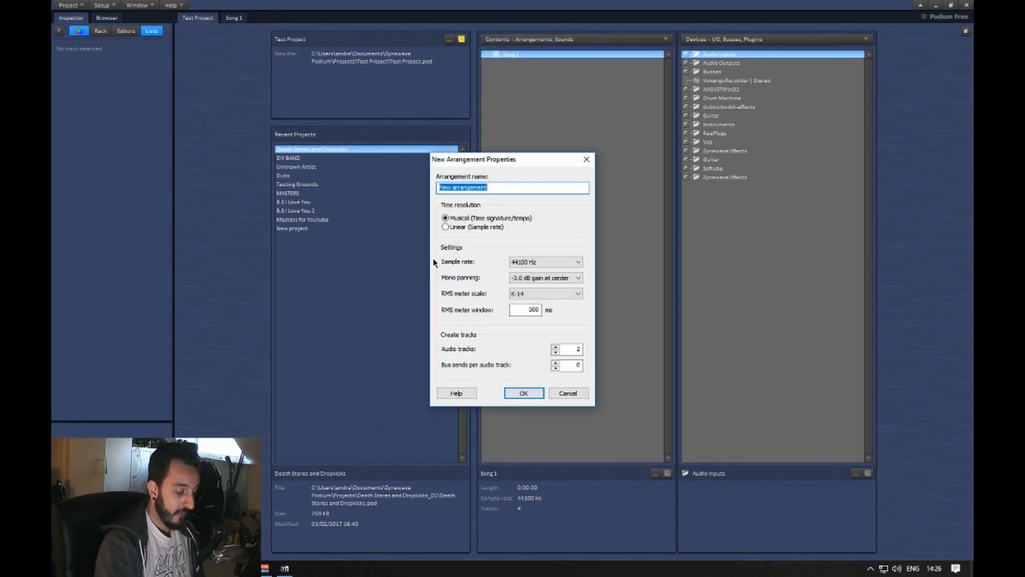
pyautogui.write('Song 2')
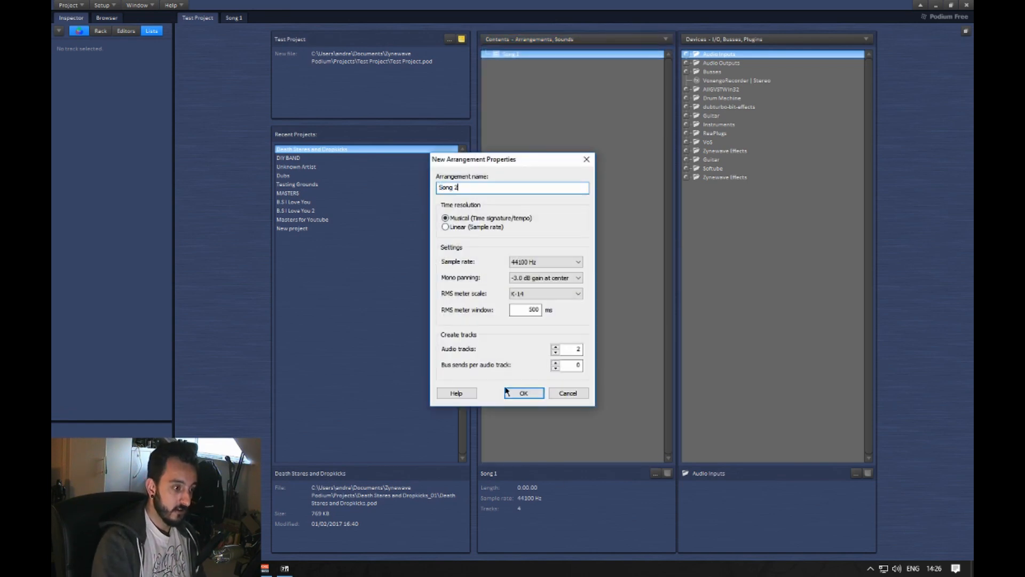
pyautogui.click(510, 393)
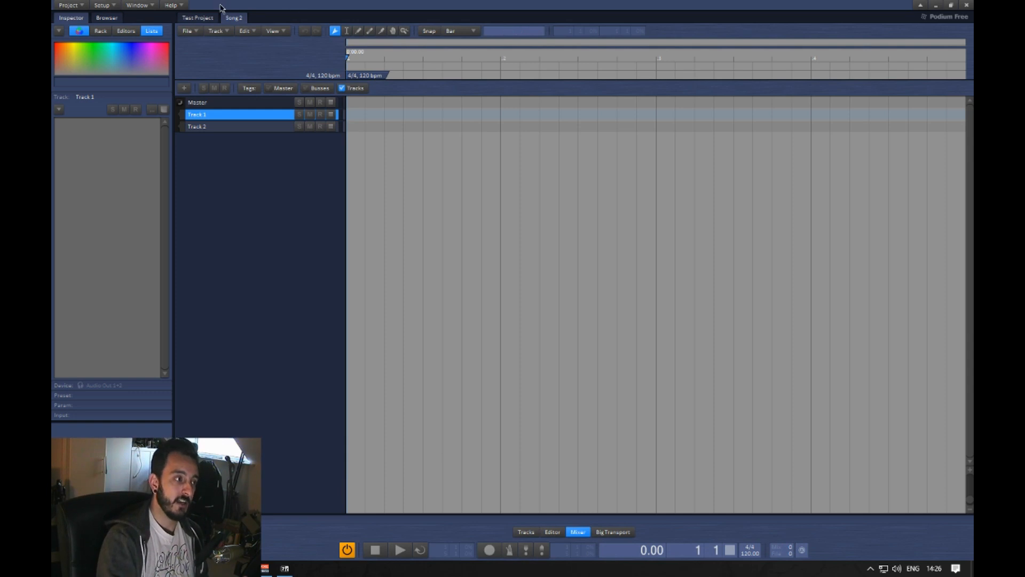
# Step: Return to the Test Project page and open the Song 1 arrangement from the contents list
pyautogui.click(201, 18)
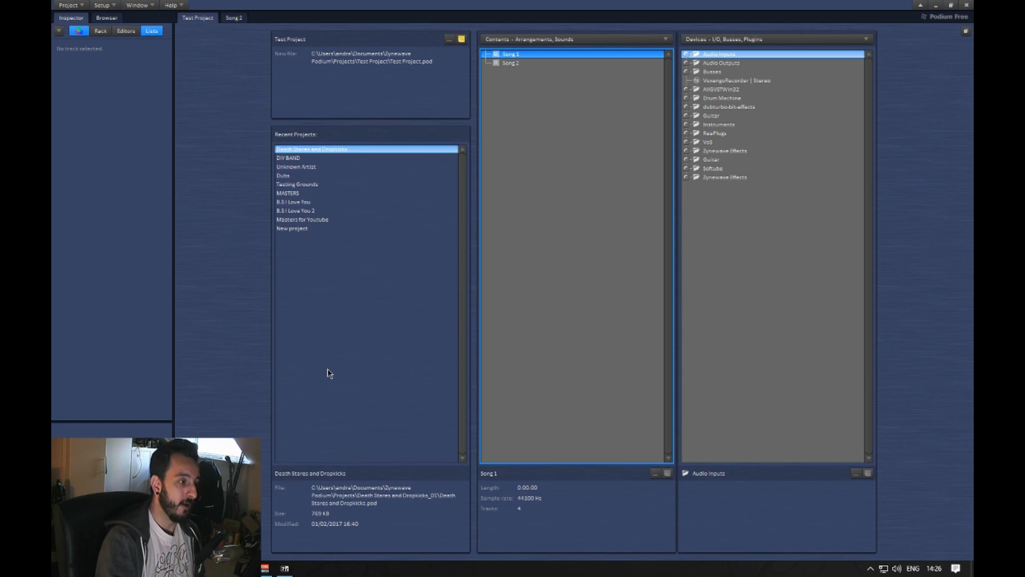
pyautogui.click(294, 168)
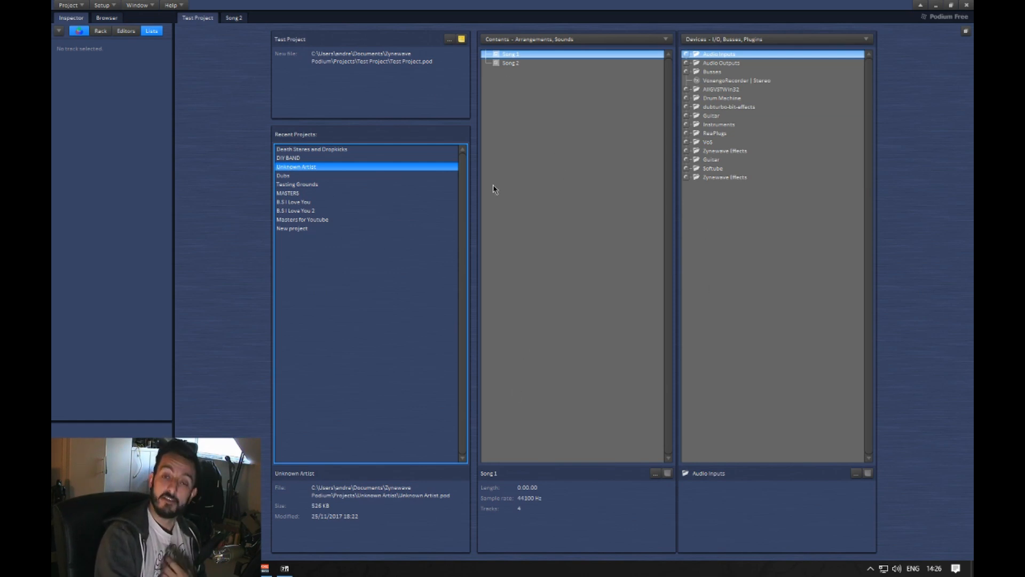
pyautogui.click(630, 63)
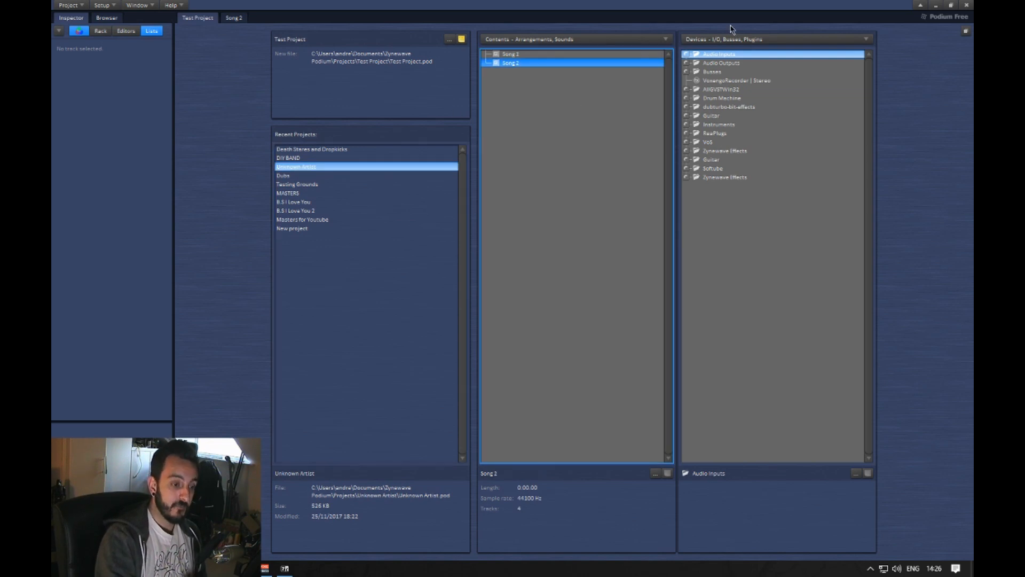
pyautogui.doubleClick(506, 55)
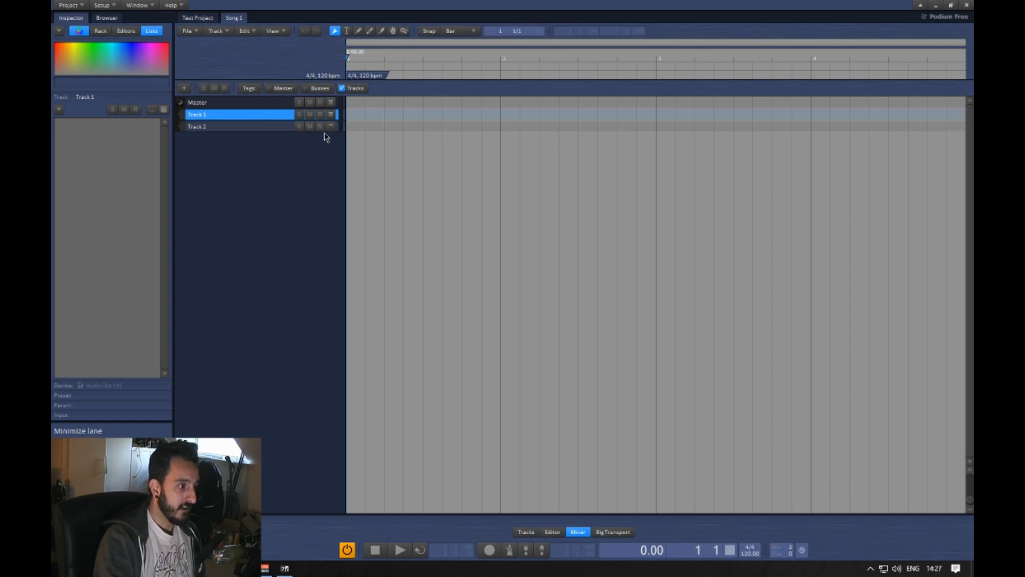
# Step: Load the Evergreen color setup
pyautogui.click(101, 6)
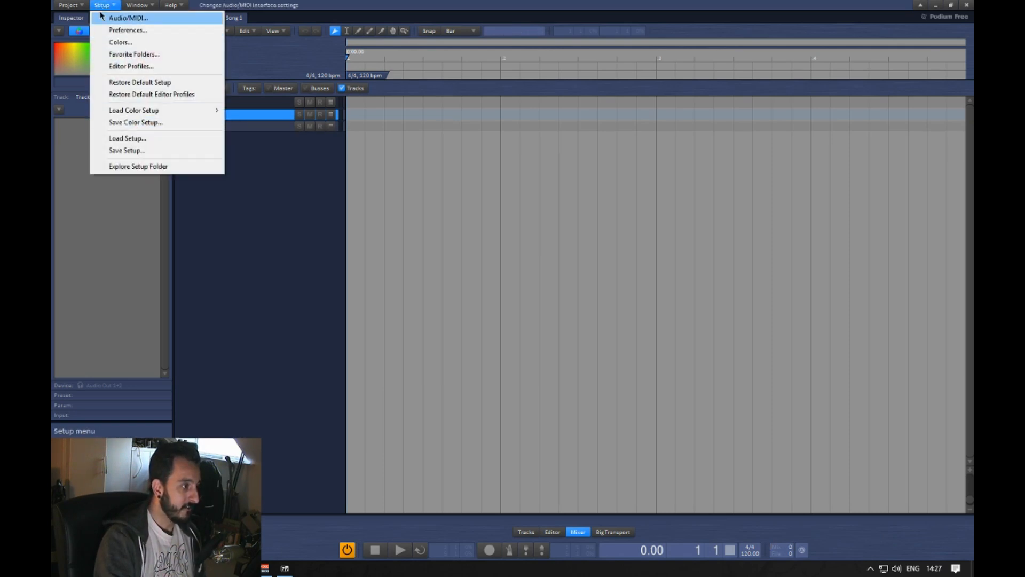
pyautogui.moveTo(127, 112)
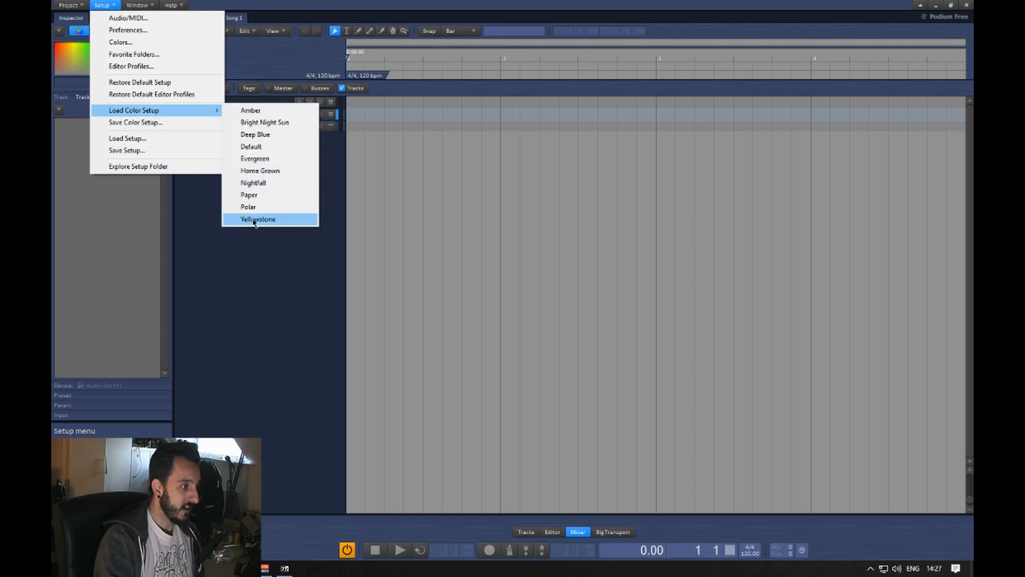
pyautogui.click(256, 159)
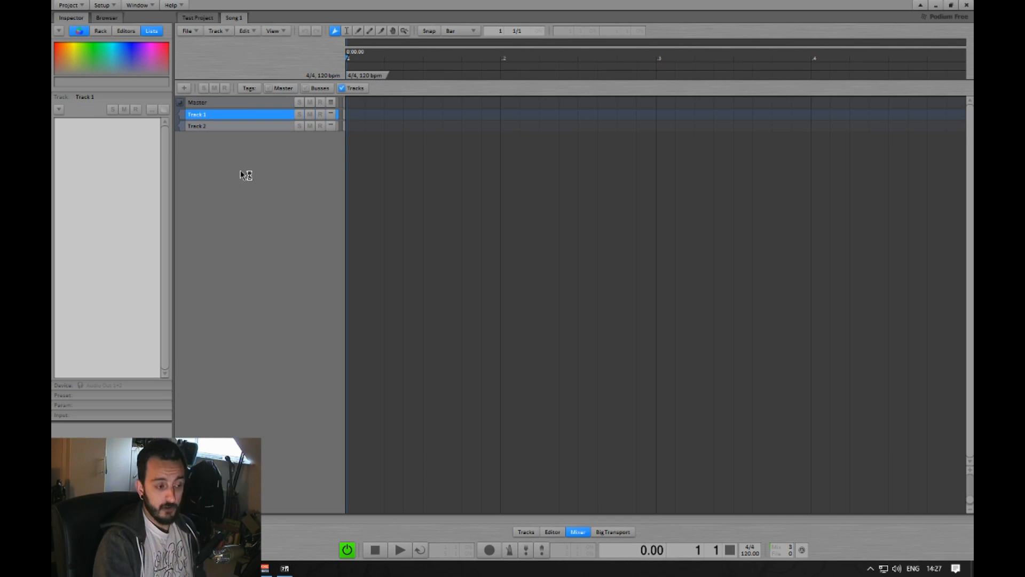
# Step: Expand the Master track's height in the Song 1 arrangement to roughly ten times its collapsed row
pyautogui.click(228, 105)
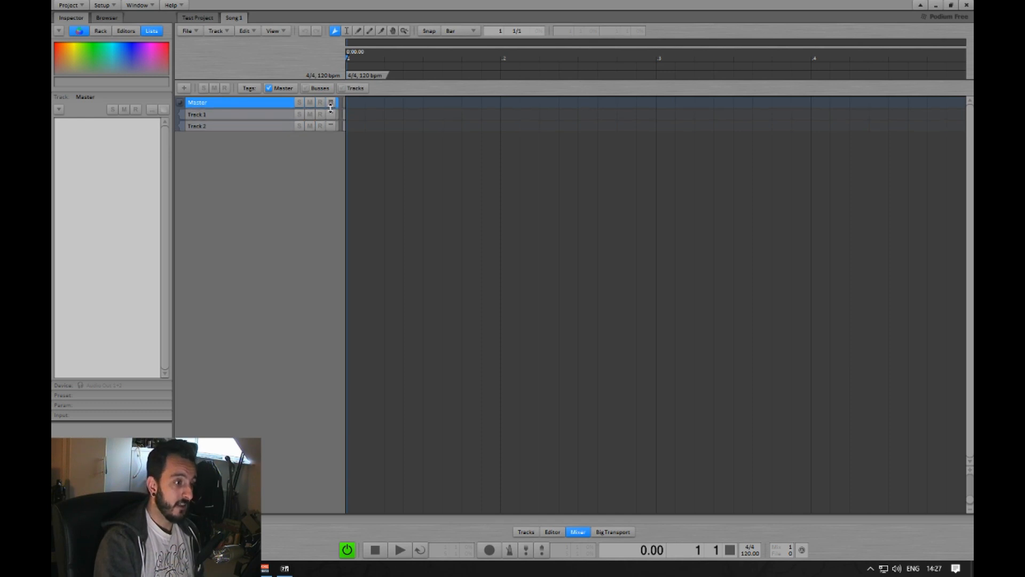
pyautogui.moveTo(331, 108); pyautogui.dragTo(323, 277)
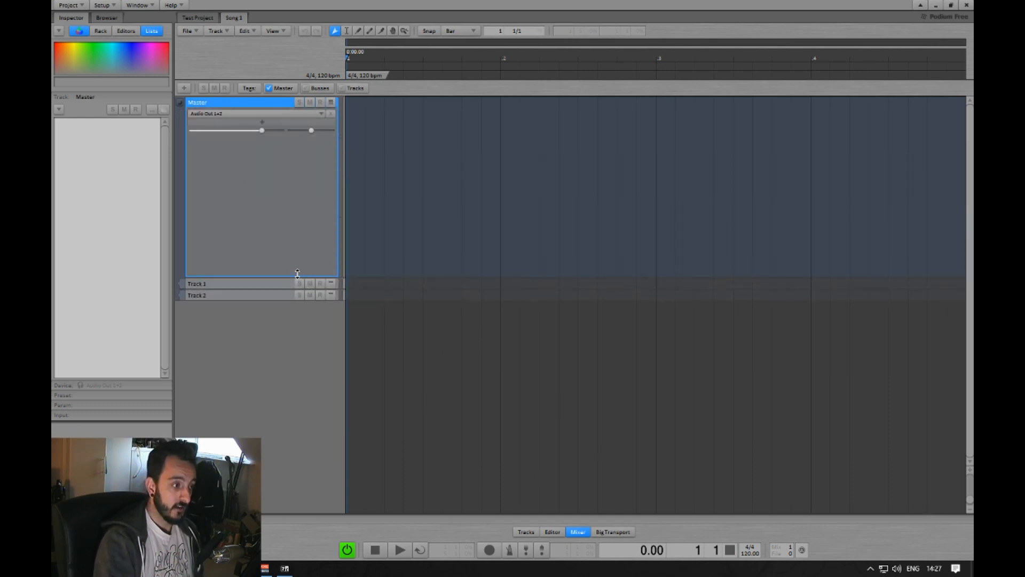
pyautogui.moveTo(298, 274); pyautogui.dragTo(250, 224)
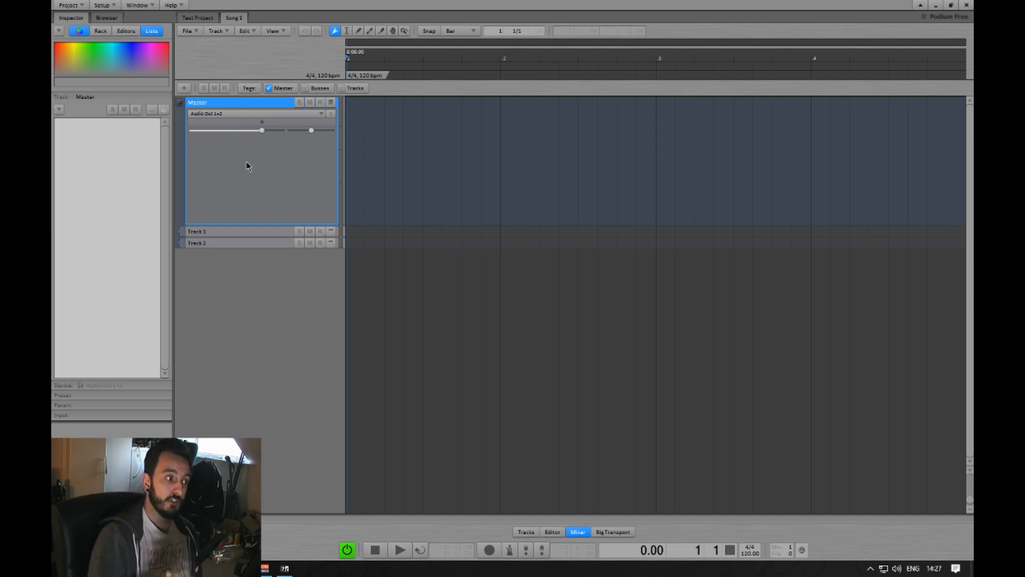
# Step: Create a new track below Track 2 named "Drums" and set it to be used as a group track
pyautogui.click(233, 231)
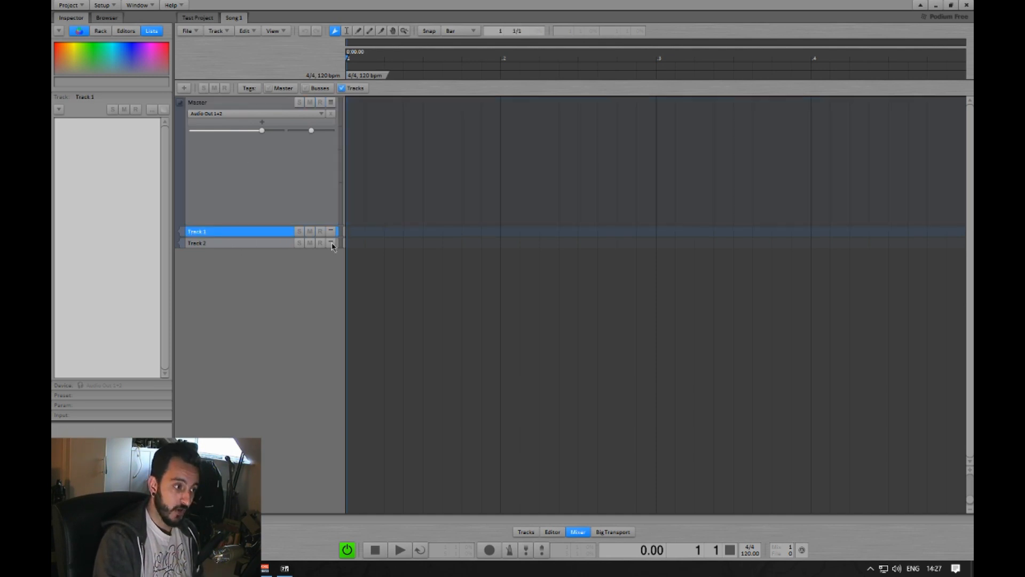
pyautogui.click(259, 243)
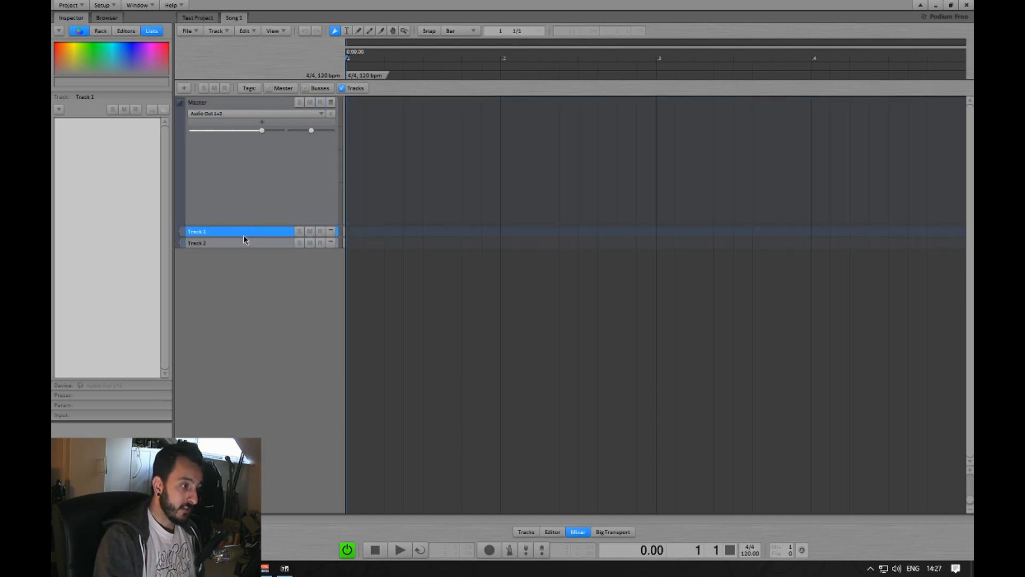
pyautogui.click(237, 244)
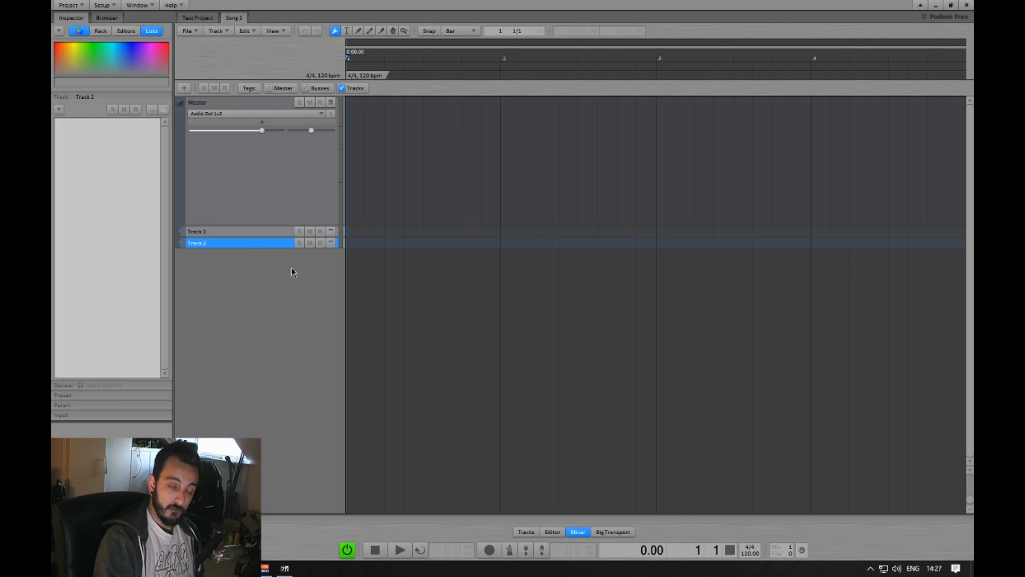
pyautogui.rightClick(268, 272)
pyautogui.click(225, 290)
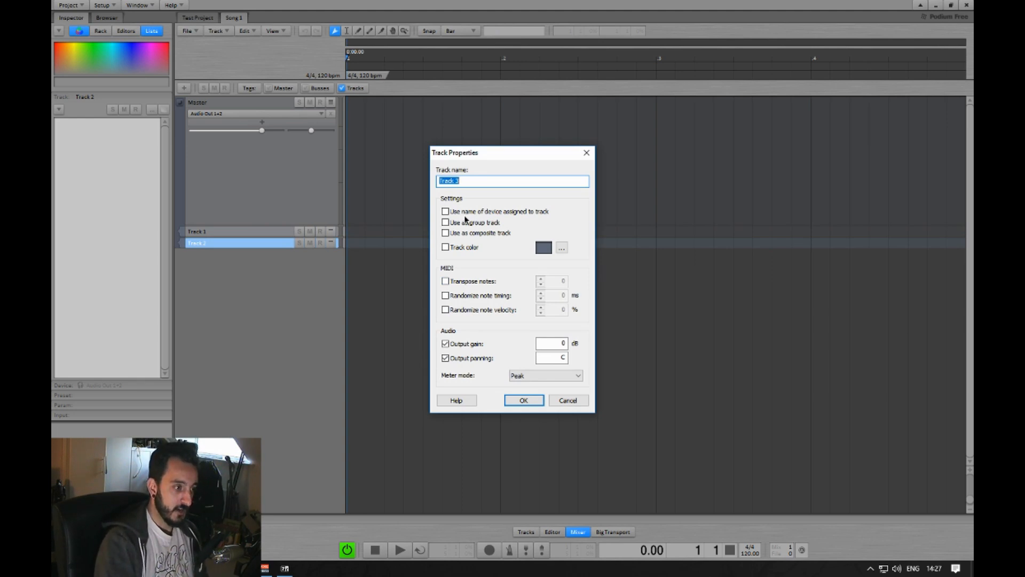
pyautogui.write('Drum')
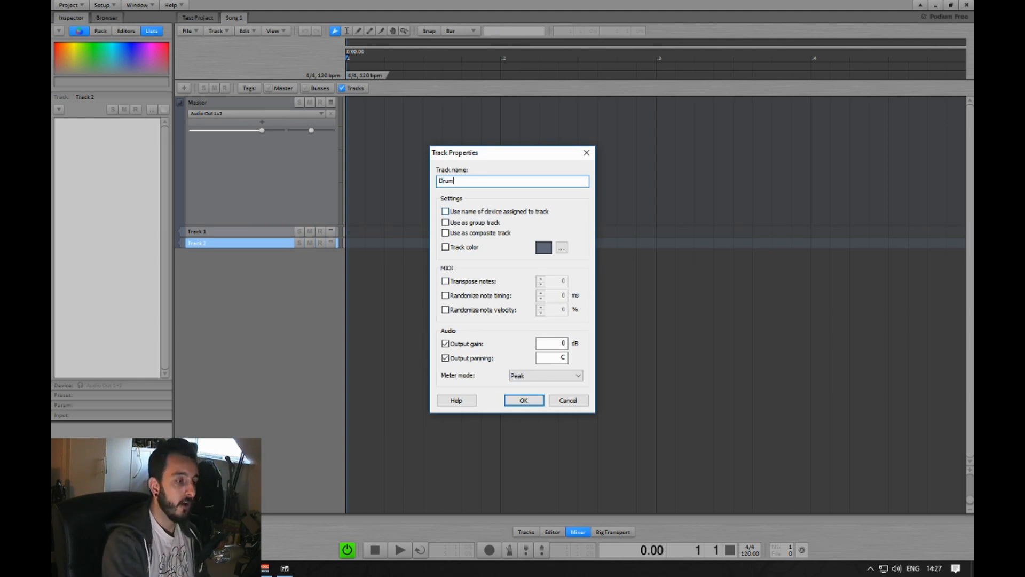
pyautogui.write('s')
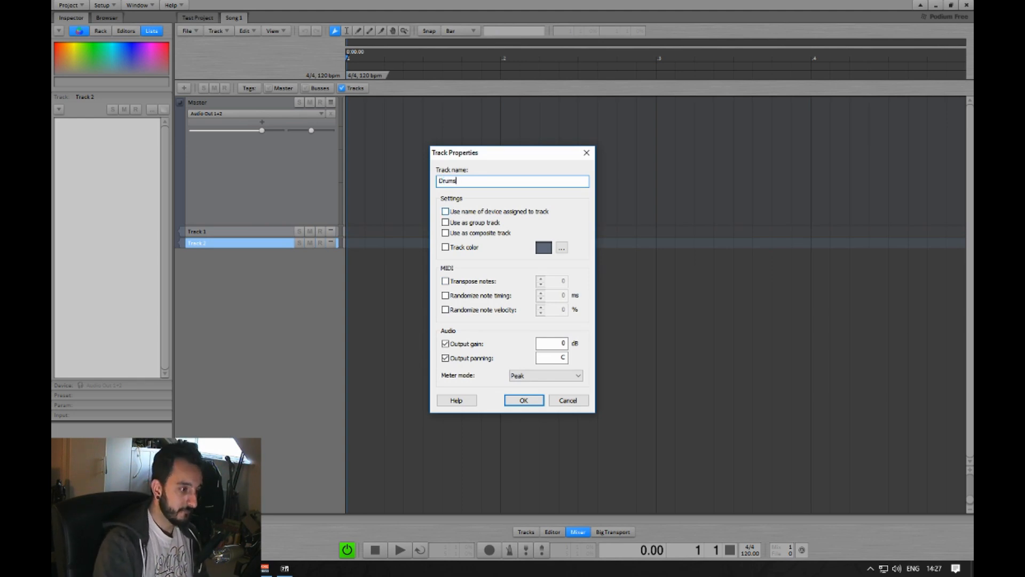
pyautogui.click(445, 222)
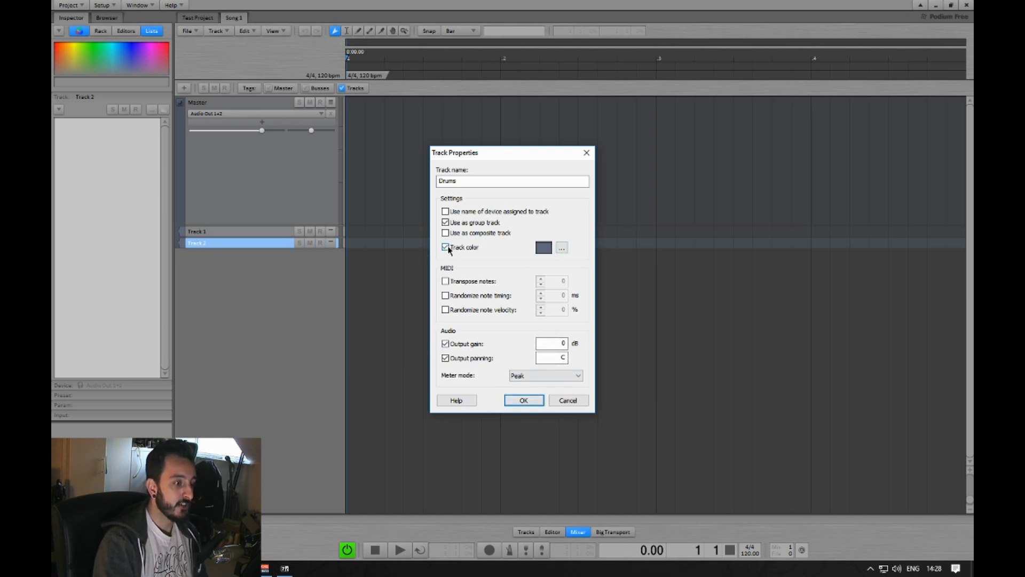
pyautogui.click(526, 401)
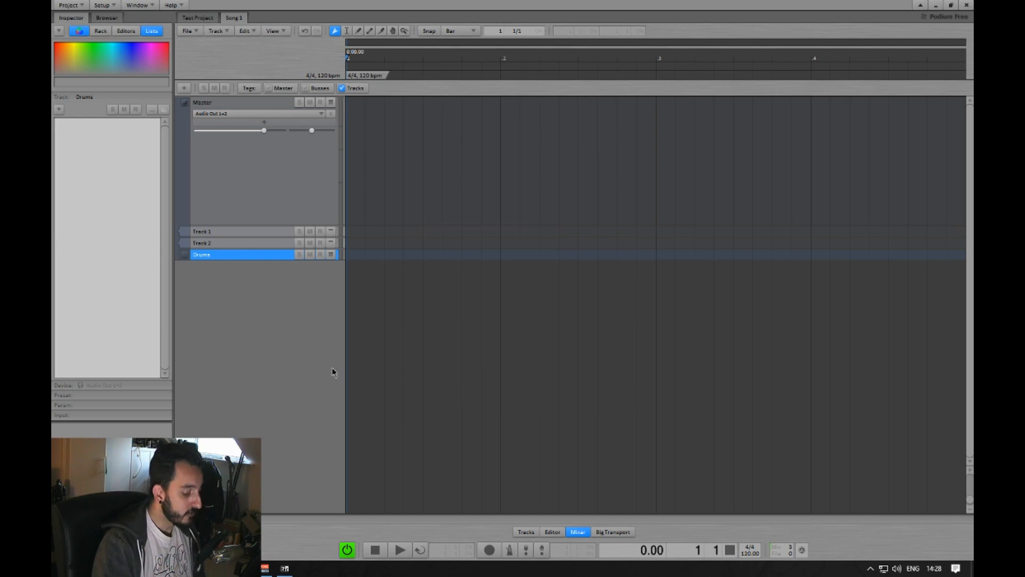
# Step: Expand the Drums track's height to roughly that of the enlarged Master track
pyautogui.scroll(3, 324, 363)
pyautogui.scroll(-3, 323, 360)
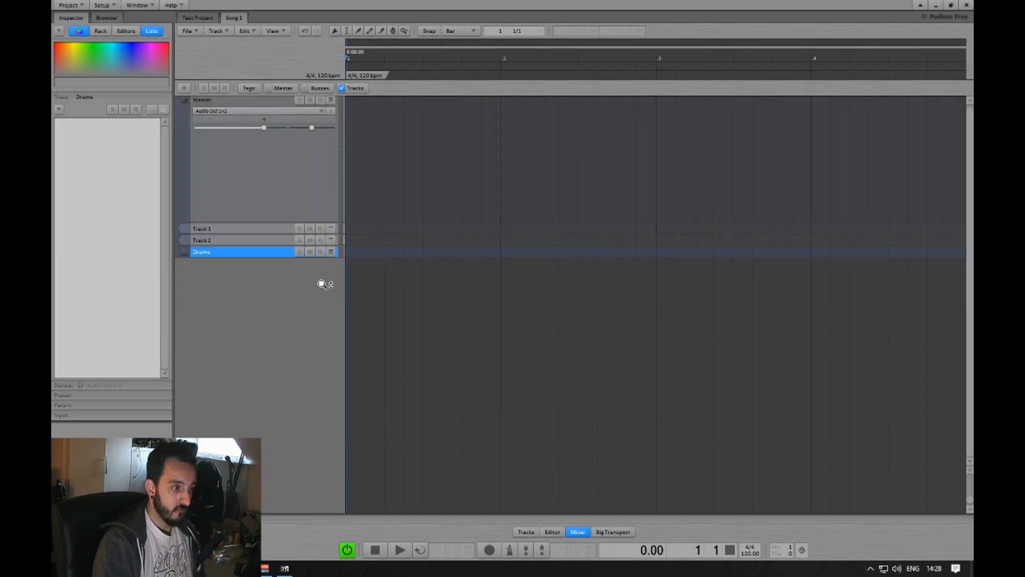
pyautogui.click(251, 246)
pyautogui.click(258, 277)
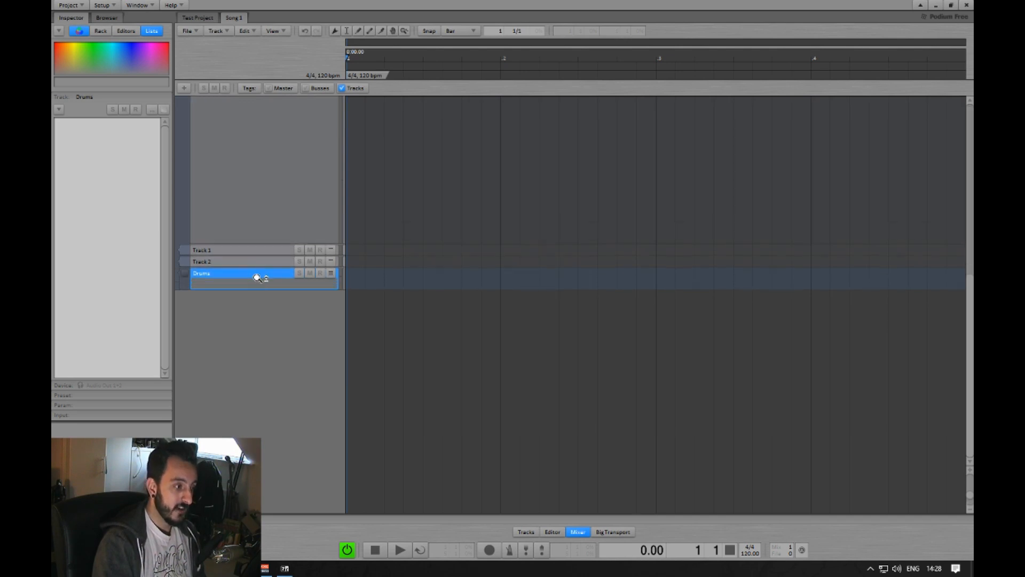
pyautogui.scroll(9, 262, 278)
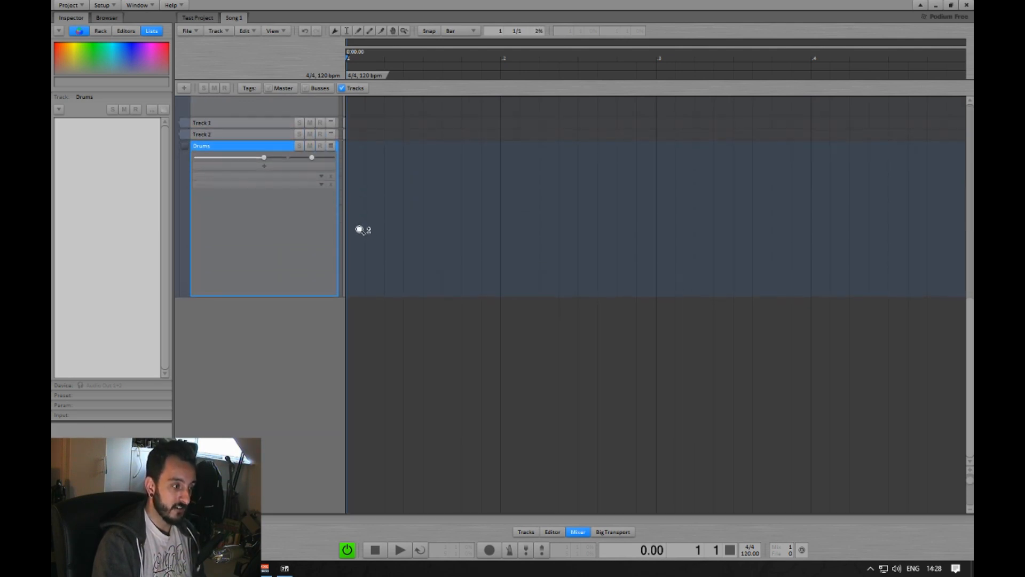
pyautogui.scroll(1, 359, 230)
pyautogui.scroll(-2, 364, 233)
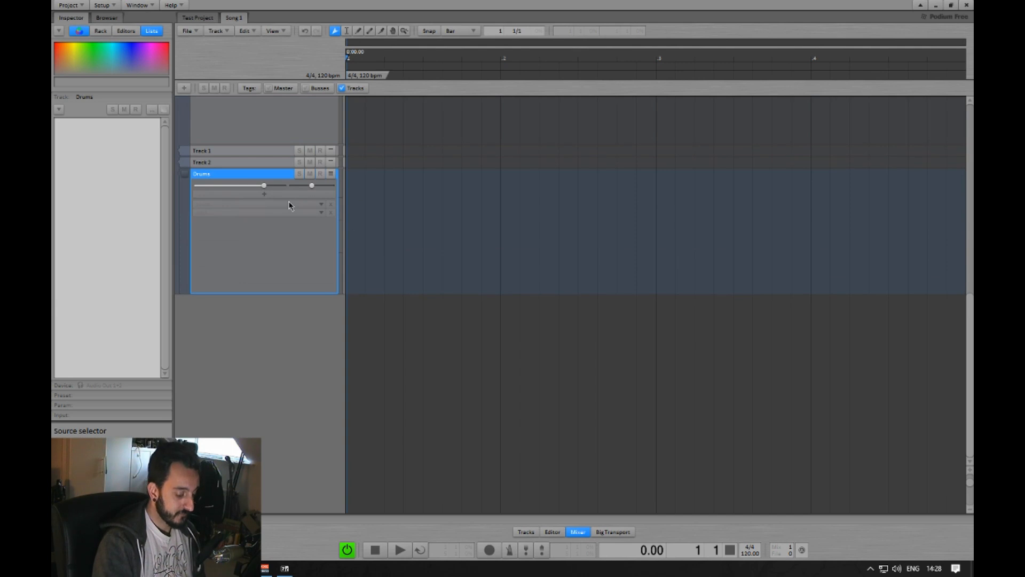
# Step: Move Track 1 and Track 2 into the Drums group as its child tracks
pyautogui.scroll(1, 321, 248)
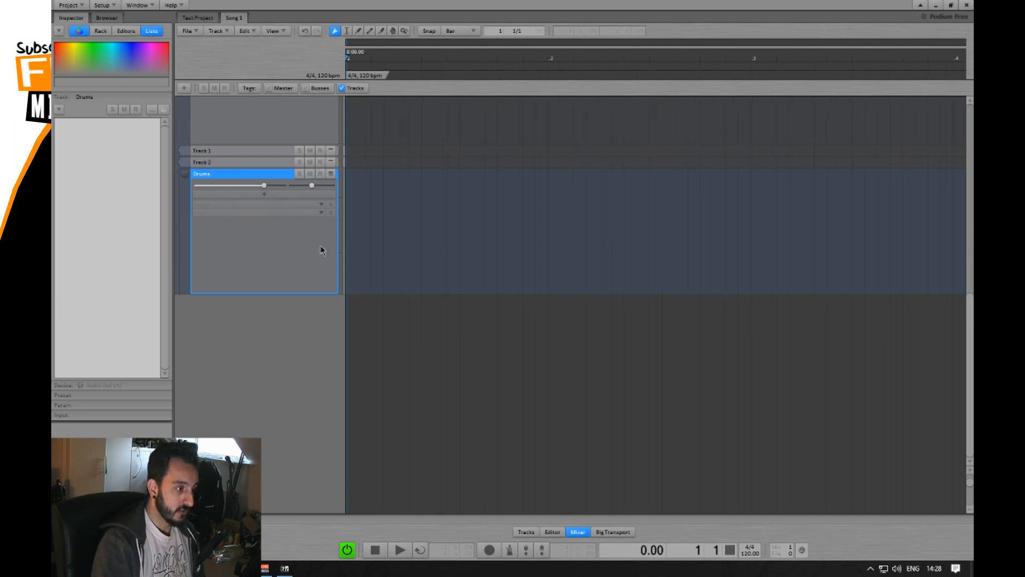
pyautogui.scroll(3, 369, 231)
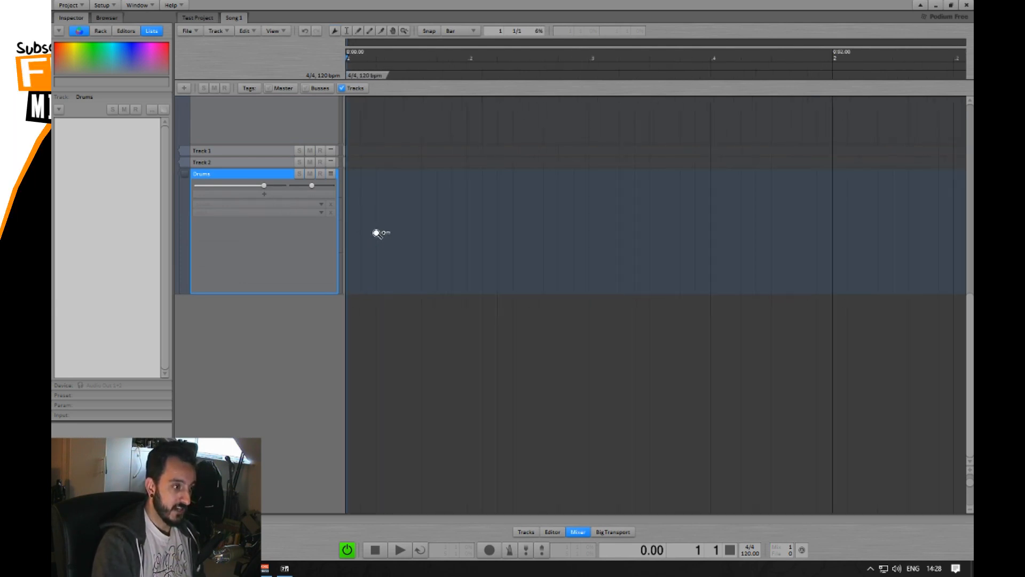
pyautogui.scroll(3, 390, 231)
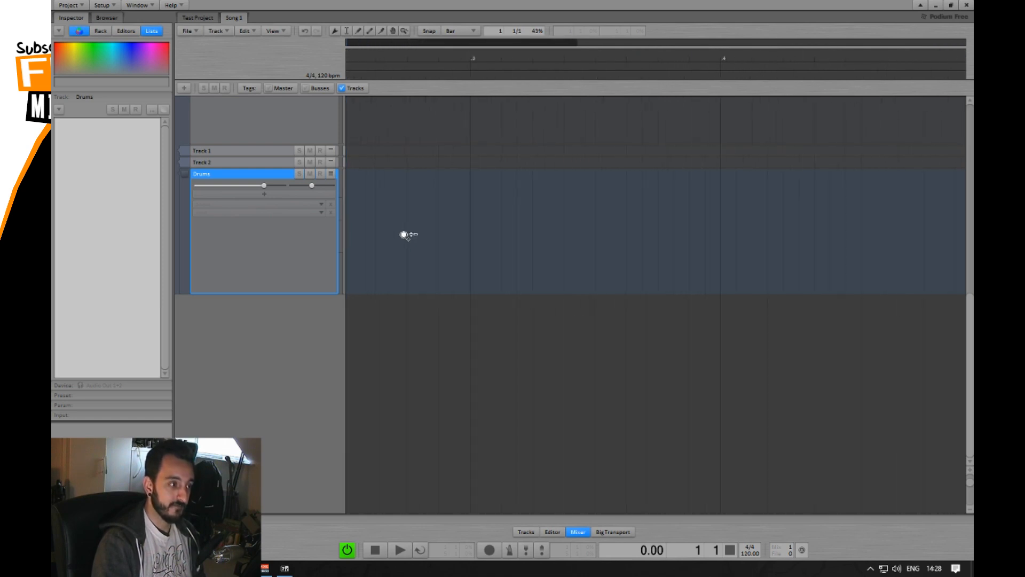
pyautogui.scroll(-4, 369, 219)
pyautogui.scroll(3, 390, 238)
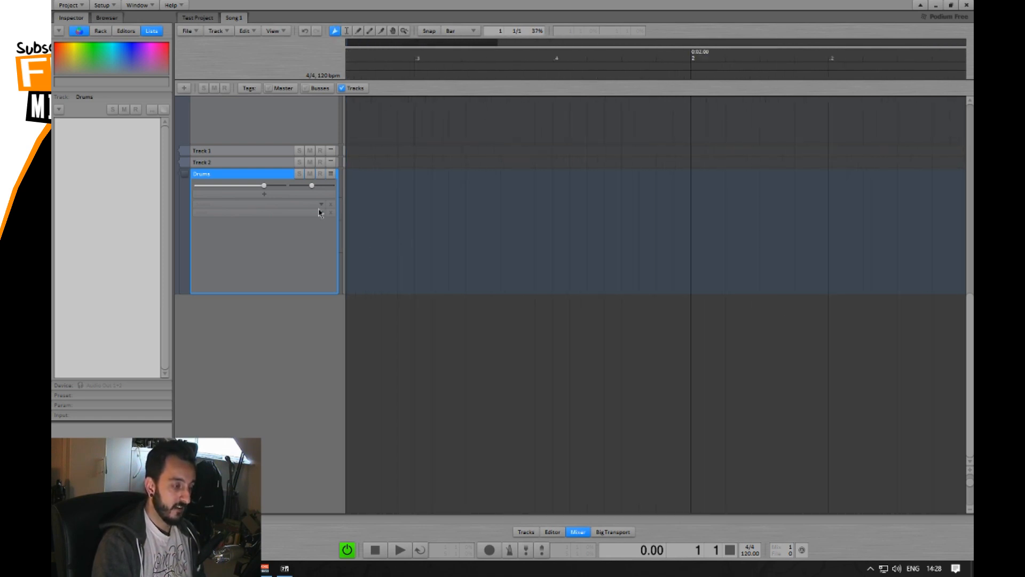
pyautogui.moveTo(448, 243); pyautogui.dragTo(654, 241)
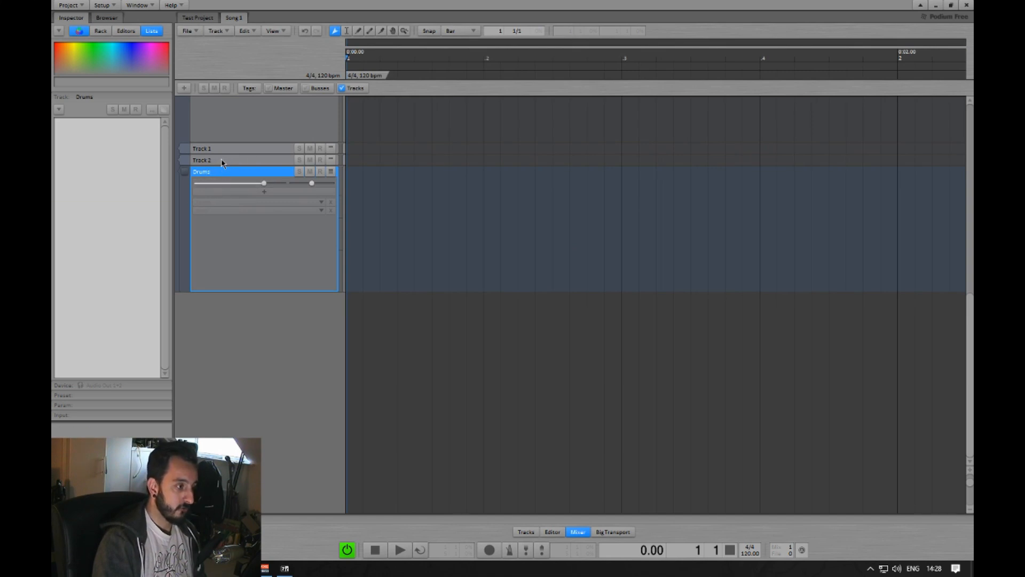
pyautogui.moveTo(248, 163); pyautogui.dragTo(222, 268)
pyautogui.click(255, 228)
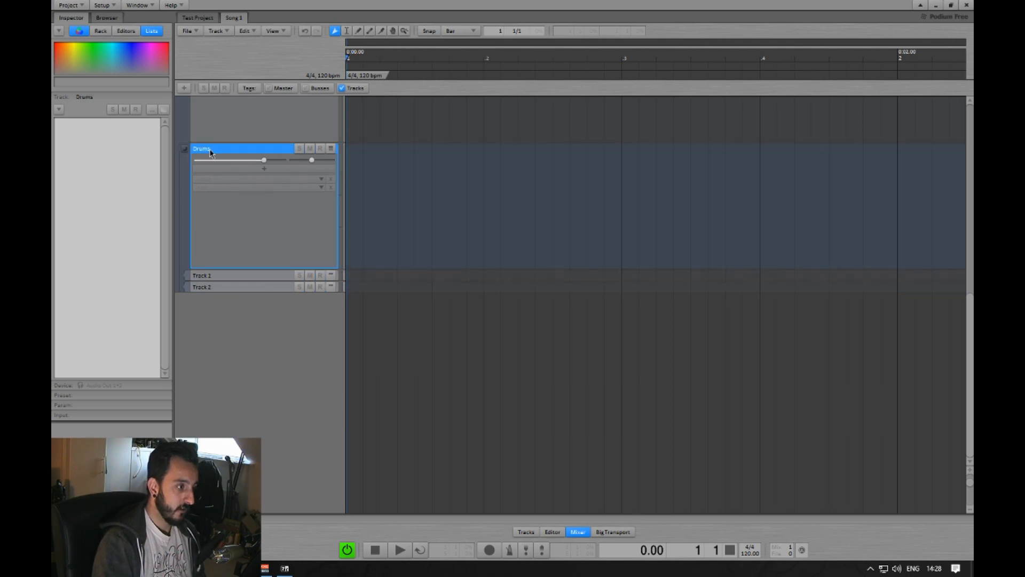
# Step: Duplicate the Drums group with its child tracks and rename the copy "Guitars"
pyautogui.hotkey('ctrl', 'd')
pyautogui.doubleClick(203, 300)
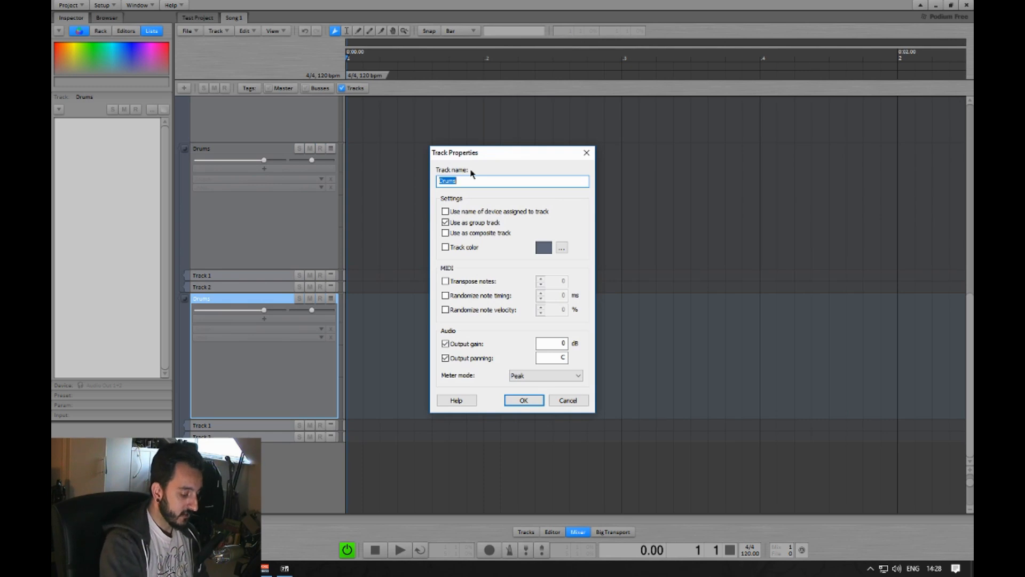
pyautogui.write('Guitars')
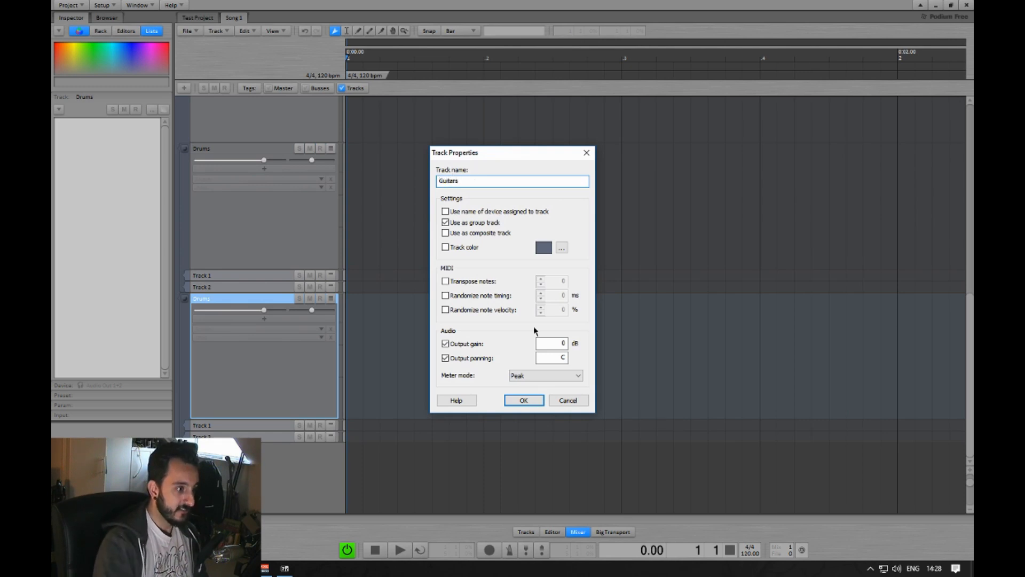
pyautogui.click(524, 400)
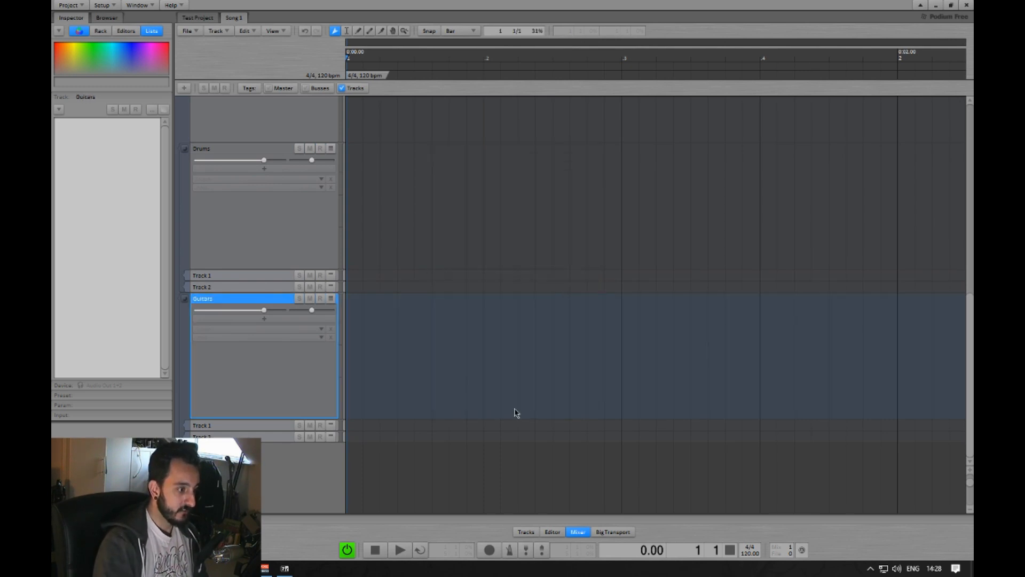
# Step: Color the Drums group blue and the Guitars group green
pyautogui.click(229, 244)
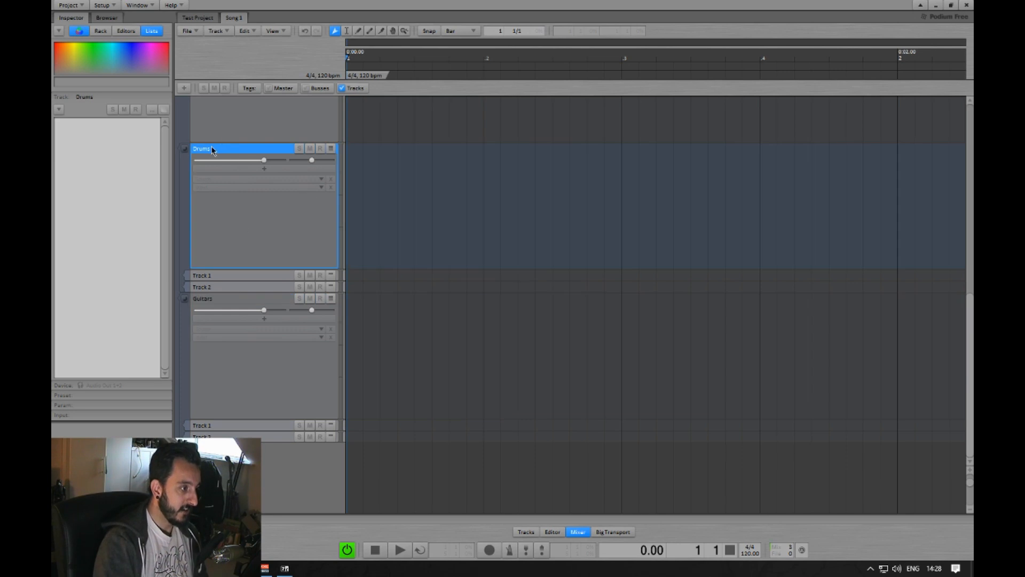
pyautogui.click(126, 46)
pyautogui.click(224, 377)
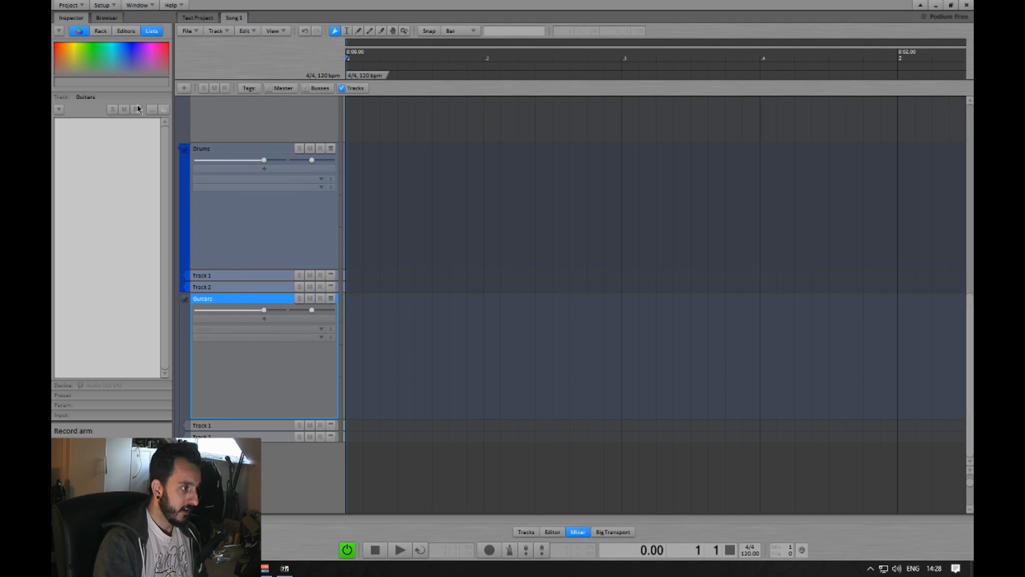
pyautogui.click(91, 59)
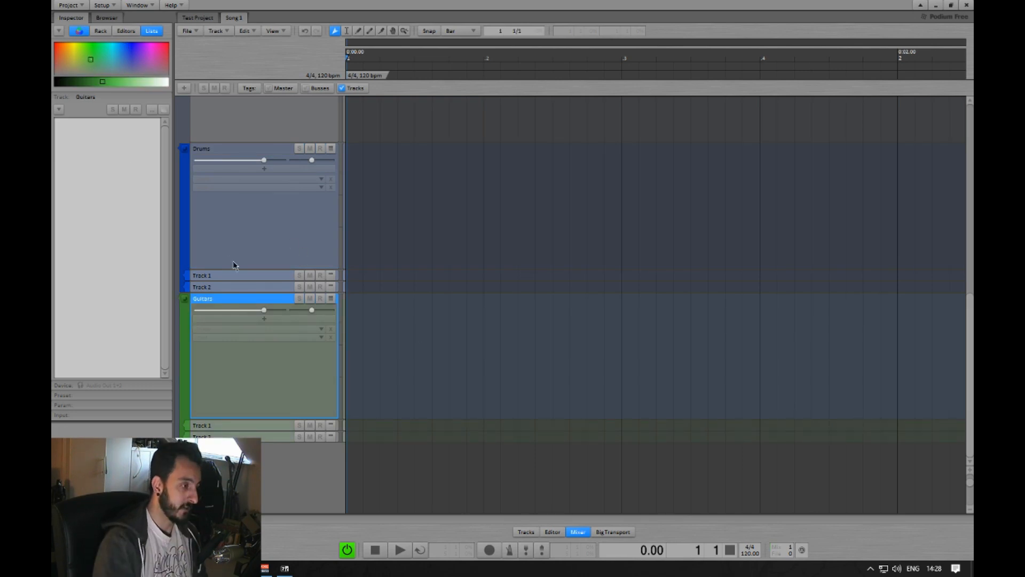
# Step: Reduce the Drums track's height to about a third of its enlarged size
pyautogui.click(224, 251)
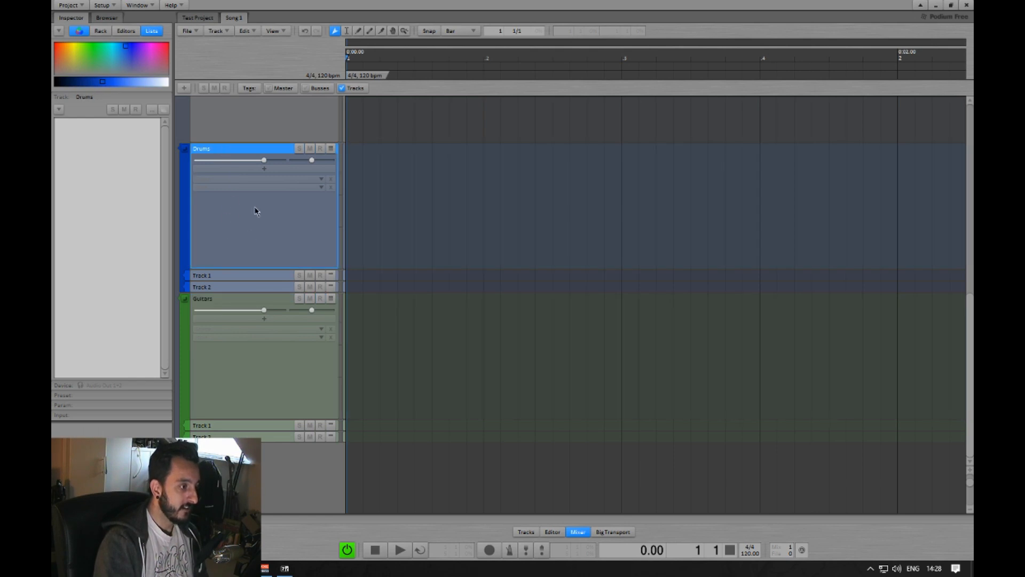
pyautogui.moveTo(229, 267); pyautogui.dragTo(240, 204)
pyautogui.click(238, 195)
pyautogui.click(238, 206)
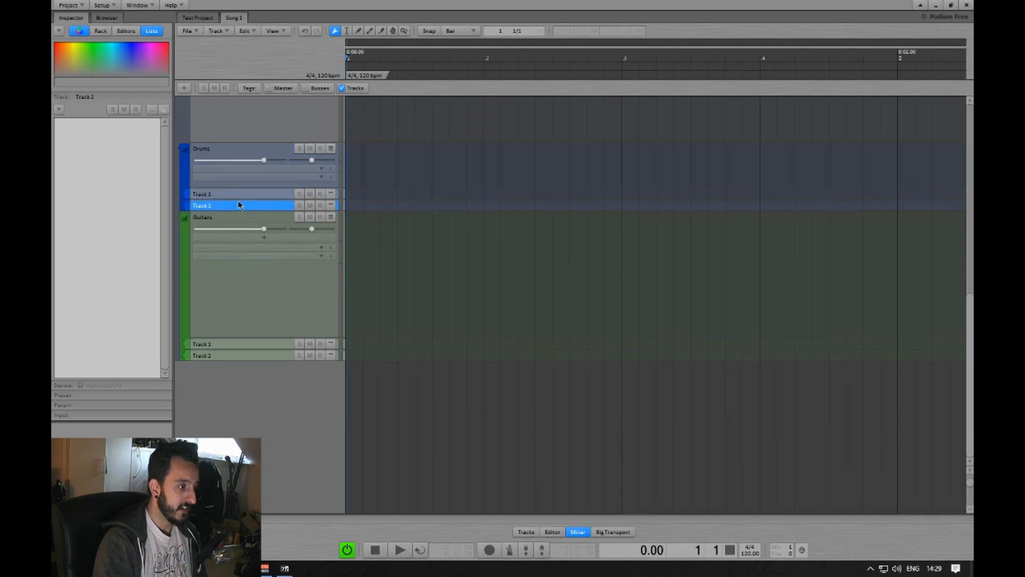
pyautogui.click(239, 195)
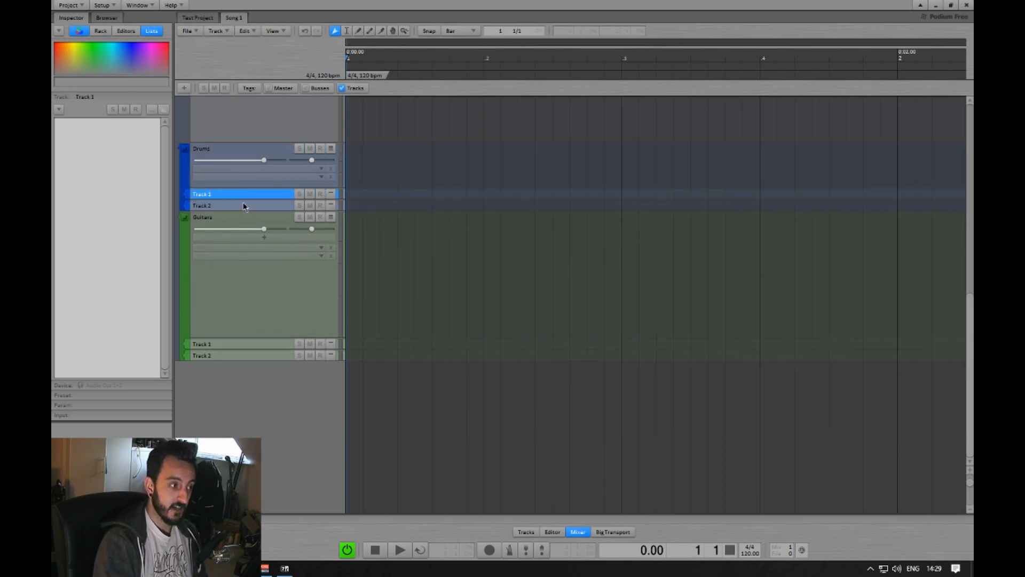
pyautogui.click(246, 206)
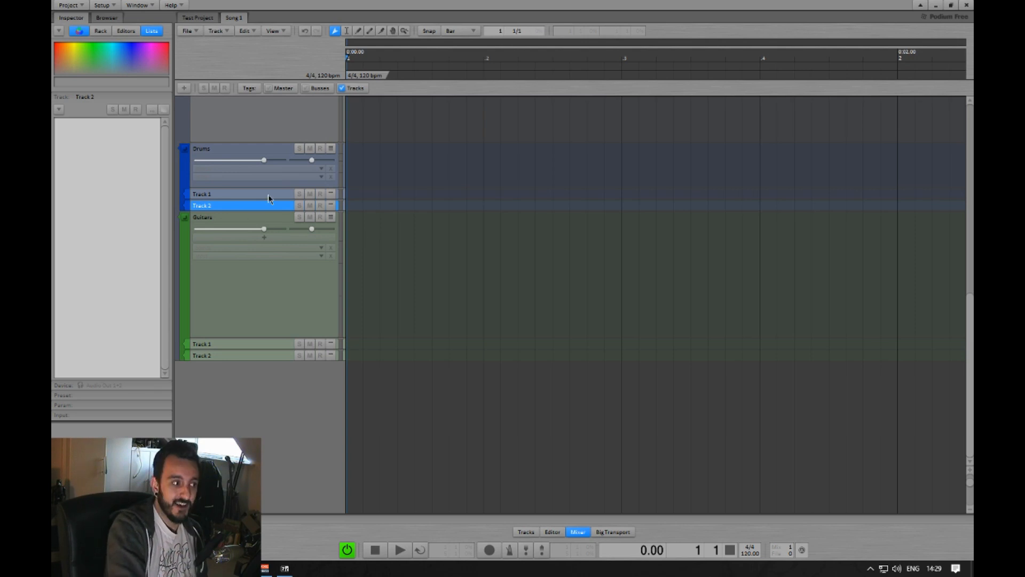
pyautogui.click(272, 194)
pyautogui.click(267, 205)
pyautogui.click(267, 196)
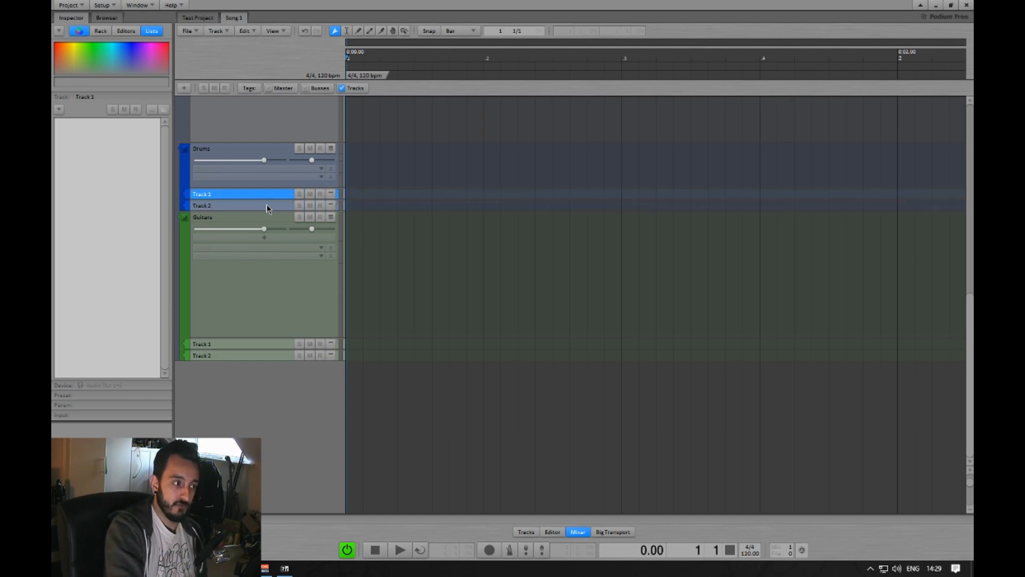
pyautogui.click(267, 205)
pyautogui.click(270, 195)
pyautogui.click(271, 206)
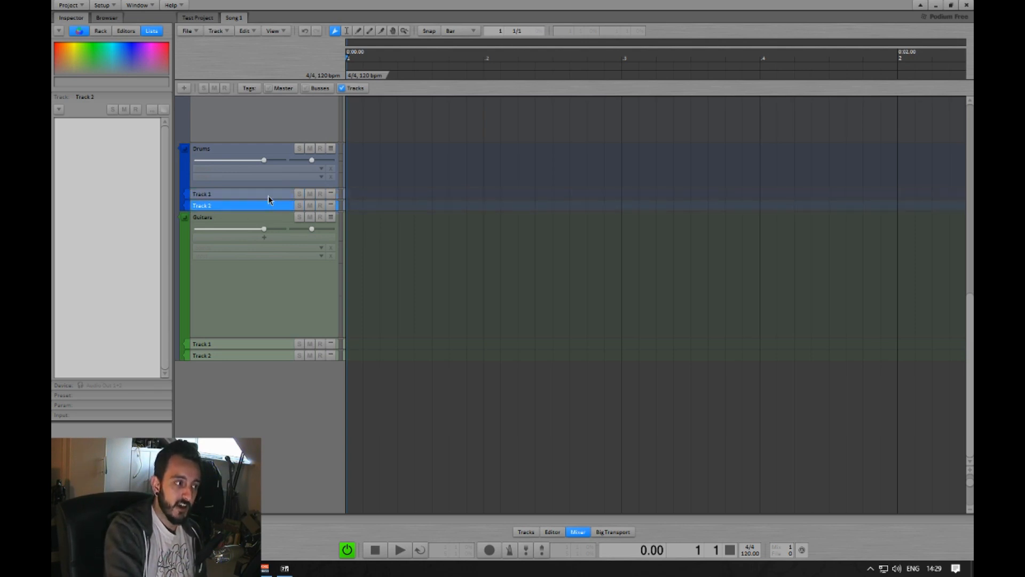
pyautogui.click(268, 196)
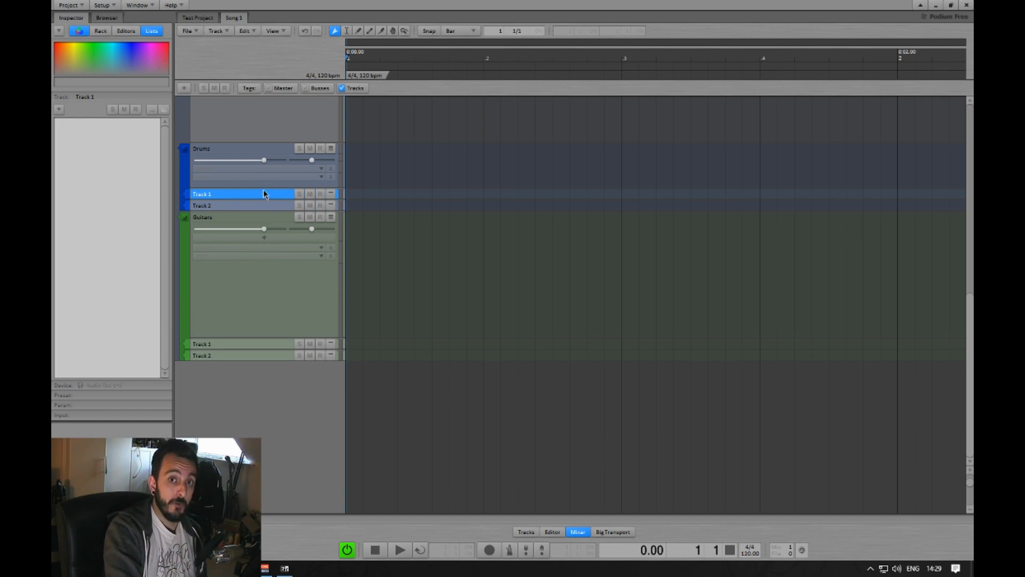
pyautogui.click(282, 153)
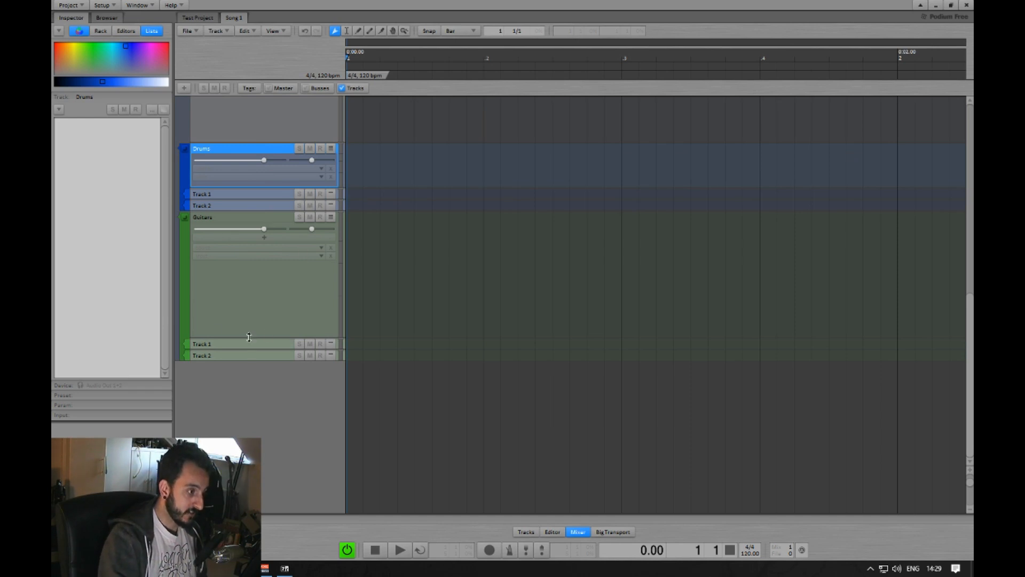
# Step: Minimize the Guitars group's track lane
pyautogui.moveTo(249, 337); pyautogui.dragTo(248, 366)
pyautogui.click(237, 254)
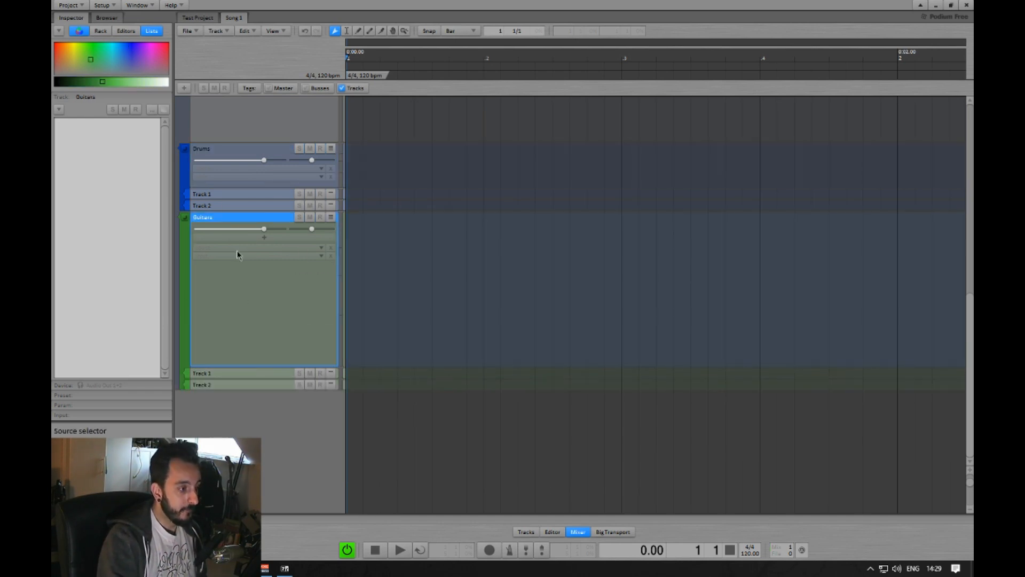
pyautogui.click(331, 217)
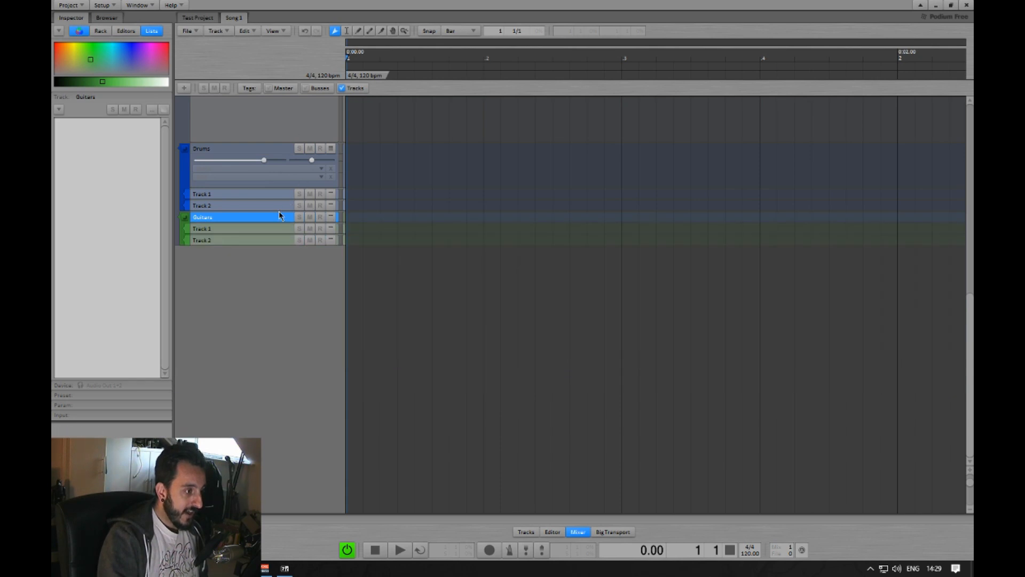
# Step: Expand the Drums group's Track 2 and set its input to Audio In 2
pyautogui.click(331, 205)
pyautogui.click(220, 283)
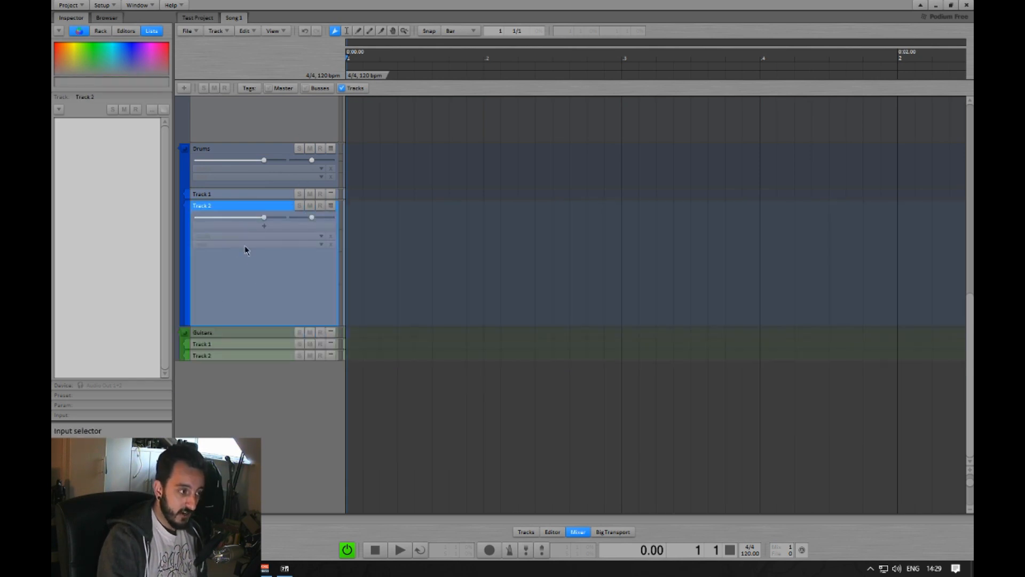
pyautogui.click(231, 244)
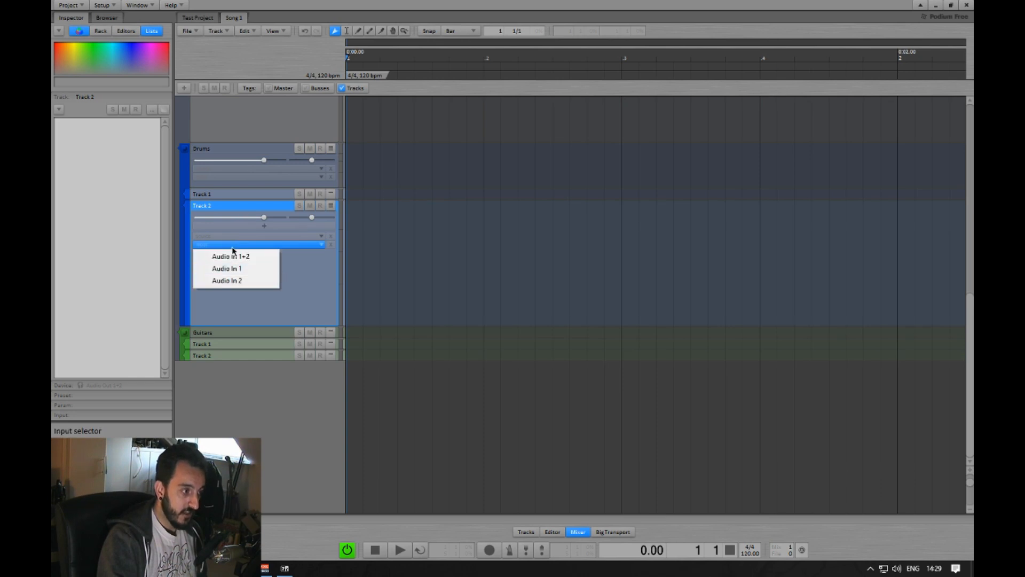
pyautogui.click(251, 281)
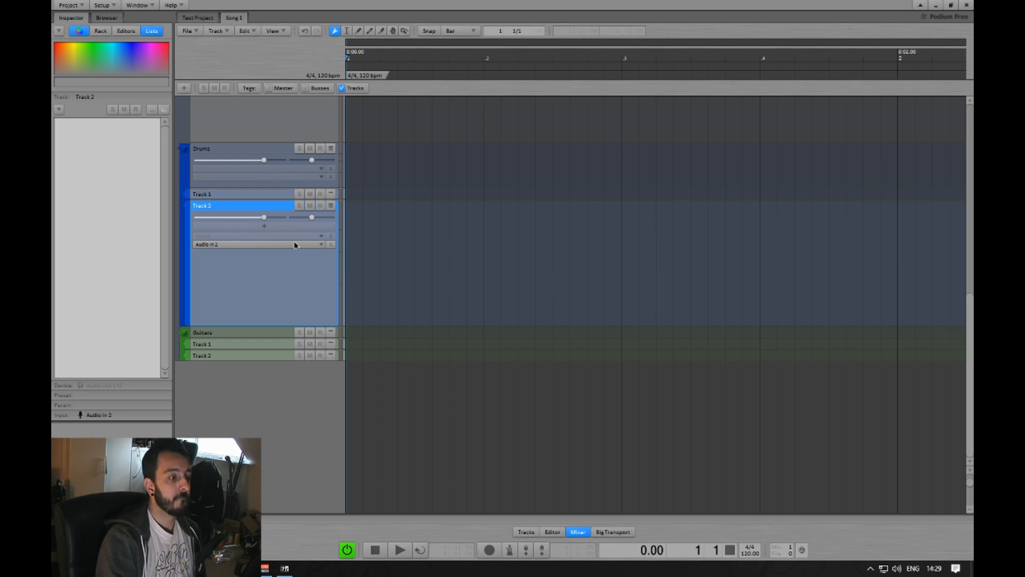
# Step: Arm the Drums group's Track 2 for recording and toggle record mode off and on, leaving it on
pyautogui.click(319, 206)
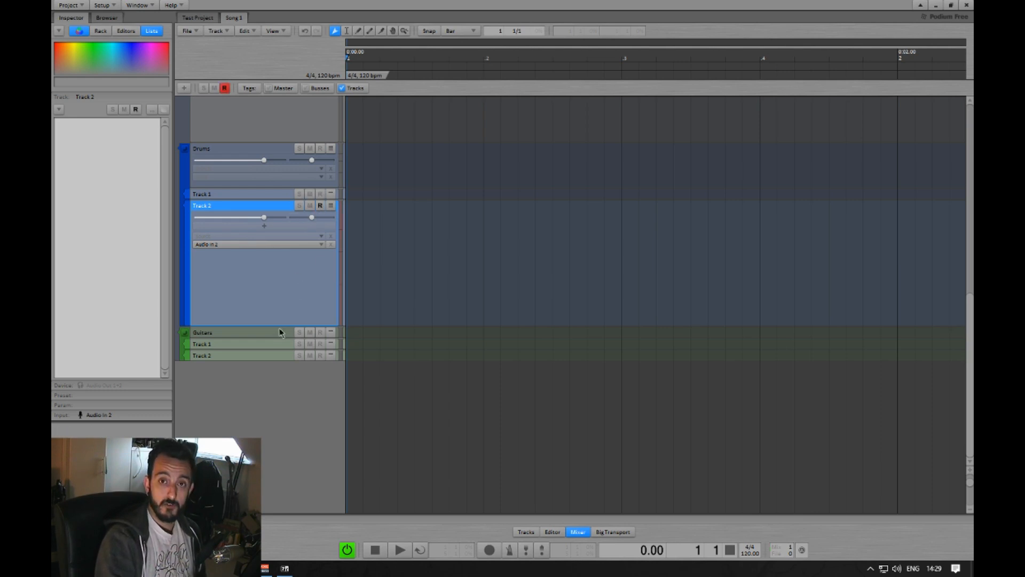
pyautogui.press('r')
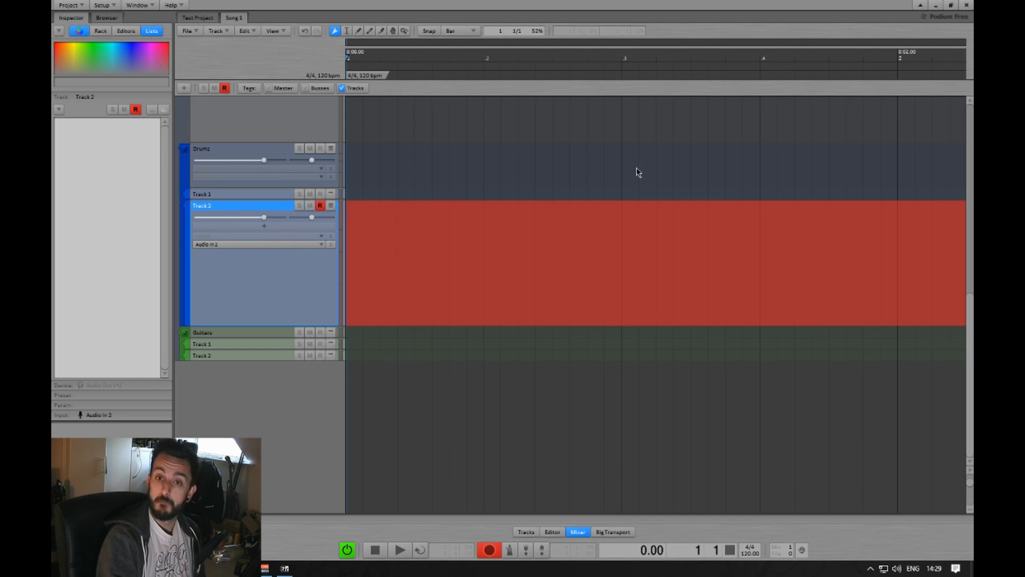
pyautogui.click(489, 551)
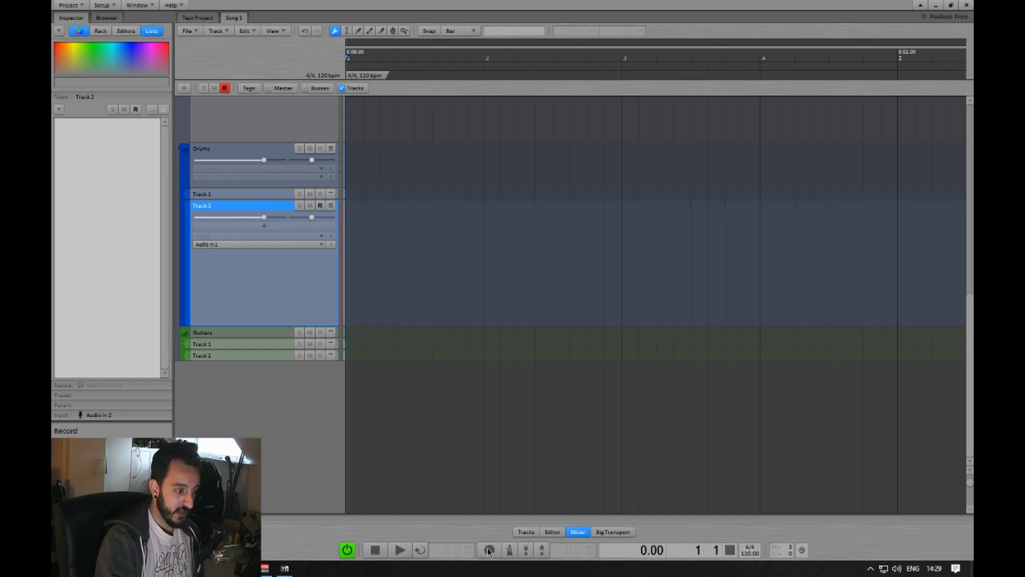
pyautogui.click(490, 552)
pyautogui.click(490, 552)
pyautogui.click(490, 553)
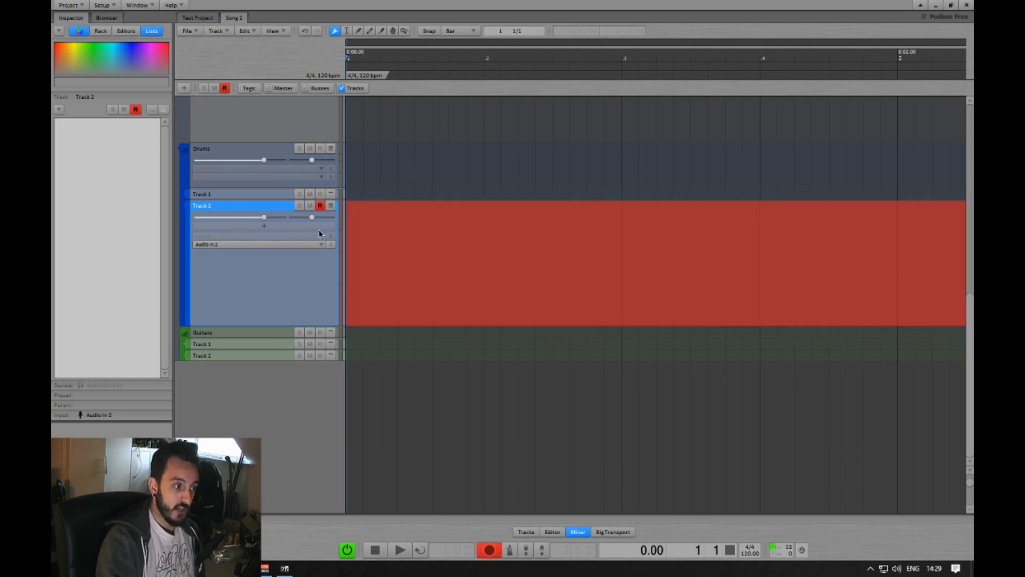
# Step: Arm the Guitars group's Track 2 for recording as well and toggle record mode, leaving it off
pyautogui.click(321, 356)
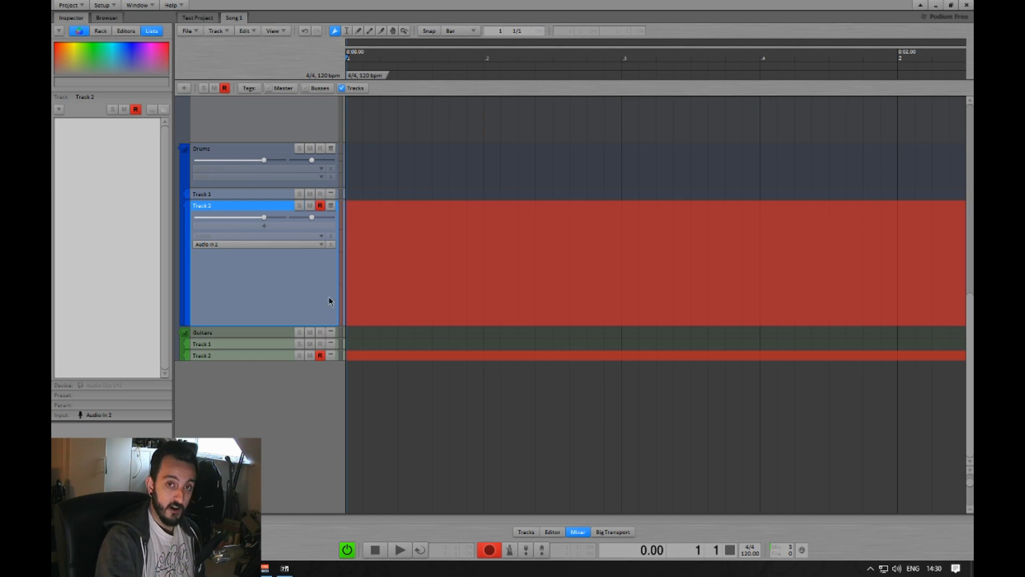
pyautogui.click(489, 551)
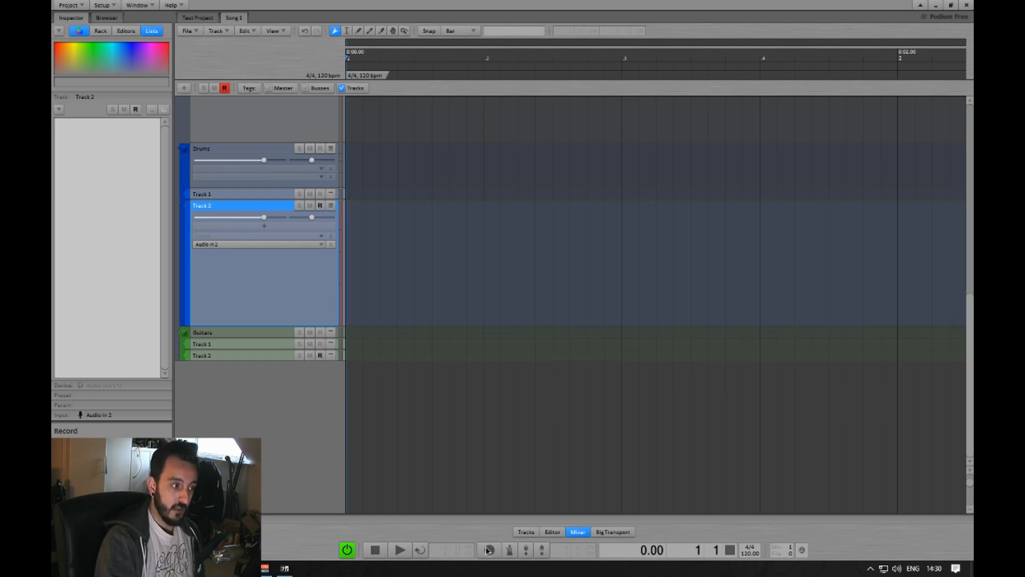
pyautogui.click(489, 551)
pyautogui.click(487, 550)
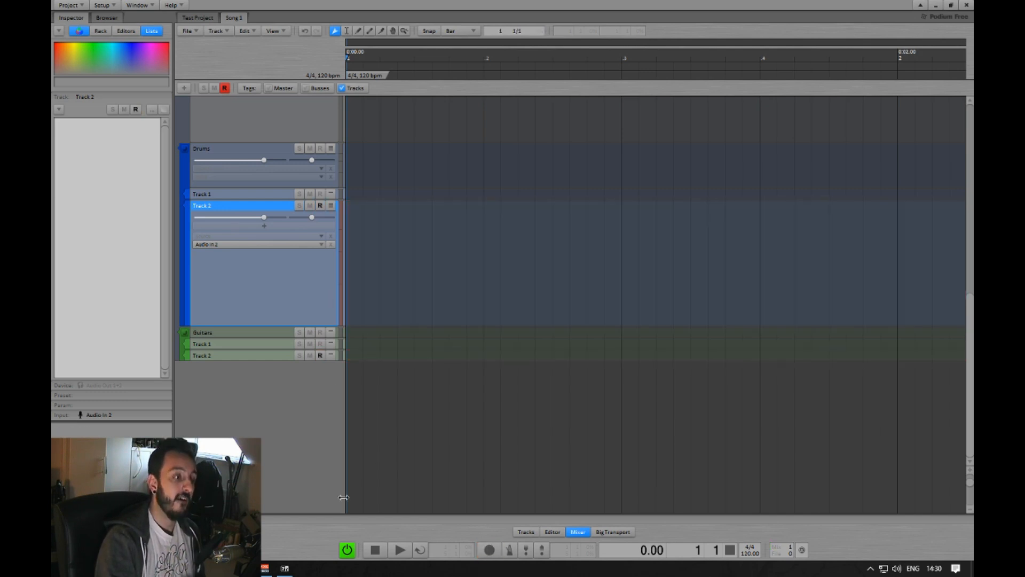
# Step: Turn record mode on and record a short take of about two bars on the armed tracks
pyautogui.press('r')
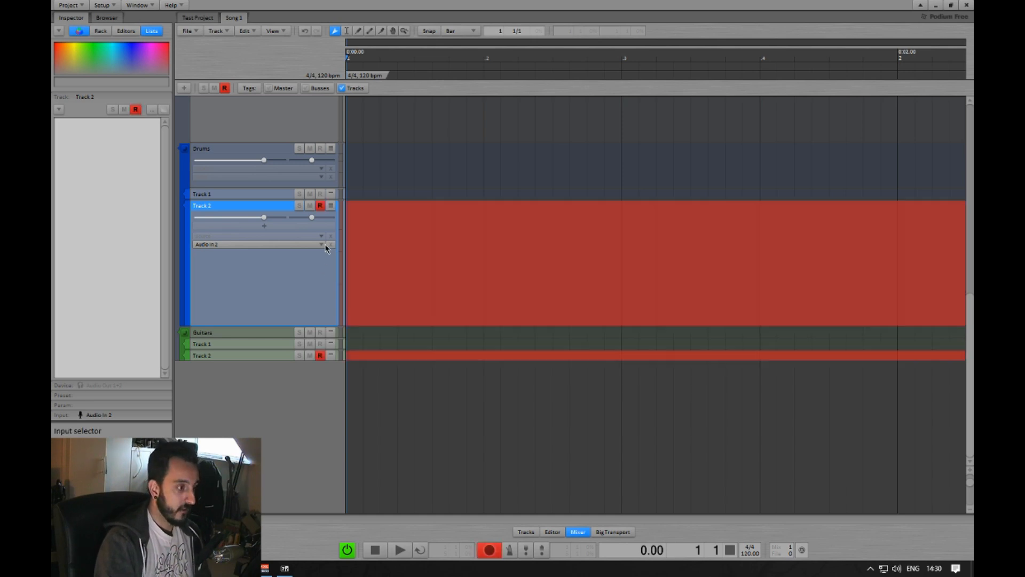
pyautogui.press('space')
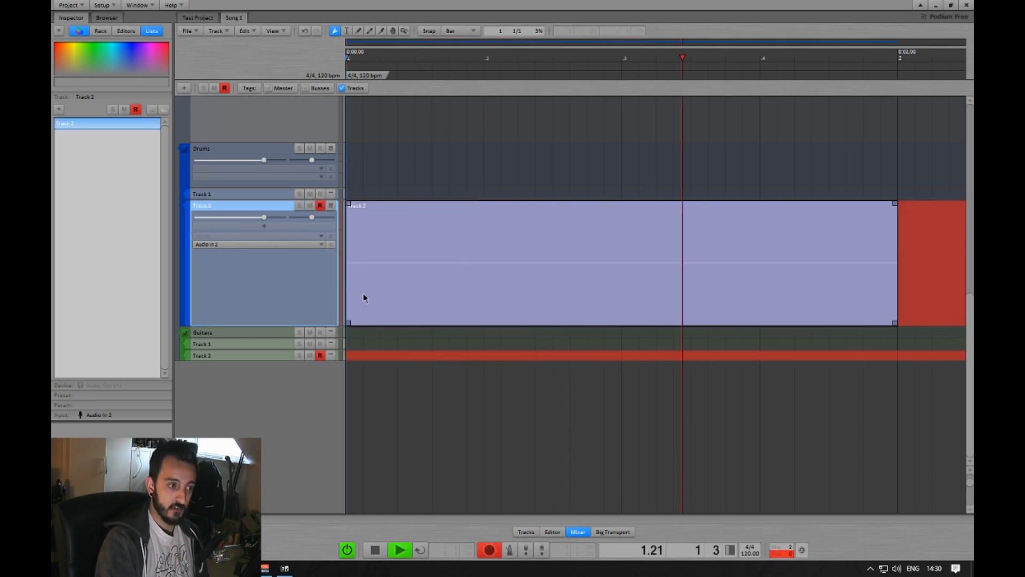
pyautogui.press('space')
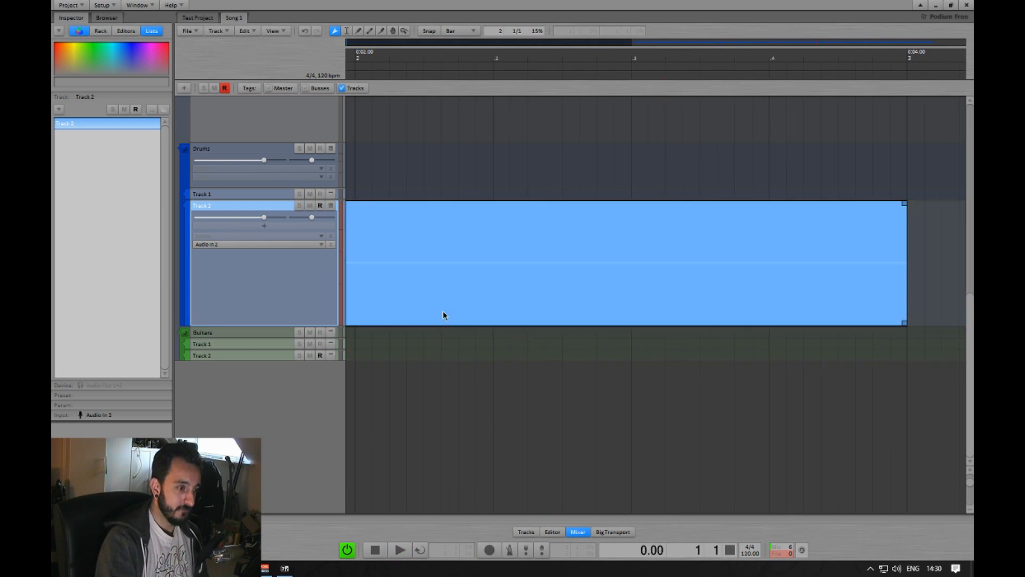
# Step: Delete the recorded clip from the Drums group's Track 2
pyautogui.moveTo(467, 395); pyautogui.dragTo(376, 391)
pyautogui.click(375, 252)
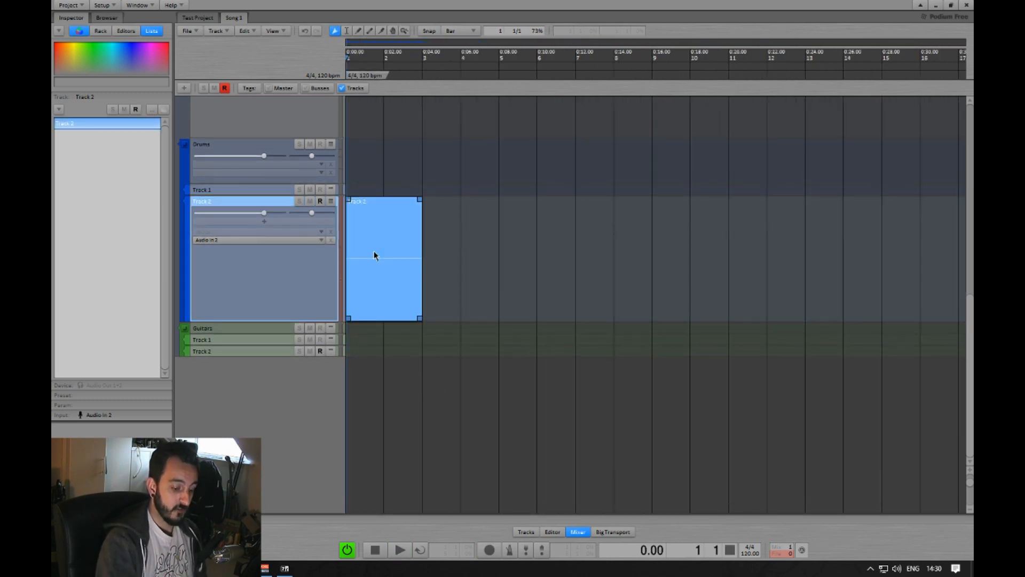
pyautogui.press('Delete')
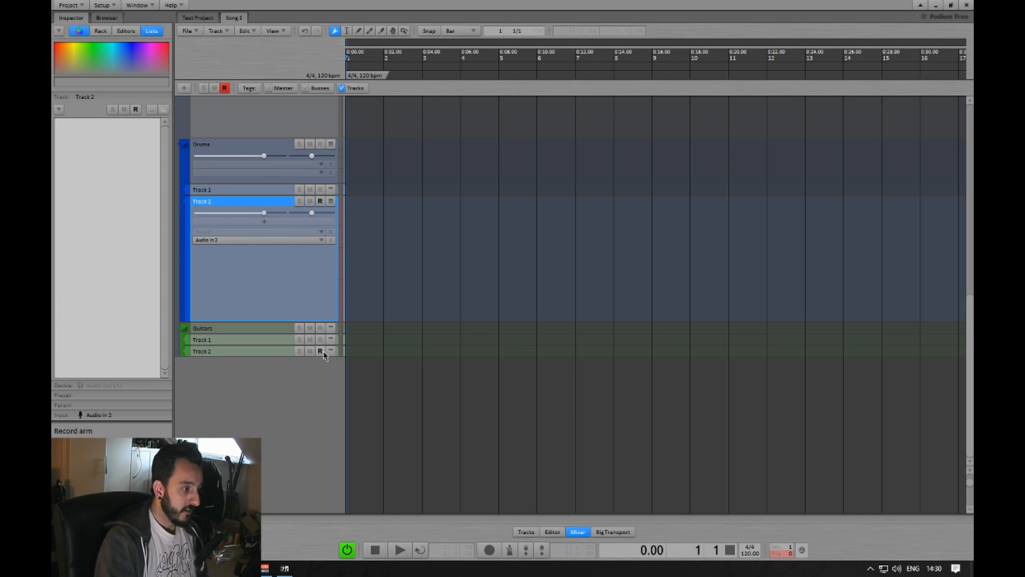
# Step: Arm the whole Guitars group for recording and clear record arming on all tracks at once
pyautogui.click(321, 329)
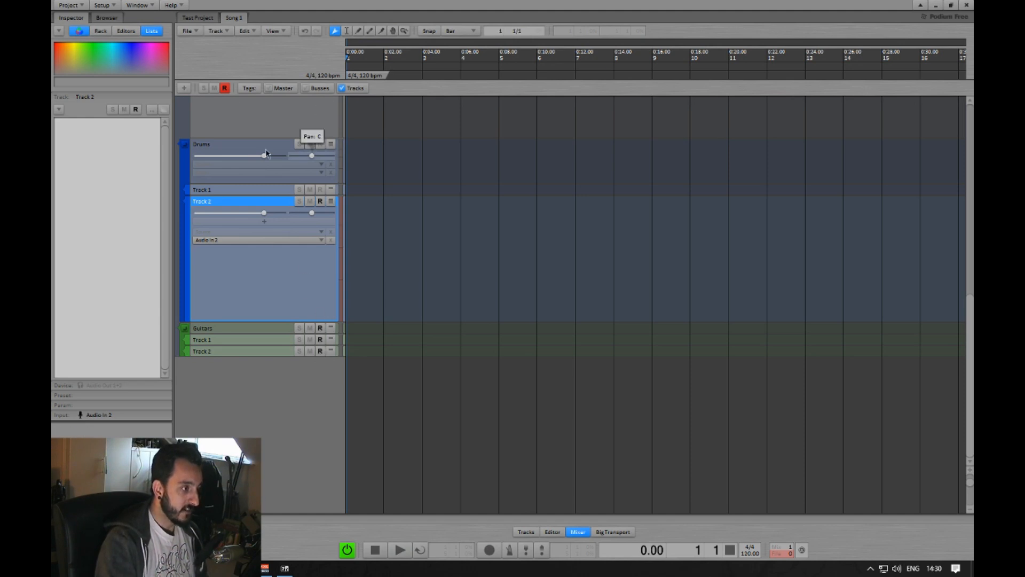
pyautogui.click(225, 89)
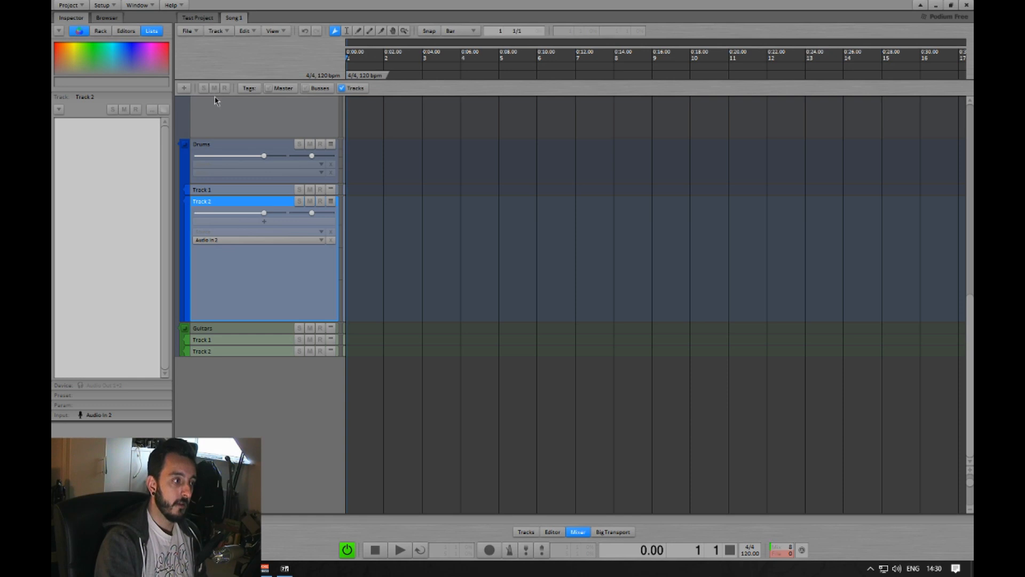
# Step: Solo the Drums group's Track 1 and the Guitars group, and clear all solos at once
pyautogui.click(283, 189)
pyautogui.click(299, 190)
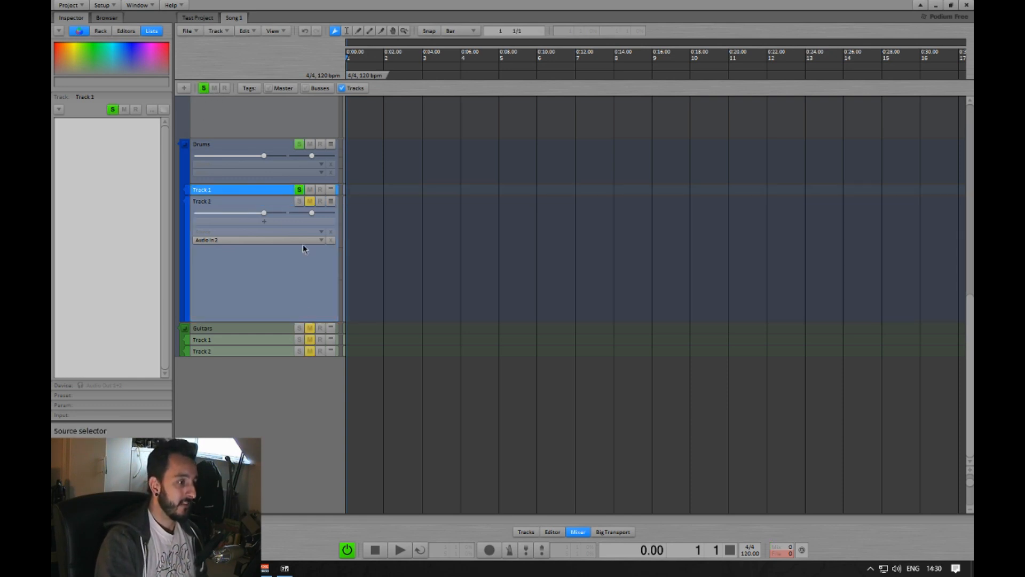
pyautogui.click(299, 328)
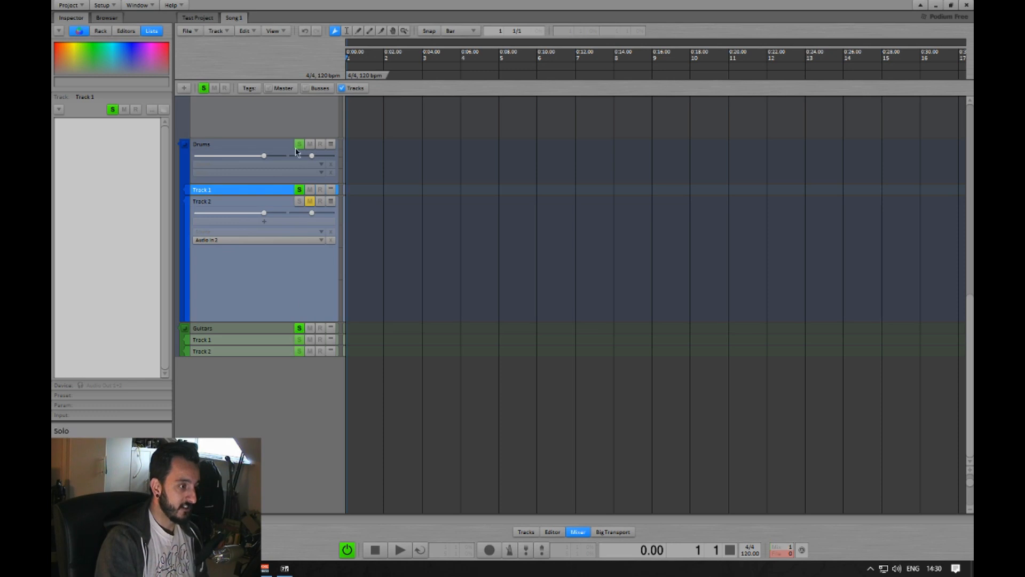
pyautogui.click(203, 87)
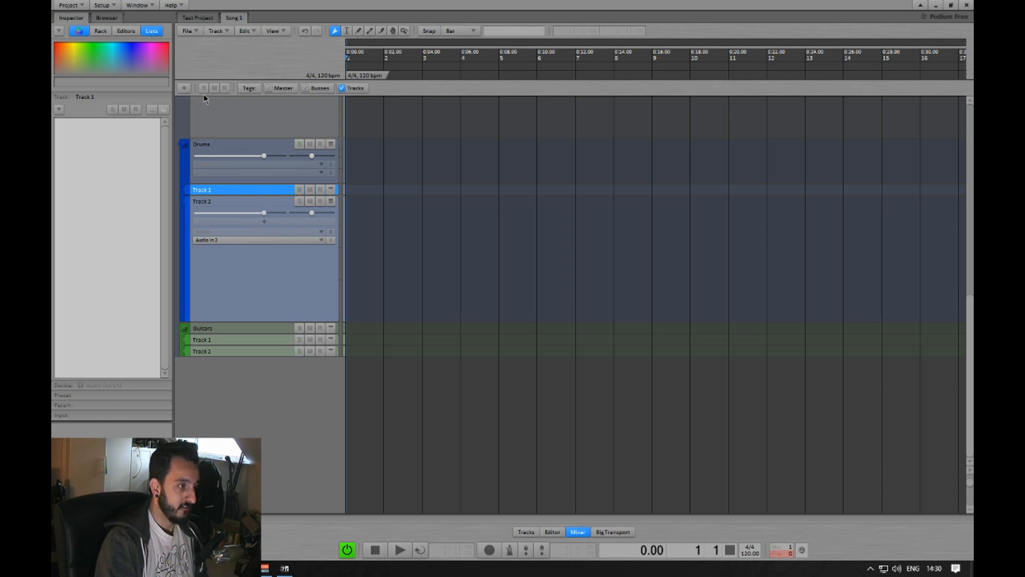
# Step: Solo and unsolo the Drums group's Track 2, and switch the solo back and forth between the Guitars and Drums groups
pyautogui.click(300, 201)
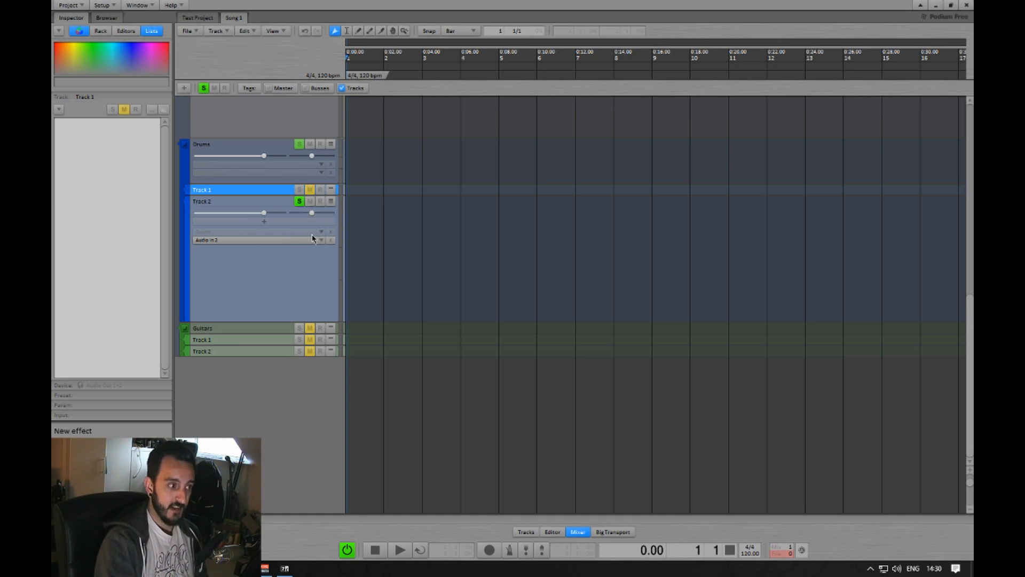
pyautogui.click(299, 201)
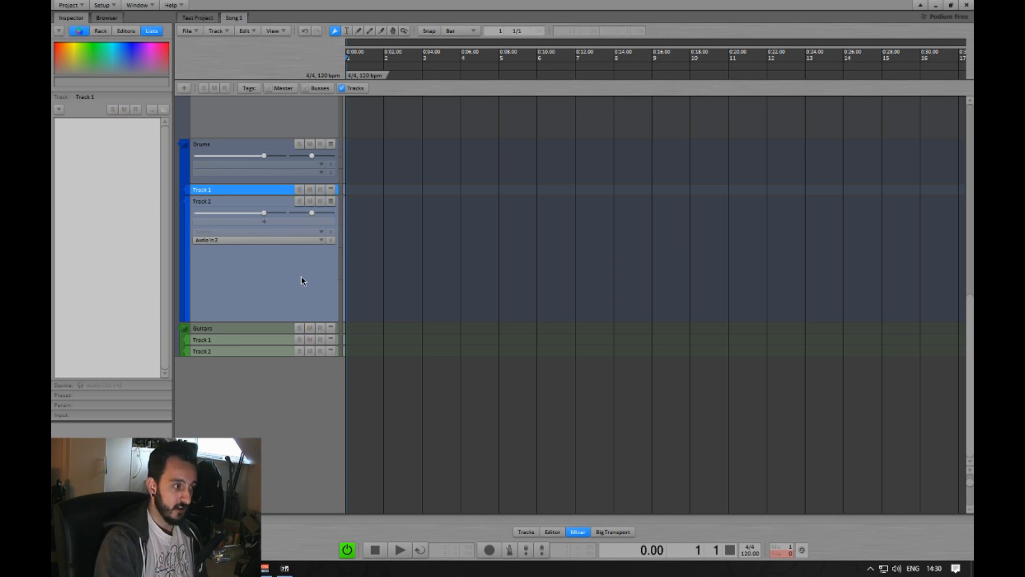
pyautogui.click(299, 328)
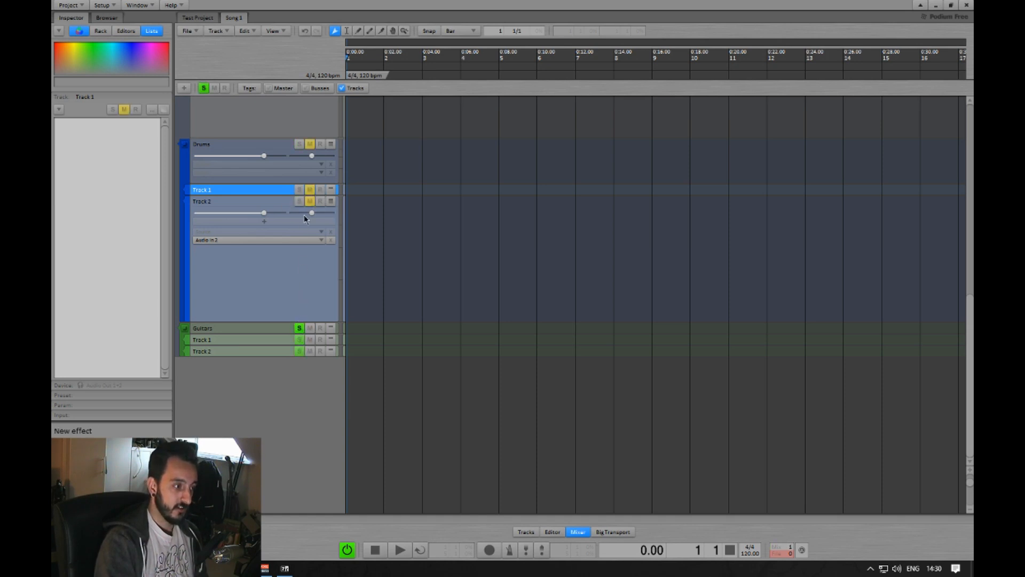
pyautogui.click(299, 144)
pyautogui.click(298, 328)
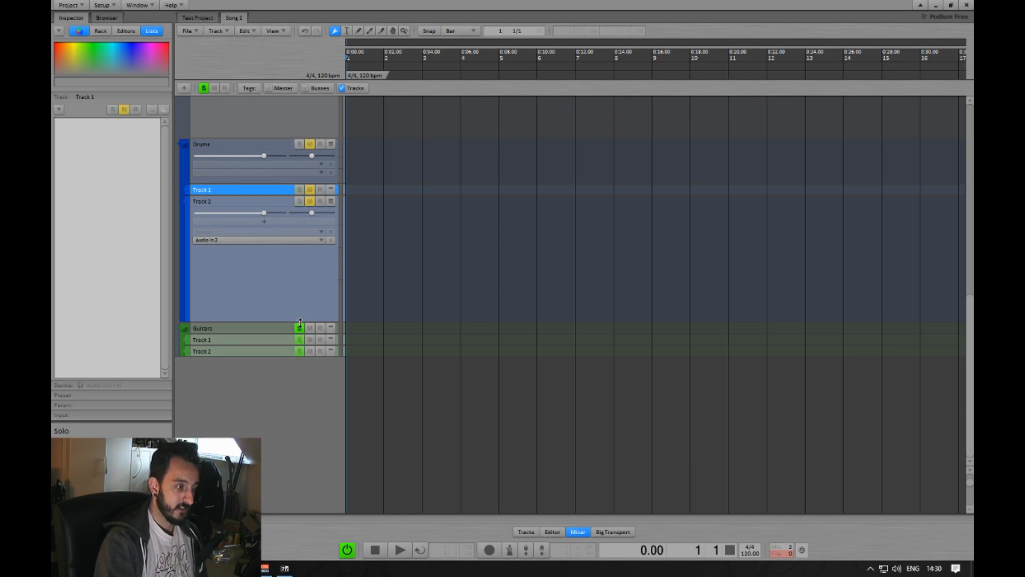
pyautogui.click(299, 145)
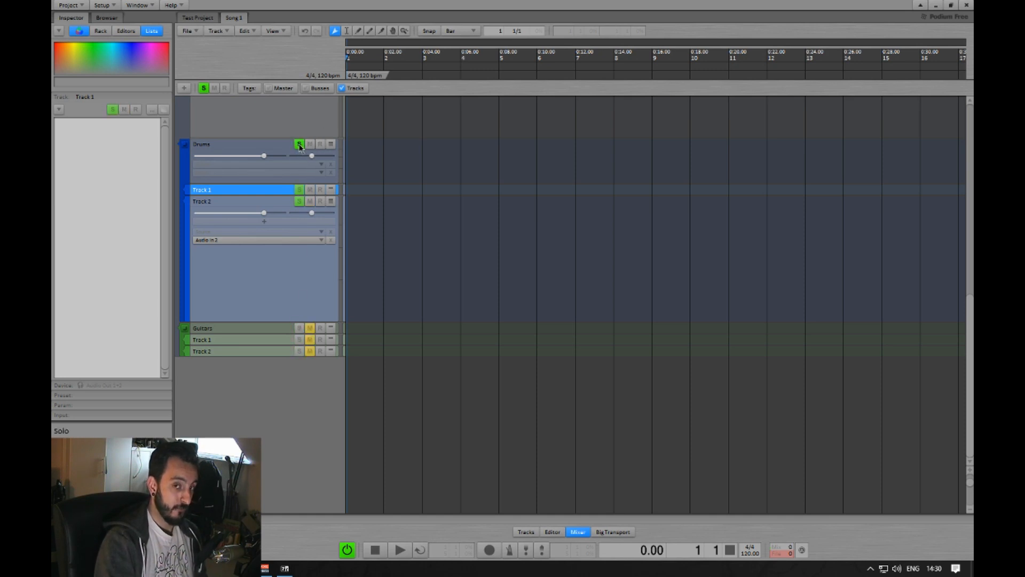
# Step: Solo the Guitars group together with the Drums group, and remove the solo from both groups
pyautogui.click(300, 329)
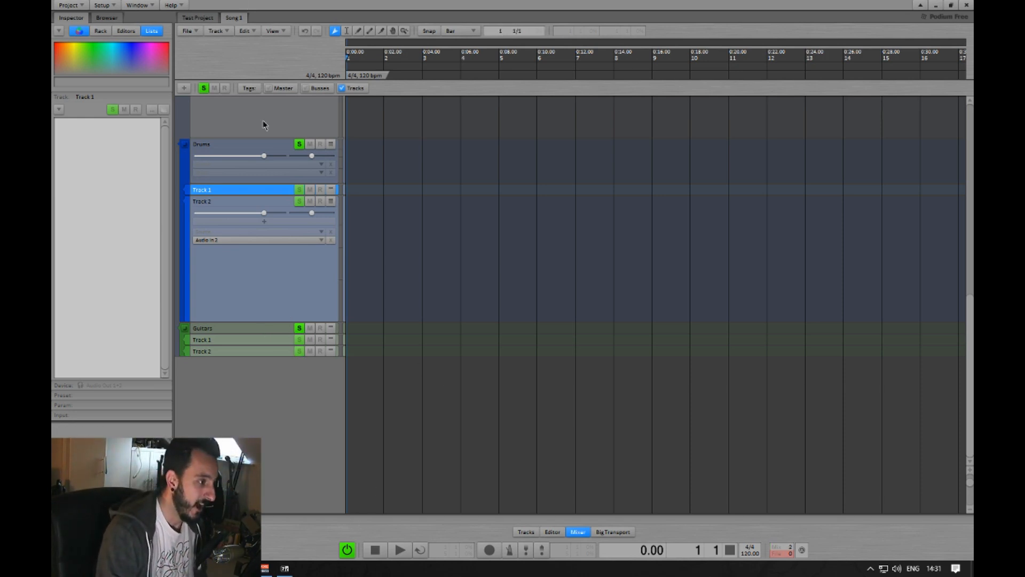
pyautogui.click(299, 145)
pyautogui.click(299, 328)
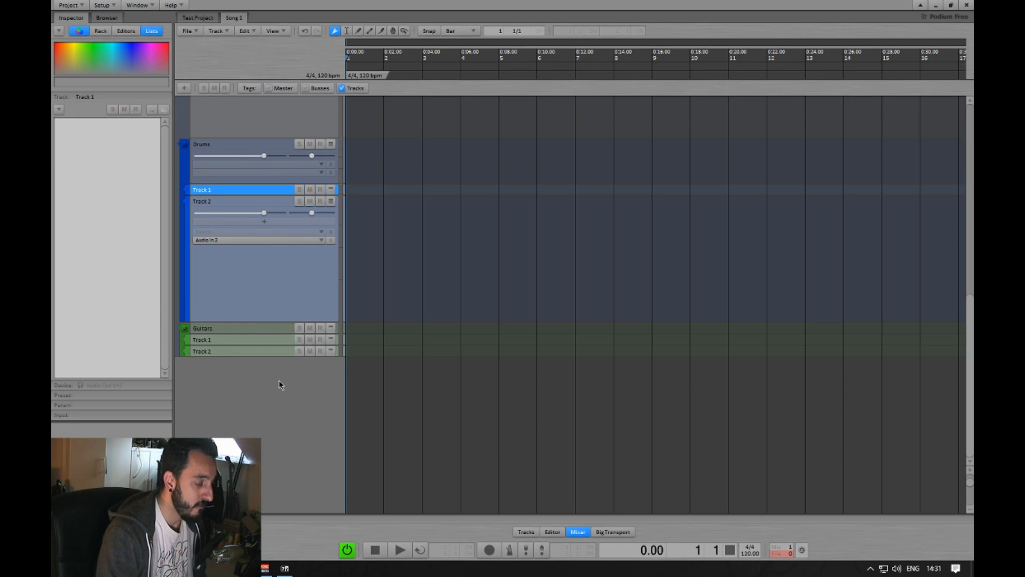
# Step: Reduce the Master lane to just below its volume and pan controls, and the Drums group's Track 2 to about half its height
pyautogui.scroll(5, 279, 380)
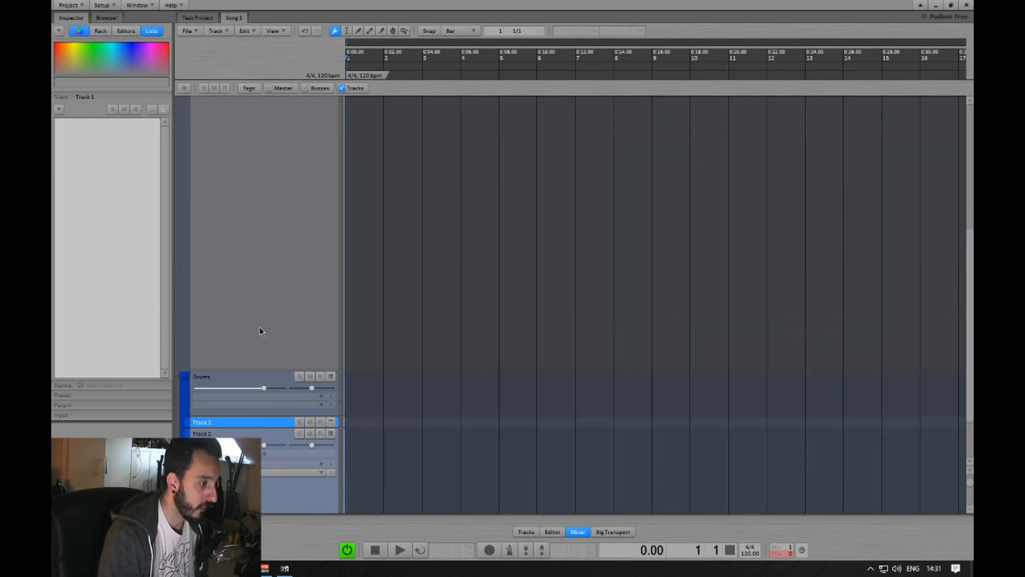
pyautogui.moveTo(369, 271); pyautogui.dragTo(387, 181)
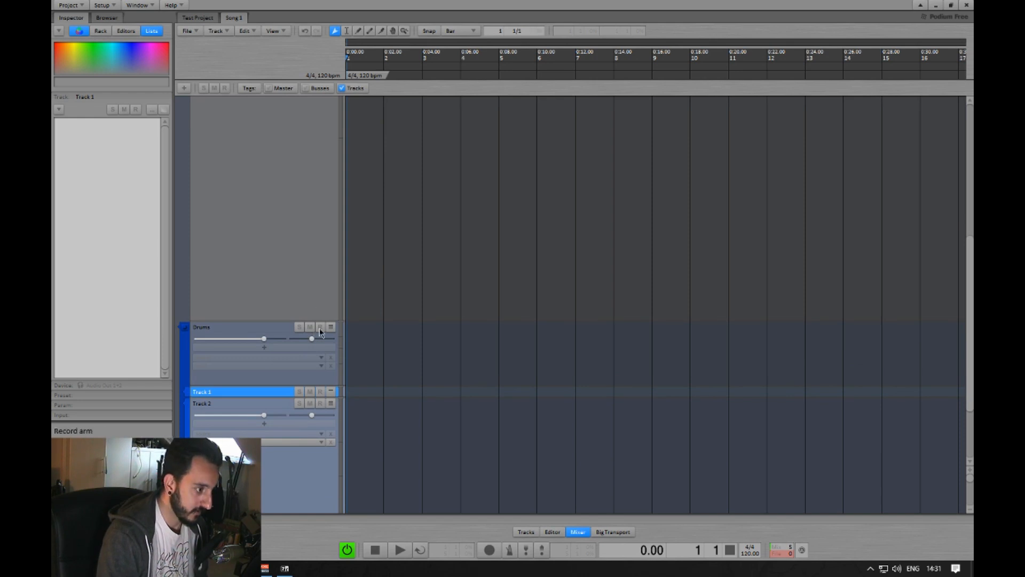
pyautogui.scroll(5, 299, 282)
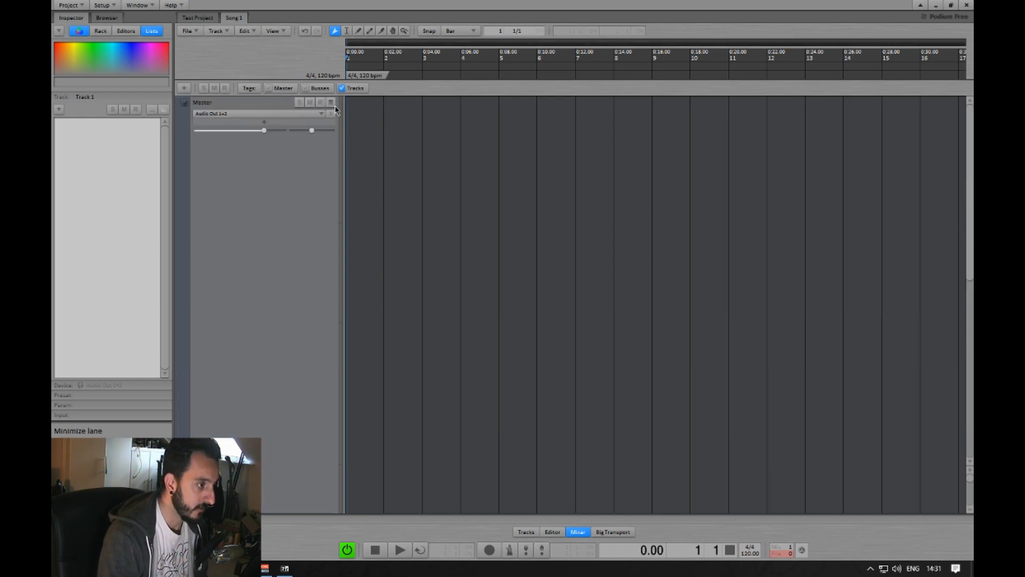
pyautogui.scroll(-4, 278, 280)
pyautogui.moveTo(244, 414); pyautogui.dragTo(260, 114)
pyautogui.scroll(4, 328, 283)
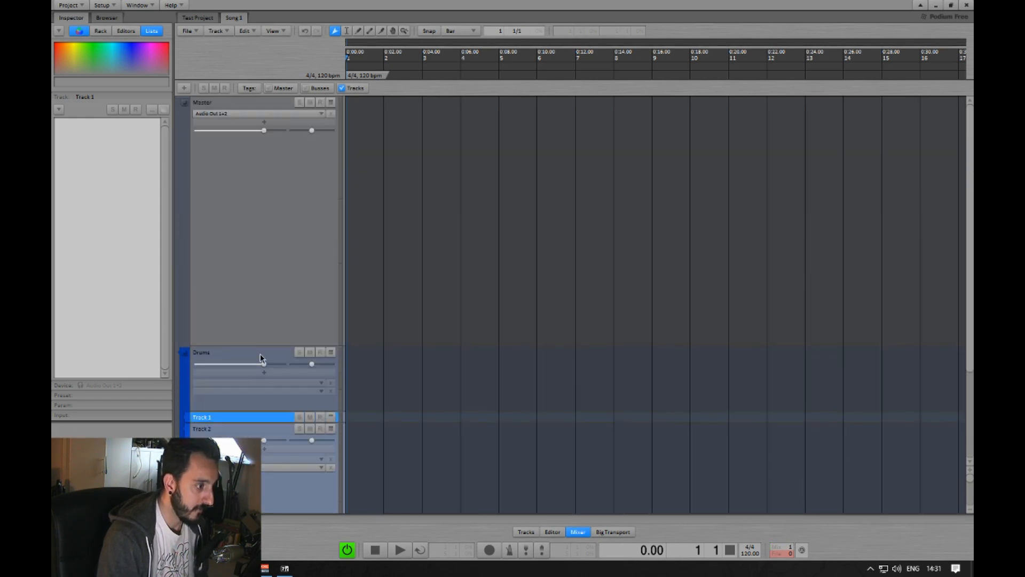
pyautogui.moveTo(263, 346); pyautogui.dragTo(269, 160)
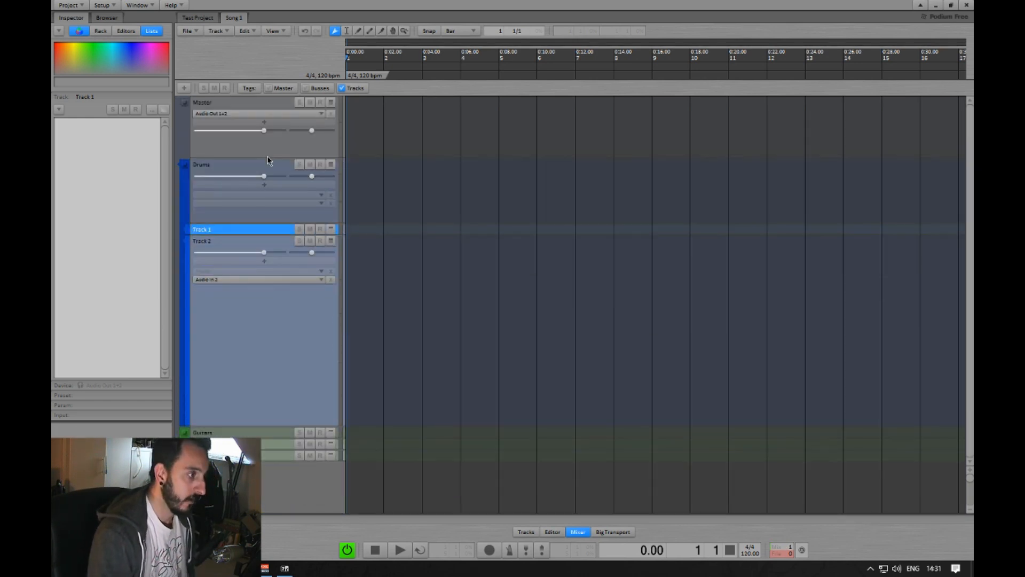
pyautogui.moveTo(241, 425); pyautogui.dragTo(258, 330)
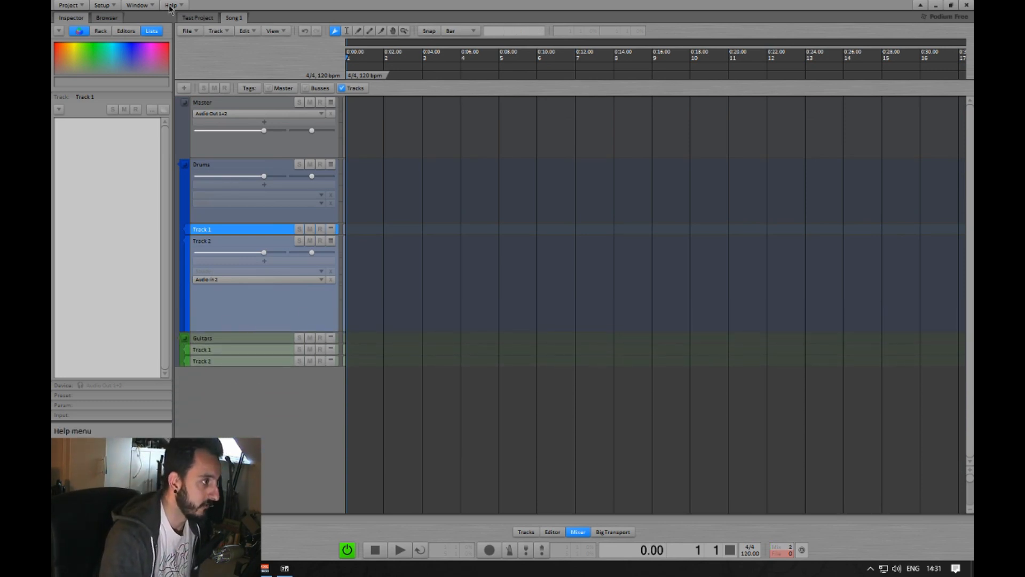
pyautogui.click(205, 19)
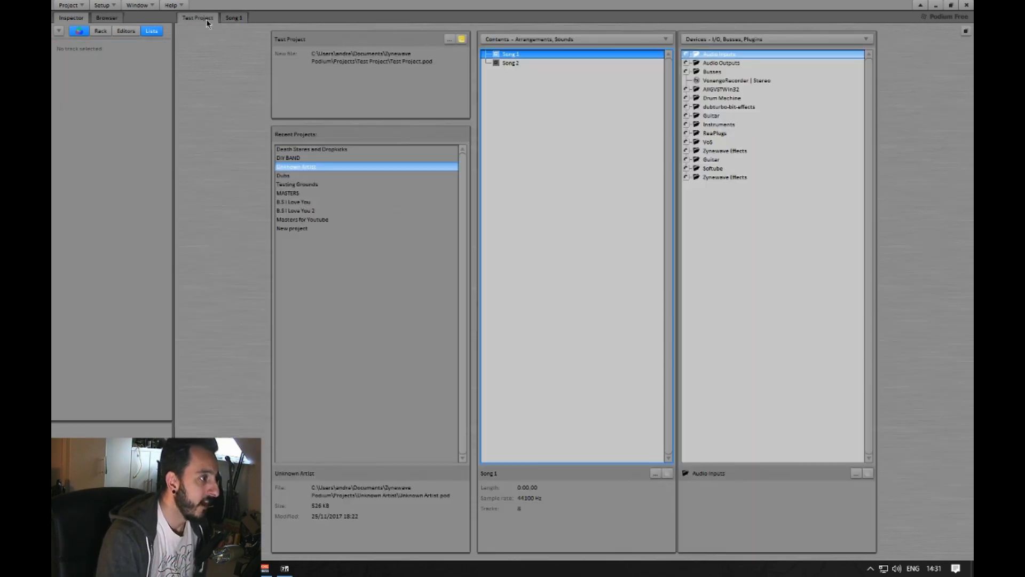
pyautogui.click(234, 18)
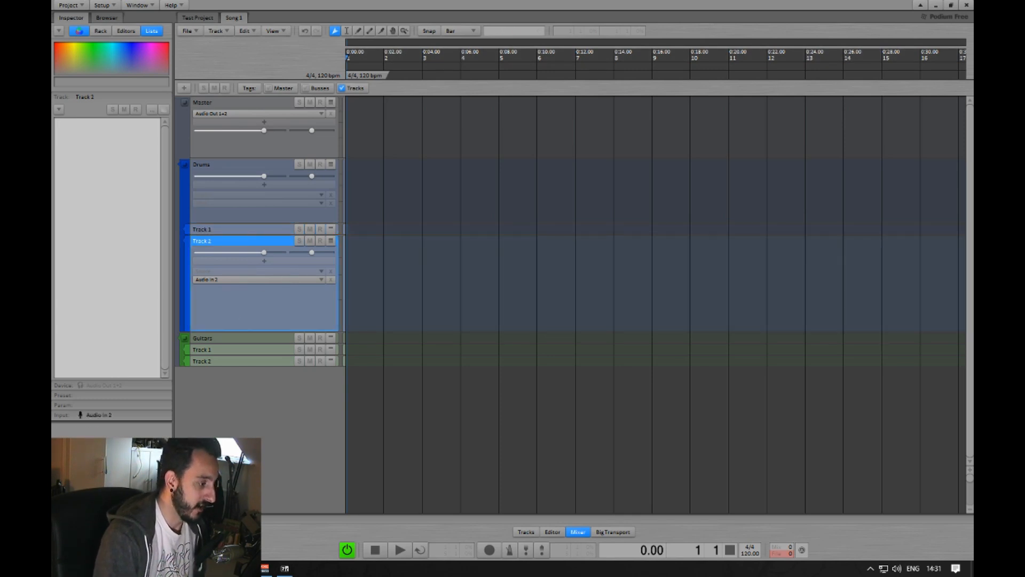
# Step: Switch to File Explorer and open the Projects folder inside the Zynewave Podium folder in Documents
pyautogui.click(226, 569)
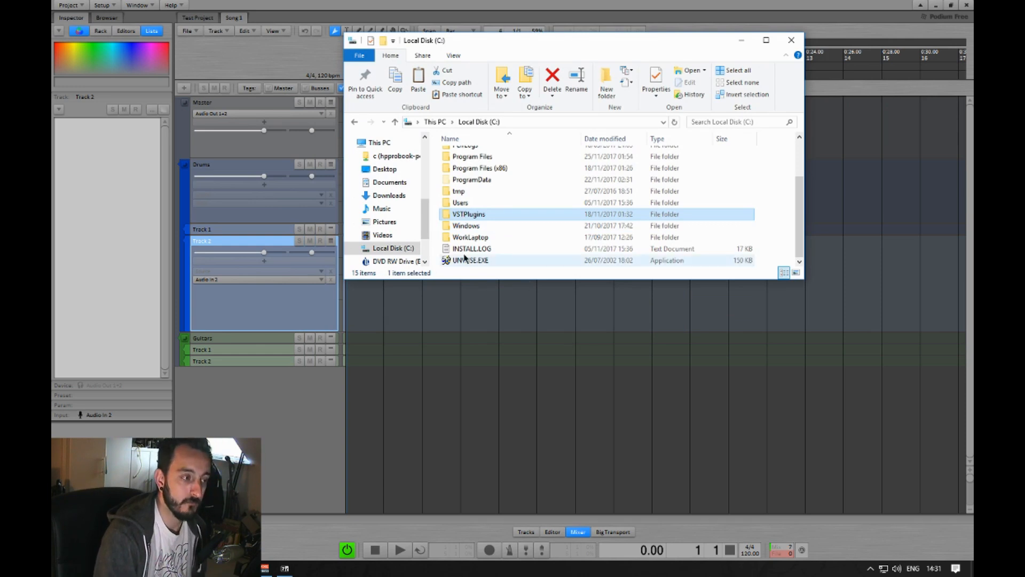
pyautogui.click(391, 250)
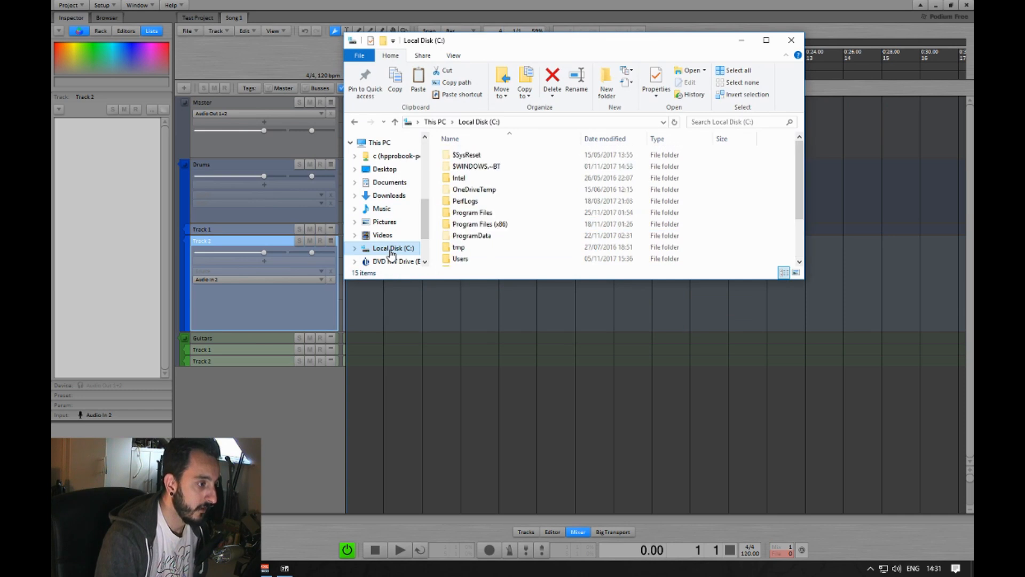
pyautogui.click(396, 184)
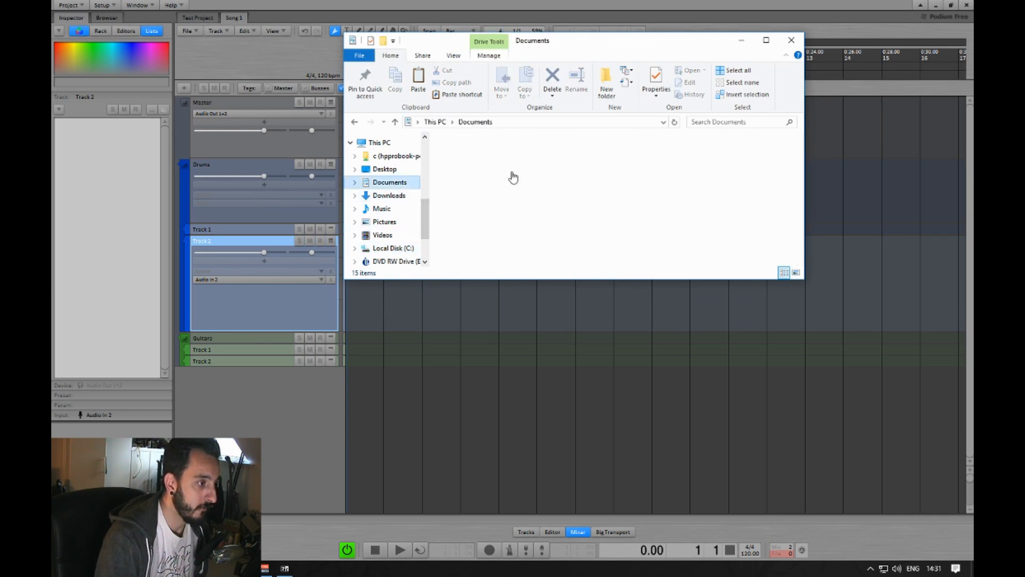
pyautogui.click(635, 187)
pyautogui.press('z')
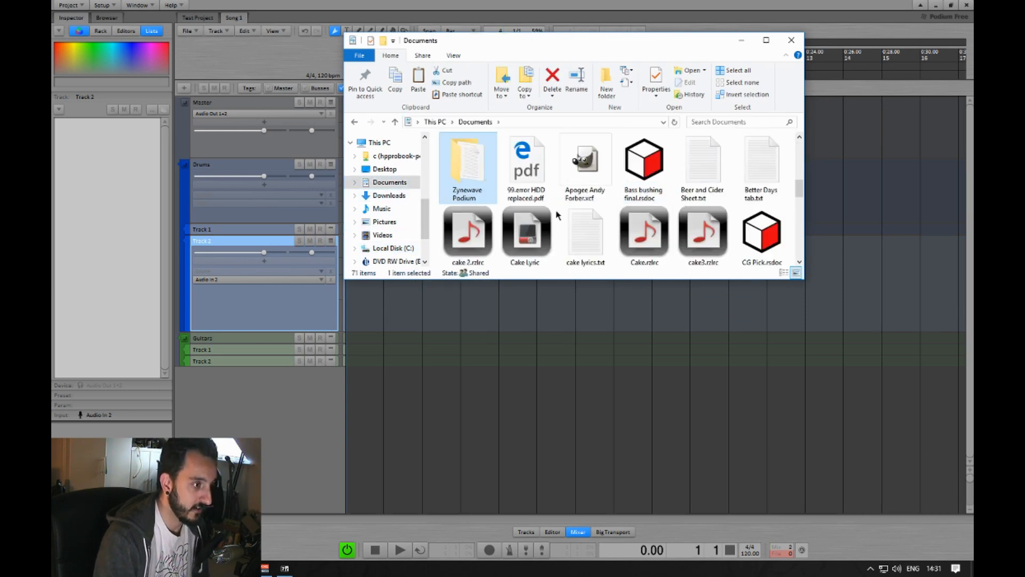
pyautogui.doubleClick(473, 186)
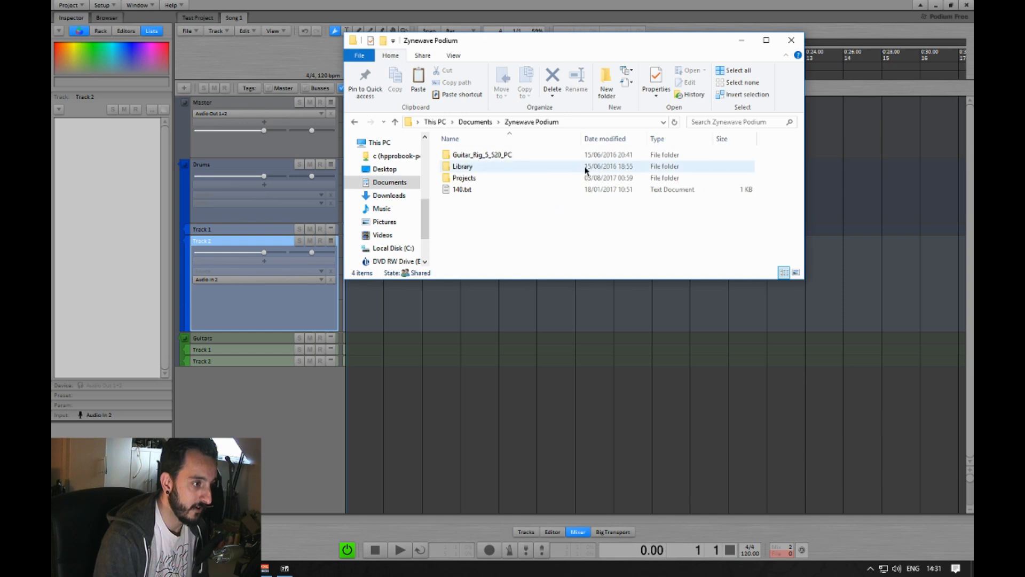
pyautogui.doubleClick(465, 180)
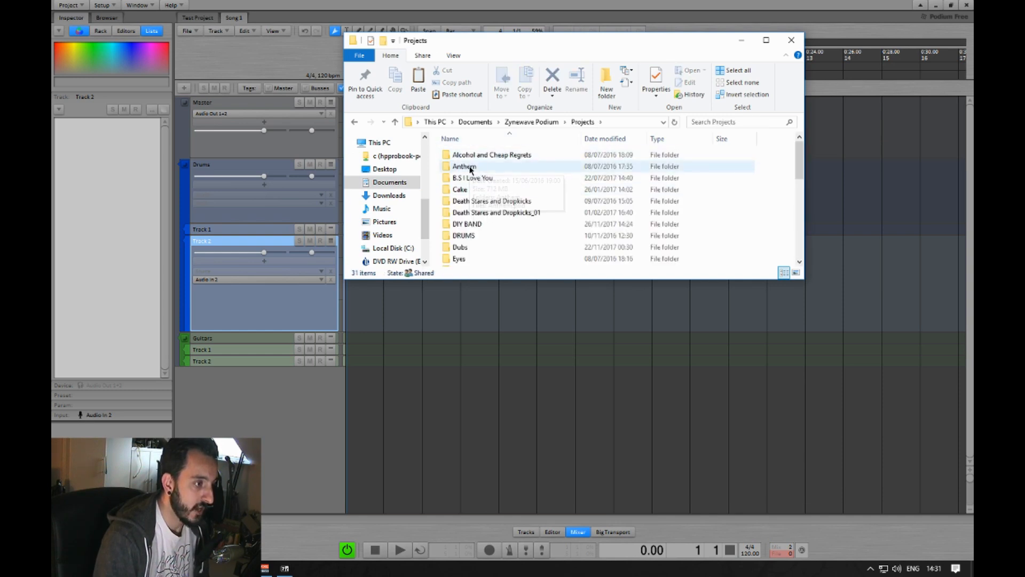
# Step: Open the Papercuts song folder inside the Unknown Artist project folder
pyautogui.click(473, 225)
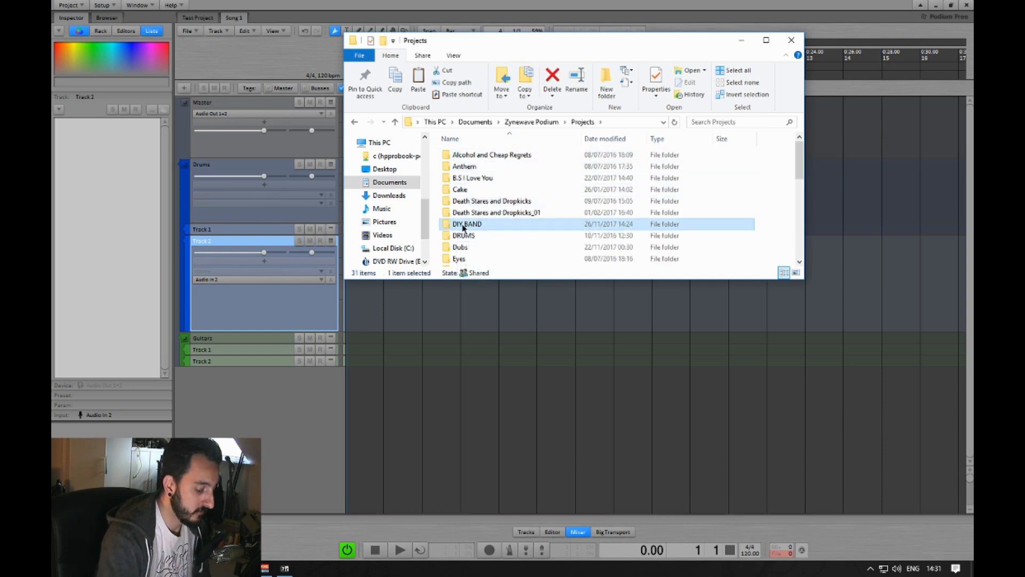
pyautogui.press('u')
pyautogui.press('Return')
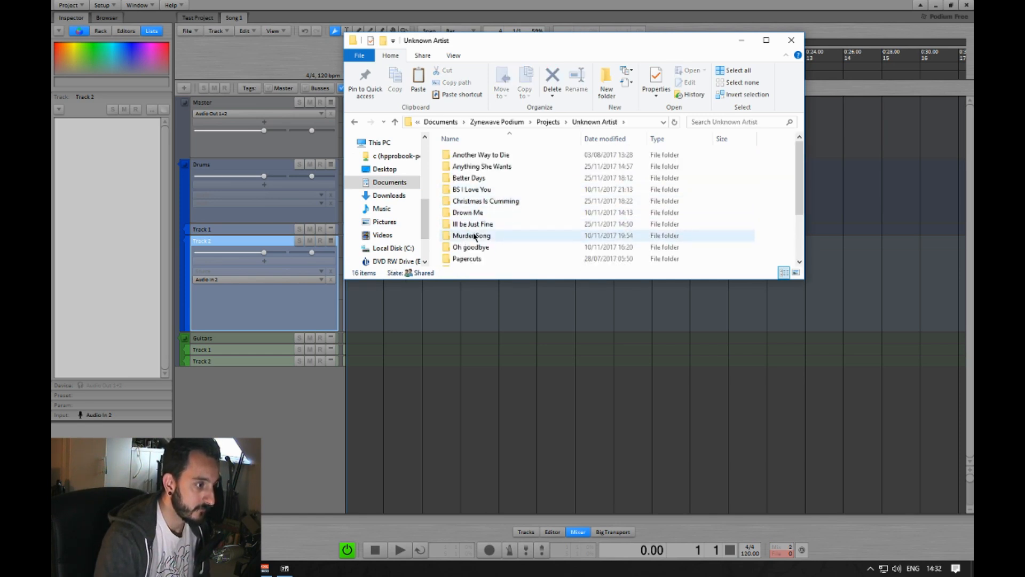
pyautogui.doubleClick(467, 258)
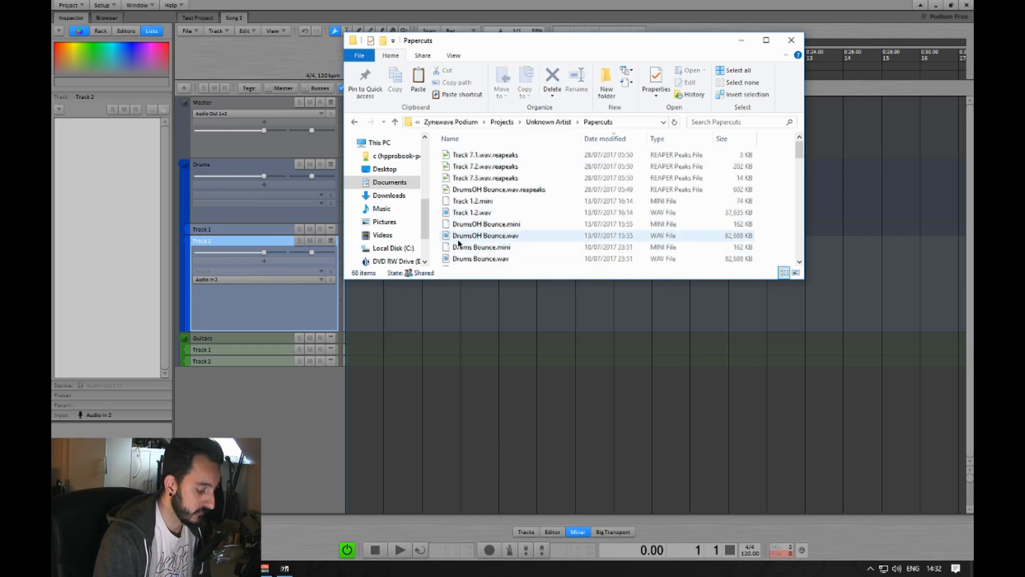
# Step: Find Guide Guitar.5.wav in the Papercuts folder and place it at the start of the Guitars group's Track 1 in Song 1
pyautogui.press('g')
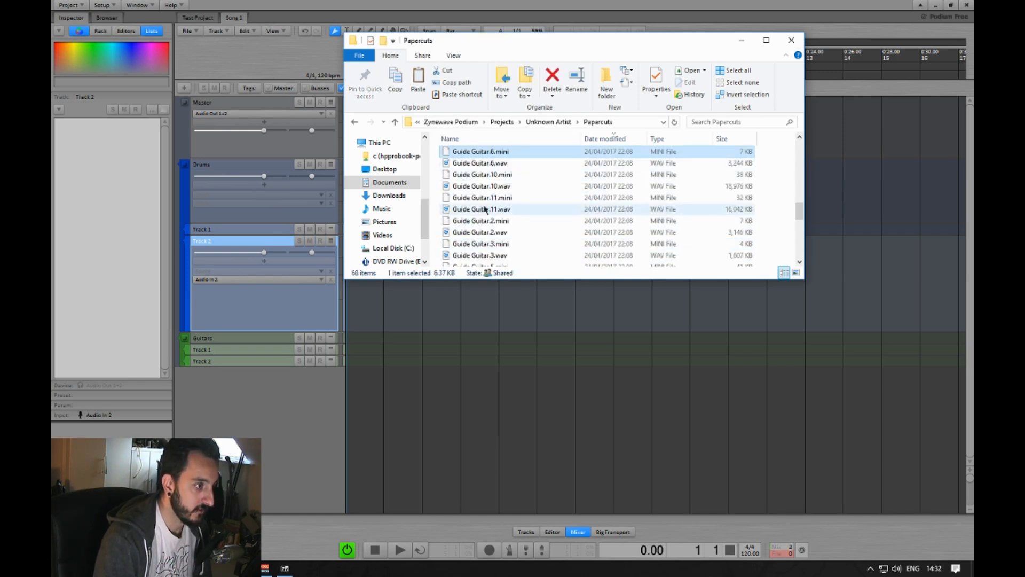
pyautogui.press('Down')
pyautogui.press('Down')
pyautogui.press('Down')
pyautogui.scroll(-4, 490, 225)
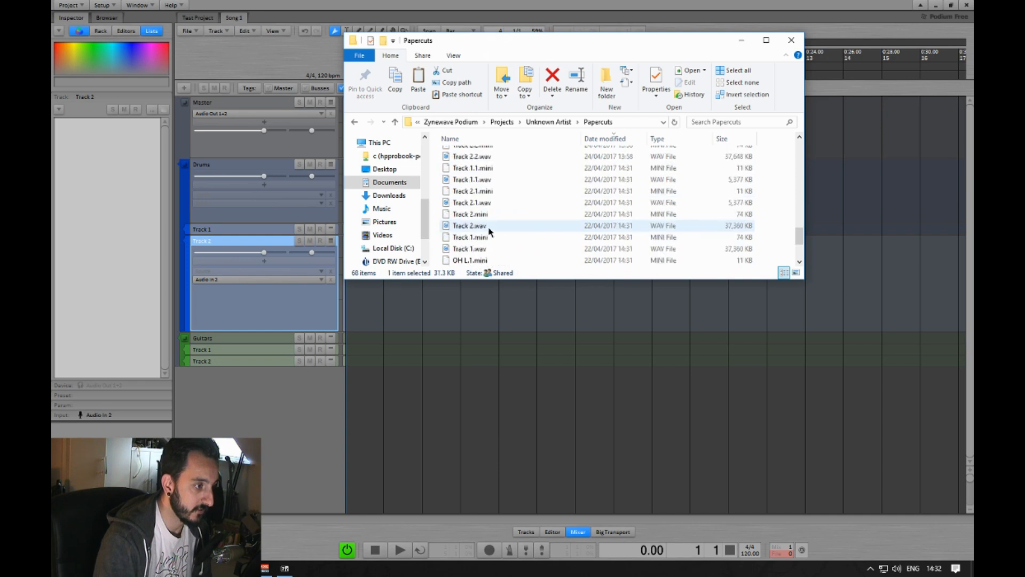
pyautogui.scroll(1, 480, 219)
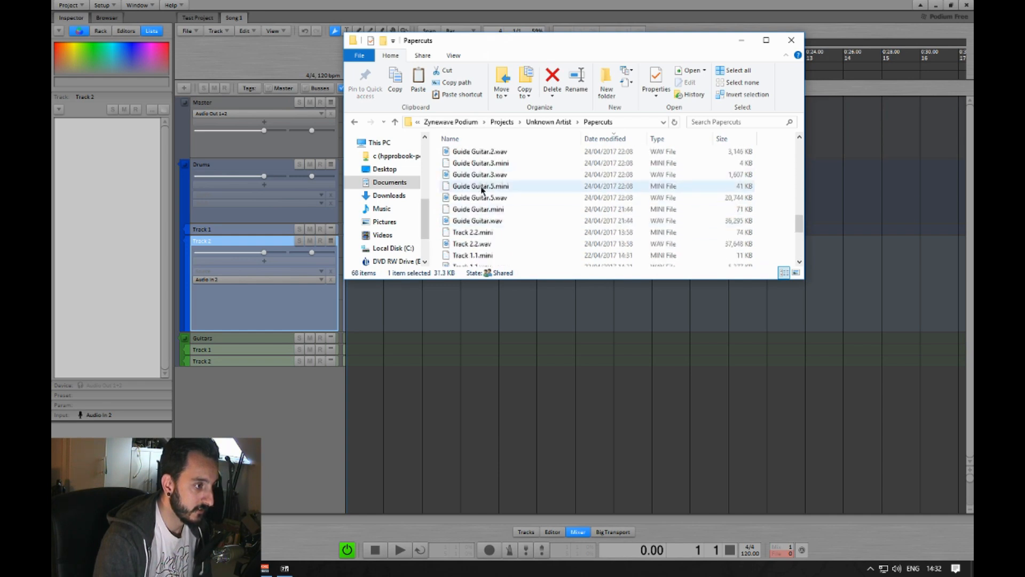
pyautogui.click(497, 177)
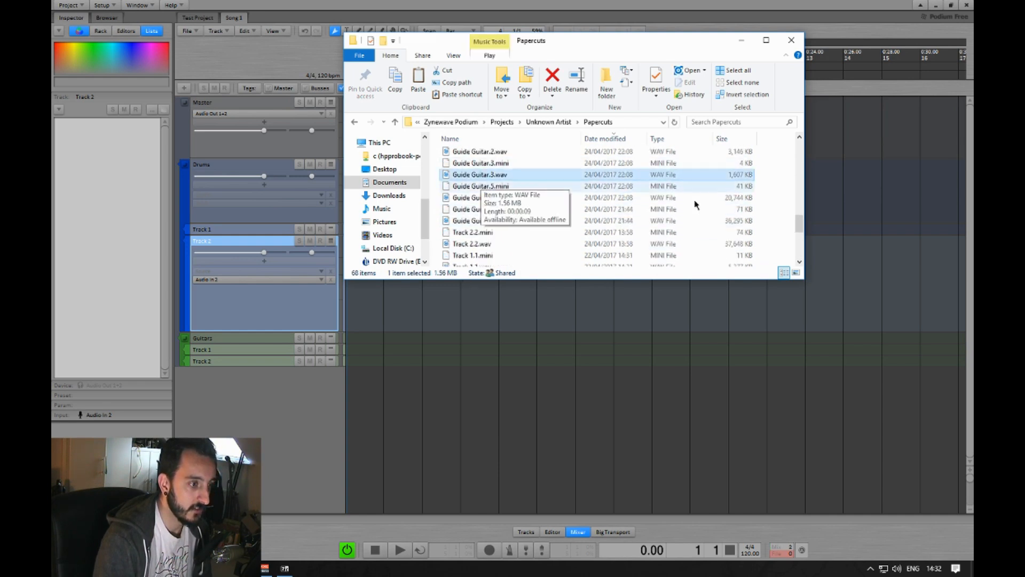
pyautogui.click(487, 199)
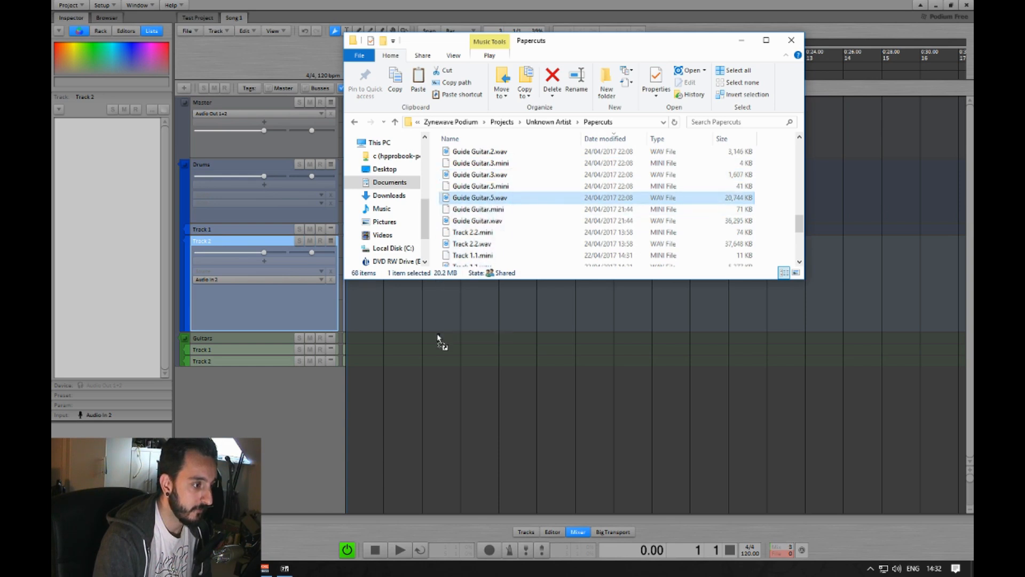
pyautogui.moveTo(437, 334); pyautogui.dragTo(349, 351)
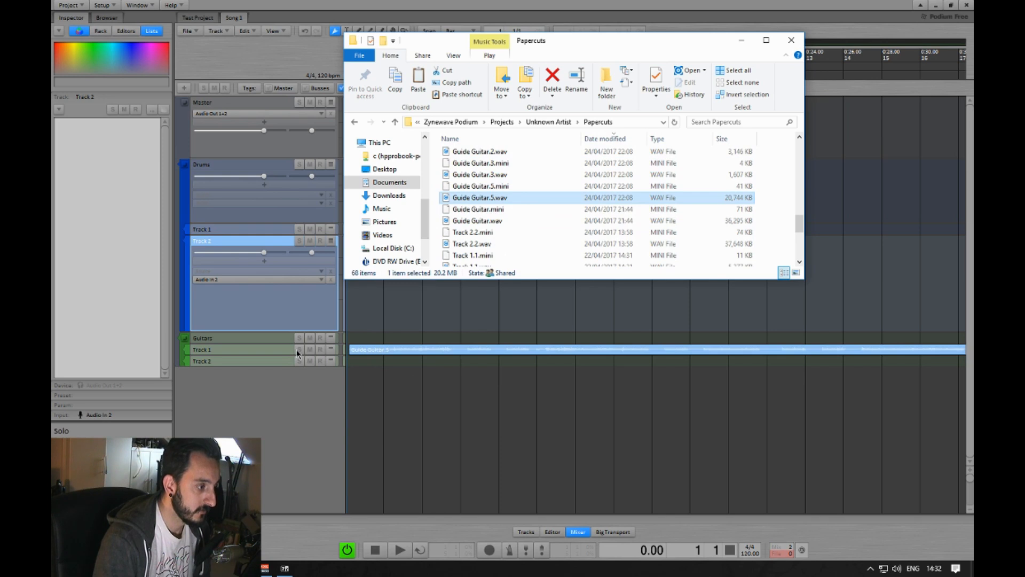
# Step: Solo the Guitars group's Track 1 and briefly play the guitar clip from between bars 2 and 3
pyautogui.click(297, 350)
pyautogui.click(398, 340)
pyautogui.press('space')
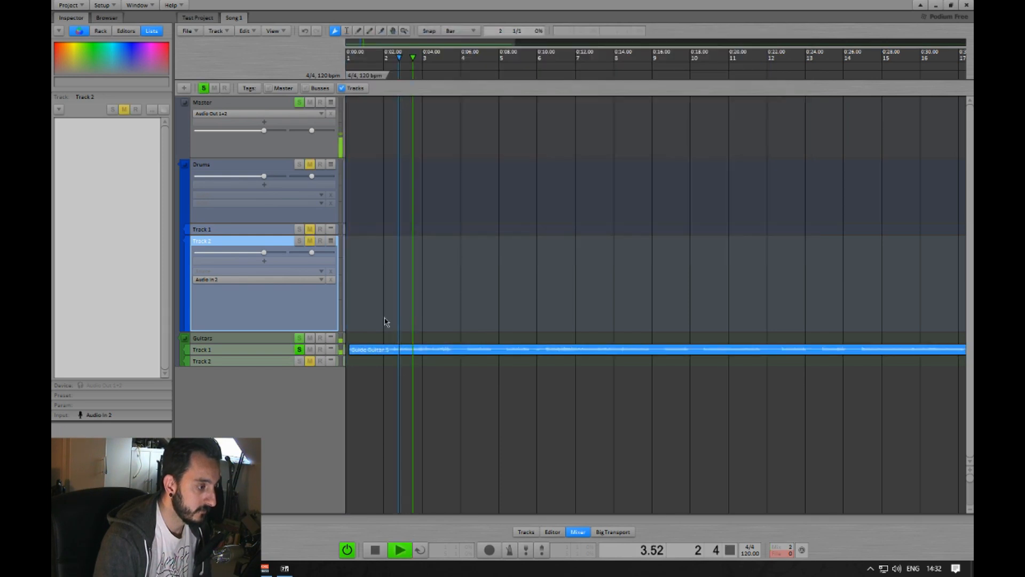
pyautogui.press('space')
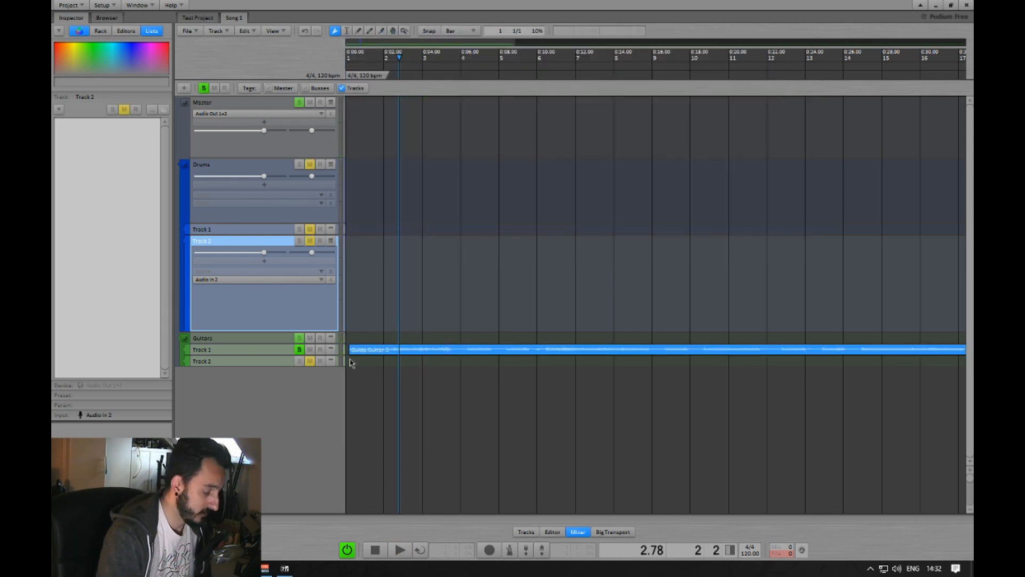
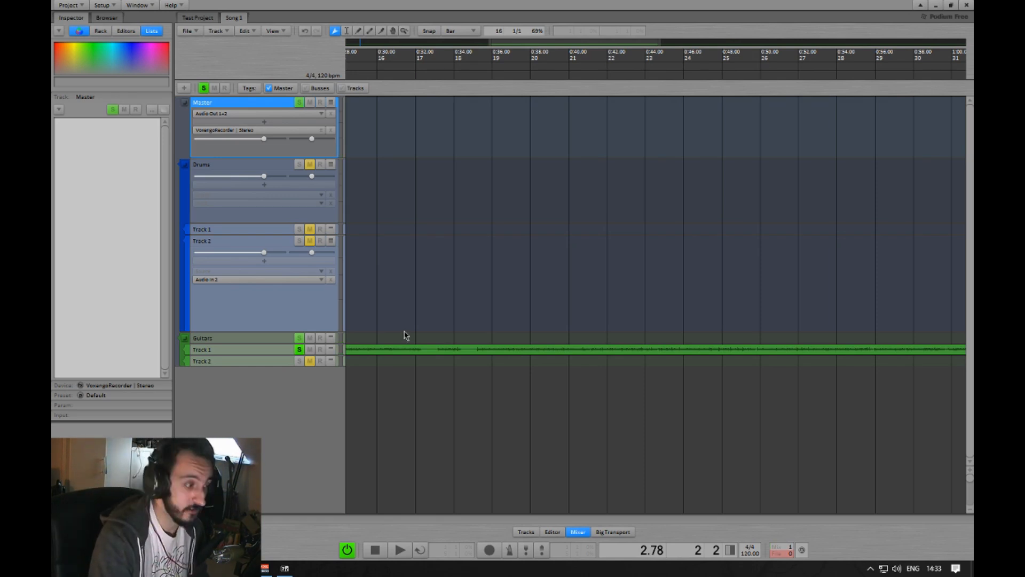
# Step: Fit more of the guitar clip in the timeline and expand the Guitars group's Track 1 lane to show its full controls and waveform
pyautogui.scroll(-2, 394, 277)
pyautogui.moveTo(393, 294); pyautogui.dragTo(630, 231)
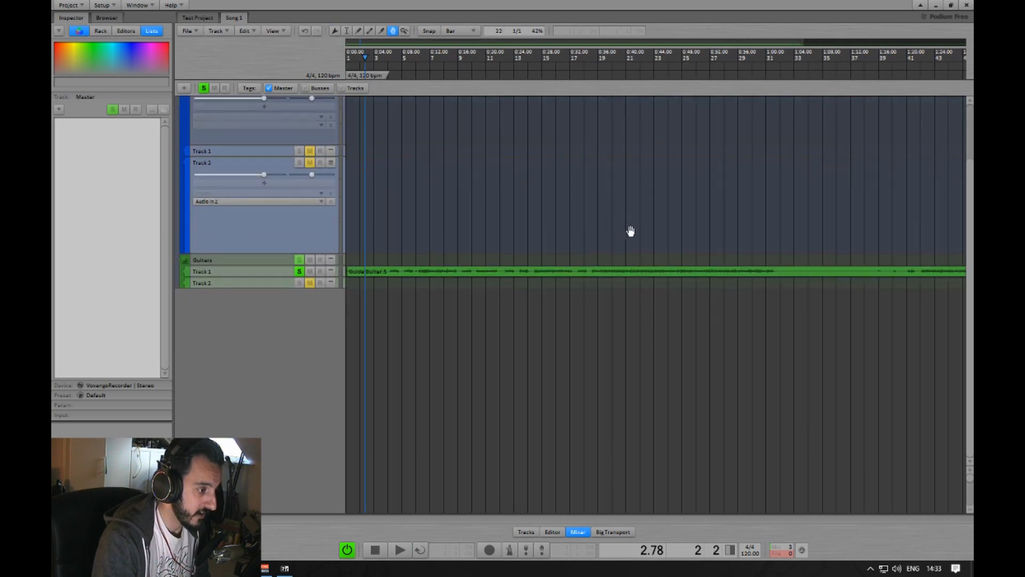
pyautogui.moveTo(459, 231); pyautogui.dragTo(362, 240)
pyautogui.click(331, 273)
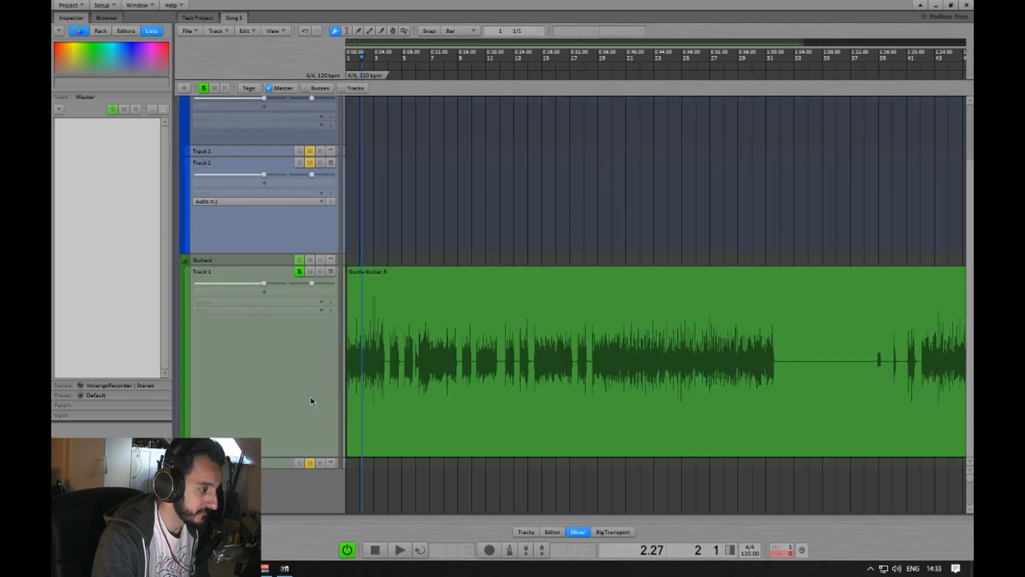
pyautogui.click(311, 361)
# Step: Listen to the unprocessed guitar clip from about bar 5 and stop playback
pyautogui.click(409, 359)
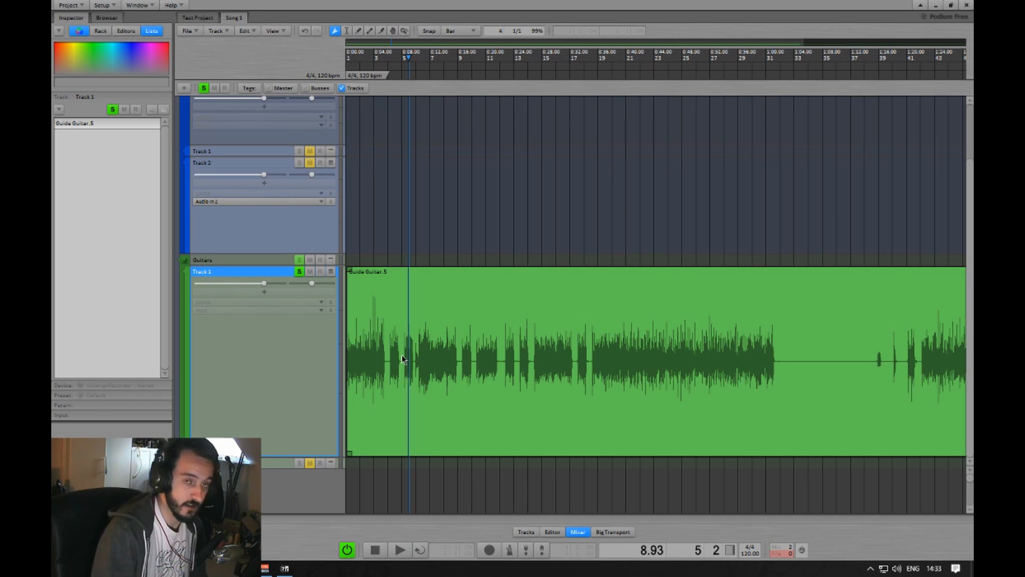
pyautogui.press('space')
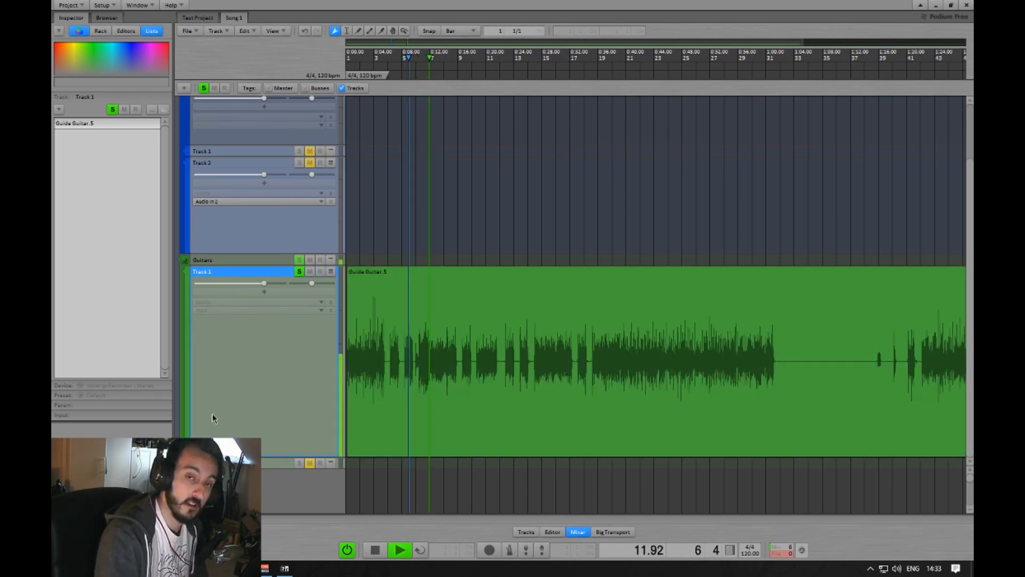
pyautogui.press('space')
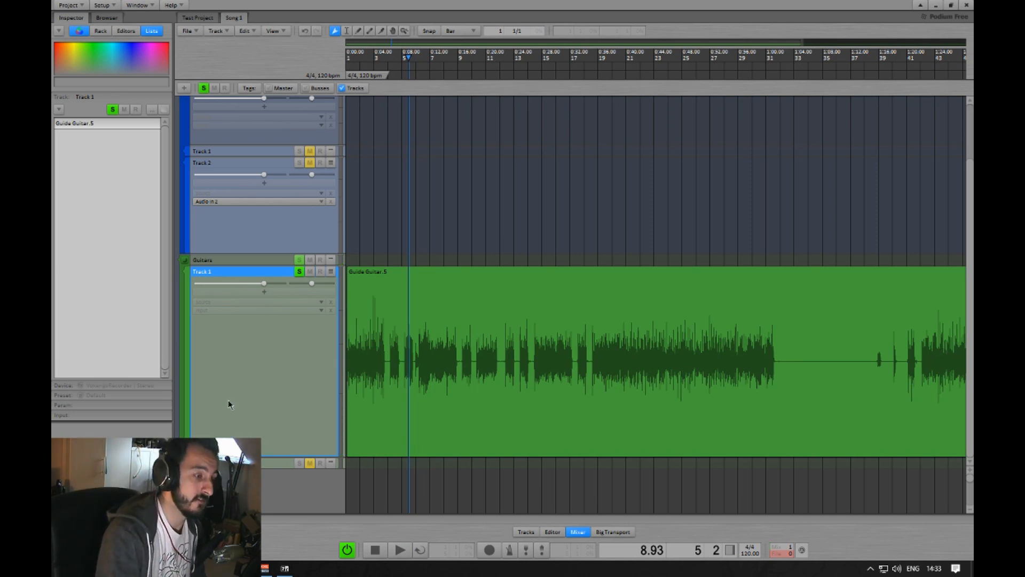
# Step: Add the POD Farm 2 | Stereo effect from the Guitar plugins to the Guitars group's Track 1
pyautogui.click(239, 292)
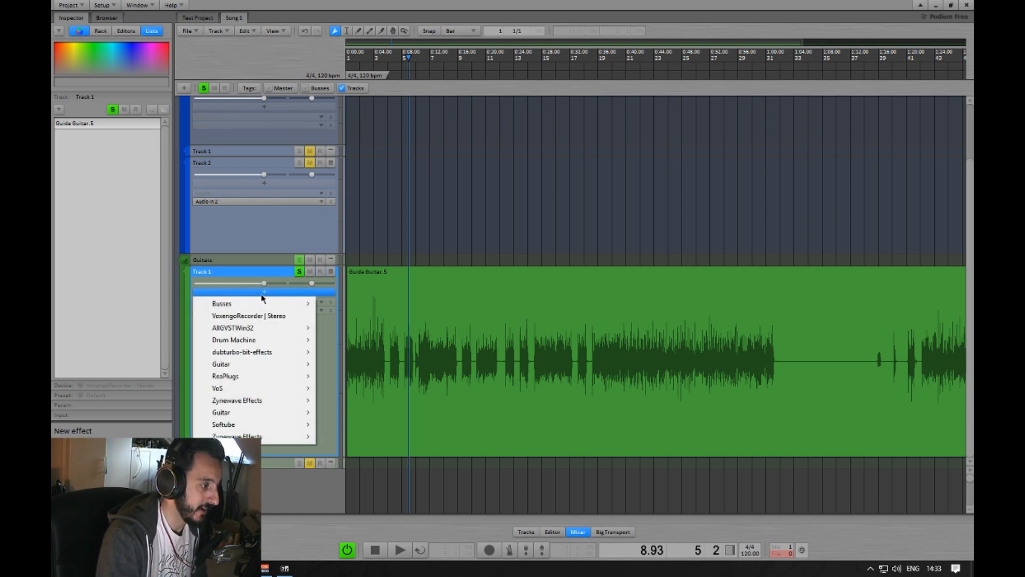
pyautogui.moveTo(230, 328)
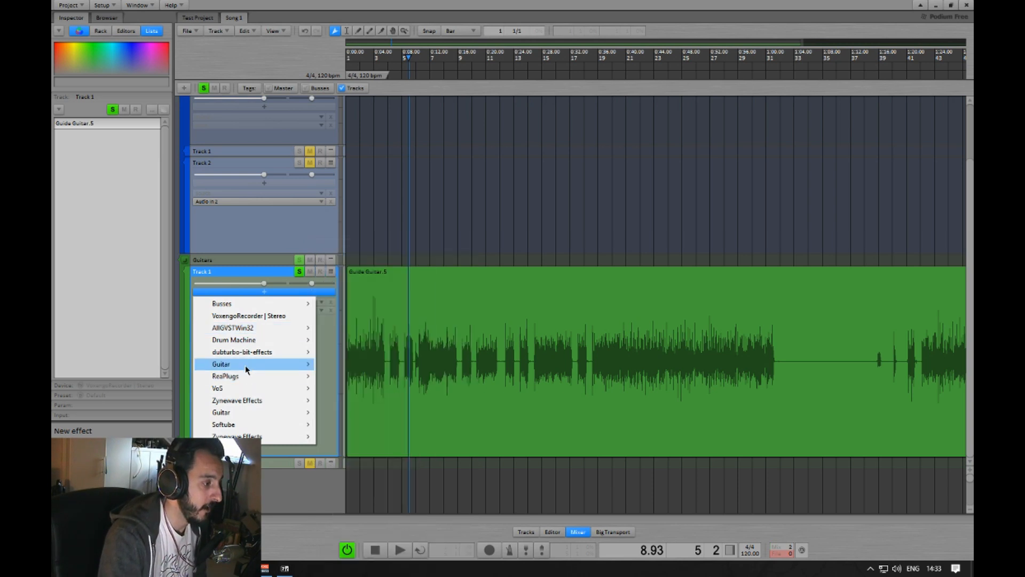
pyautogui.moveTo(246, 369)
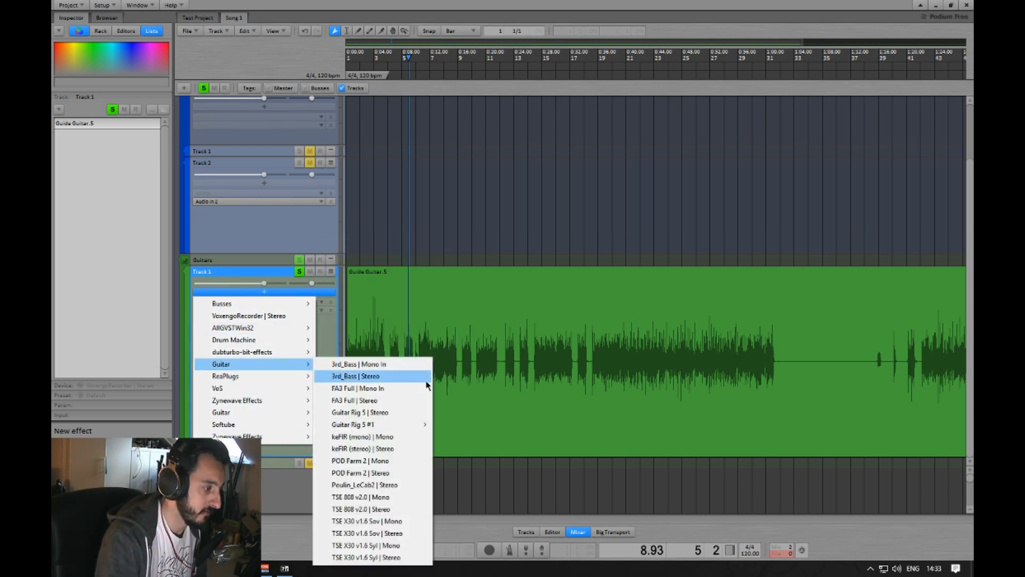
pyautogui.click(355, 473)
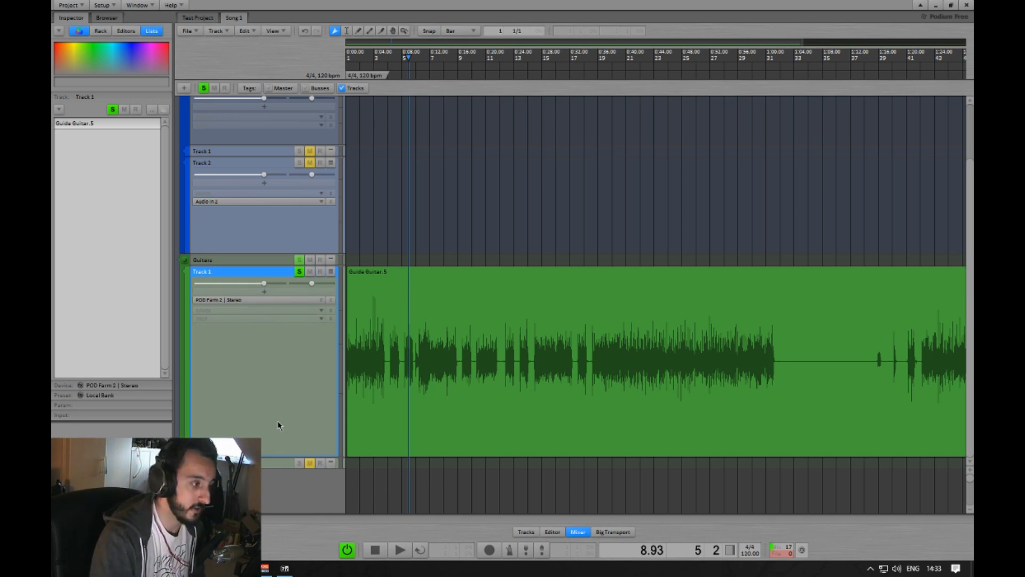
# Step: Open the POD Farm 2 editor on Track 1, dismissing its licence notice, and load the tone Midweek Maybe Deep.l6t
pyautogui.click(287, 302)
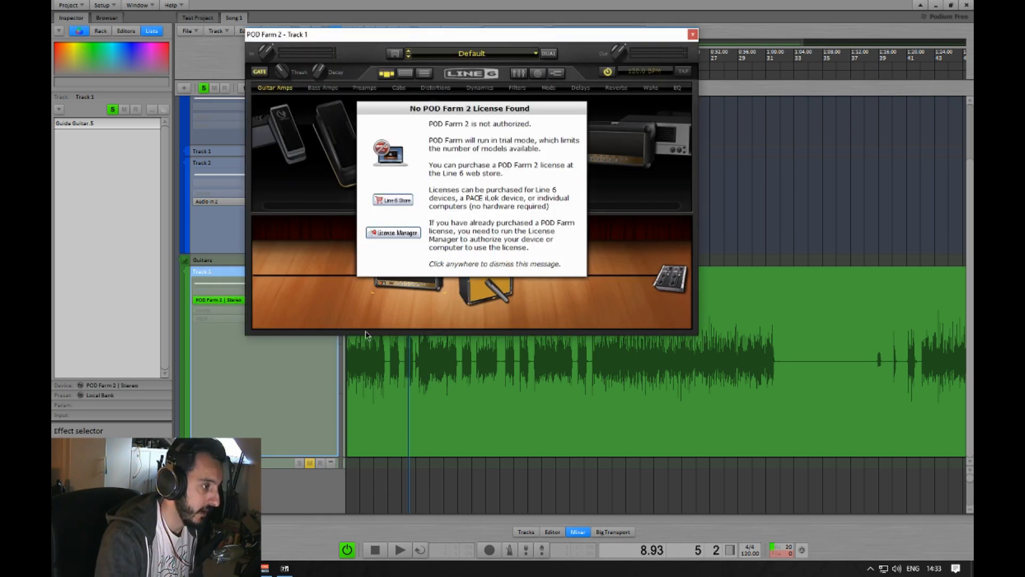
pyautogui.click(292, 195)
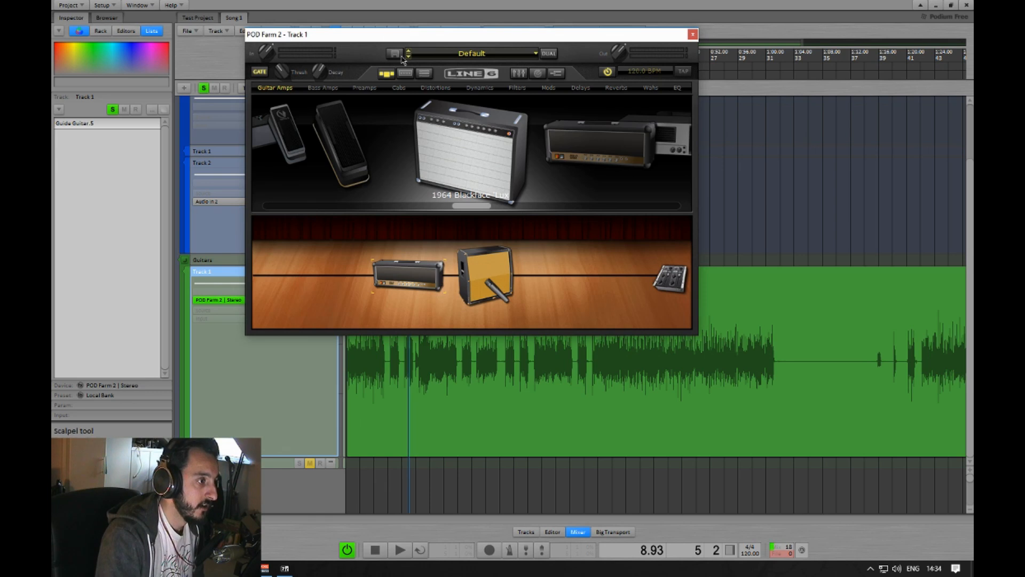
pyautogui.click(400, 54)
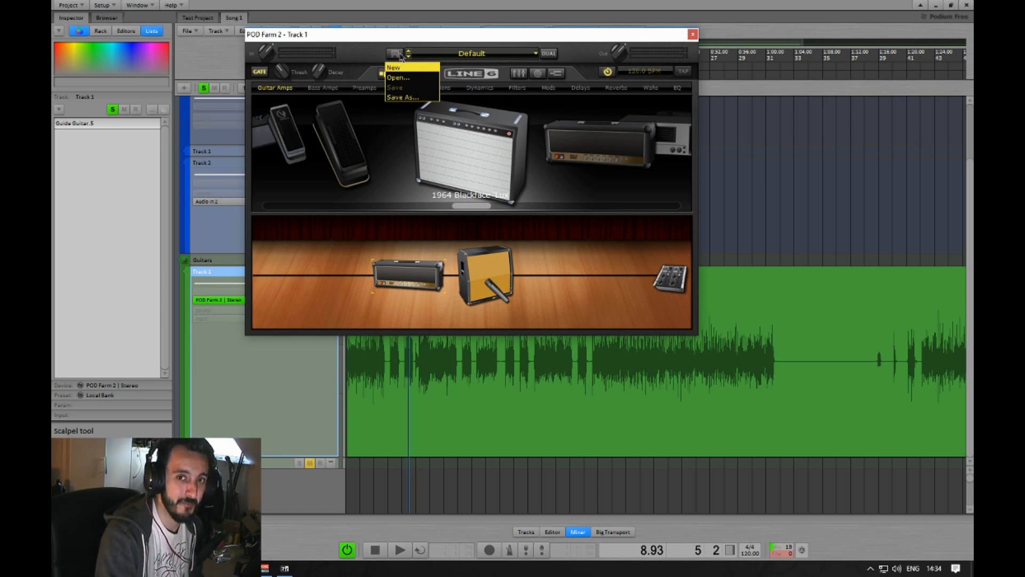
pyautogui.click(399, 77)
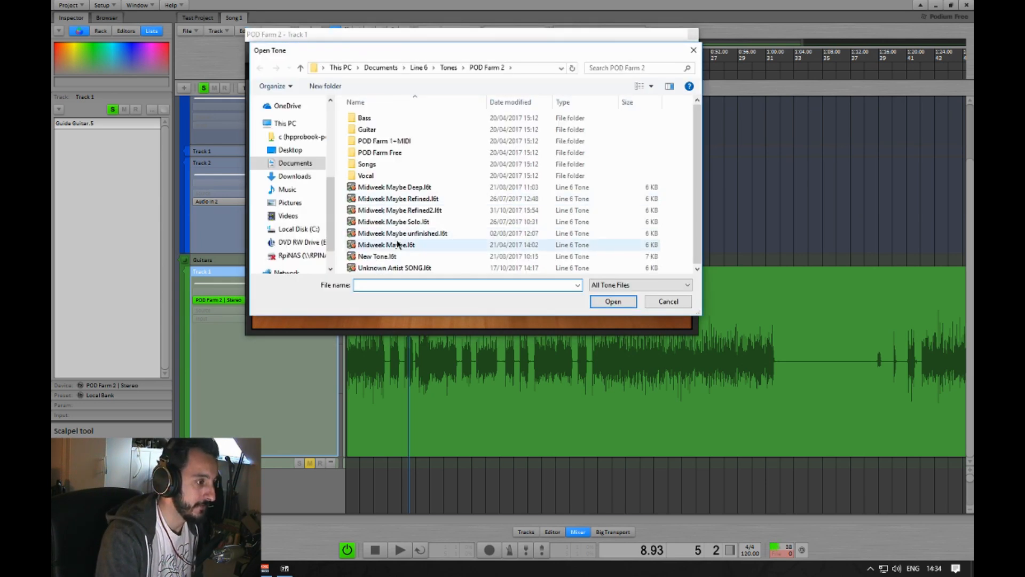
pyautogui.click(399, 210)
pyautogui.click(399, 187)
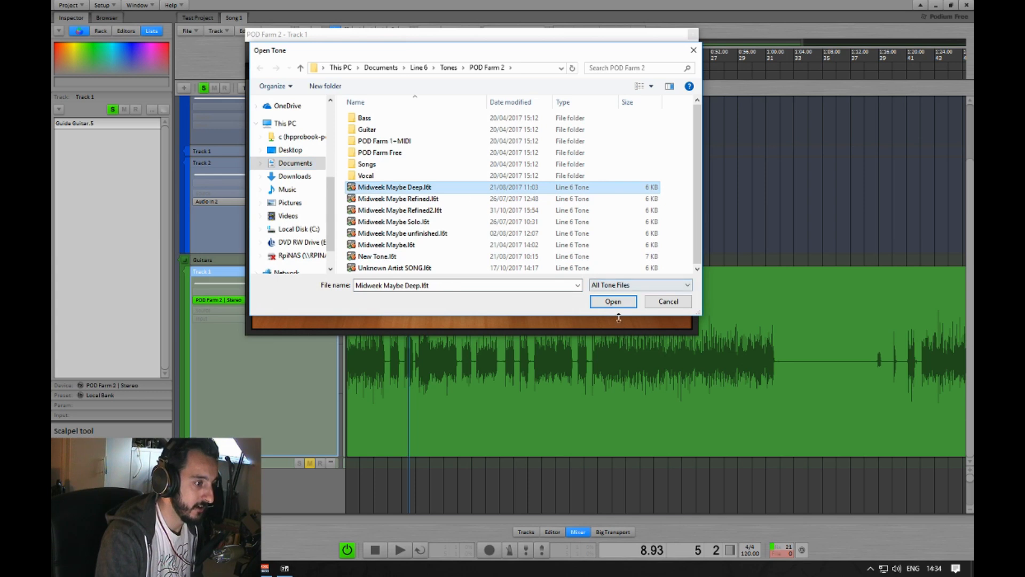
pyautogui.click(613, 301)
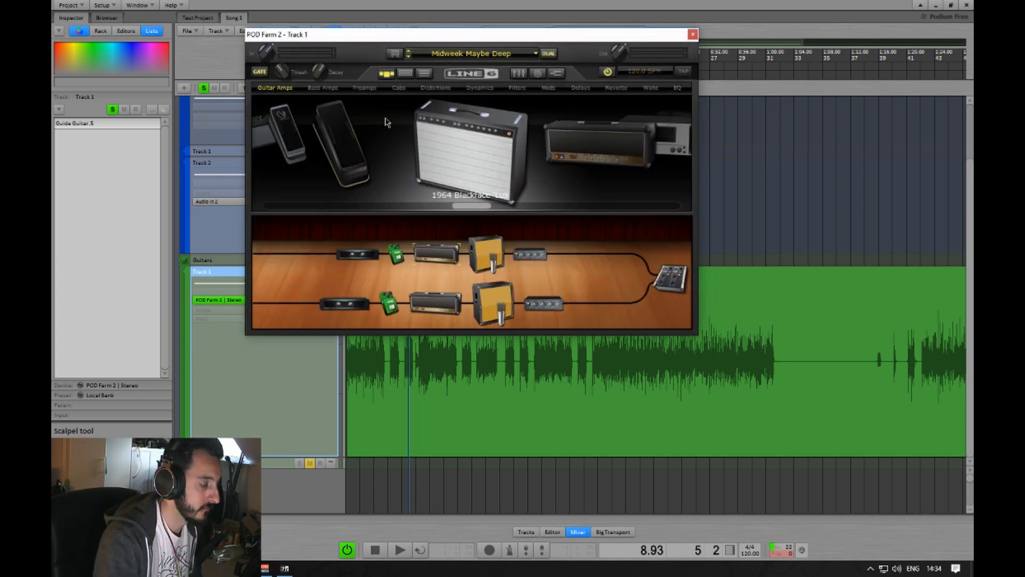
# Step: Listen to the guitar clip through POD Farm 2 from near the start of the song, close the effect's editor and stop playback
pyautogui.moveTo(688, 35); pyautogui.dragTo(597, 8)
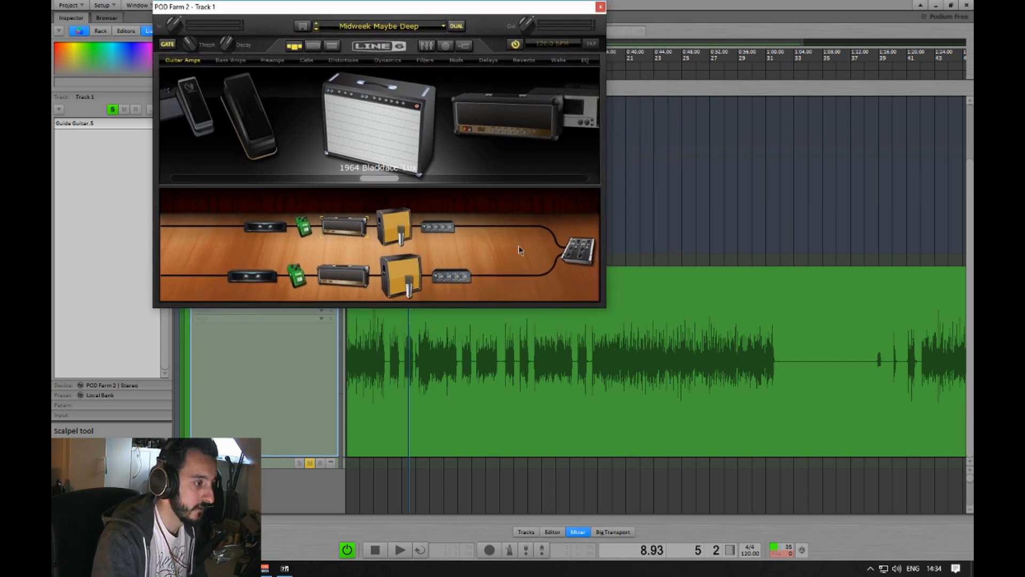
pyautogui.click(358, 370)
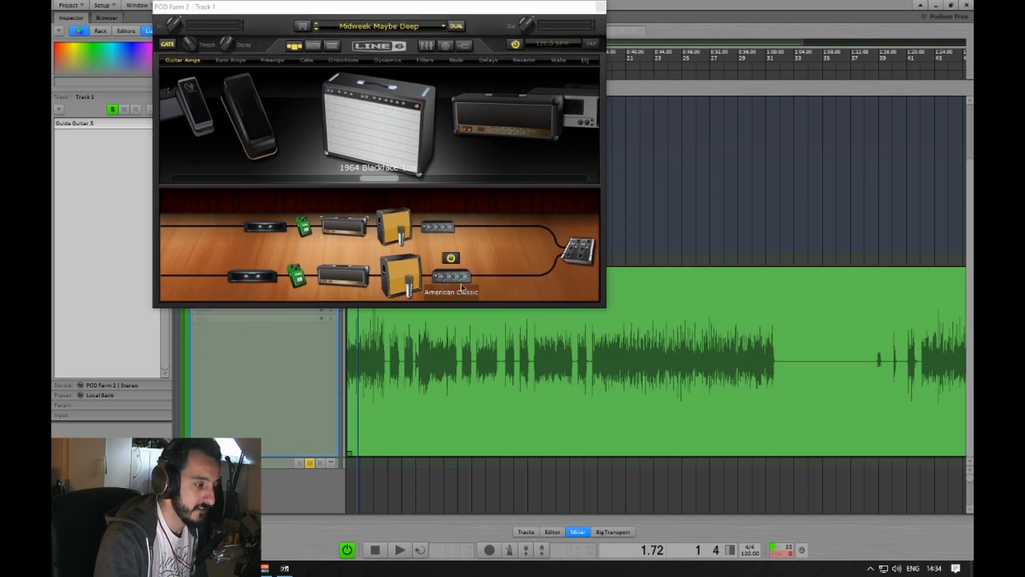
pyautogui.press('space')
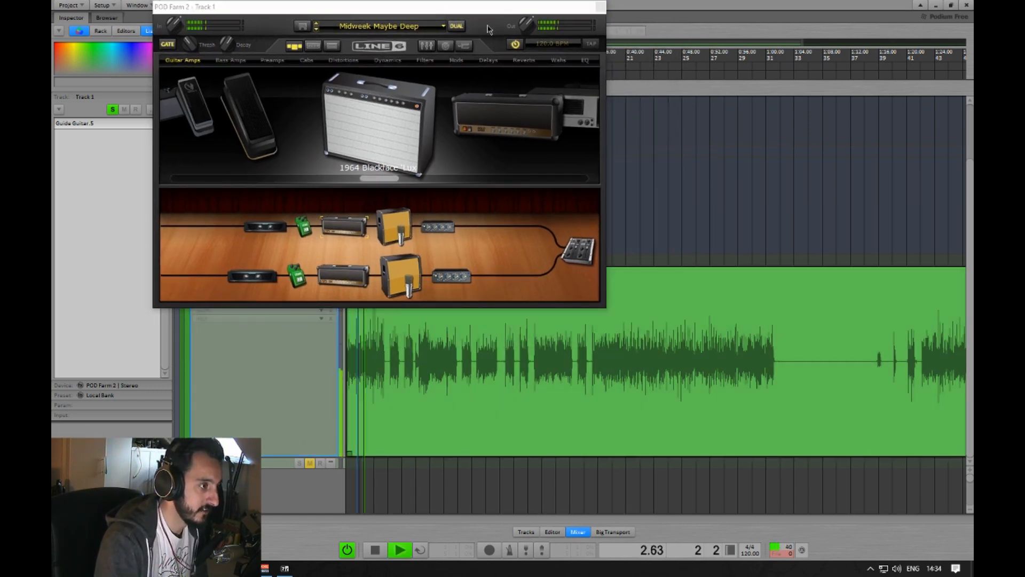
pyautogui.moveTo(494, 8); pyautogui.dragTo(543, 109)
pyautogui.click(650, 108)
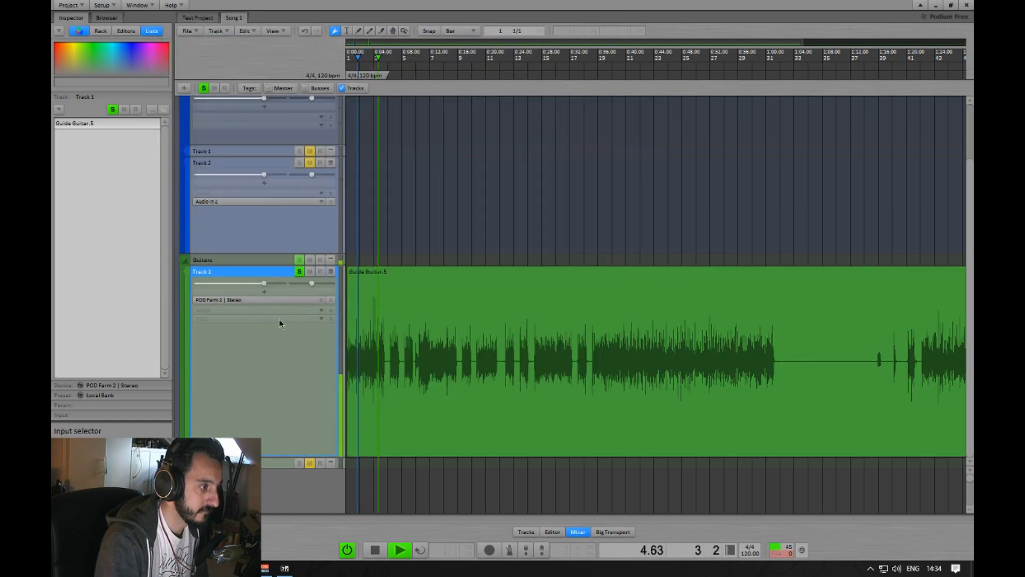
pyautogui.press('space')
# Step: Collapse the Guitars group's Track 1 lane and expand the Guitars group lane to show its controls
pyautogui.click(258, 292)
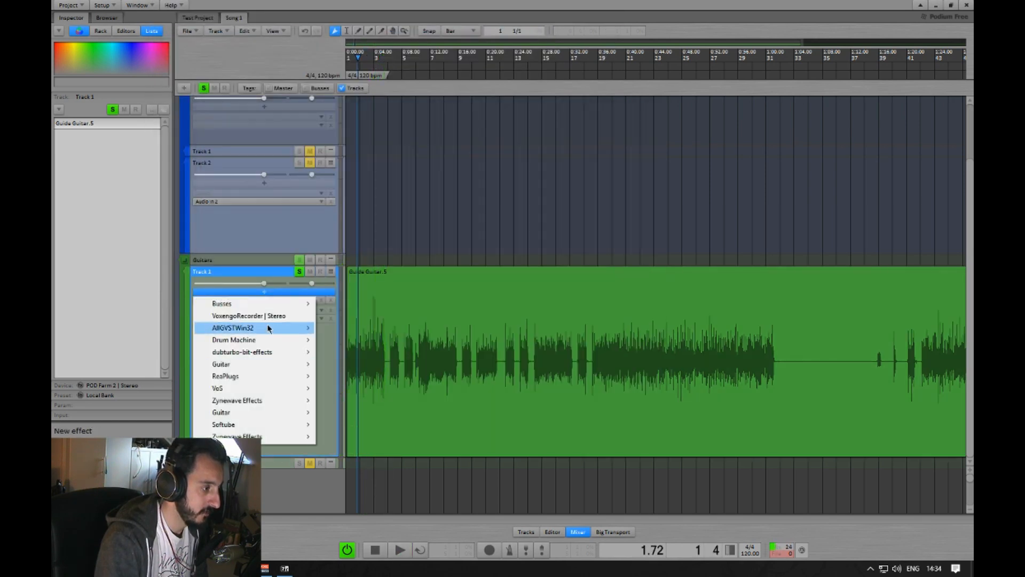
pyautogui.click(333, 272)
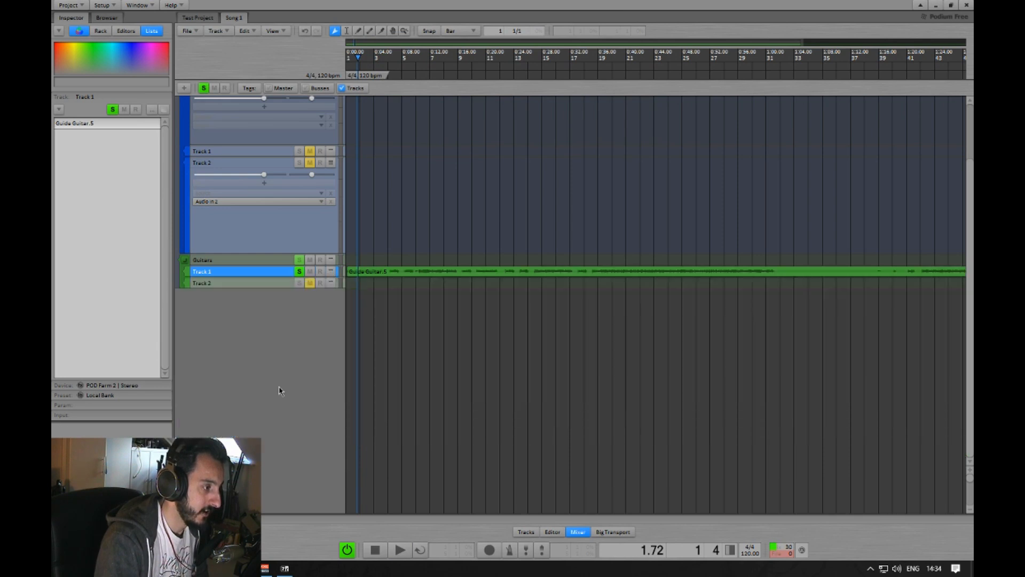
pyautogui.click(331, 263)
# Step: Add the ReaEQ (reaeq-standalone | Stereo) effect from ReaPlugs to the Guitars group track
pyautogui.click(240, 280)
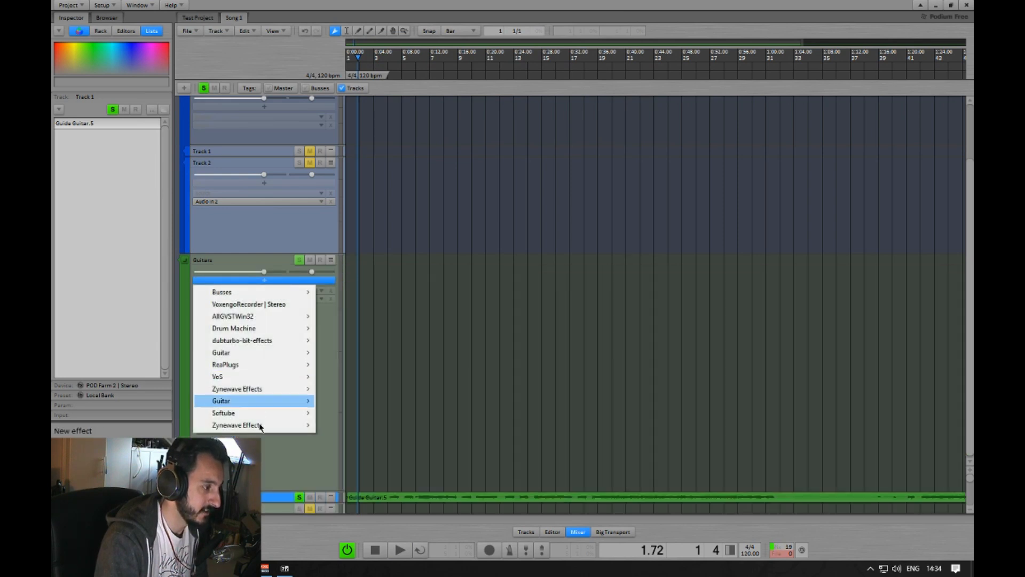
pyautogui.moveTo(248, 428)
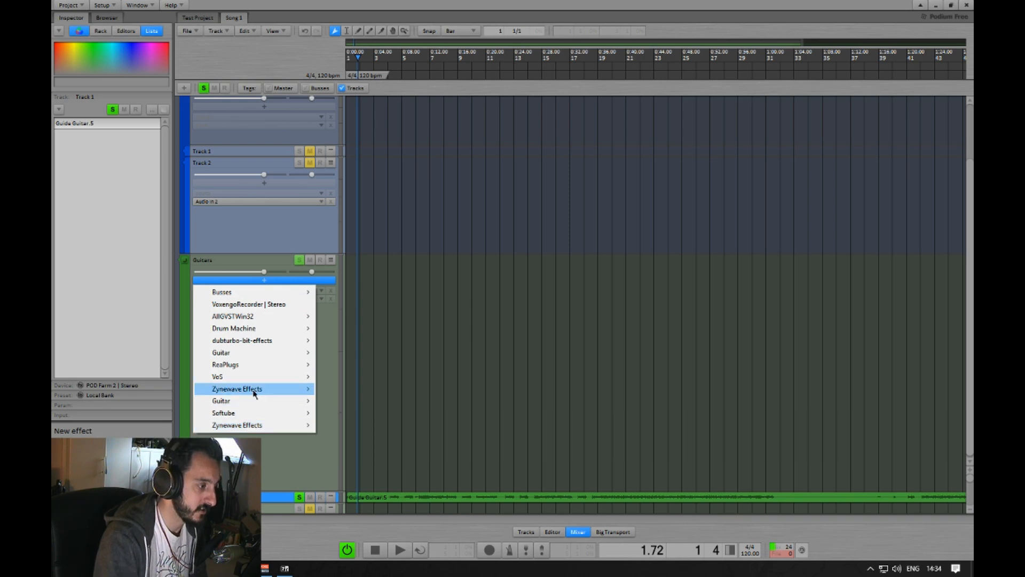
pyautogui.moveTo(255, 392)
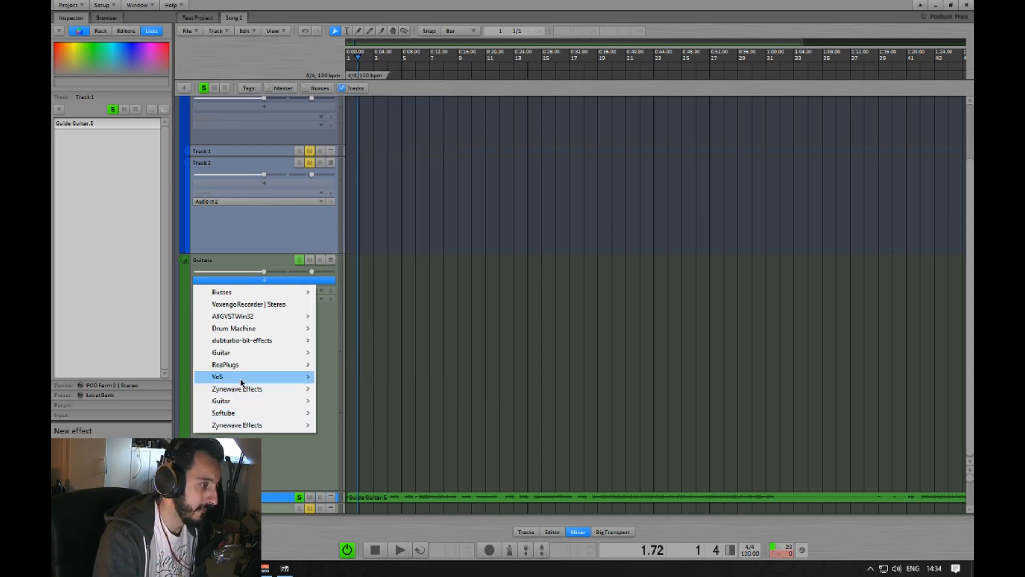
pyautogui.moveTo(241, 368)
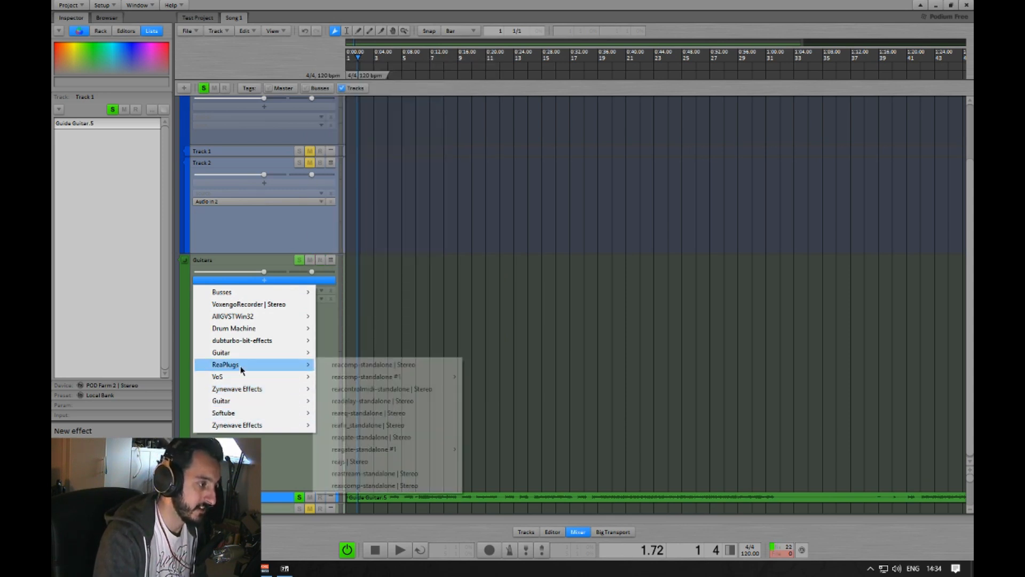
pyautogui.click(359, 414)
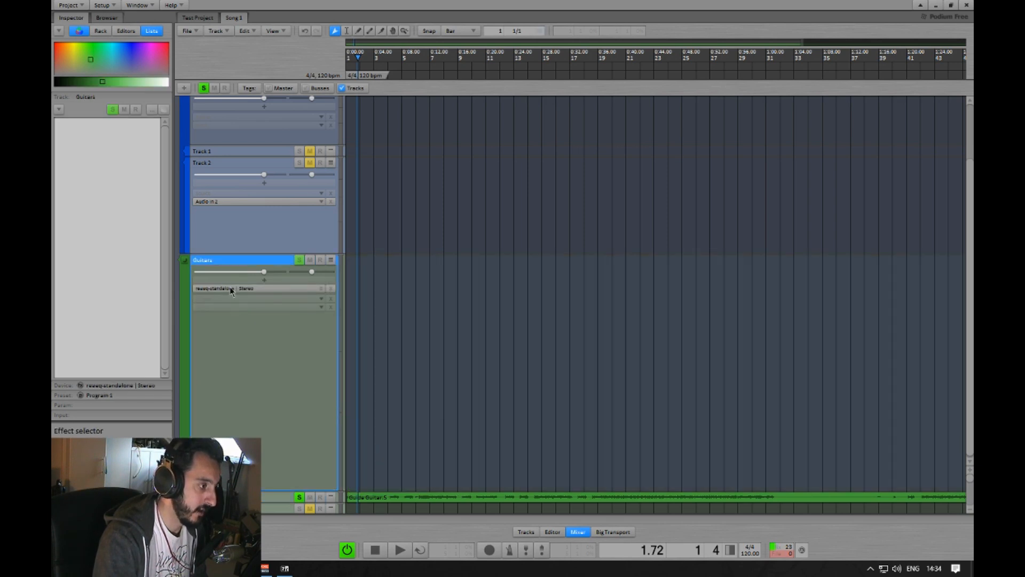
# Step: Open the ReaEQ editor on the Guitars group clear of the track controls and shorten the group's lane
pyautogui.click(231, 290)
pyautogui.moveTo(464, 34); pyautogui.dragTo(619, 83)
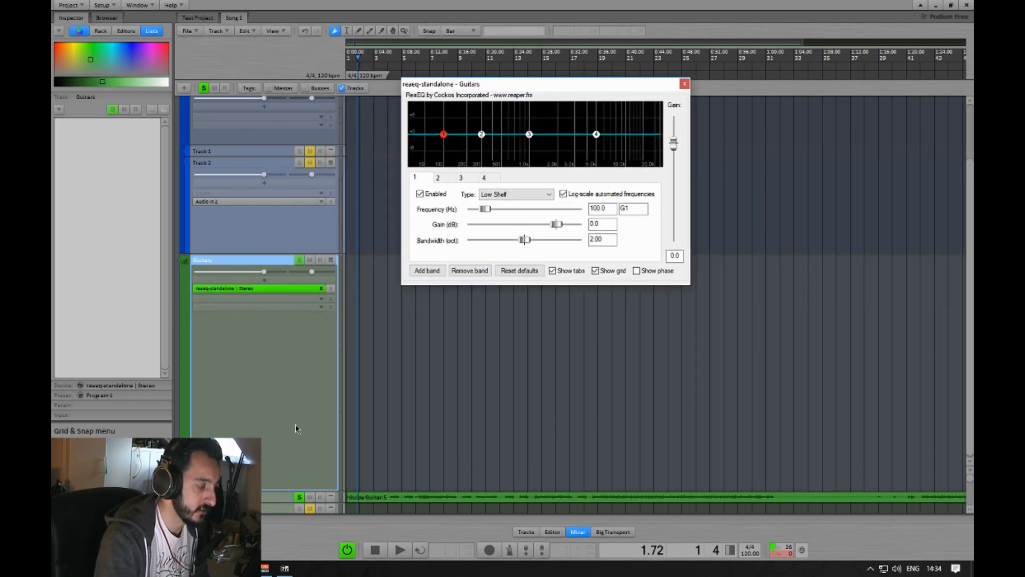
pyautogui.click(240, 260)
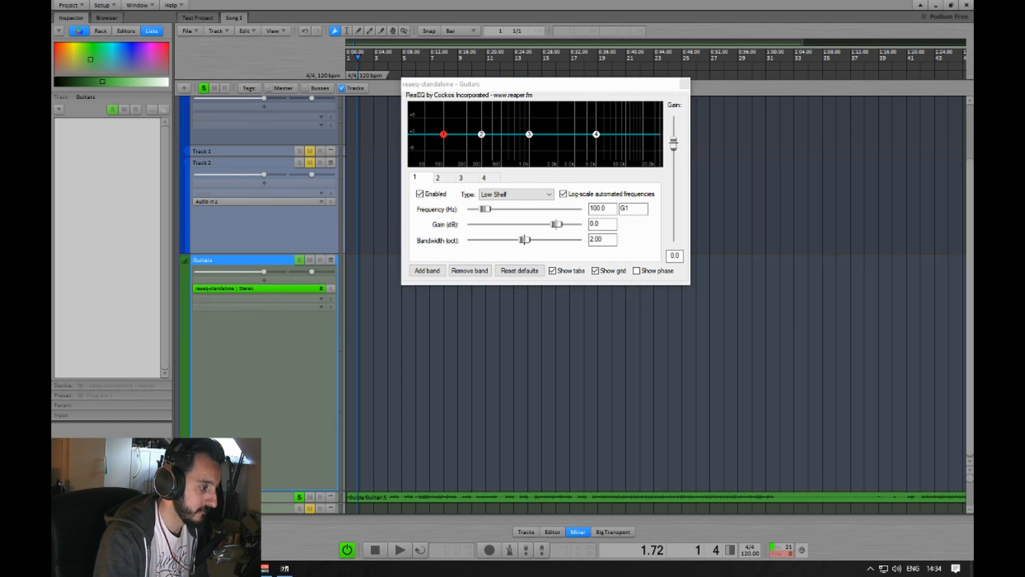
pyautogui.moveTo(245, 490); pyautogui.dragTo(245, 368)
# Step: During playback, set ReaEQ's low shelf to about 128 Hz and high shelf to about 21.6 kHz, both at -inf gain, and band 3 to +3 dB at about 5.9 kHz
pyautogui.press('space')
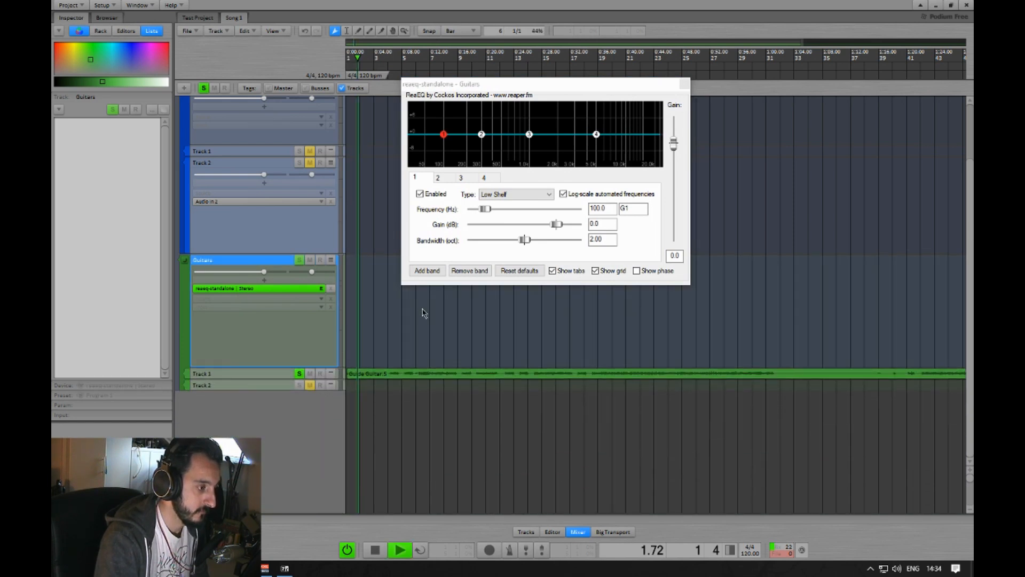
pyautogui.moveTo(444, 135); pyautogui.dragTo(509, 165)
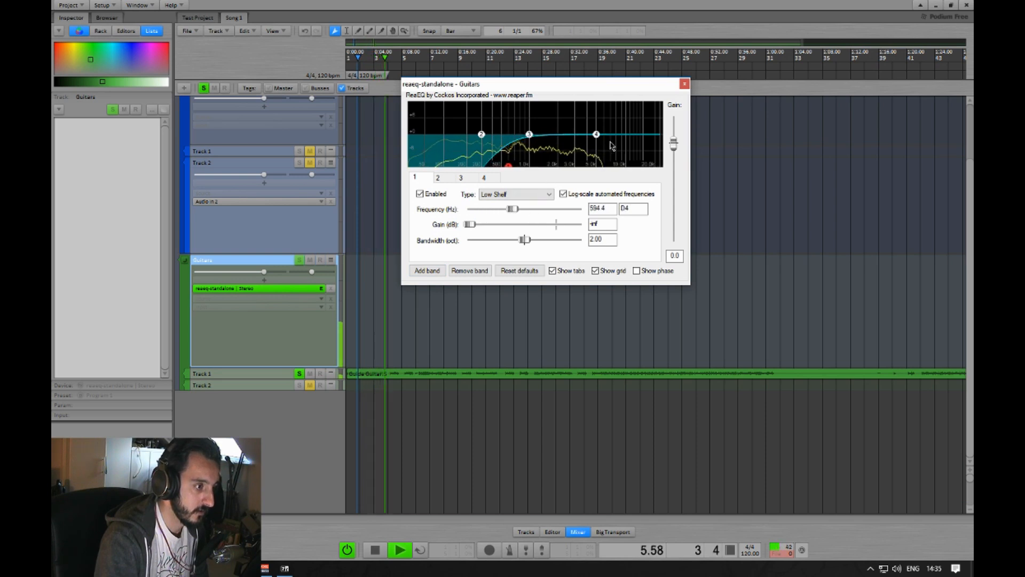
pyautogui.moveTo(597, 134); pyautogui.dragTo(661, 192)
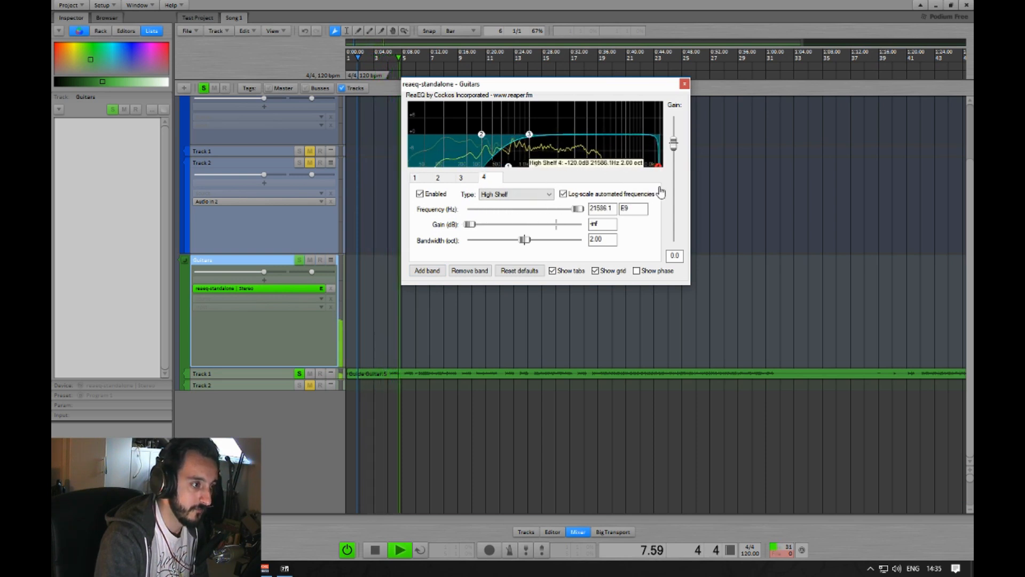
pyautogui.moveTo(509, 167); pyautogui.dragTo(470, 174)
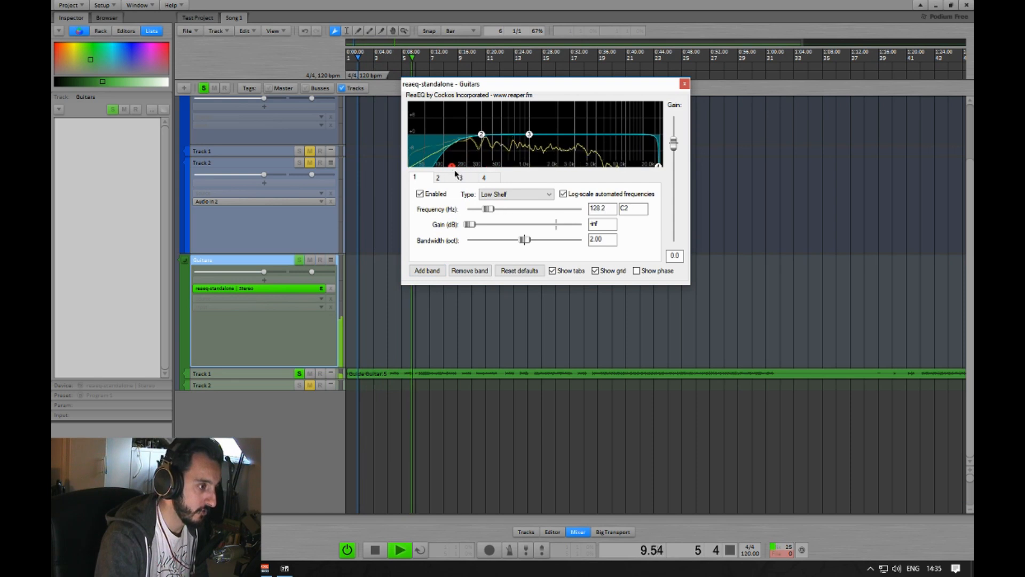
pyautogui.moveTo(530, 134); pyautogui.dragTo(516, 128)
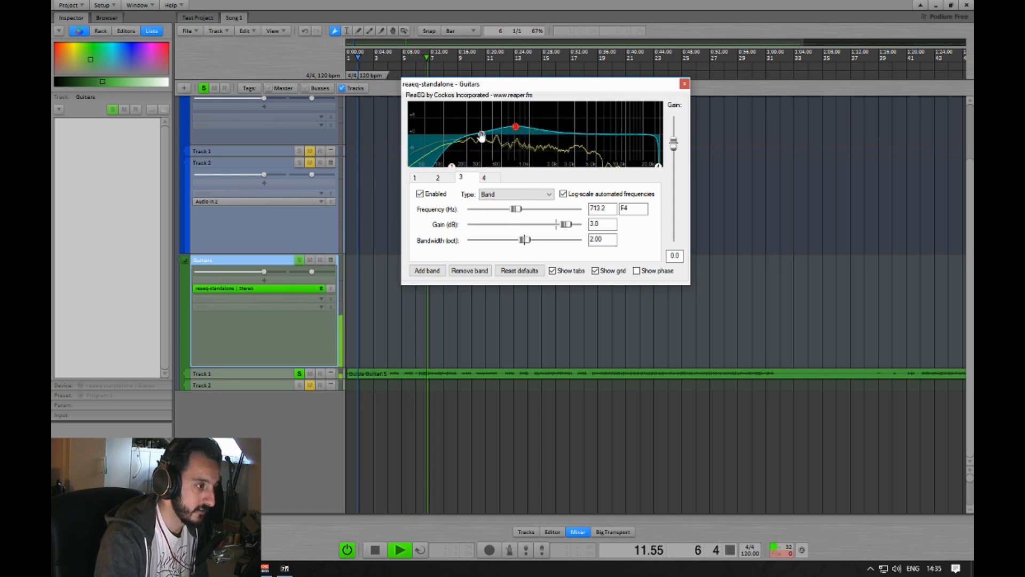
pyautogui.moveTo(606, 135); pyautogui.dragTo(603, 133)
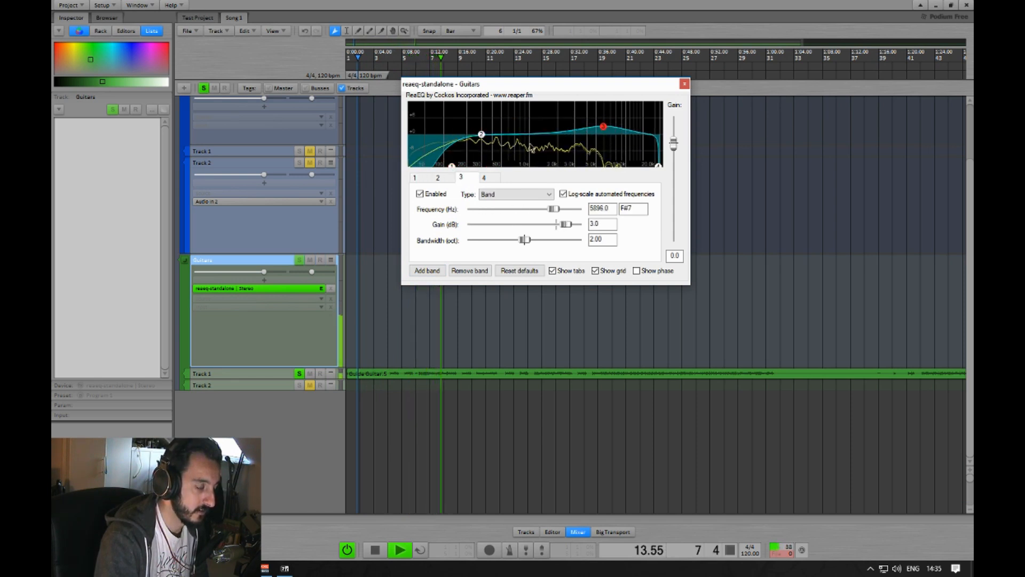
# Step: Boost ReaEQ's band 2 in the lows by about 3 dB with a bandwidth of about 1.12 octaves, close the editor and stop playback
pyautogui.moveTo(481, 134); pyautogui.dragTo(468, 128)
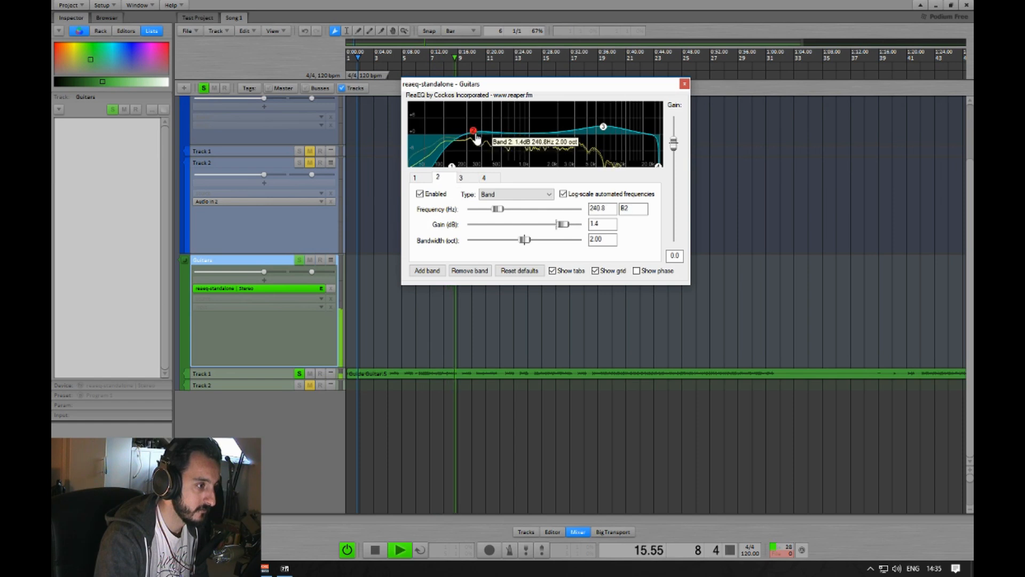
pyautogui.moveTo(564, 225)
pyautogui.mouseDown()
pyautogui.moveTo(547, 224)
pyautogui.moveTo(562, 225)
pyautogui.mouseUp()
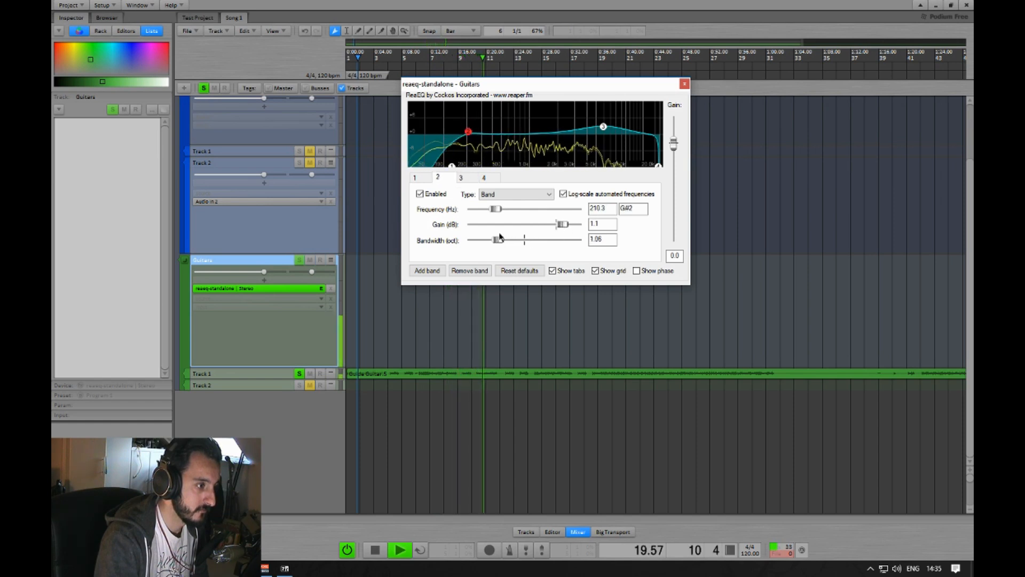
pyautogui.moveTo(563, 223); pyautogui.dragTo(565, 224)
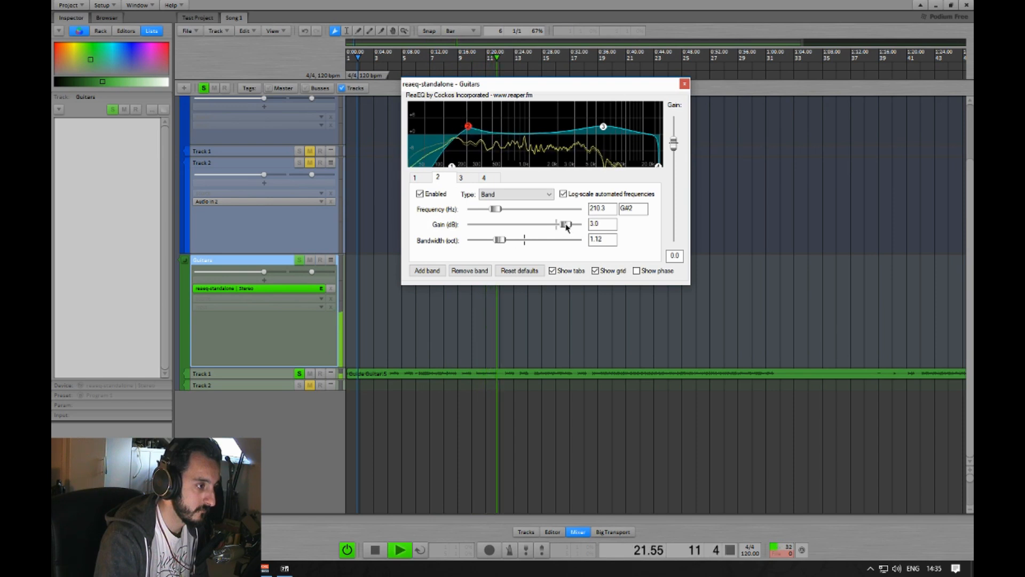
pyautogui.moveTo(468, 127); pyautogui.dragTo(461, 125)
pyautogui.click(684, 85)
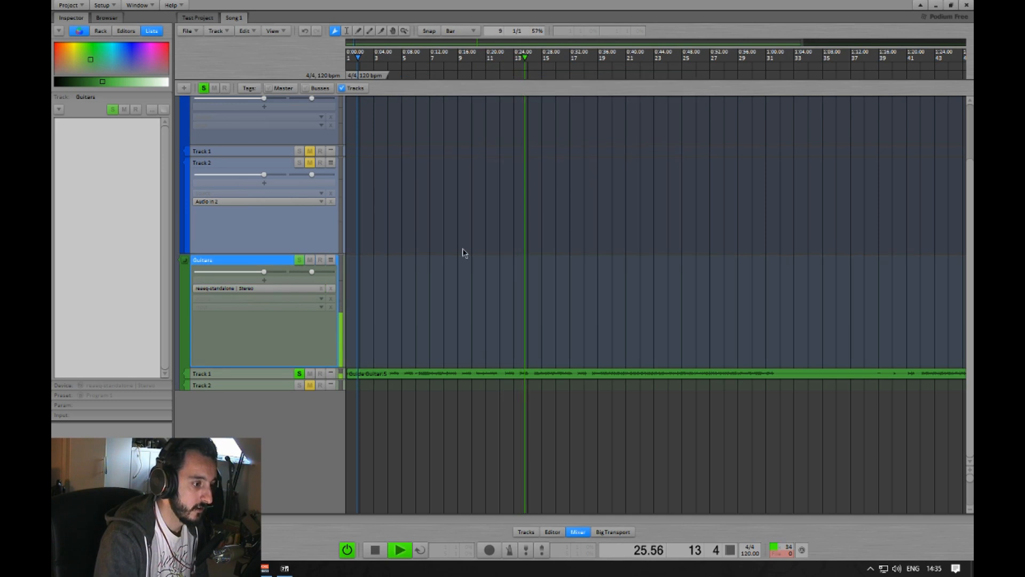
pyautogui.press('space')
# Step: Zoom in on the timeline around bars 5 to 20 and expand the Guitars group's Track 1 lane to show its waveform
pyautogui.scroll(2, 451, 318)
pyautogui.scroll(2, 423, 309)
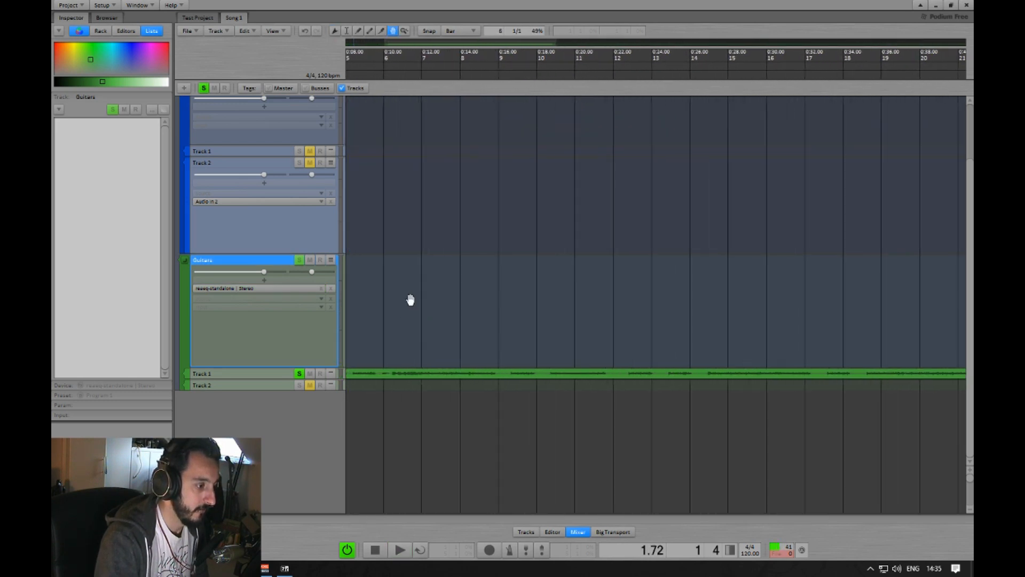
pyautogui.moveTo(410, 299); pyautogui.dragTo(400, 341)
pyautogui.click(331, 333)
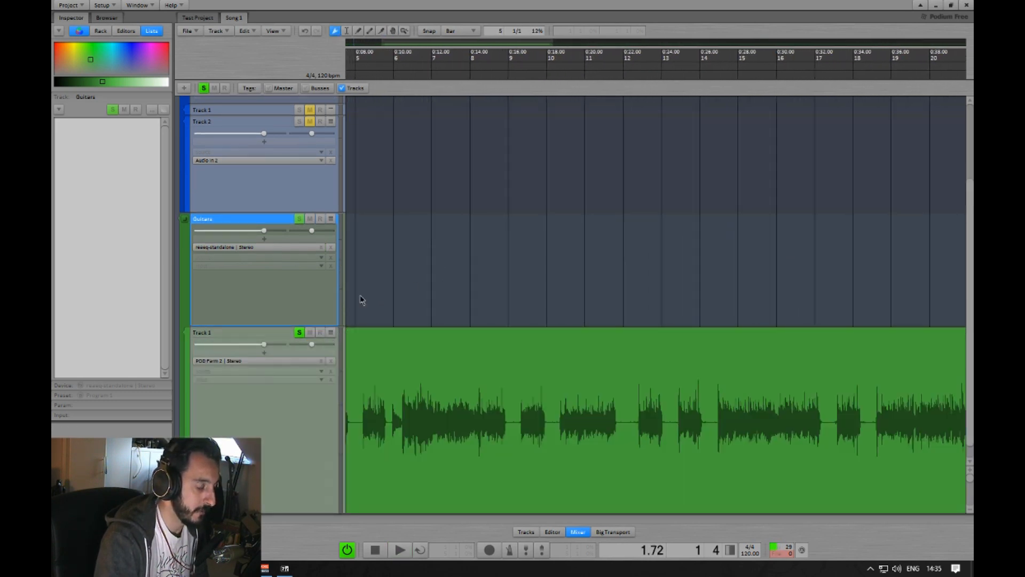
# Step: Place the edit cursor at several off-grid positions in the empty lanes above the guitar clip with Snap off
pyautogui.click(404, 160)
pyautogui.click(583, 208)
pyautogui.click(424, 227)
pyautogui.click(512, 218)
pyautogui.click(622, 211)
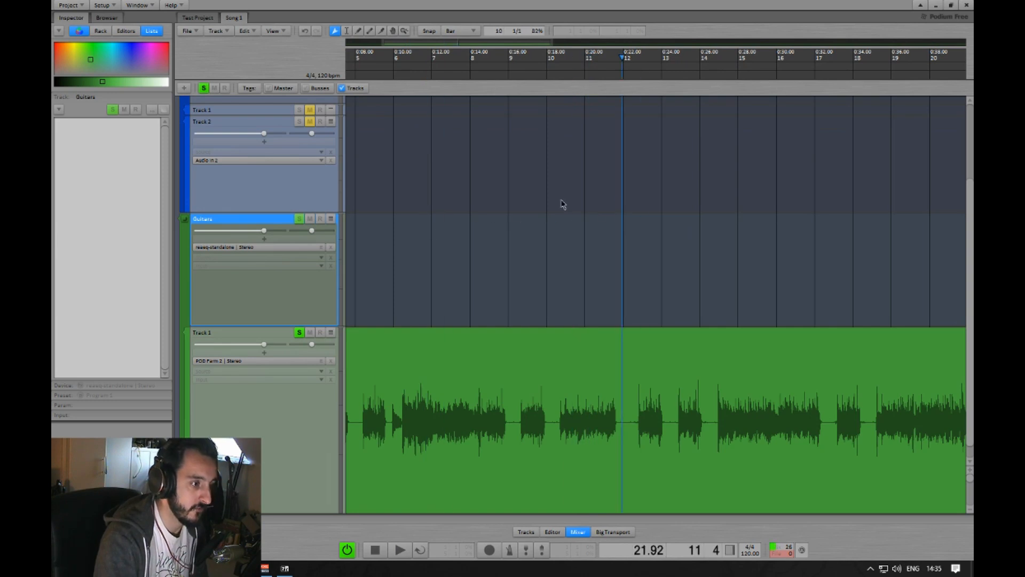
pyautogui.moveTo(523, 183); pyautogui.dragTo(546, 209)
pyautogui.click(471, 245)
pyautogui.click(444, 250)
pyautogui.click(535, 220)
# Step: Place the edit cursor in the silent gap after the Guide Guitar clip's opening phrase, just before bar 4
pyautogui.moveTo(530, 256); pyautogui.dragTo(652, 73)
pyautogui.click(453, 260)
pyautogui.click(462, 265)
pyautogui.click(453, 267)
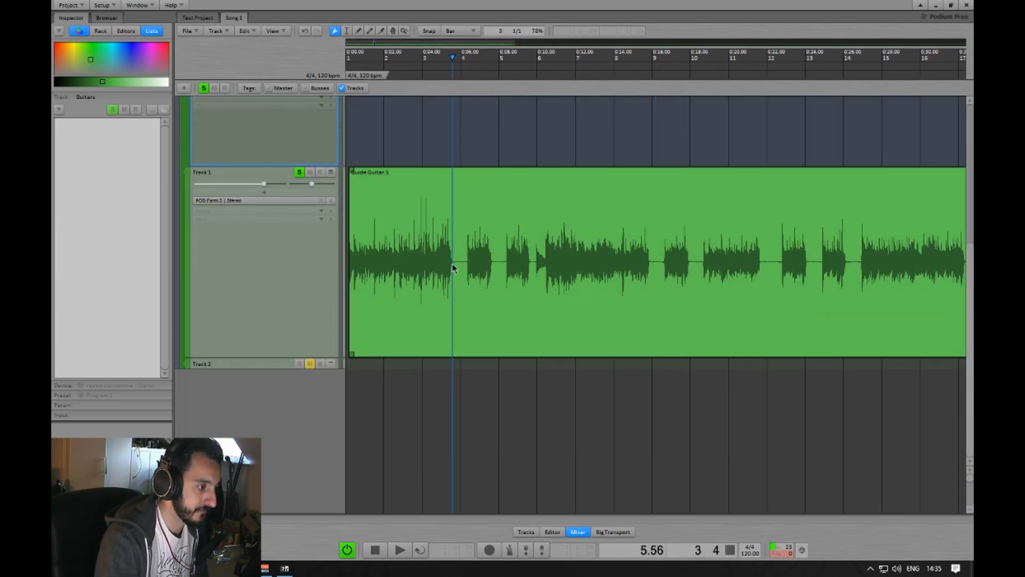
pyautogui.moveTo(520, 374); pyautogui.dragTo(524, 375)
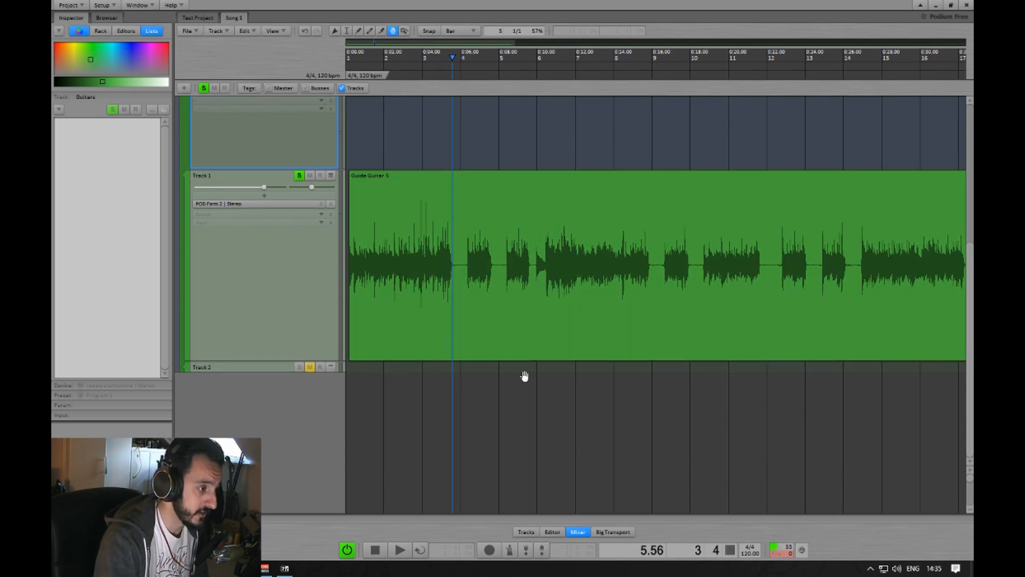
# Step: Play the guitar clip briefly from the silent gap before bar 4 and stop playback
pyautogui.press('space')
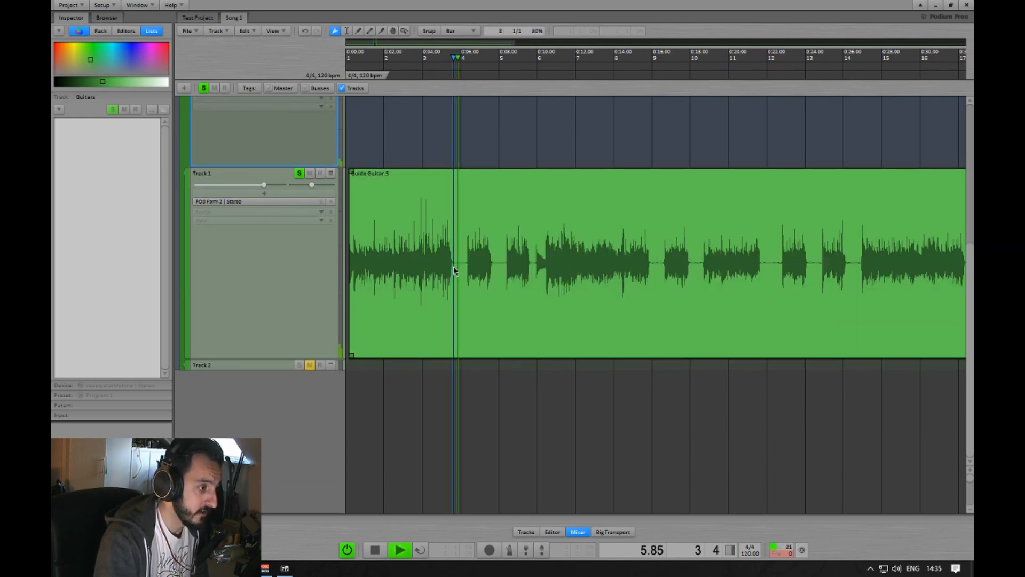
pyautogui.press('space')
pyautogui.press('space')
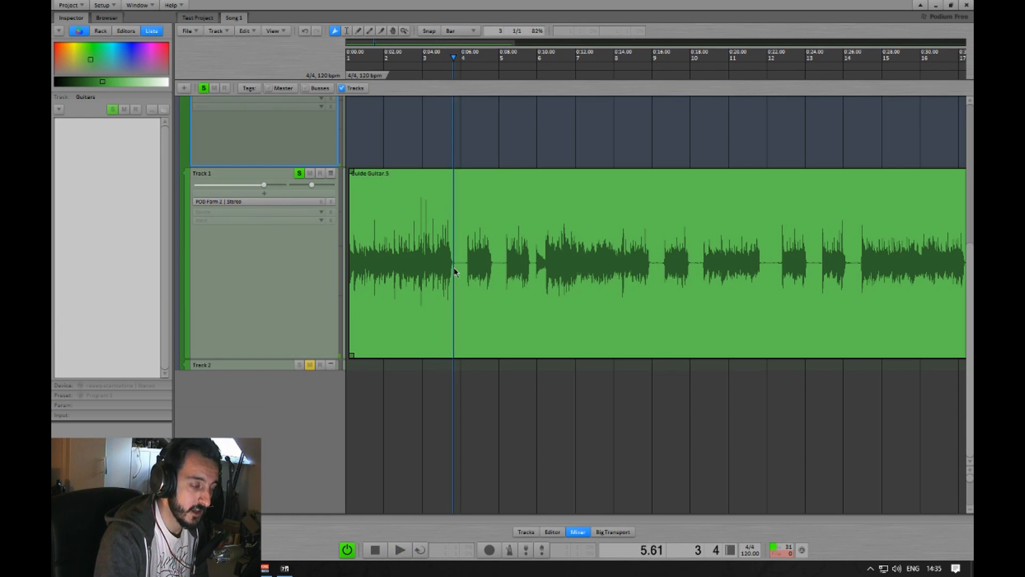
pyautogui.scroll(1, 454, 271)
pyautogui.press('space')
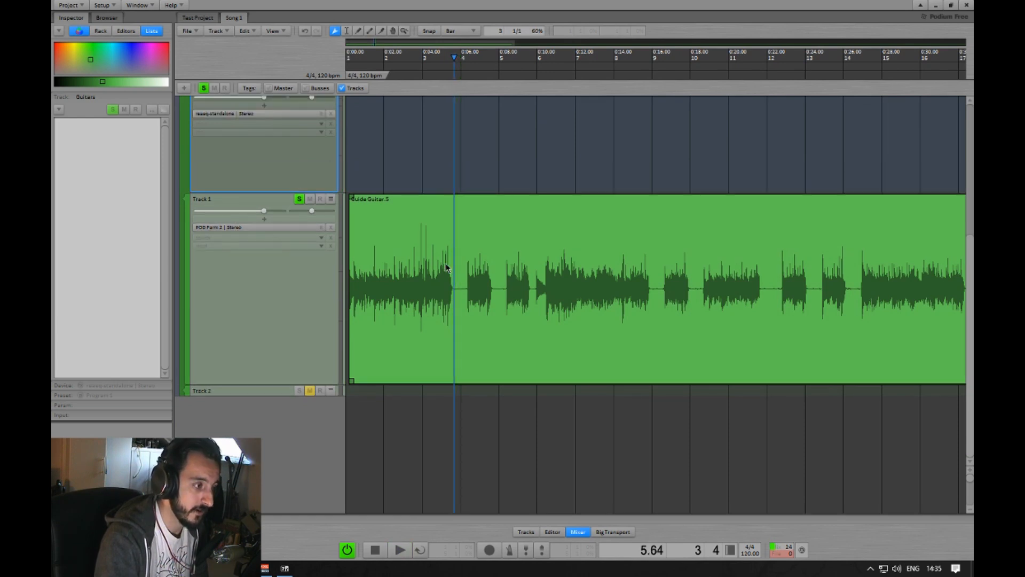
# Step: Zoom in closely on the silent gap, move the edit cursor freely within it and view the Snap grid options
pyautogui.scroll(12, 452, 295)
pyautogui.moveTo(494, 269); pyautogui.dragTo(602, 229)
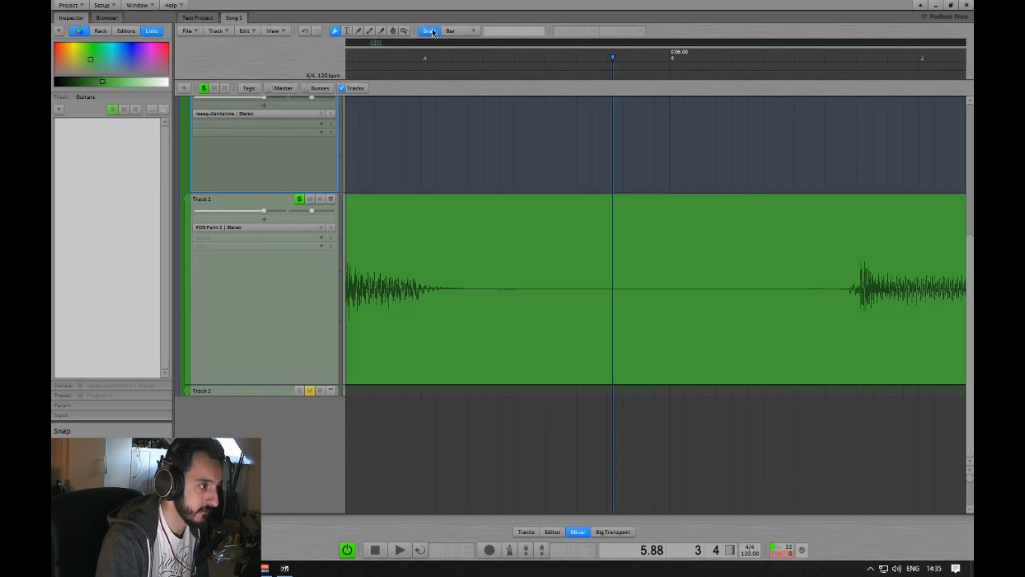
pyautogui.click(475, 32)
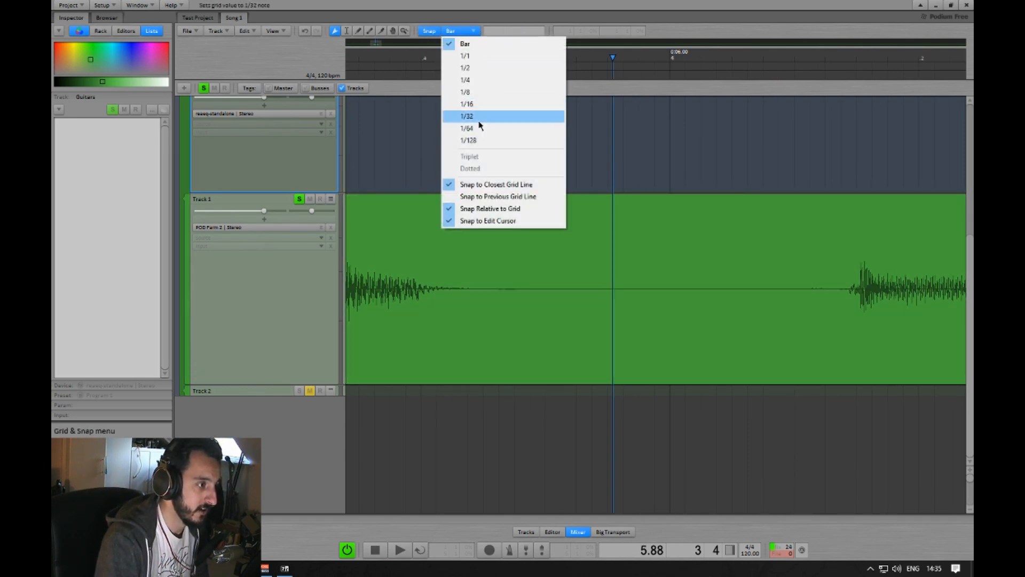
pyautogui.click(653, 143)
# Step: Move the edit cursor freely with Snap off, turn Snap on with the Bar grid and place the cursor on bar 4
pyautogui.moveTo(481, 167); pyautogui.dragTo(396, 163)
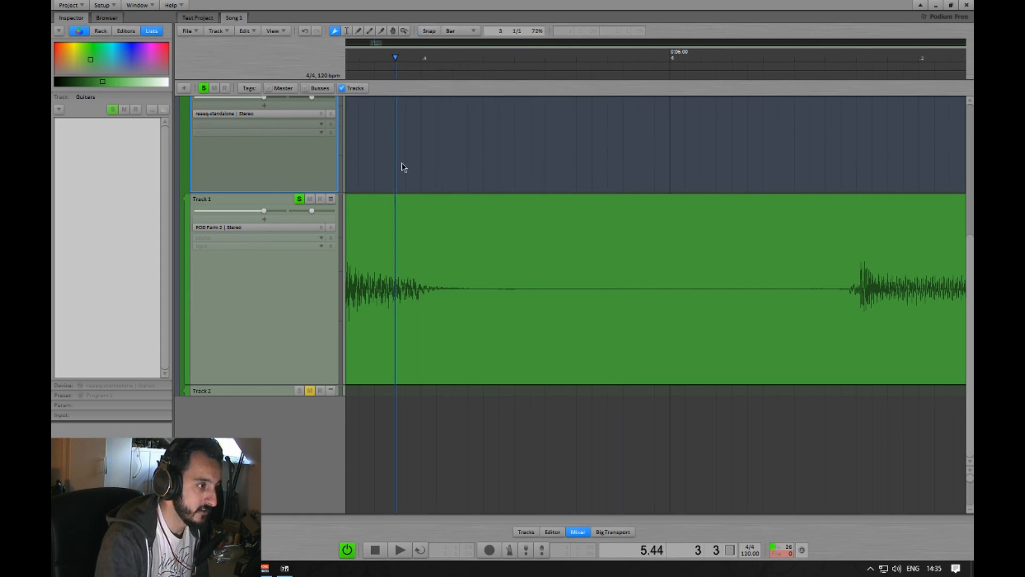
pyautogui.click(502, 146)
pyautogui.click(972, 152)
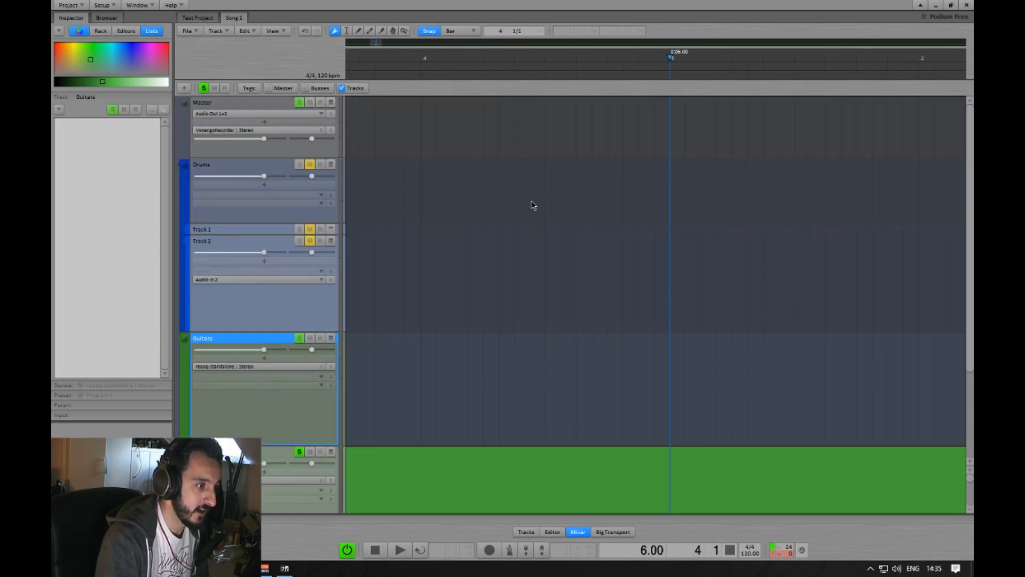
# Step: Turn Snap off and split the Guide Guitar clip in the silence just after the opening phrase, at about 5.67 s
pyautogui.moveTo(539, 258); pyautogui.dragTo(764, 230)
pyautogui.click(524, 220)
pyautogui.scroll(1, 618, 221)
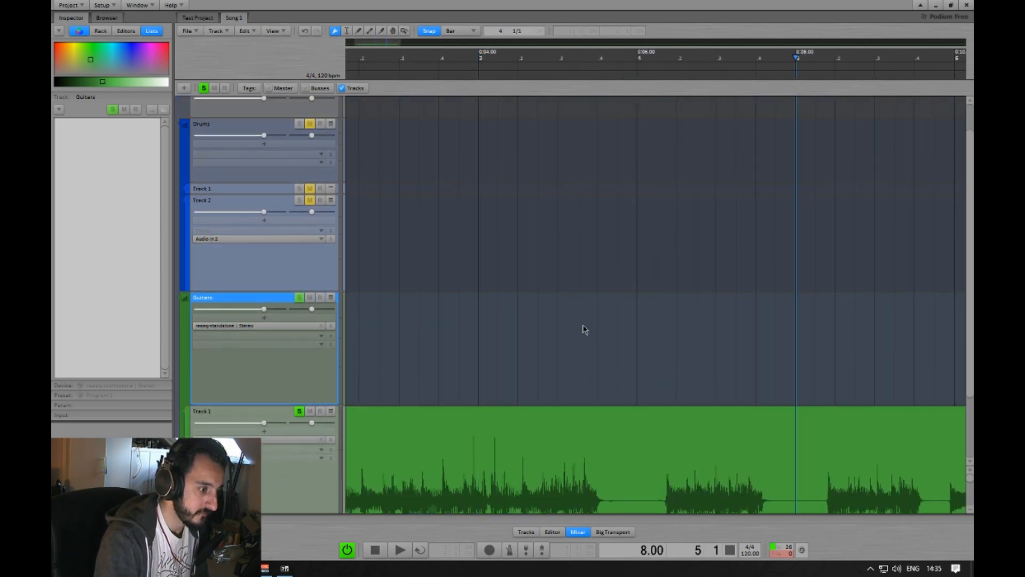
pyautogui.scroll(-2, 585, 330)
pyautogui.moveTo(630, 306); pyautogui.dragTo(499, 156)
pyautogui.moveTo(508, 298); pyautogui.dragTo(433, 300)
pyautogui.click(495, 254)
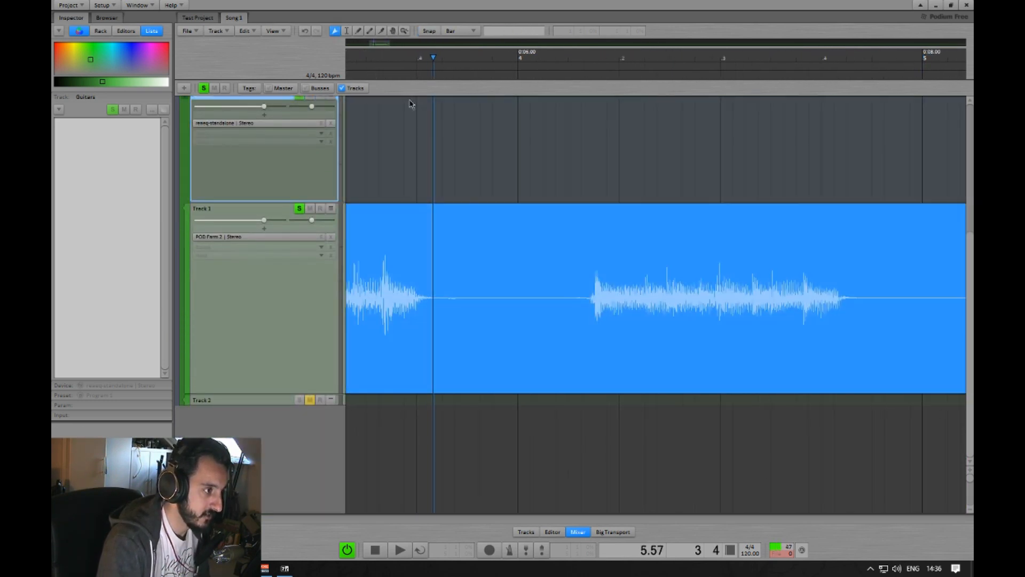
pyautogui.moveTo(443, 134)
pyautogui.mouseDown()
pyautogui.moveTo(417, 140)
pyautogui.moveTo(453, 140)
pyautogui.mouseUp()
pyautogui.press('s')
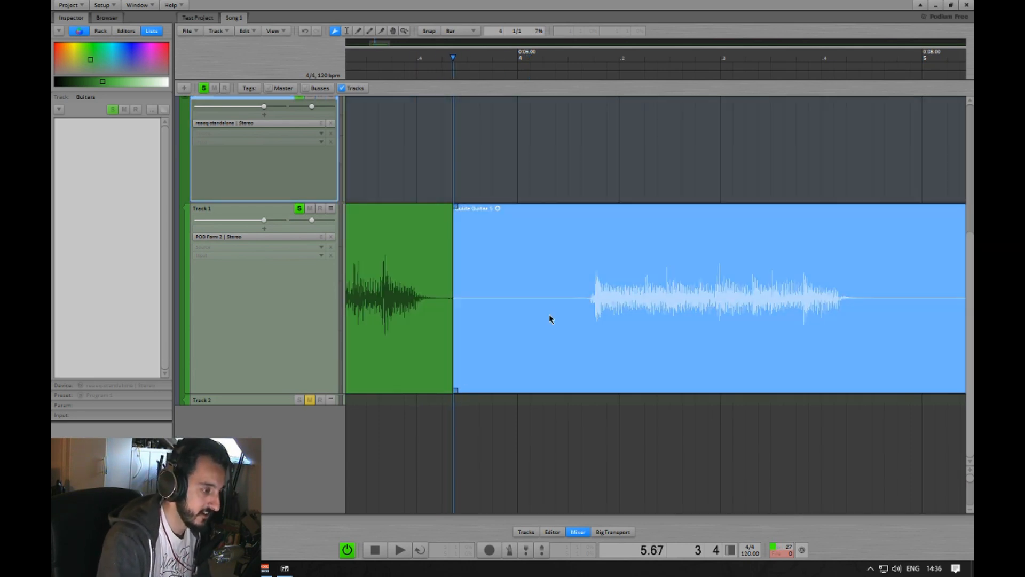
# Step: Split the guitar clip again at about 6.35 s, just before the next phrase, and delete the silent piece between the cuts
pyautogui.click(592, 319)
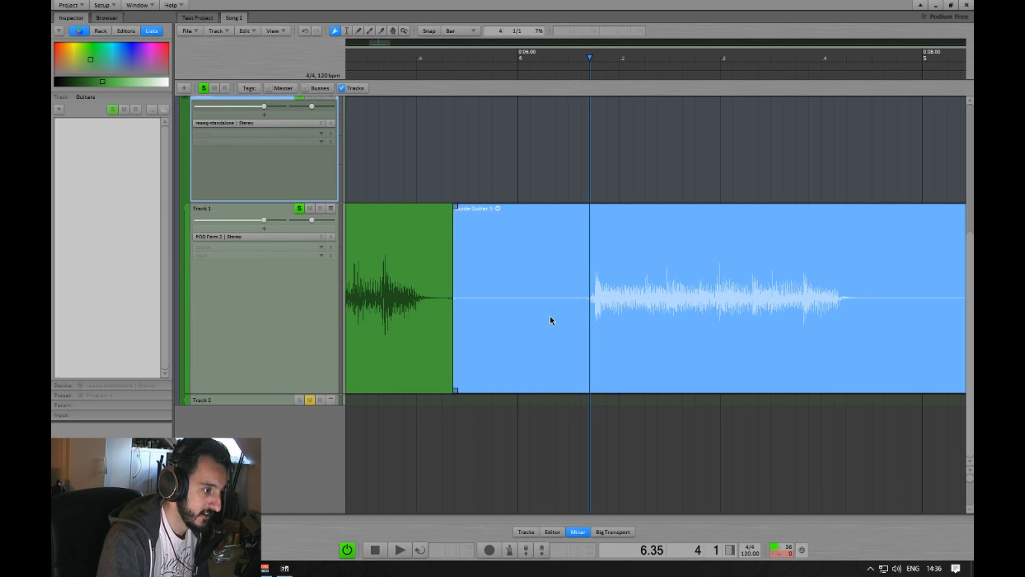
pyautogui.press('s')
pyautogui.click(509, 304)
pyautogui.press('Delete')
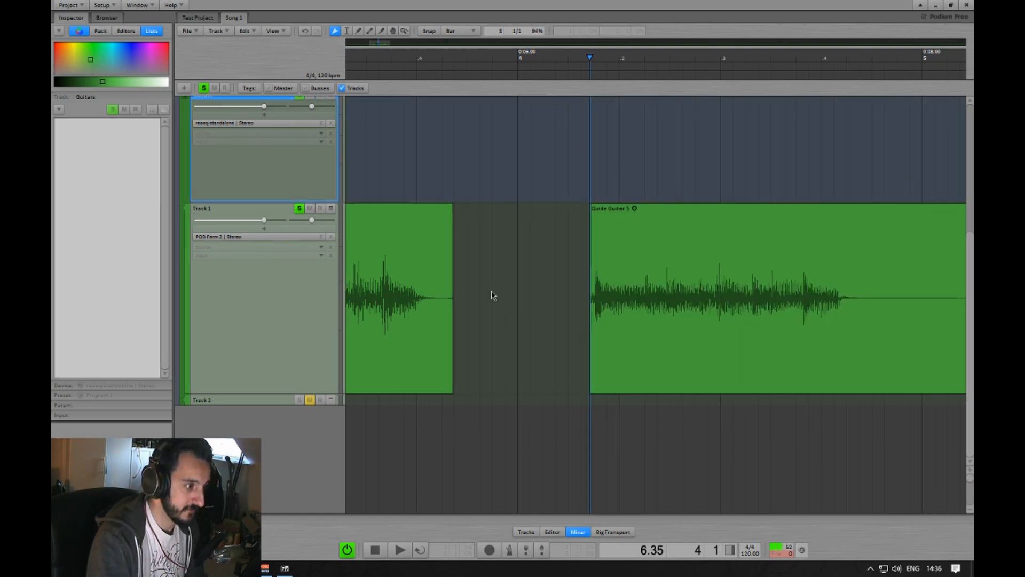
# Step: Play the remaining guitar clip briefly from its start and from the silent gap just before bar 5
pyautogui.click(603, 220)
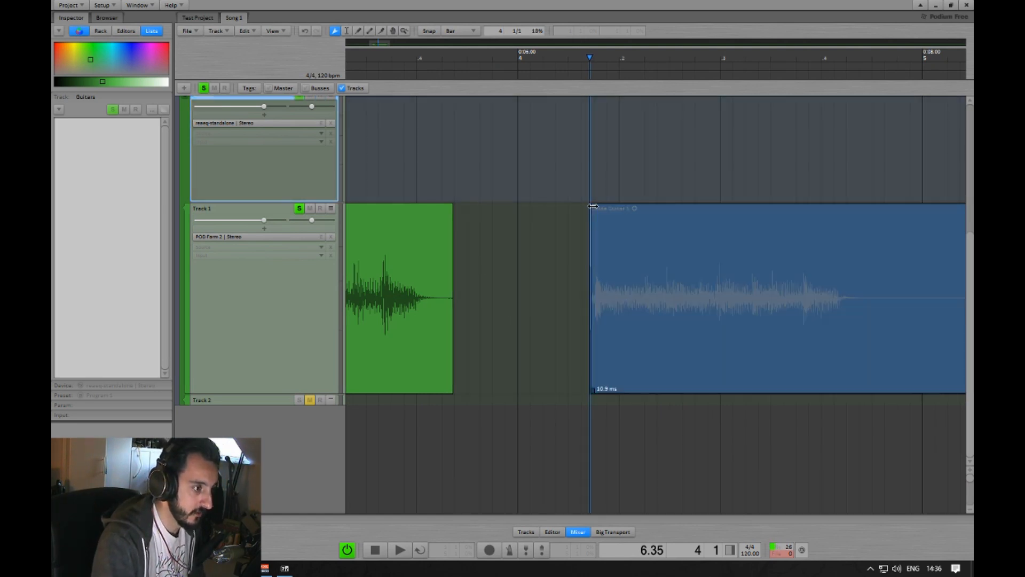
pyautogui.moveTo(587, 192); pyautogui.dragTo(910, 86)
pyautogui.middleClick(522, 235)
pyautogui.press('space')
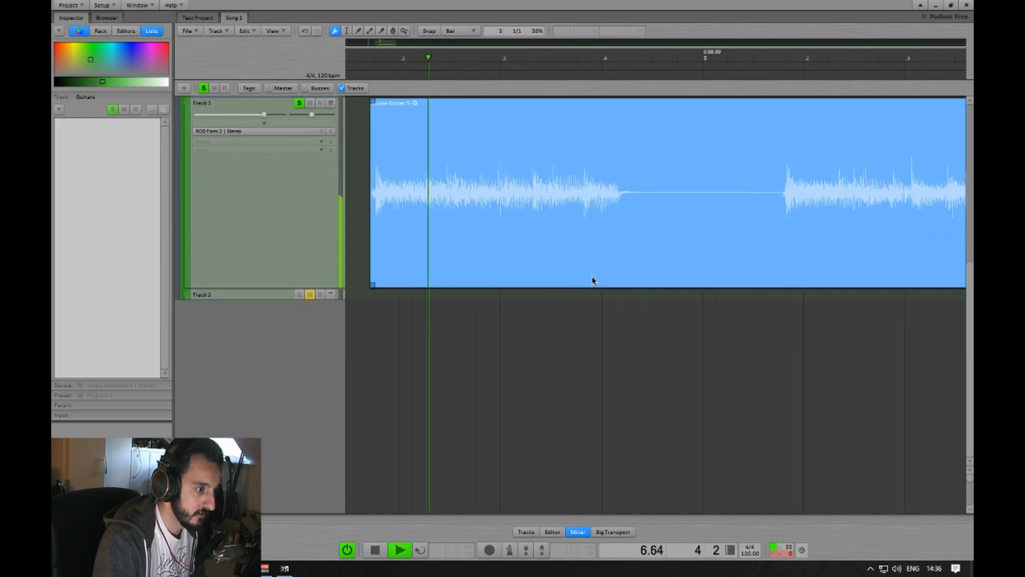
pyautogui.press('space')
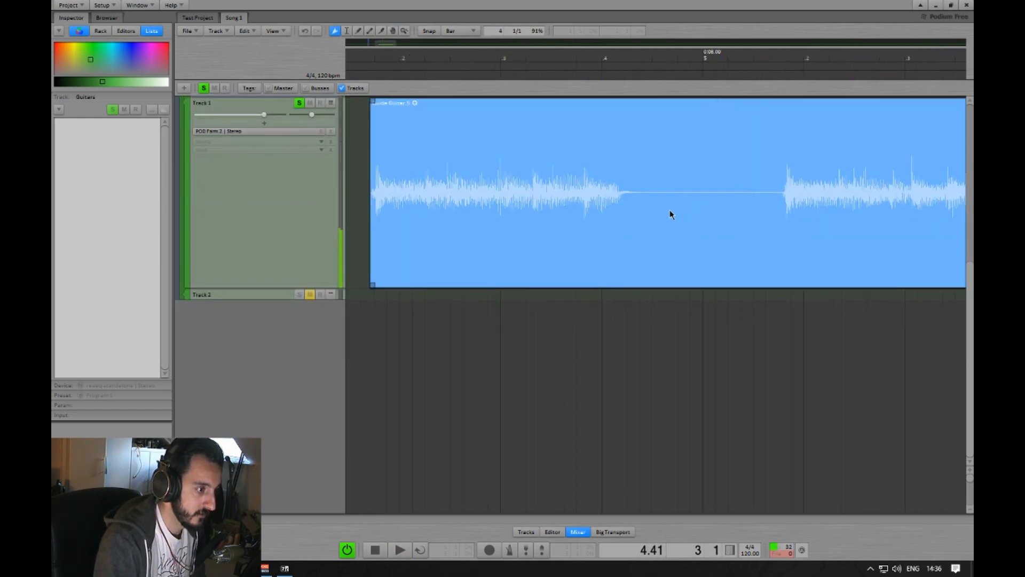
pyautogui.middleClick(664, 210)
pyautogui.press('space')
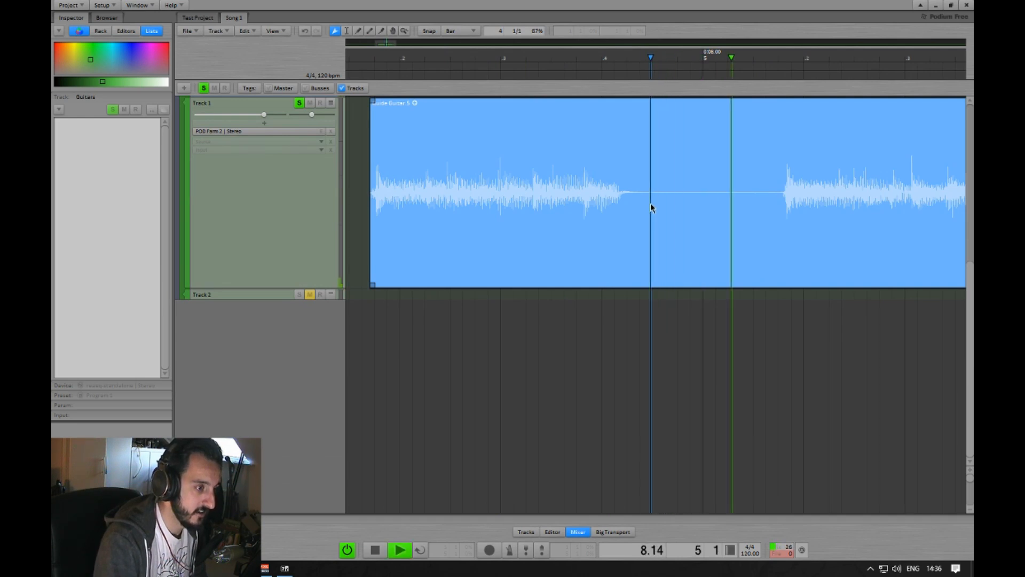
pyautogui.press('space')
pyautogui.press('space')
pyautogui.press('space')
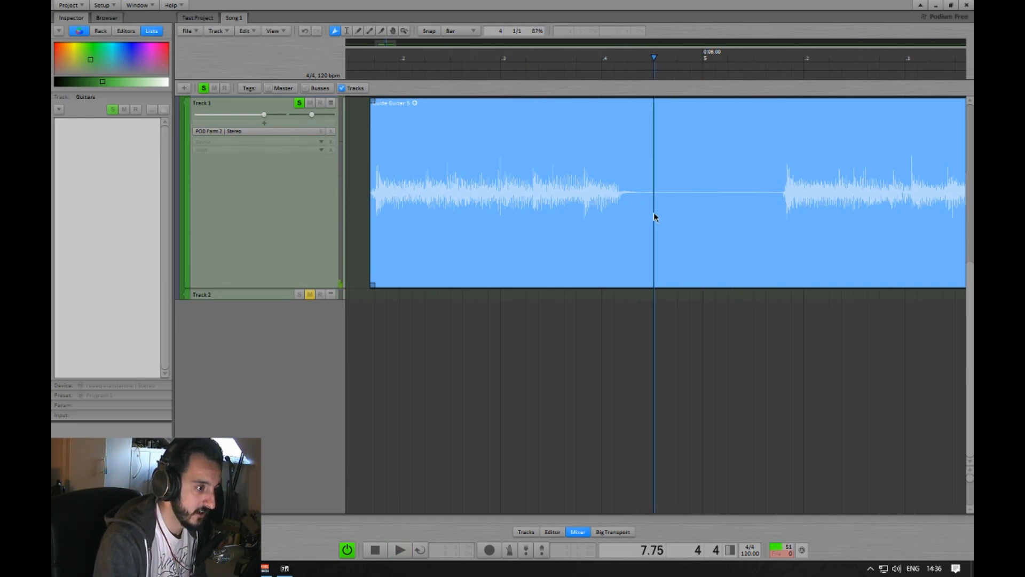
# Step: Split the guitar clip at about 7.68 s and 8.38 s around the gap near bar 5 and delete the silent piece
pyautogui.middleClick(641, 215)
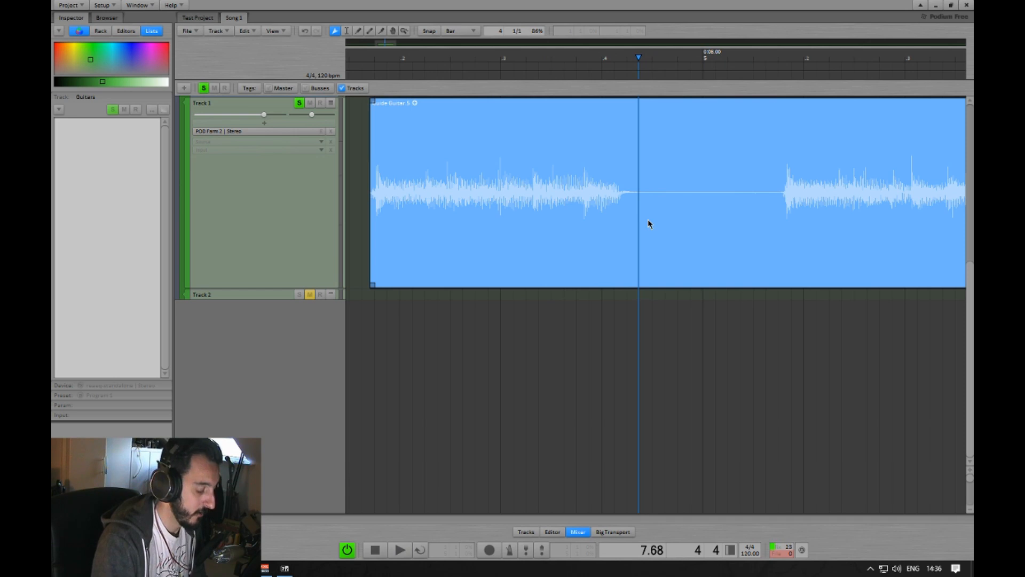
pyautogui.press('s')
pyautogui.click(629, 172)
pyautogui.moveTo(727, 225); pyautogui.dragTo(780, 236)
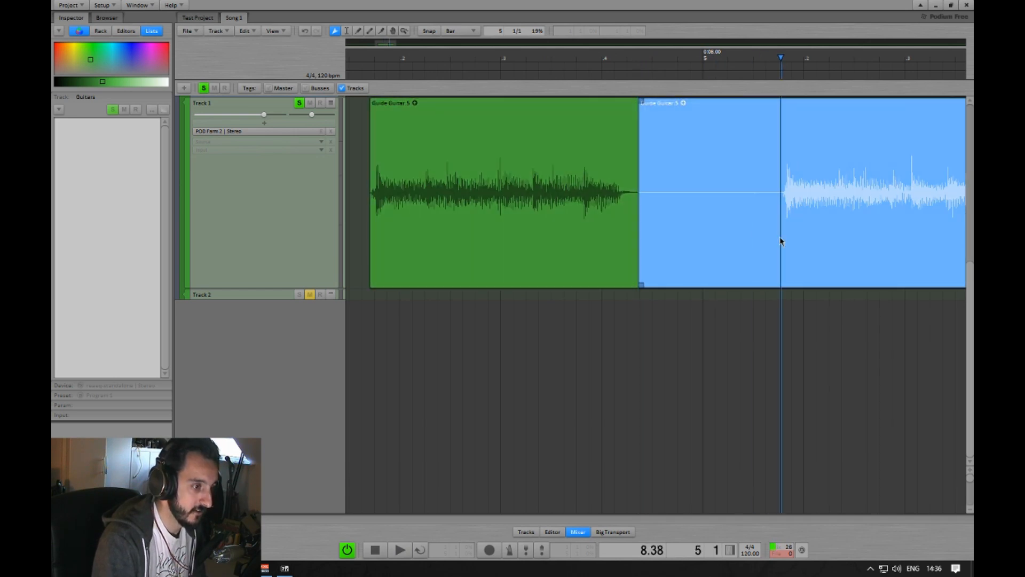
pyautogui.press('s')
pyautogui.click(746, 247)
pyautogui.press('Delete')
# Step: Turn on loop playback, set the loop range from just after bar 3 to beat 4 of bar 4 and play it briefly
pyautogui.moveTo(685, 213); pyautogui.dragTo(789, 220)
pyautogui.scroll(-3, 592, 322)
pyautogui.moveTo(609, 249); pyautogui.dragTo(545, 256)
pyautogui.scroll(-4, 512, 338)
pyautogui.moveTo(507, 345); pyautogui.dragTo(639, 481)
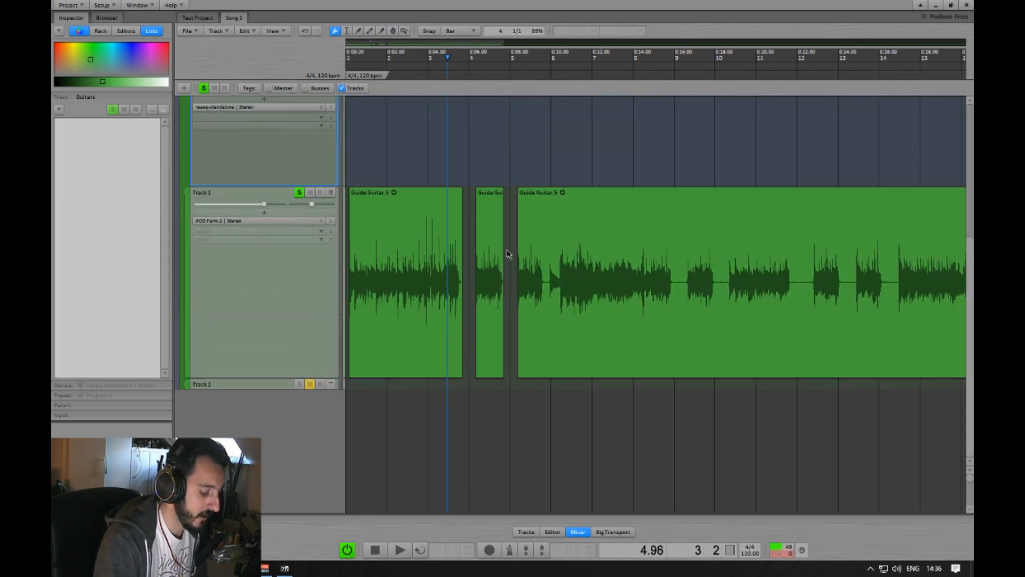
pyautogui.press('l')
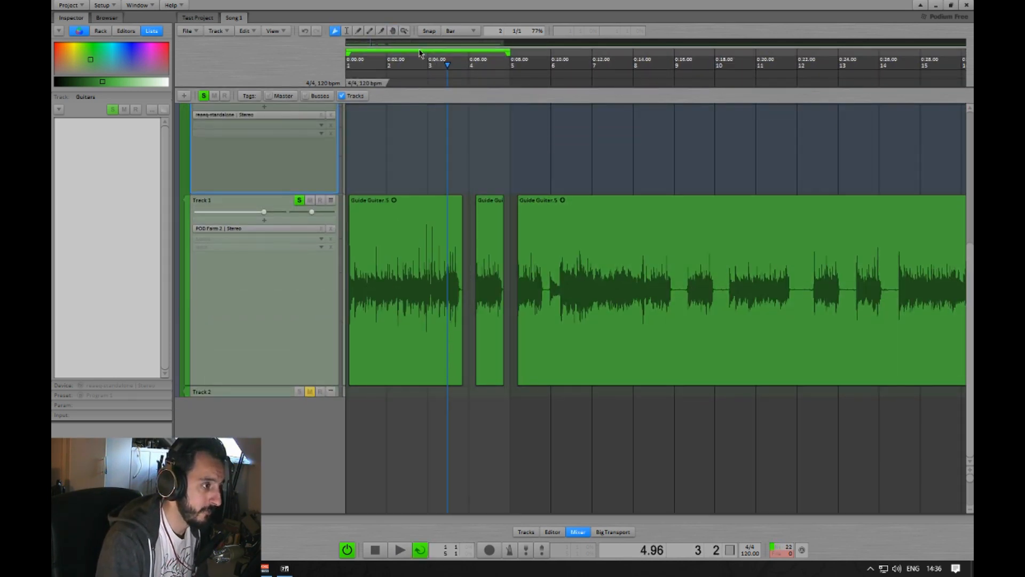
pyautogui.moveTo(420, 54); pyautogui.dragTo(523, 53)
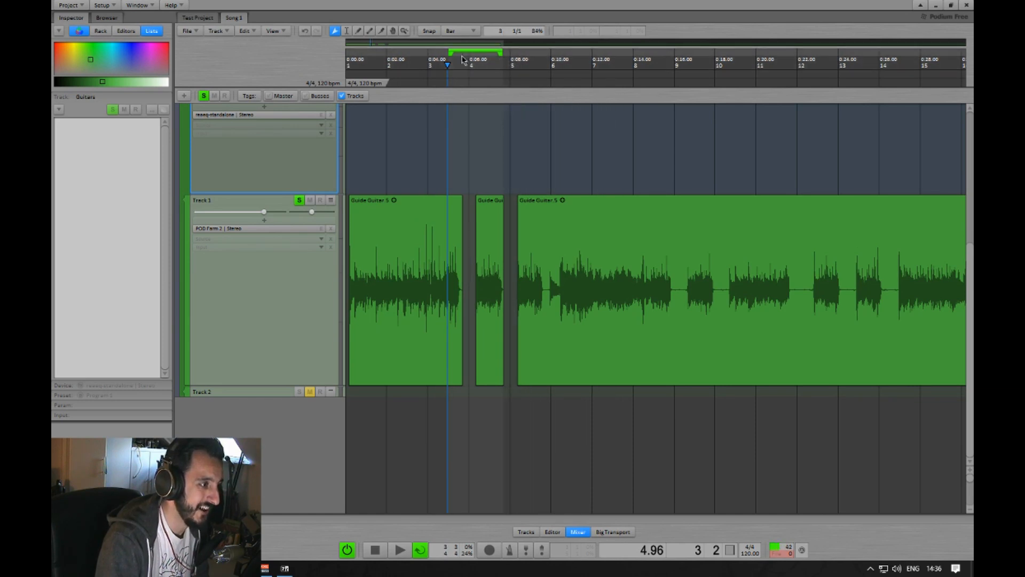
pyautogui.moveTo(458, 60); pyautogui.dragTo(435, 60)
pyautogui.press('space')
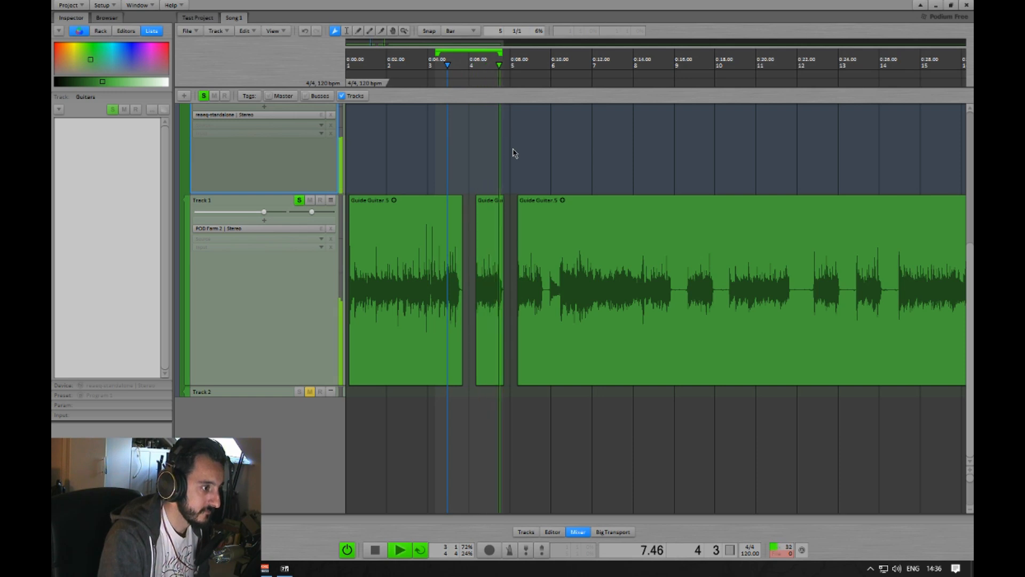
pyautogui.press('space')
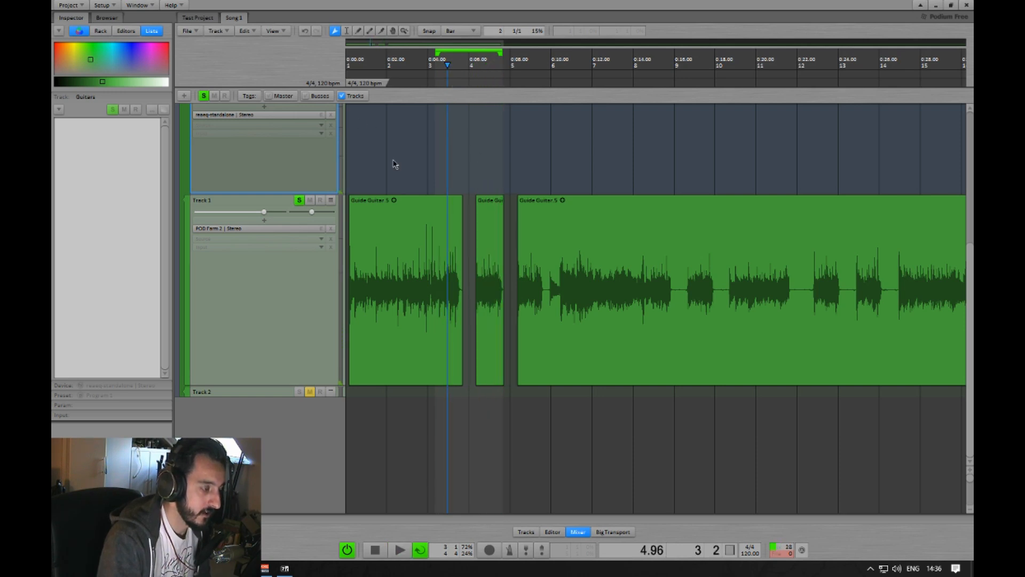
# Step: View the properties of the song's opening tempo event from both the timeline and the transport's tempo display
pyautogui.doubleClick(360, 85)
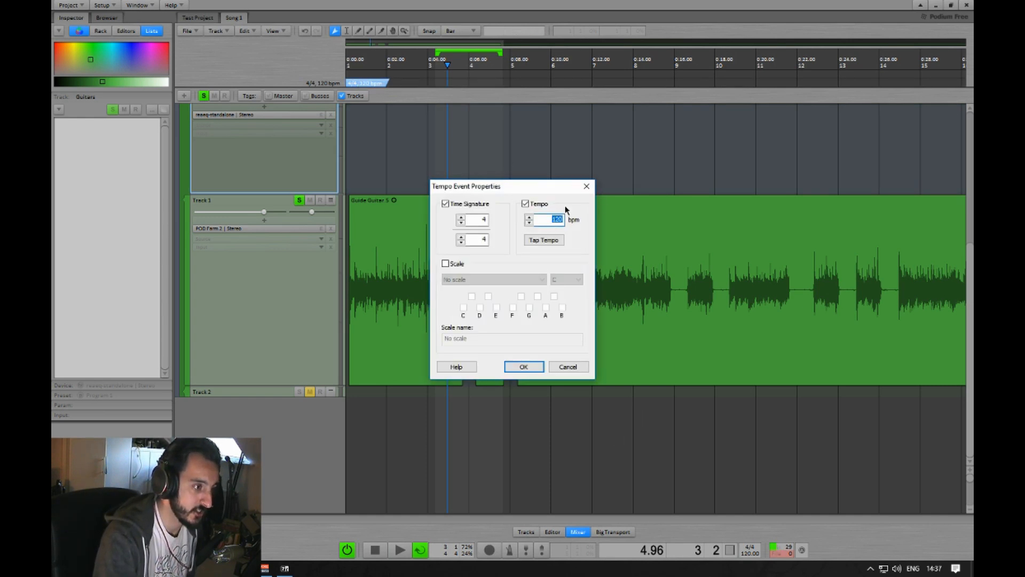
pyautogui.click(587, 187)
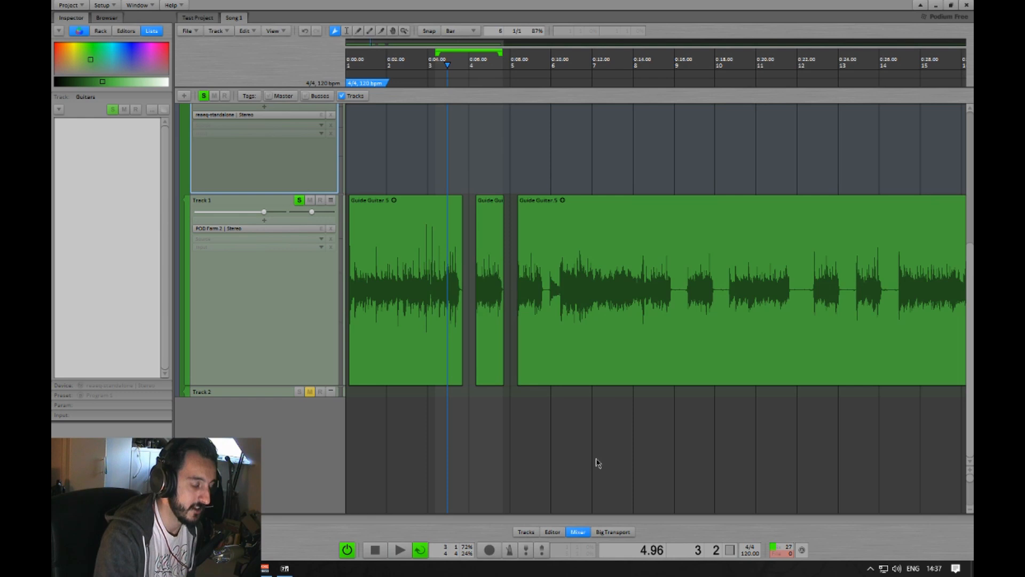
pyautogui.doubleClick(750, 551)
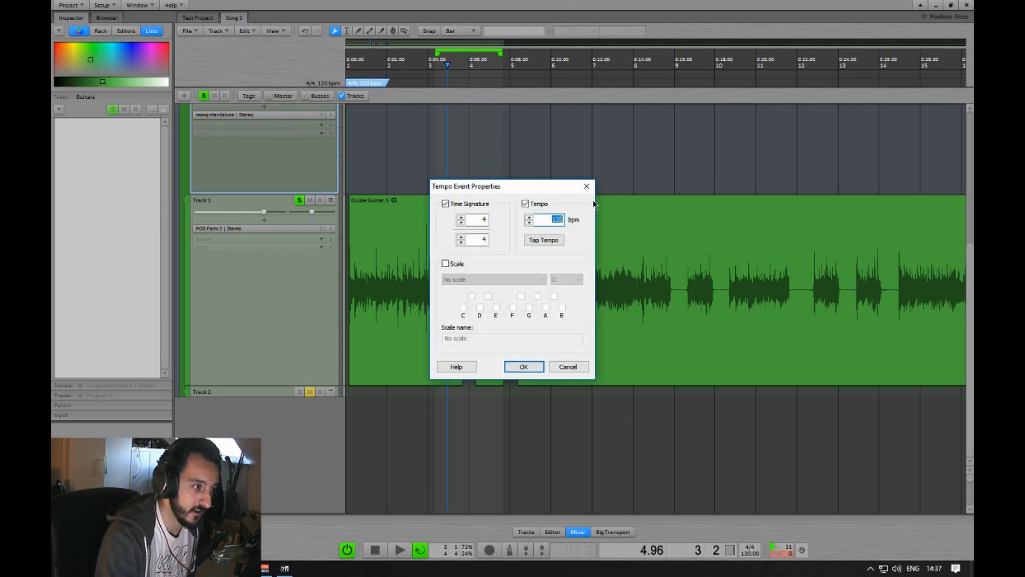
pyautogui.click(587, 185)
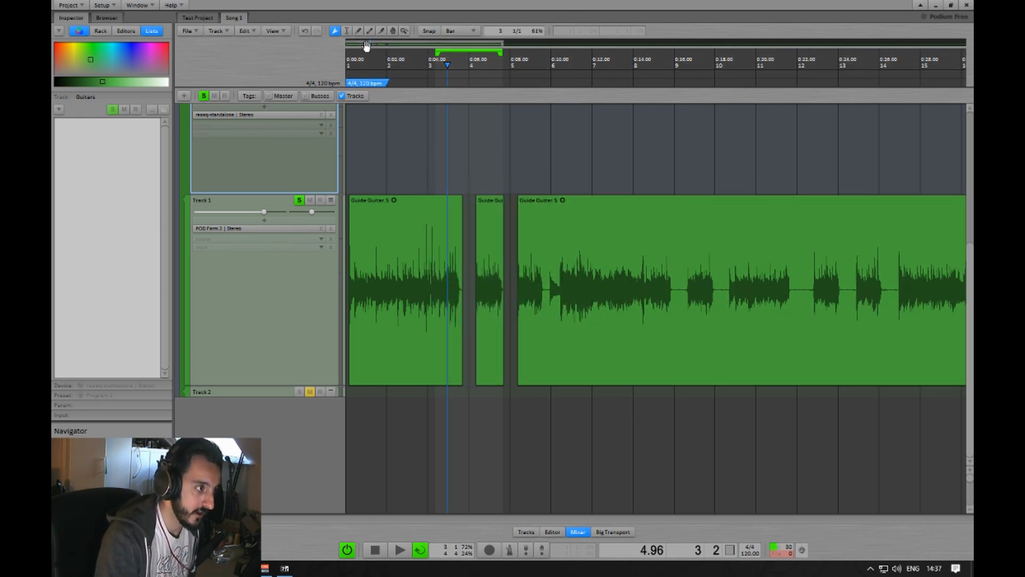
pyautogui.click(406, 129)
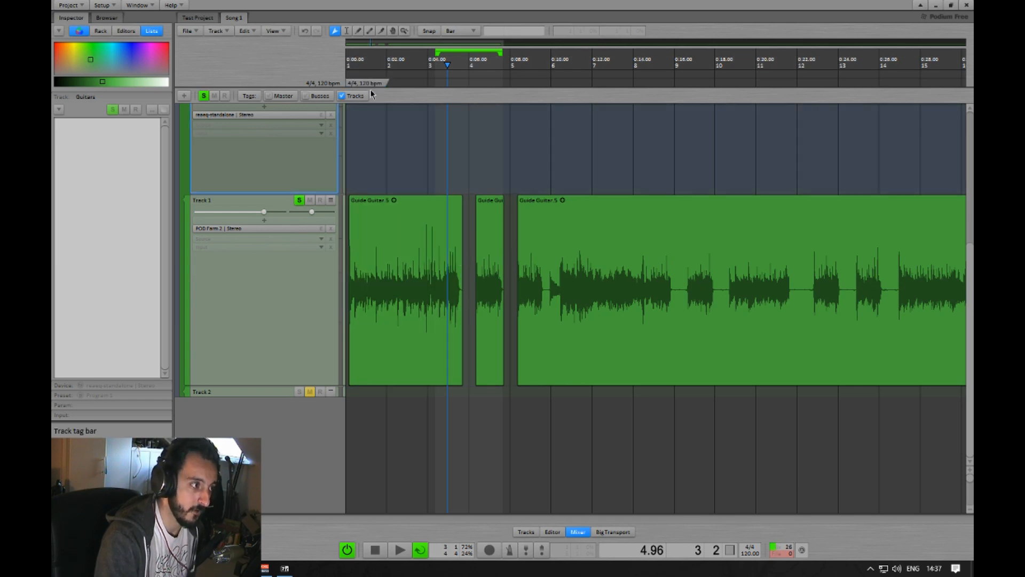
# Step: Add a second 4/4, 120 bpm tempo event, move it to just before bar 6 and return the edit cursor to the start
pyautogui.doubleClick(409, 86)
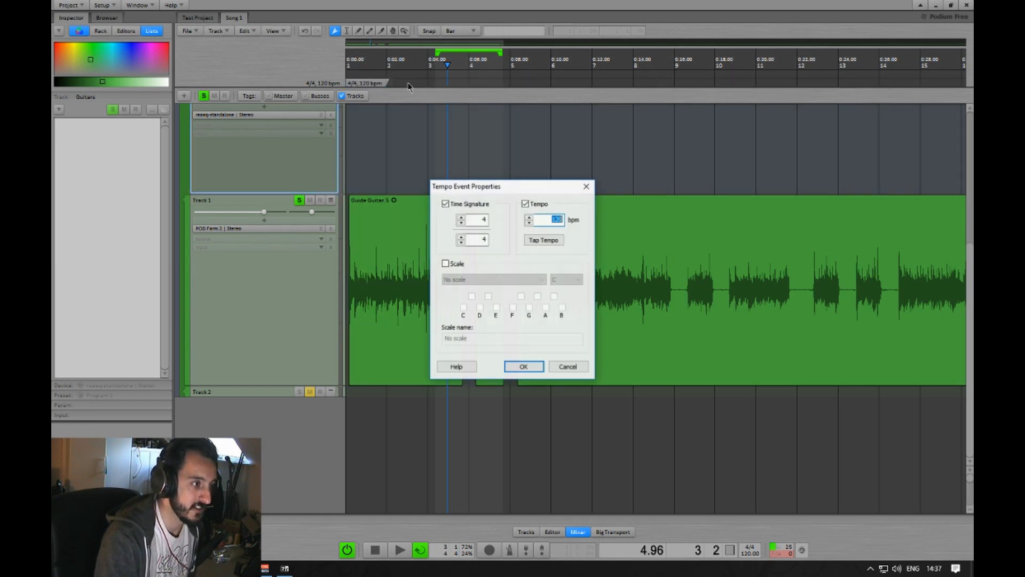
pyautogui.click(536, 366)
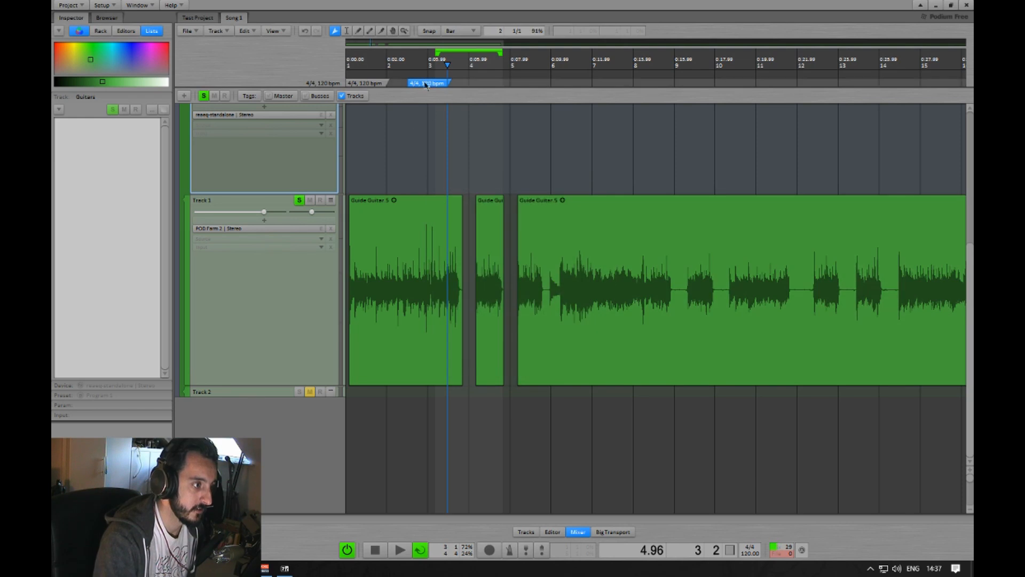
pyautogui.moveTo(556, 83); pyautogui.dragTo(555, 84)
pyautogui.moveTo(393, 63); pyautogui.dragTo(346, 63)
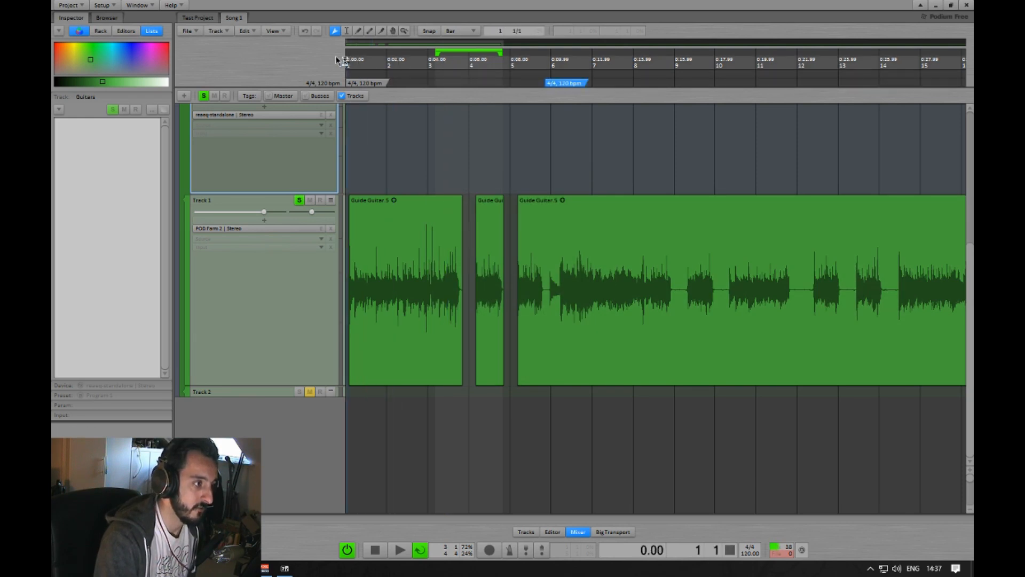
# Step: Set the second tempo event to 100 bpm and delete that tempo event
pyautogui.doubleClick(560, 83)
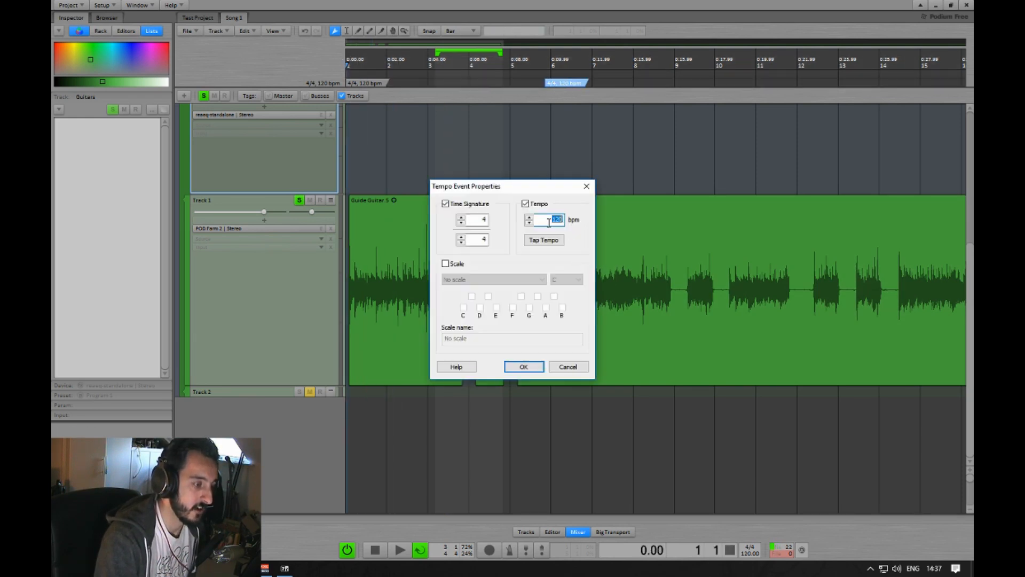
pyautogui.write('100')
pyautogui.press('Return')
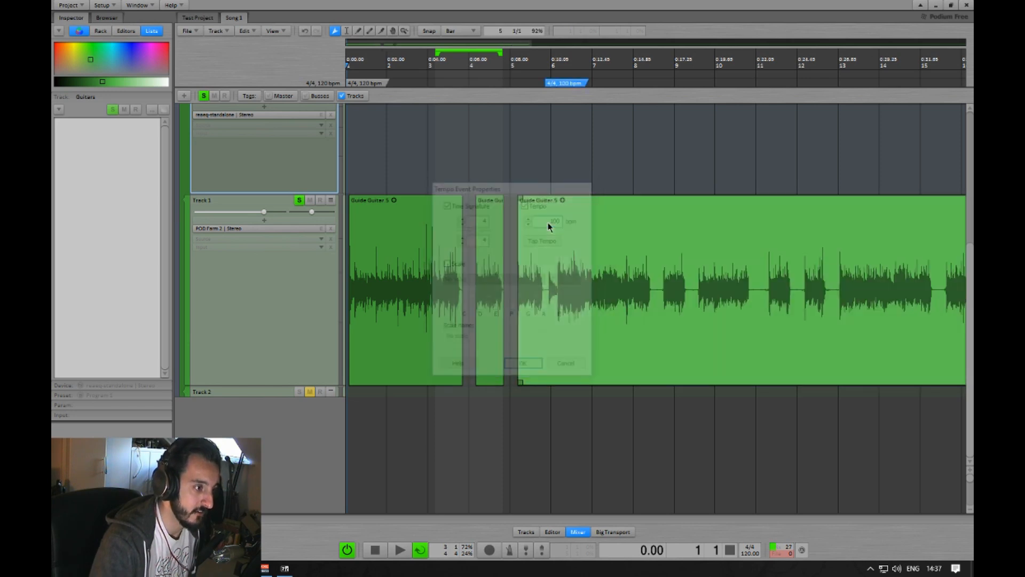
pyautogui.doubleClick(617, 85)
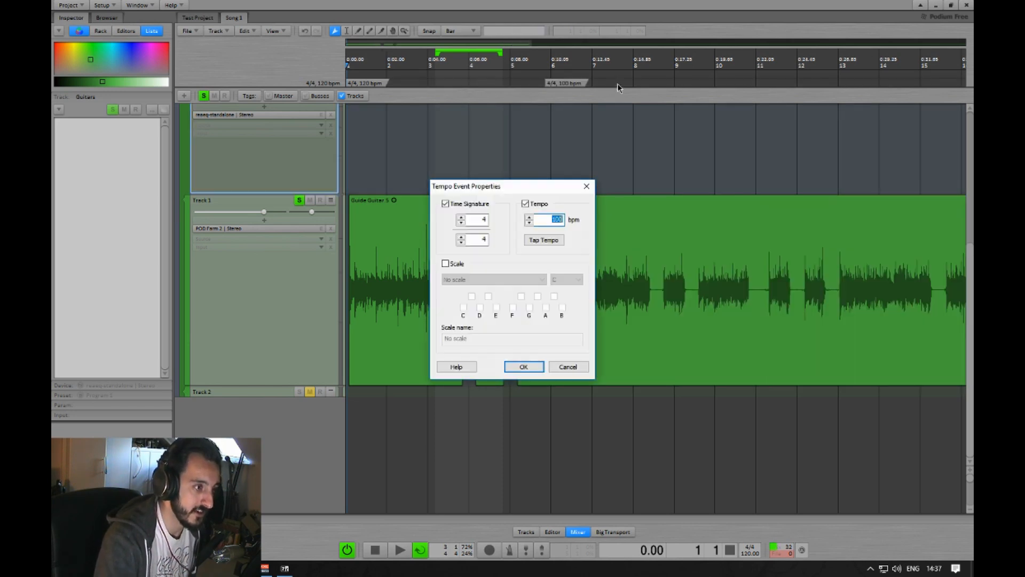
pyautogui.click(574, 367)
pyautogui.press('Delete')
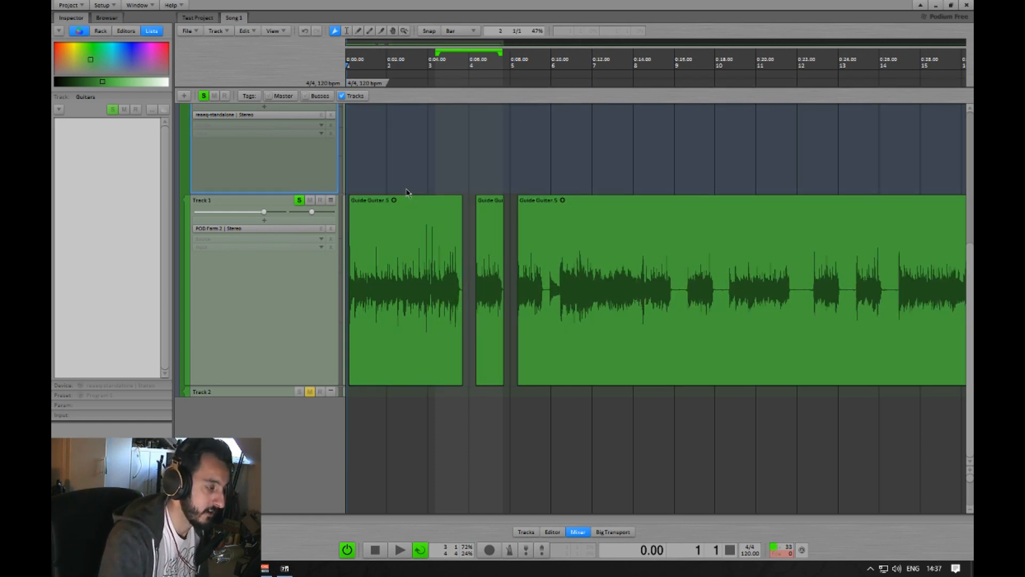
# Step: Turn loop playback off
pyautogui.moveTo(407, 190); pyautogui.dragTo(464, 169)
pyautogui.press('l')
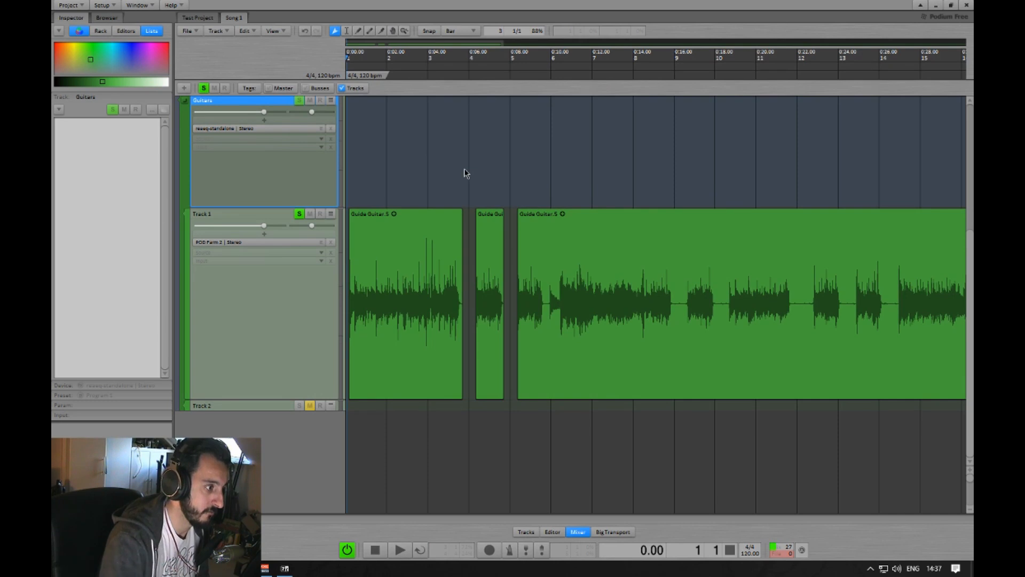
# Step: Examine the arrangement by panning across the tracks and timeline and zooming out to the whole Guide Guitar recording
pyautogui.scroll(-5, 434, 255)
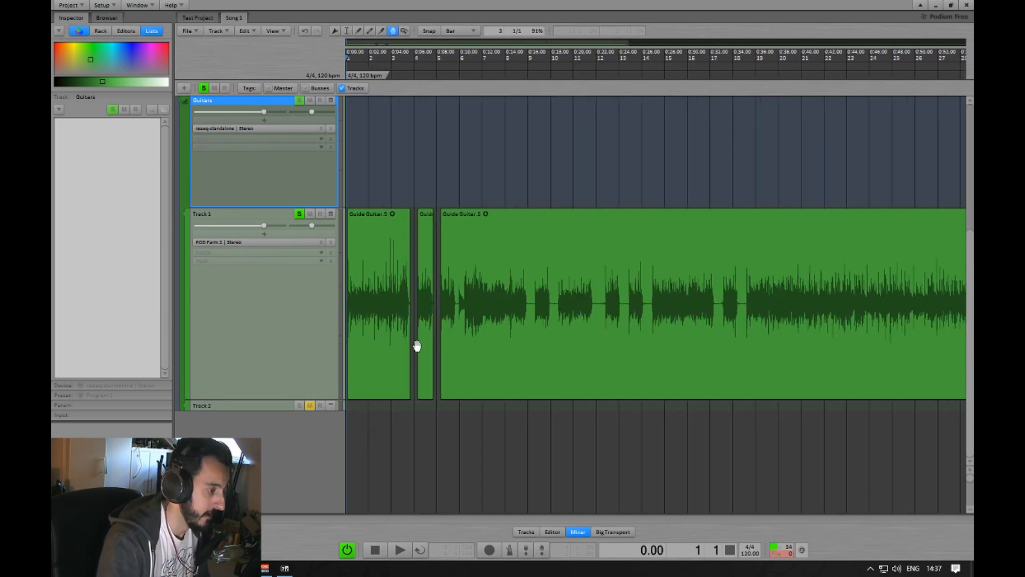
pyautogui.moveTo(417, 346); pyautogui.dragTo(597, 400)
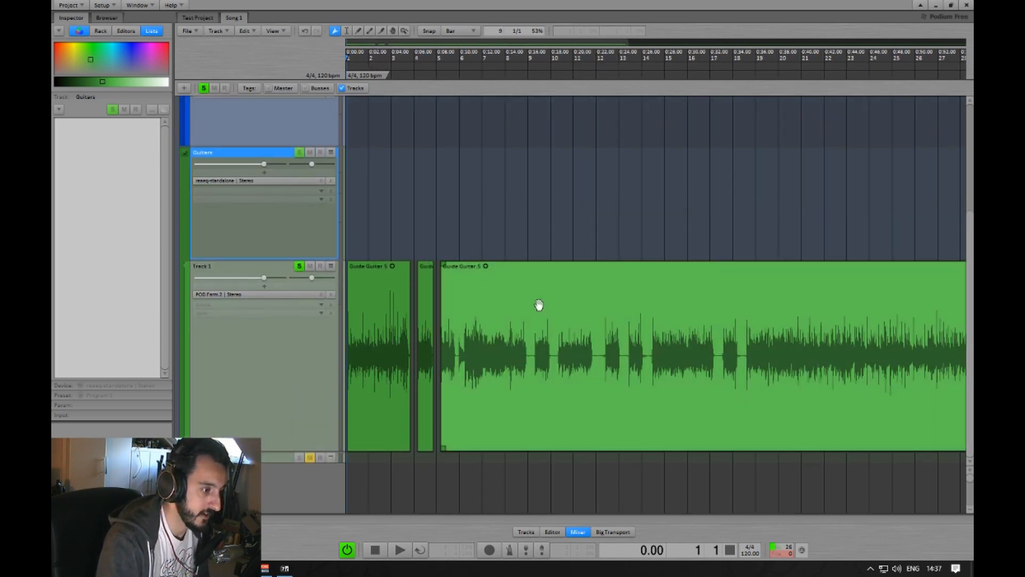
pyautogui.moveTo(568, 206); pyautogui.dragTo(379, 219)
pyautogui.moveTo(675, 320); pyautogui.dragTo(506, 210)
pyautogui.moveTo(903, 334); pyautogui.dragTo(471, 337)
pyautogui.moveTo(666, 284)
pyautogui.mouseDown()
pyautogui.moveTo(533, 325)
pyautogui.moveTo(691, 300)
pyautogui.moveTo(772, 232)
pyautogui.mouseUp()
pyautogui.moveTo(723, 293); pyautogui.dragTo(709, 272)
pyautogui.moveTo(623, 226); pyautogui.dragTo(778, 478)
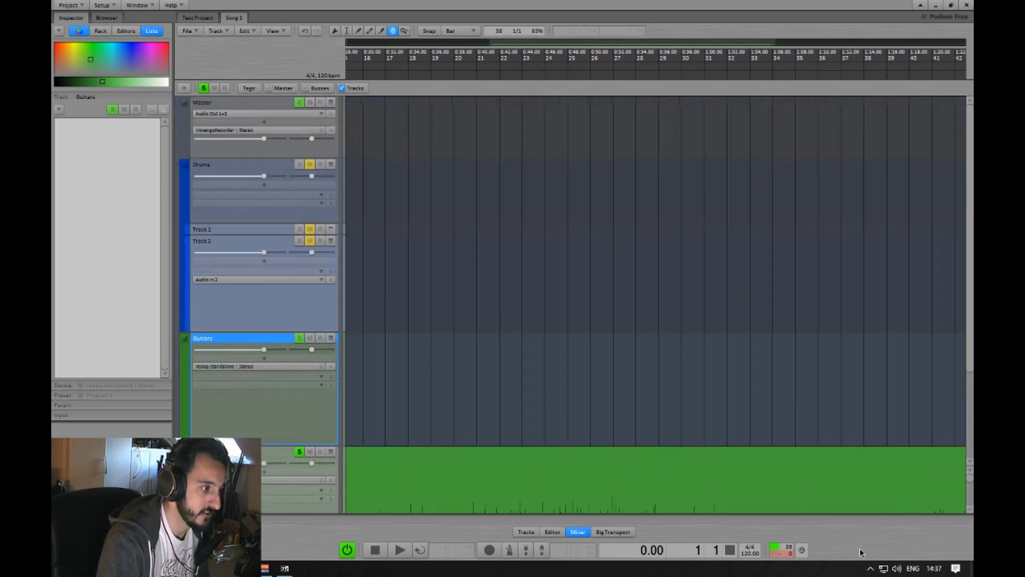
pyautogui.moveTo(454, 210)
pyautogui.mouseDown()
pyautogui.moveTo(561, 416)
pyautogui.moveTo(655, 62)
pyautogui.mouseUp()
pyautogui.moveTo(774, 331); pyautogui.dragTo(934, 278)
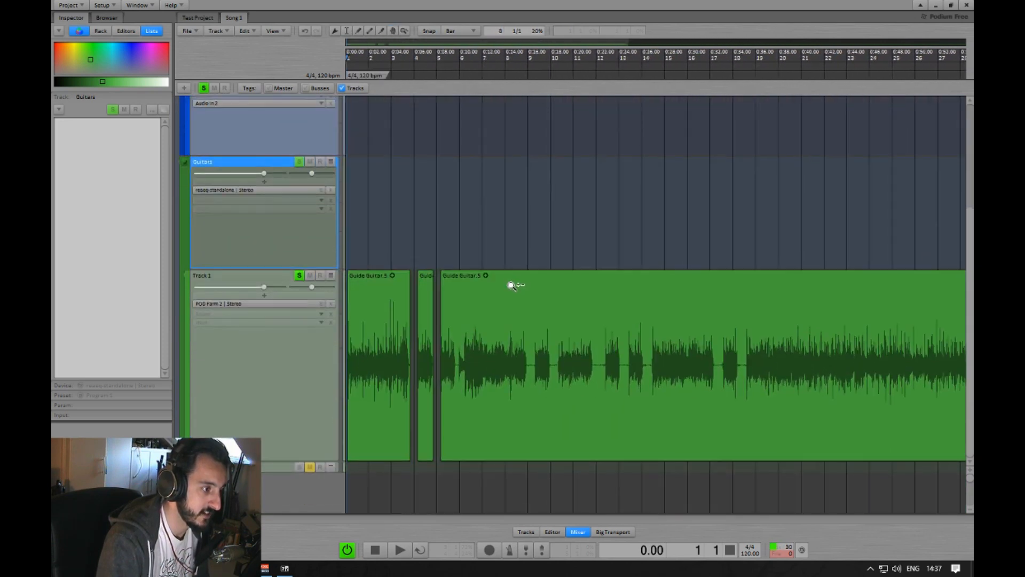
pyautogui.moveTo(511, 285)
pyautogui.mouseDown()
pyautogui.moveTo(538, 293)
pyautogui.moveTo(522, 297)
pyautogui.mouseUp()
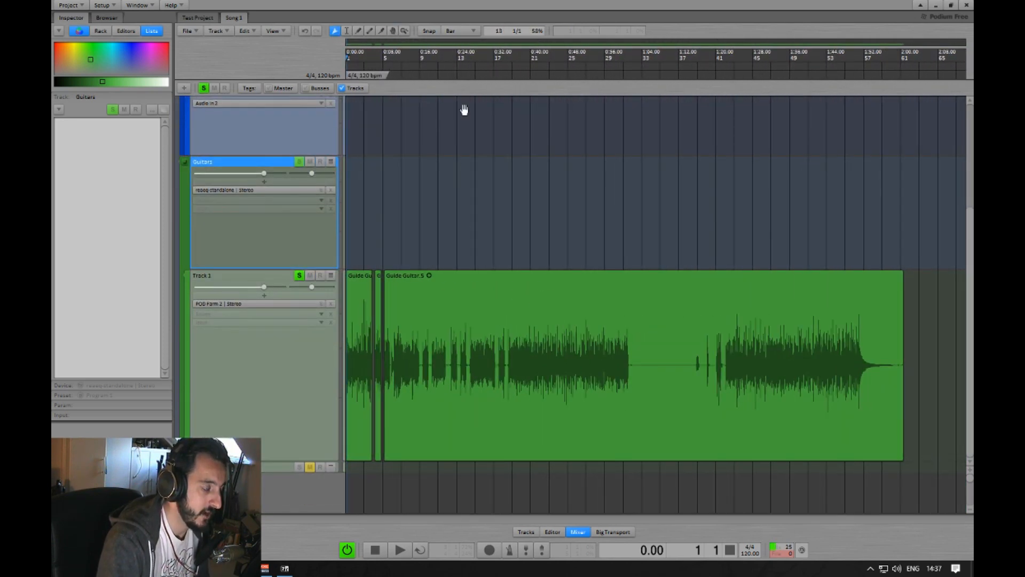
# Step: Enlarge the timeline navigator and switch between the stored zoom snapshots, finishing on snapshot 6
pyautogui.moveTo(464, 109); pyautogui.dragTo(876, 197)
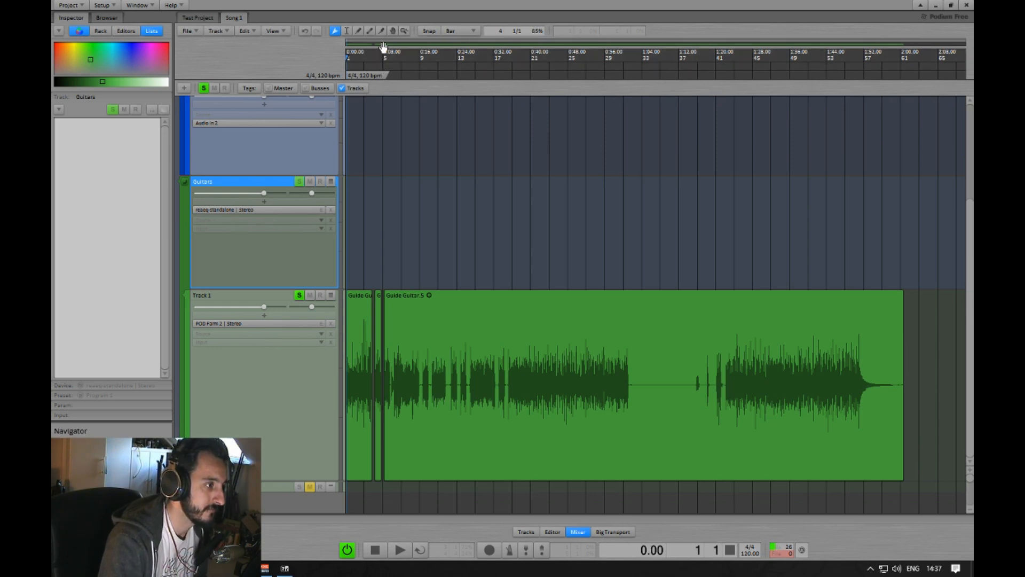
pyautogui.moveTo(381, 54); pyautogui.dragTo(364, 228)
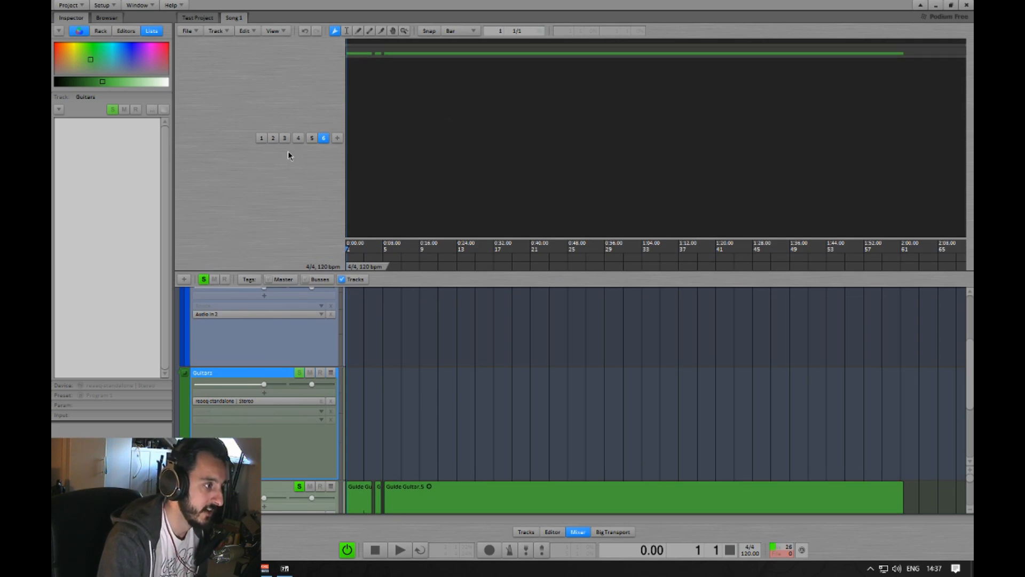
pyautogui.click(262, 139)
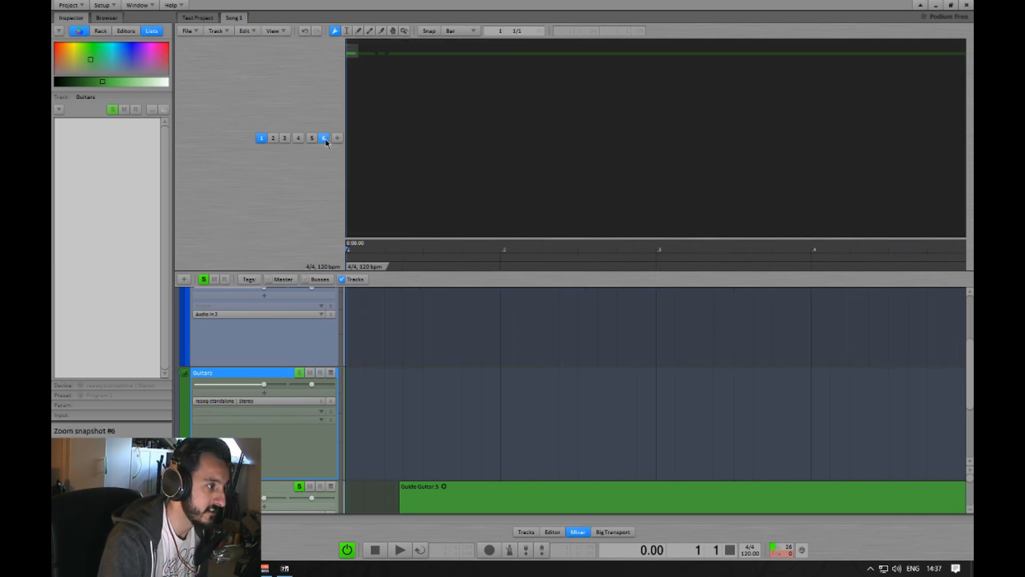
pyautogui.click(284, 142)
pyautogui.click(273, 140)
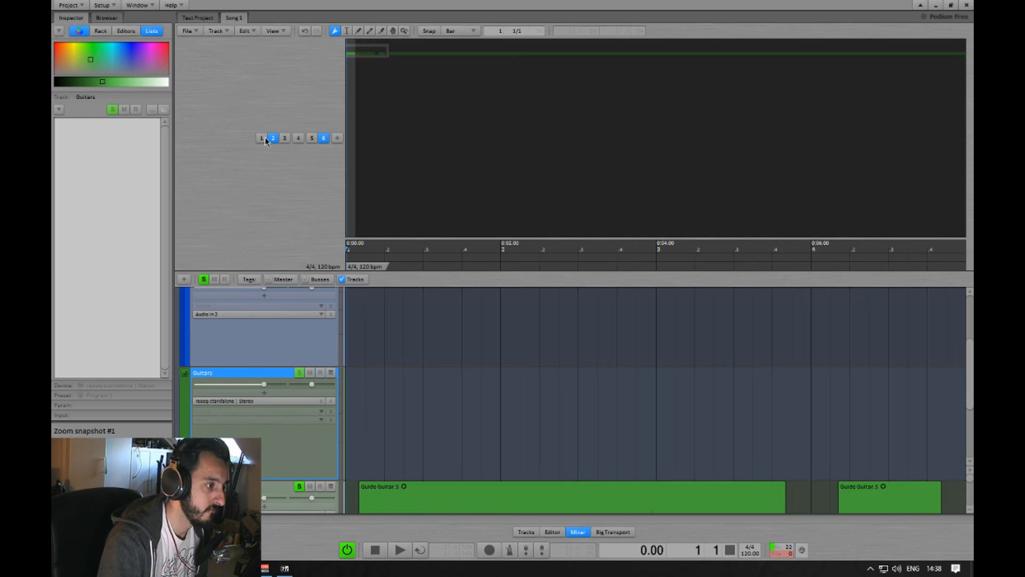
pyautogui.click(263, 139)
pyautogui.click(283, 140)
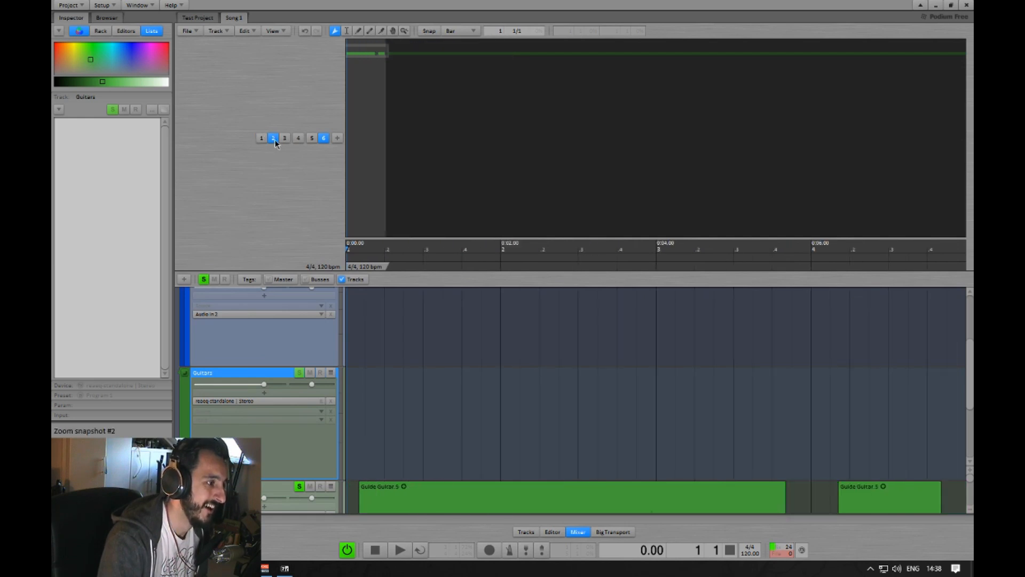
pyautogui.click(299, 140)
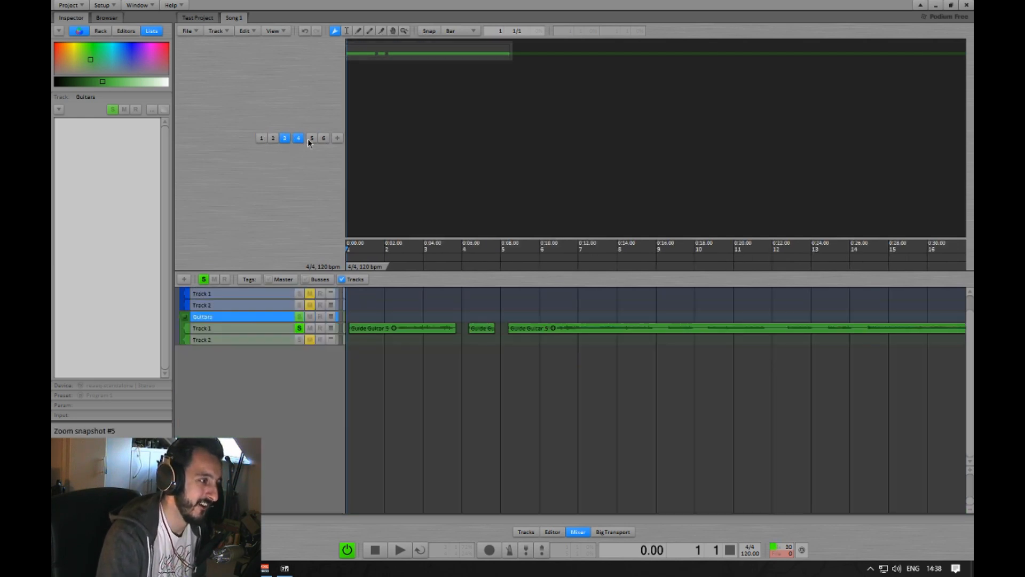
pyautogui.click(323, 140)
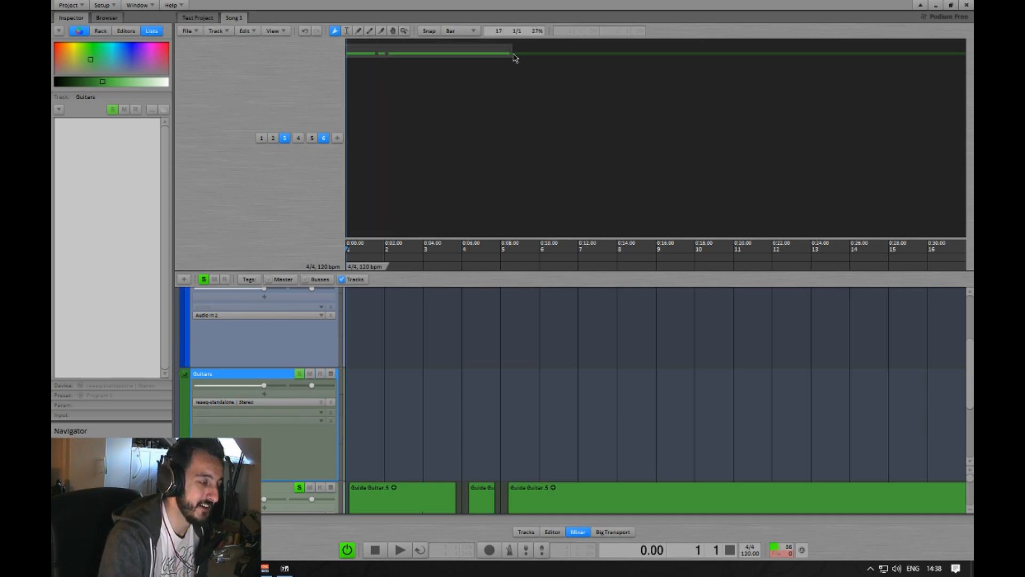
# Step: Resize and slide the navigator's visible range to examine the Guide Guitar recording, finishing with its whole length in view
pyautogui.moveTo(511, 52); pyautogui.dragTo(660, 72)
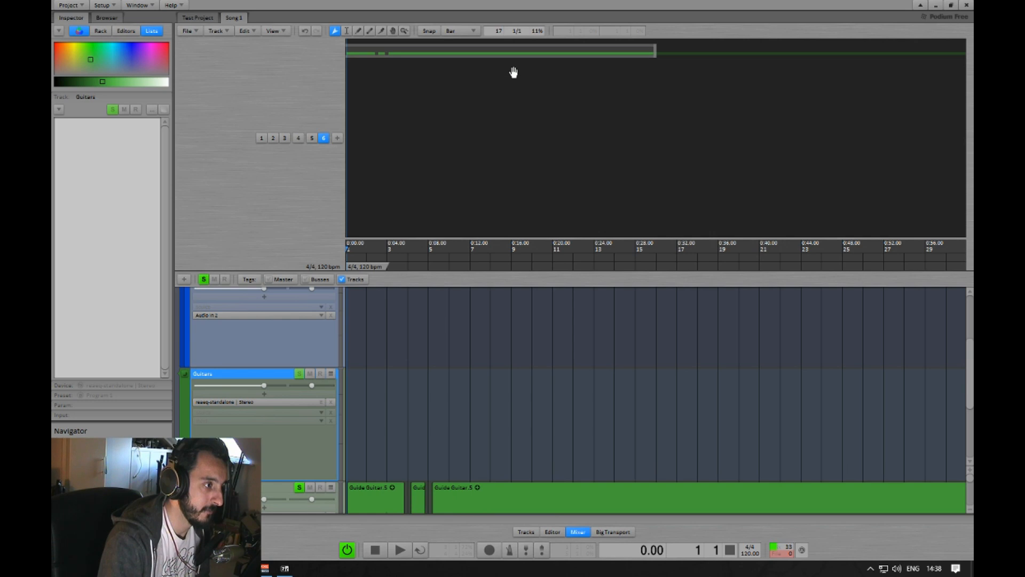
pyautogui.moveTo(494, 257); pyautogui.dragTo(427, 416)
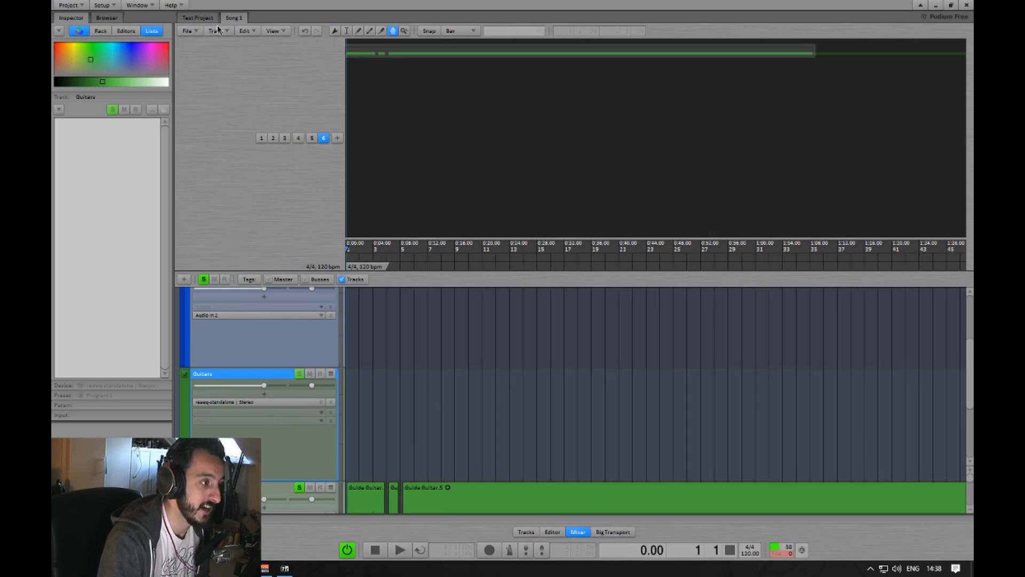
pyautogui.scroll(-4, 531, 421)
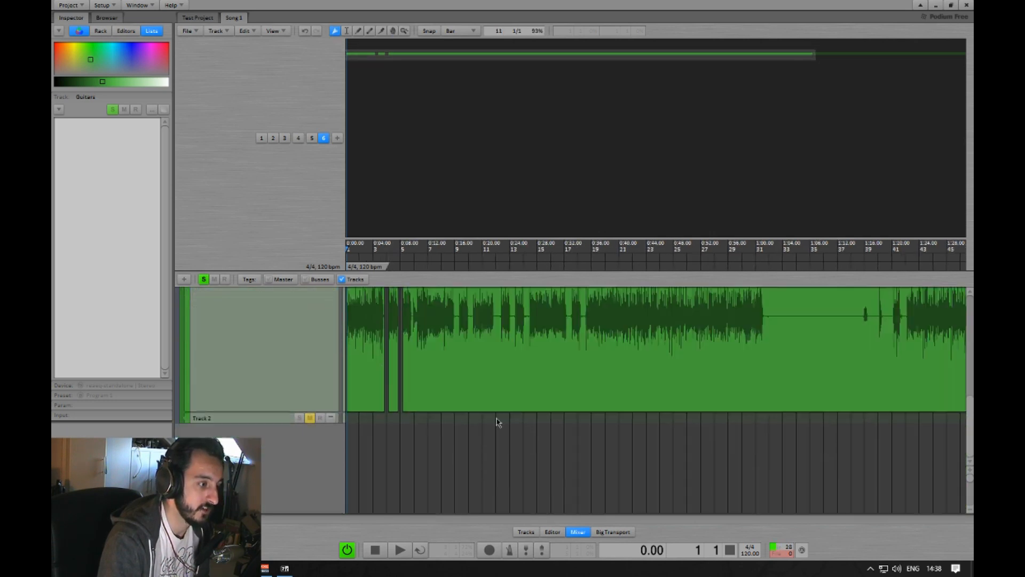
pyautogui.moveTo(814, 53); pyautogui.dragTo(971, 62)
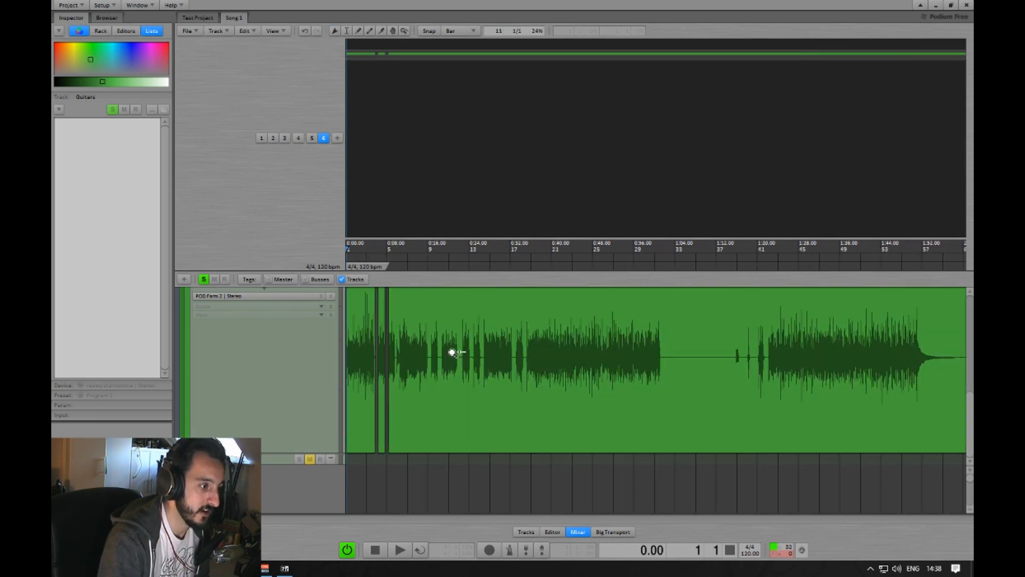
pyautogui.moveTo(454, 353); pyautogui.dragTo(527, 403)
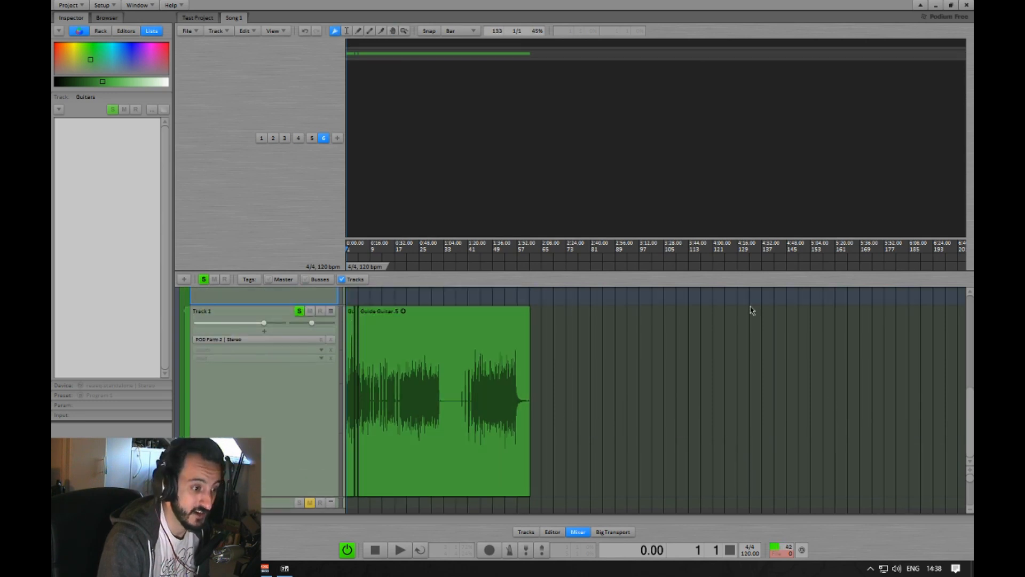
pyautogui.moveTo(964, 54); pyautogui.dragTo(418, 55)
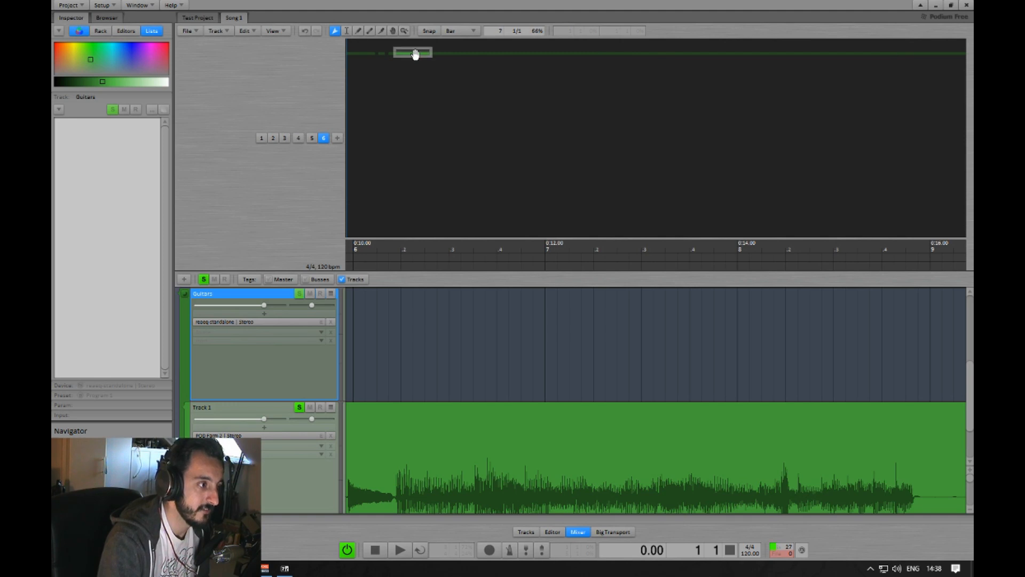
pyautogui.moveTo(415, 54); pyautogui.dragTo(844, 57)
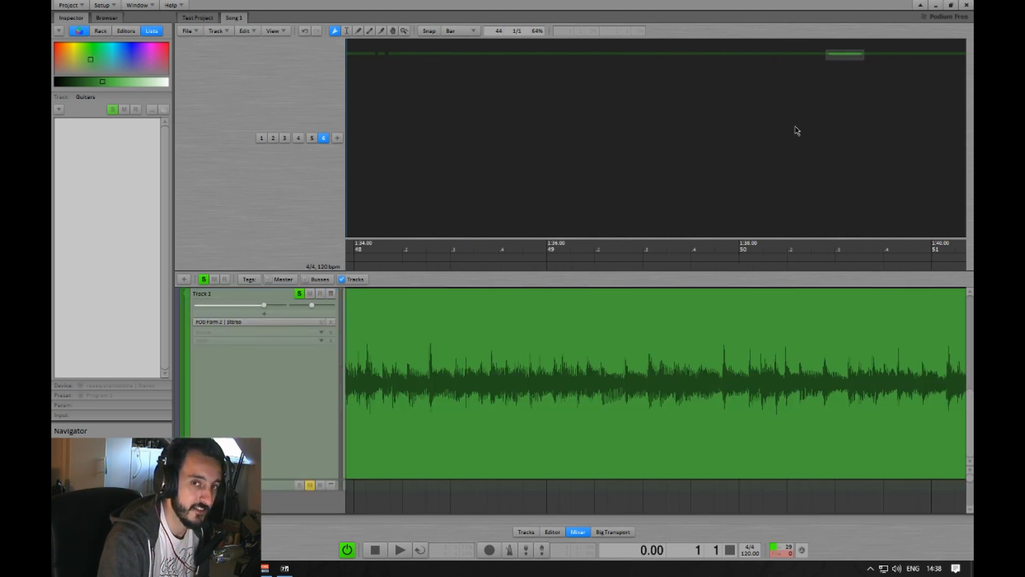
pyautogui.moveTo(803, 136); pyautogui.dragTo(832, 101)
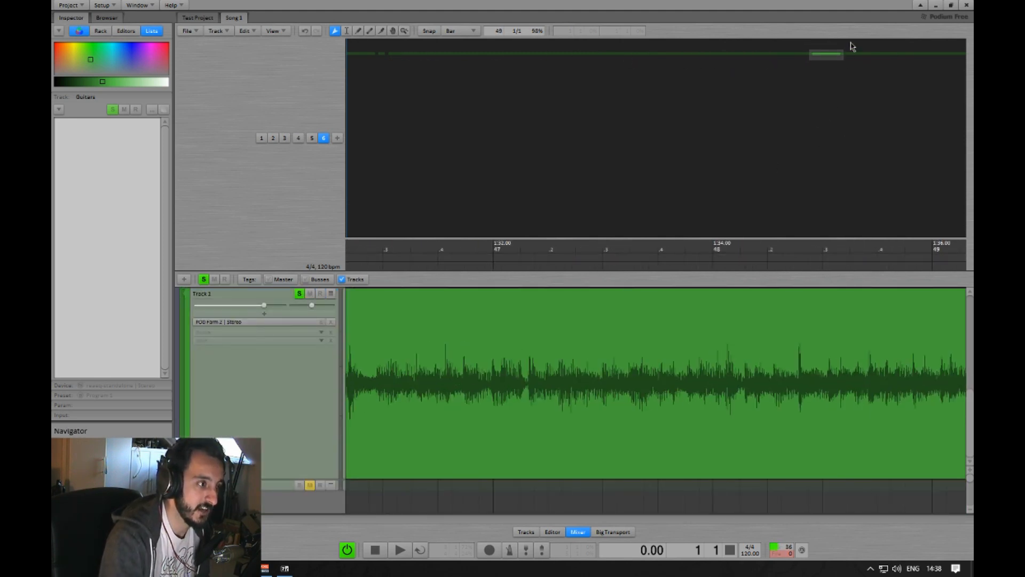
pyautogui.moveTo(811, 55); pyautogui.dragTo(347, 55)
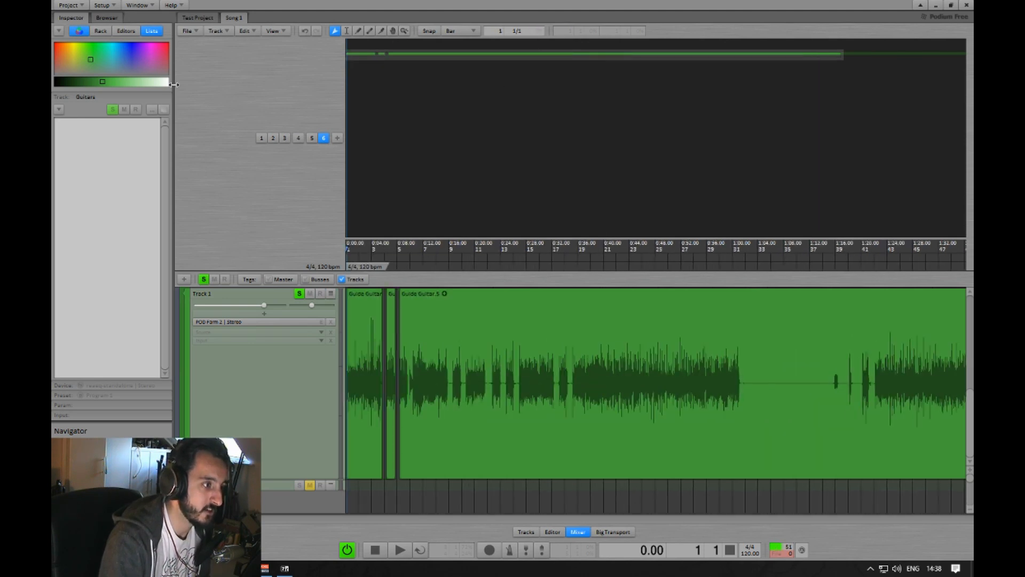
pyautogui.moveTo(841, 62); pyautogui.dragTo(964, 59)
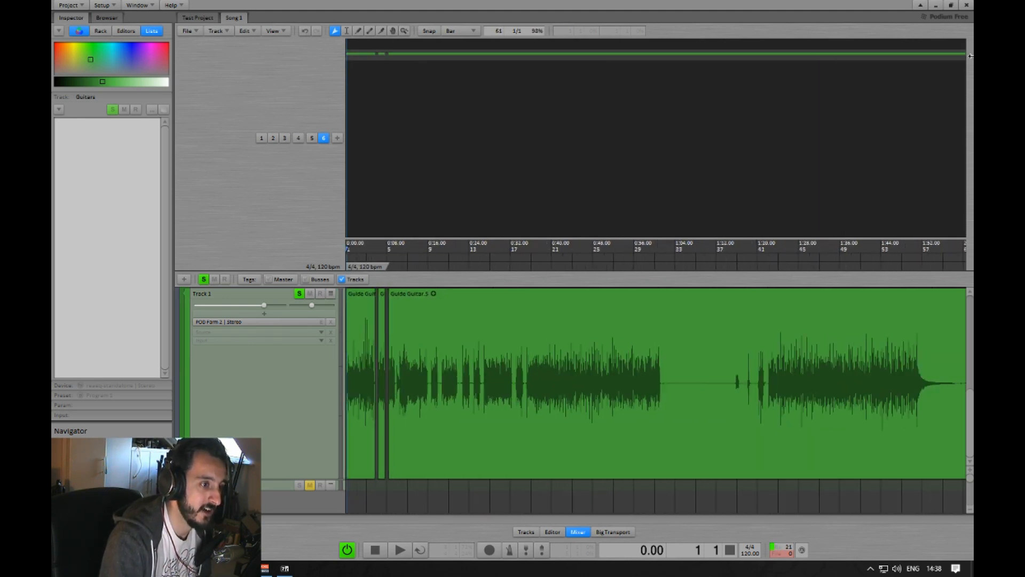
# Step: Shrink the timeline navigator and expand the mixer region over the whole arrangement area
pyautogui.moveTo(621, 63); pyautogui.dragTo(416, 53)
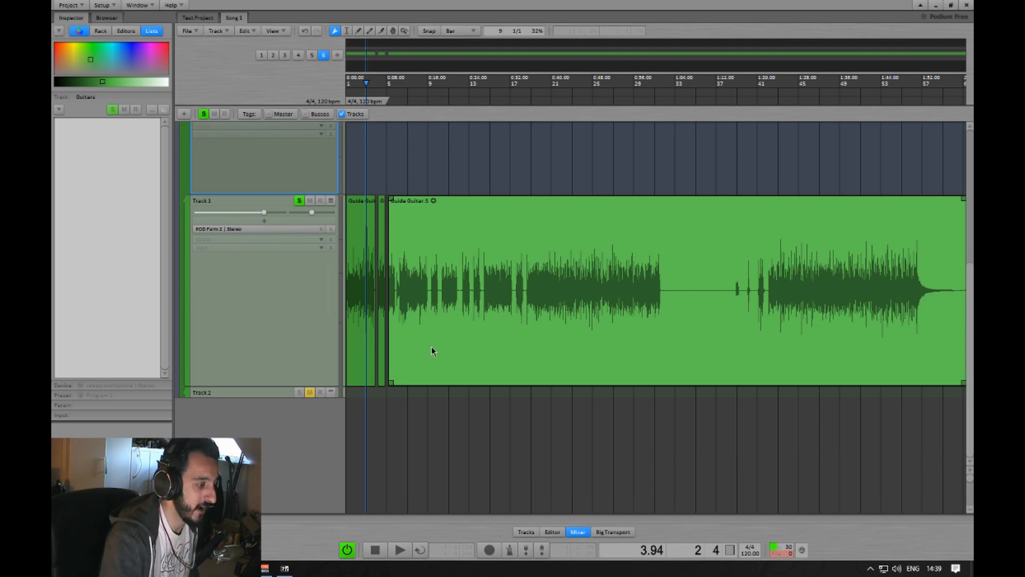
pyautogui.click(411, 520)
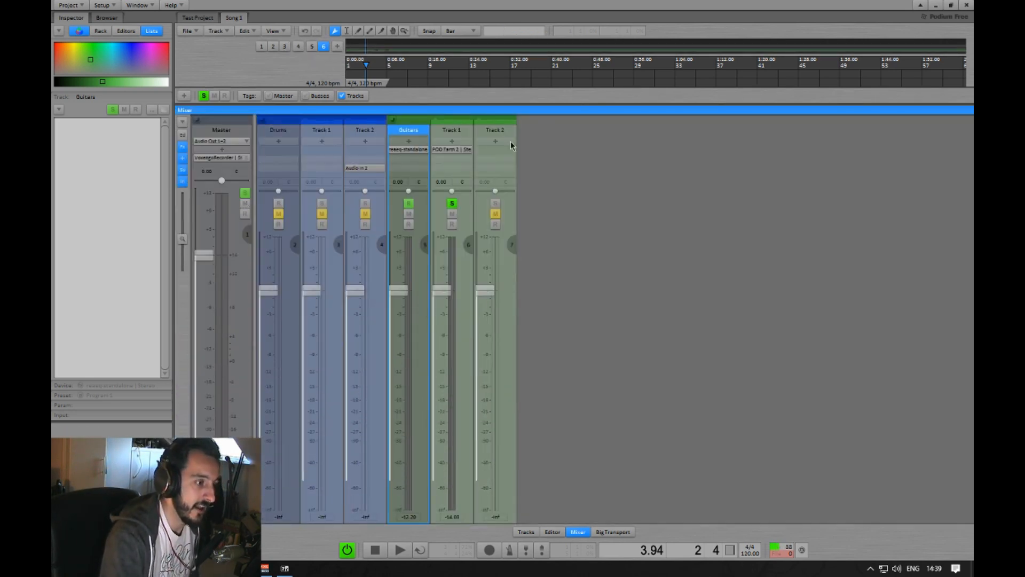
pyautogui.moveTo(431, 107); pyautogui.dragTo(407, 94)
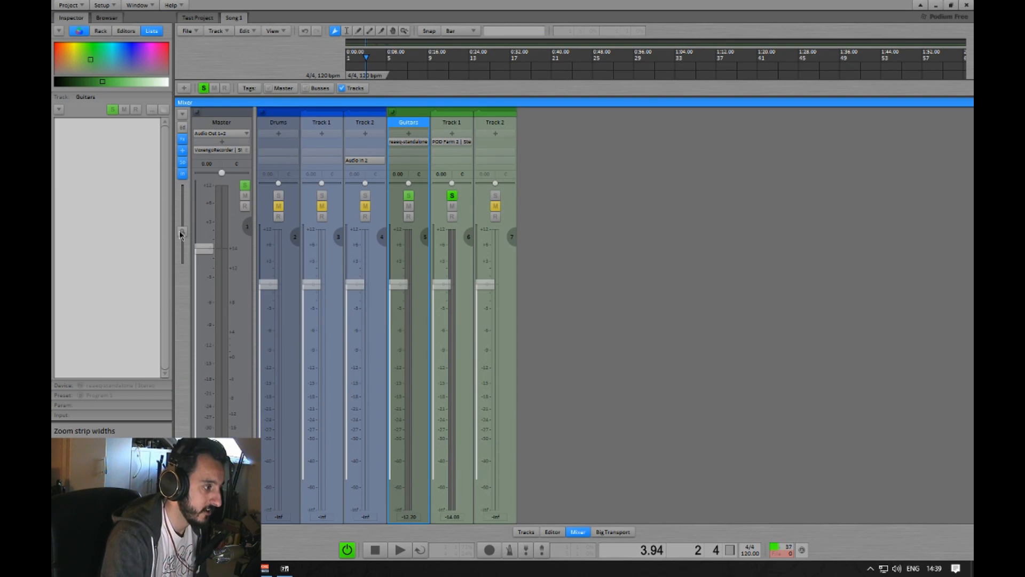
# Step: Widen the mixer's channel strips and collapse the mixer to bring back the arrangement
pyautogui.moveTo(182, 231)
pyautogui.mouseDown()
pyautogui.moveTo(183, 212)
pyautogui.moveTo(182, 225)
pyautogui.mouseUp()
pyautogui.scroll(-5, 291, 294)
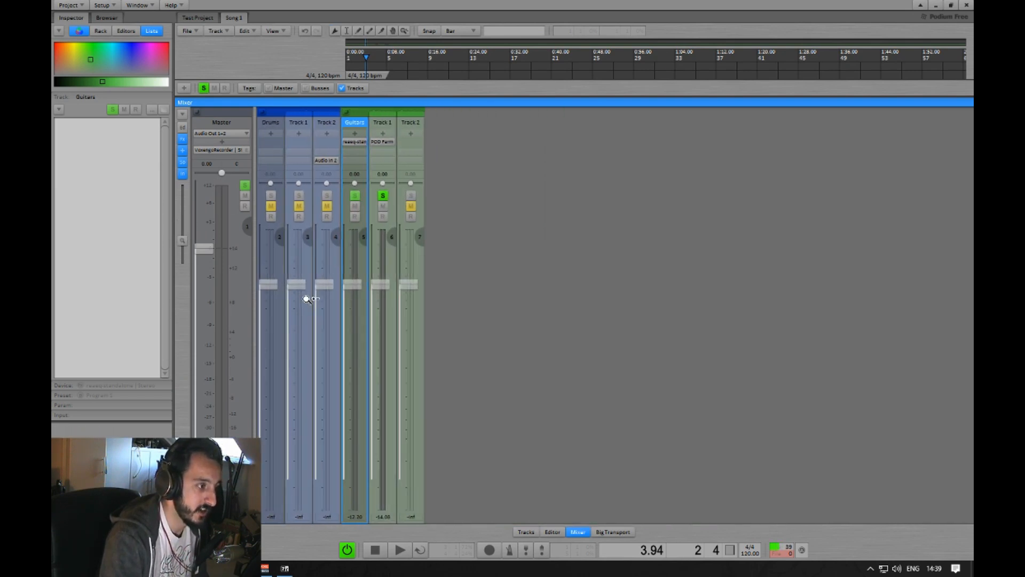
pyautogui.scroll(5, 299, 296)
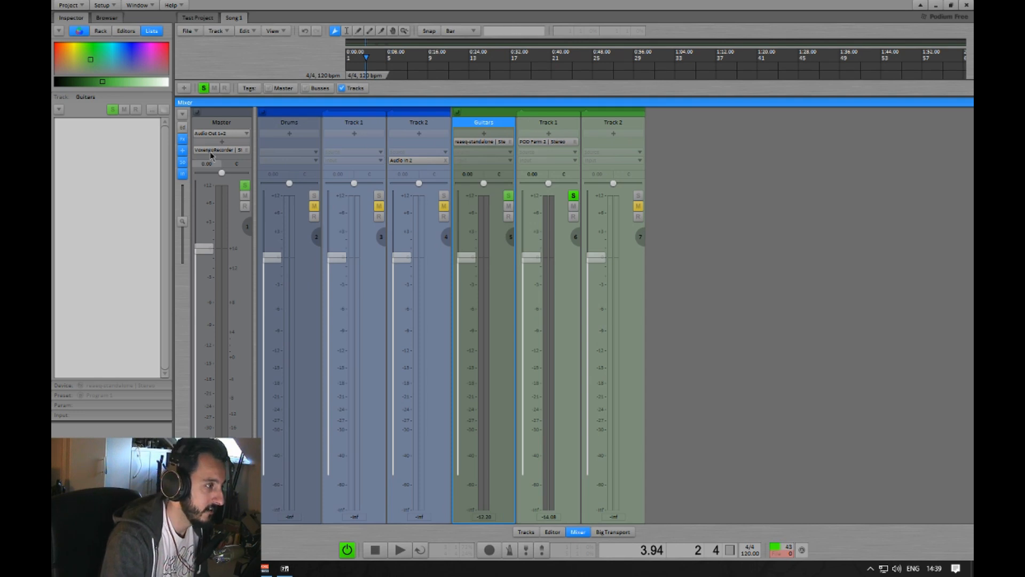
pyautogui.doubleClick(266, 103)
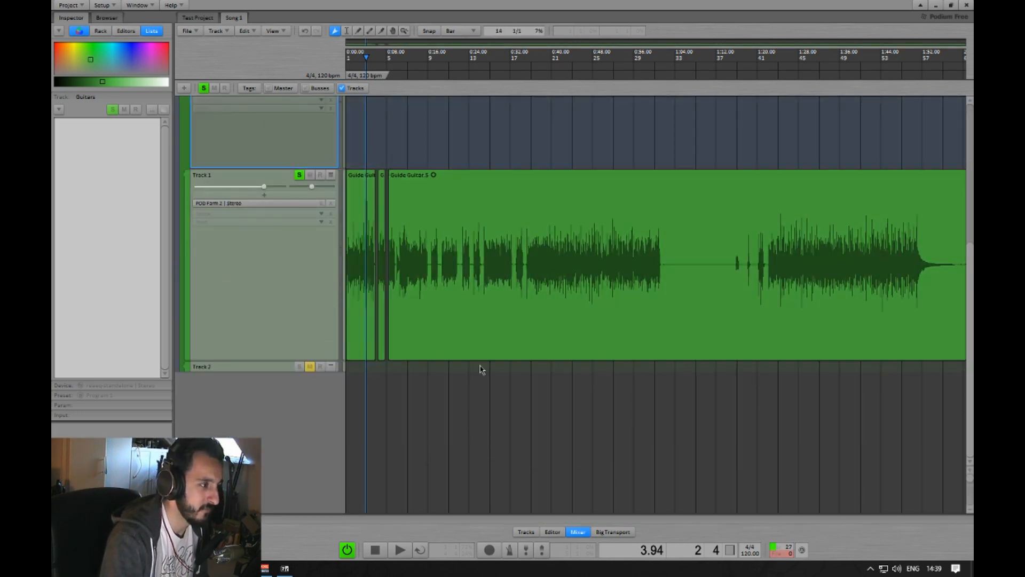
pyautogui.scroll(5, 481, 367)
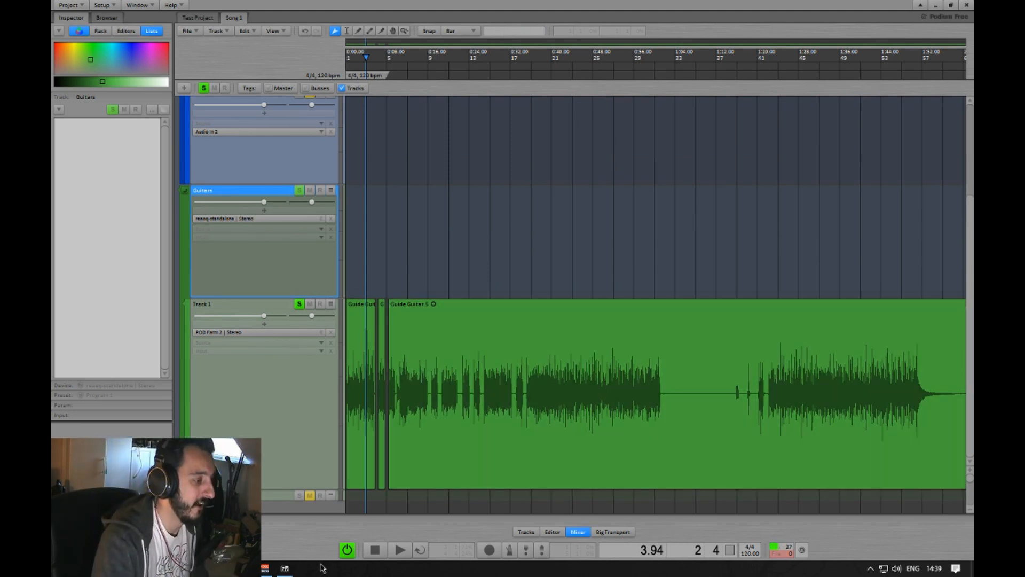
# Step: Reopen the mixer, play the song briefly to watch the level meters and collapse the mixer again
pyautogui.click(309, 515)
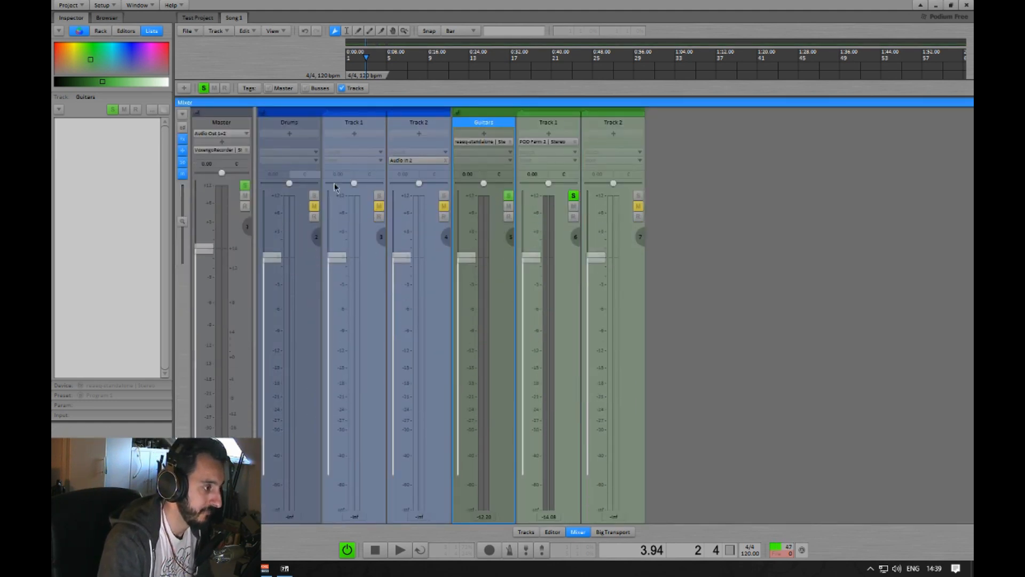
pyautogui.press('space')
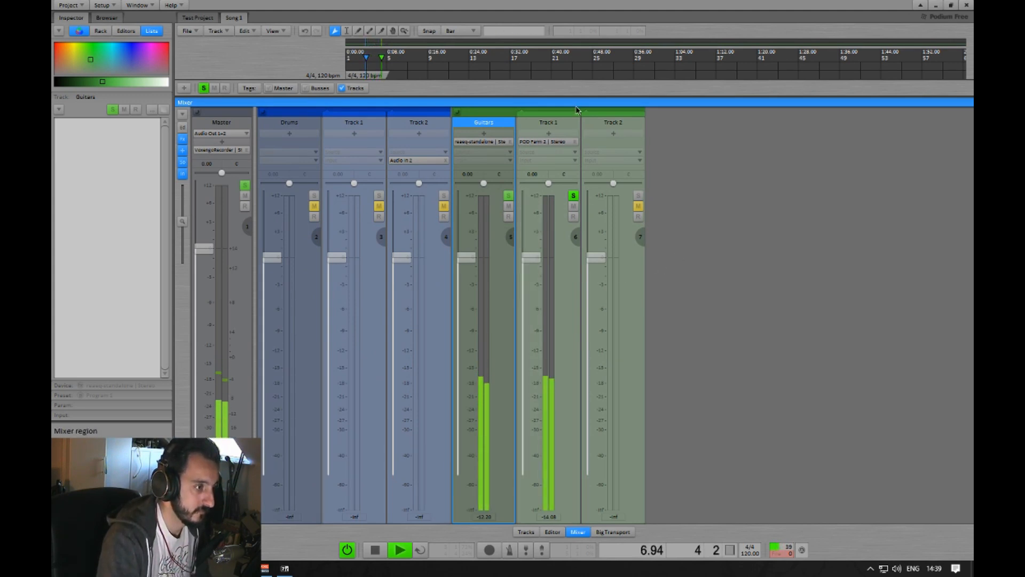
pyautogui.press('space')
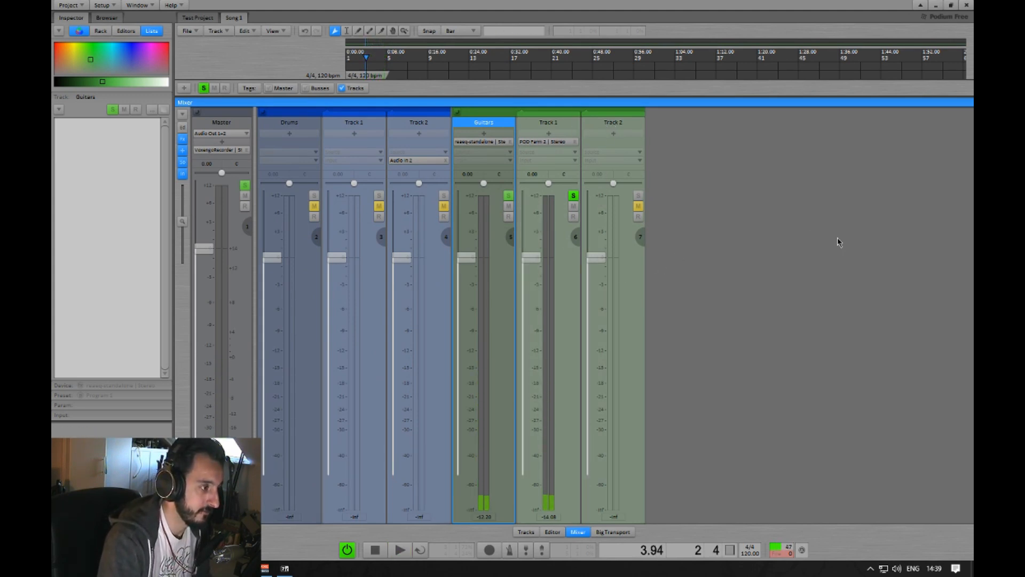
pyautogui.moveTo(291, 102); pyautogui.dragTo(512, 553)
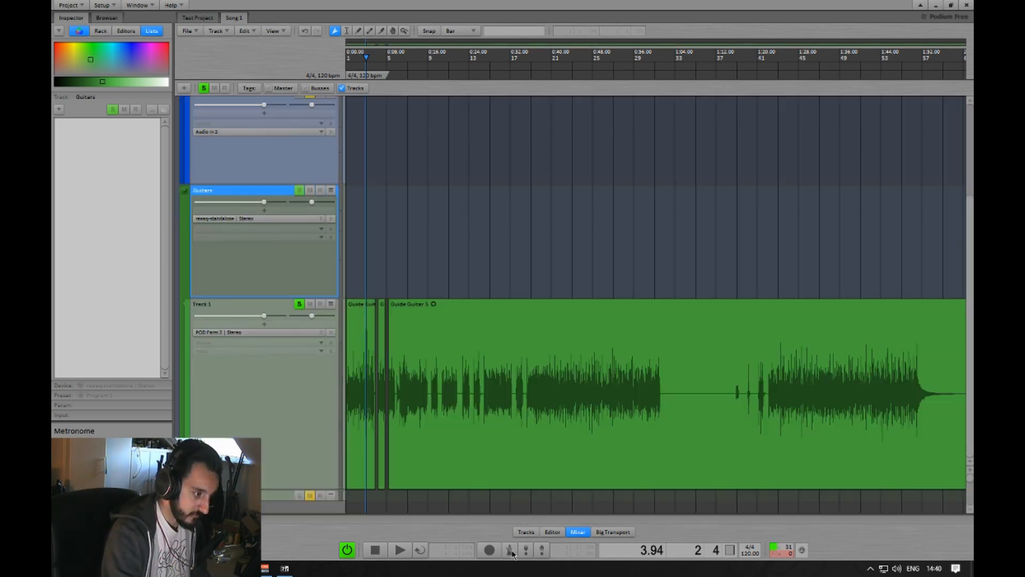
# Step: Turn the metronome on and play the arrangement from bar 11
pyautogui.click(511, 552)
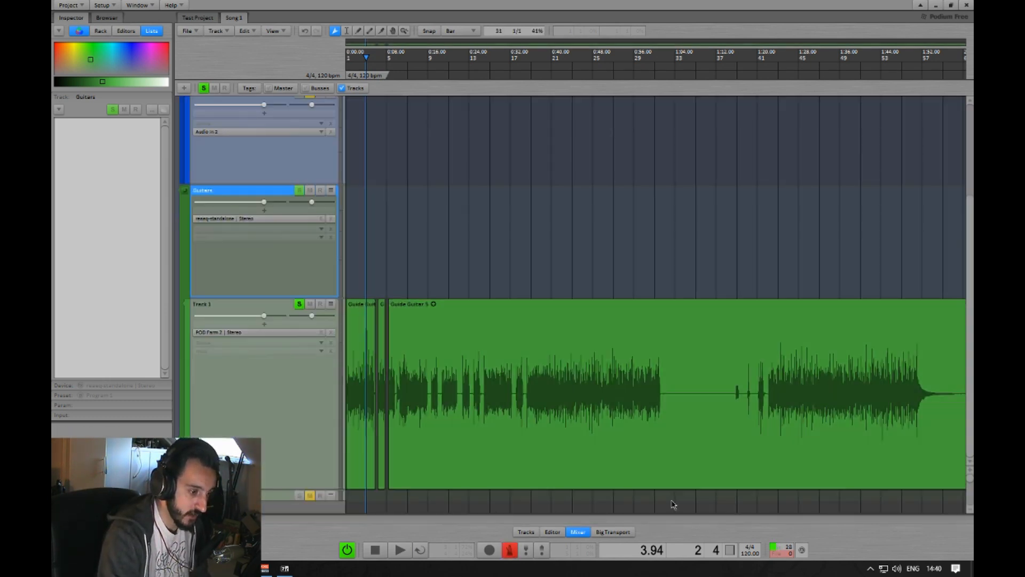
pyautogui.click(451, 246)
pyautogui.press('space')
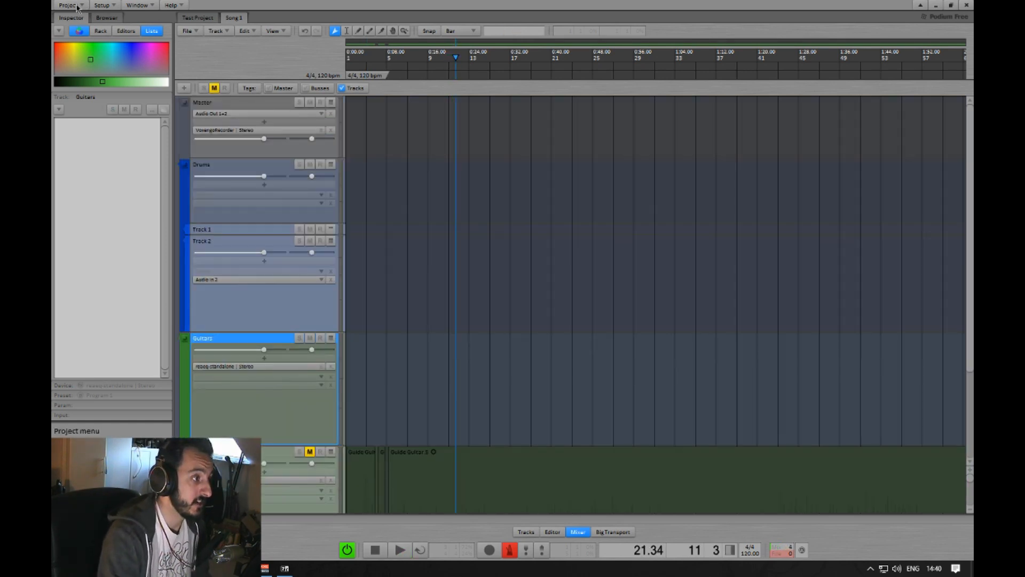
# Step: Save the current project
pyautogui.click(69, 5)
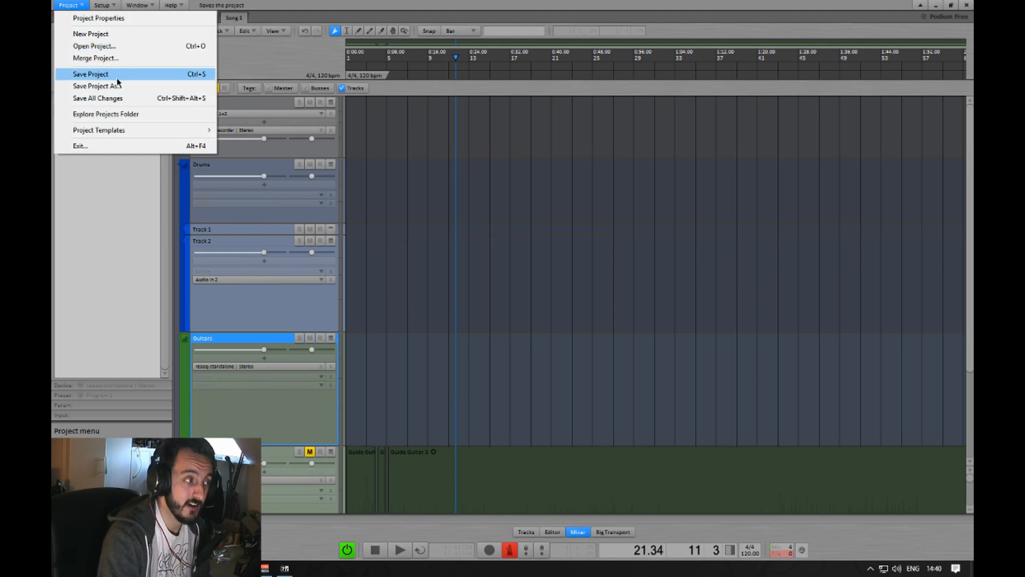
pyautogui.click(118, 79)
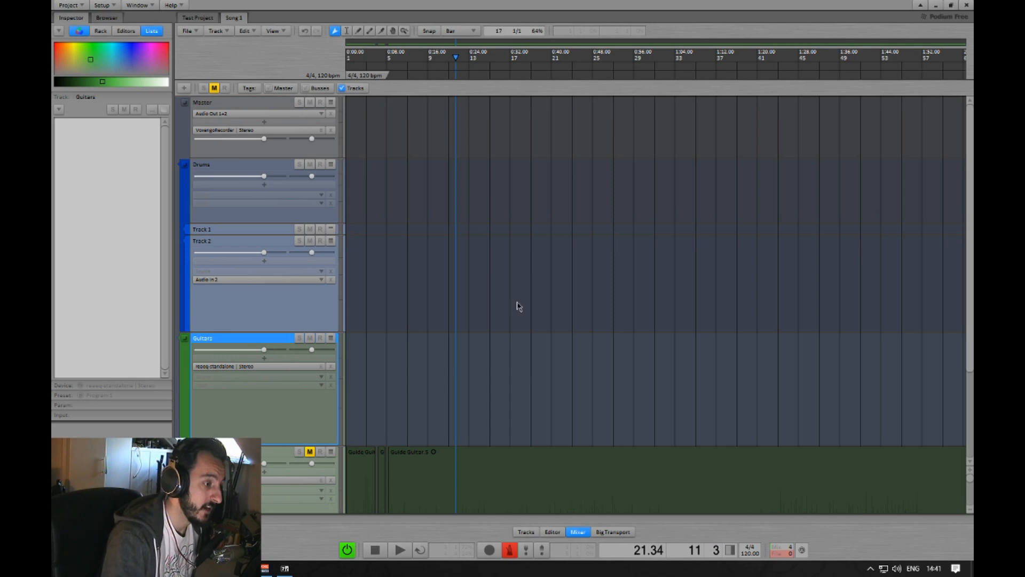
# Step: Select the Master track and bounce the song onto it from the start of the timeline
pyautogui.scroll(-3, 405, 330)
pyautogui.scroll(-1, 418, 337)
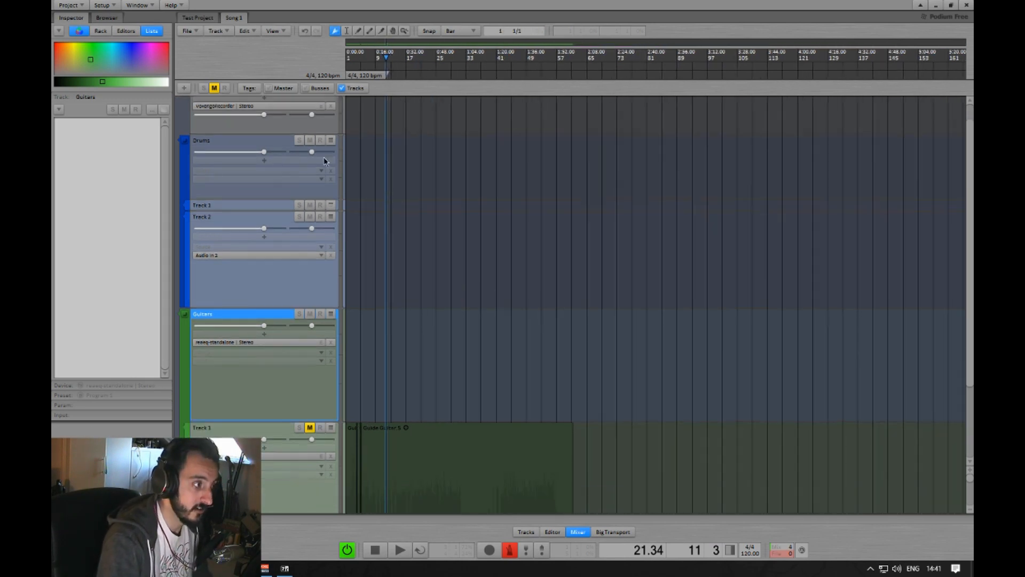
pyautogui.click(248, 128)
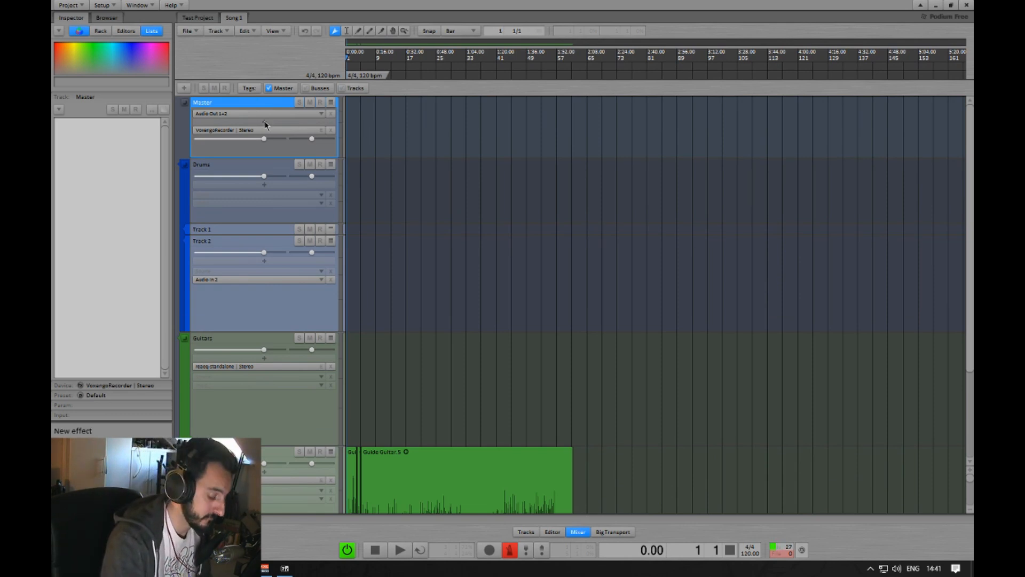
pyautogui.hotkey('ctrl', 'b')
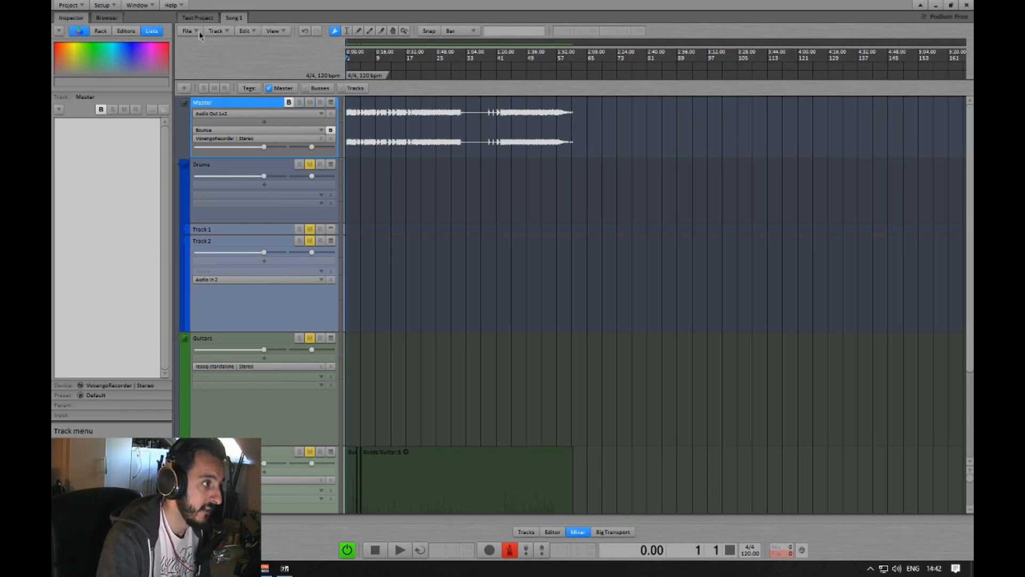
# Step: Start exporting the bounced Master track audio to a sound file
pyautogui.click(219, 30)
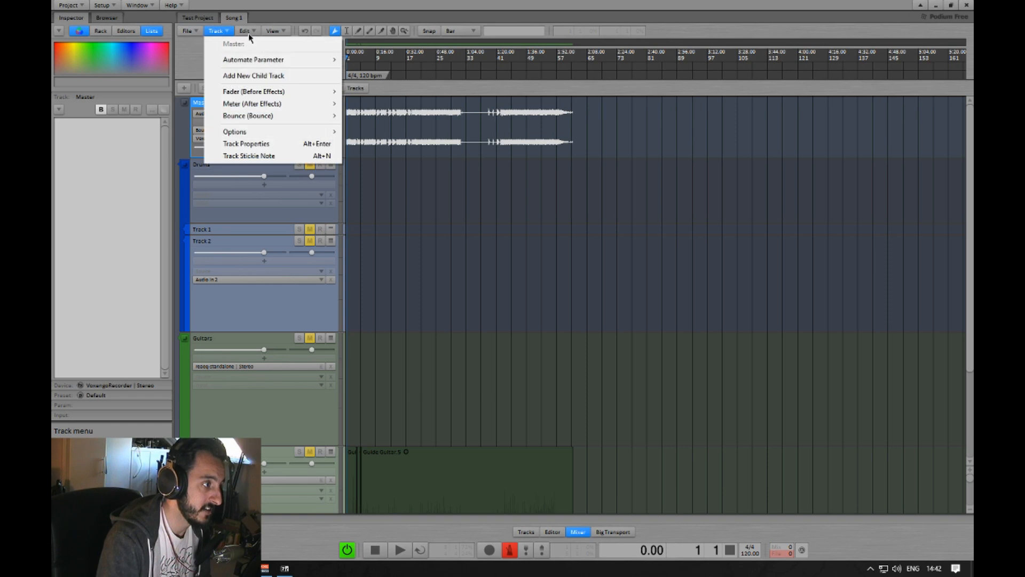
pyautogui.click(230, 75)
pyautogui.click(187, 30)
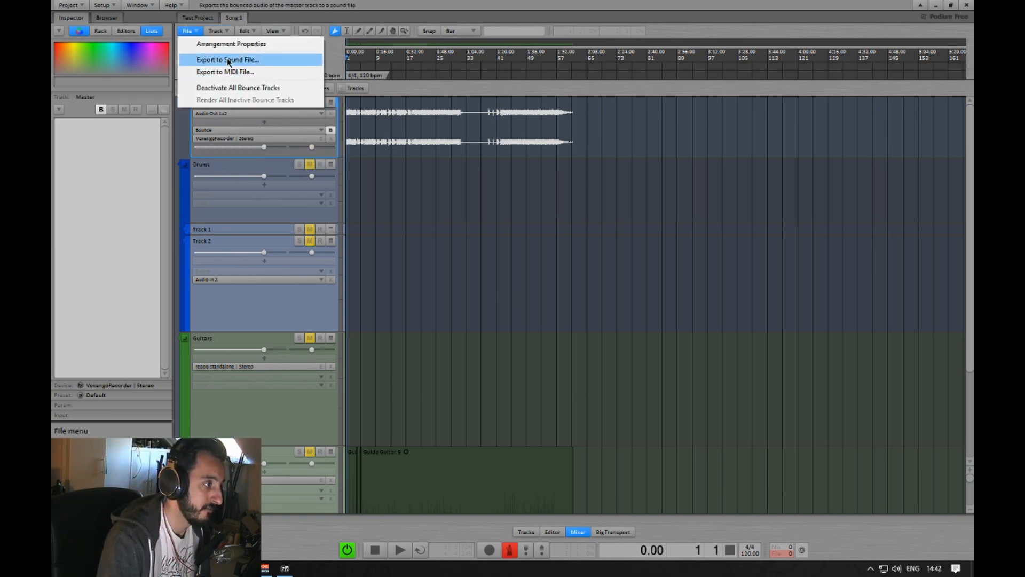
pyautogui.click(260, 63)
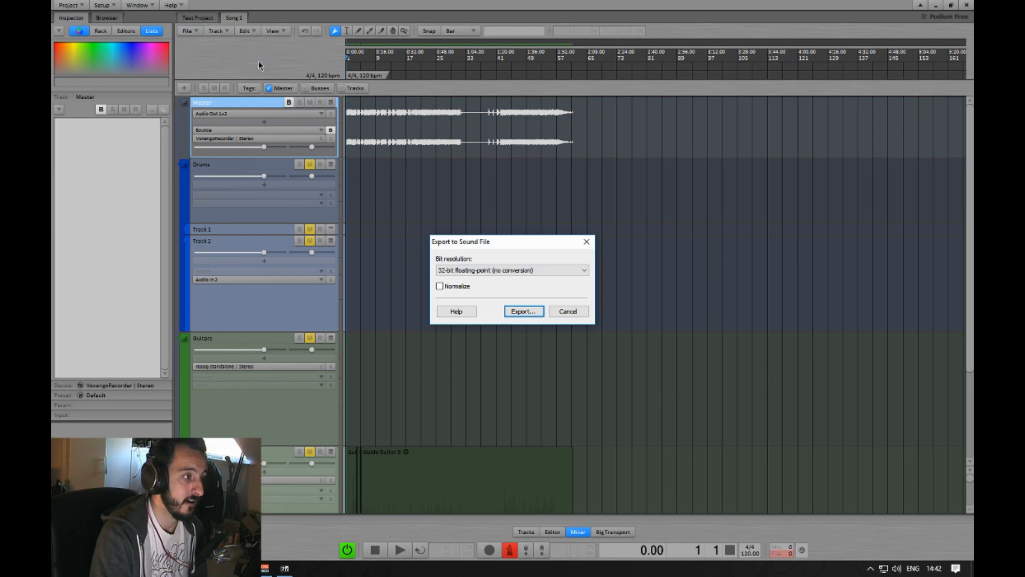
# Step: Set the export bit resolution to 16-bit (convert from 32-bit floating-point)
pyautogui.click(471, 271)
pyautogui.click(470, 272)
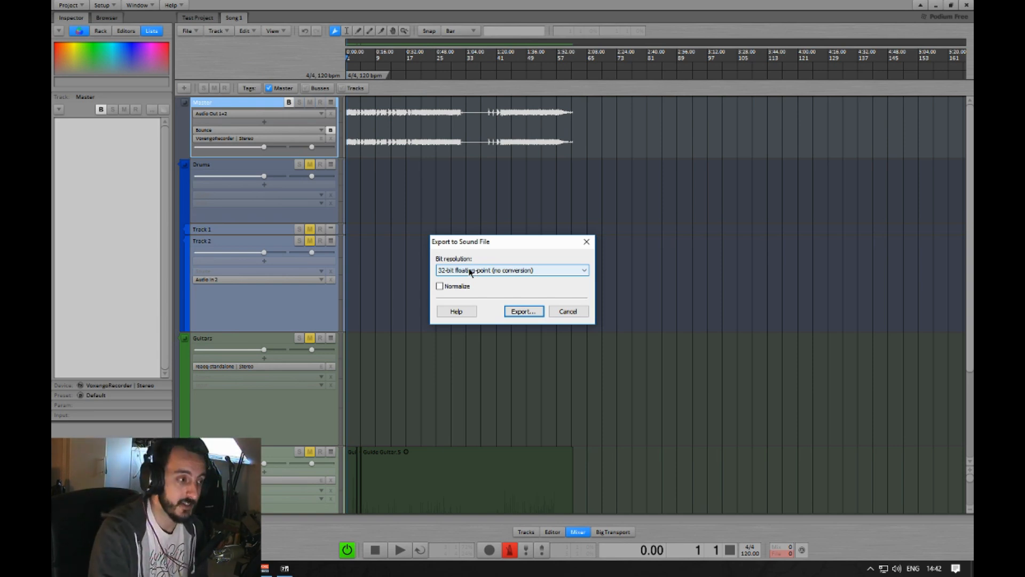
pyautogui.click(470, 272)
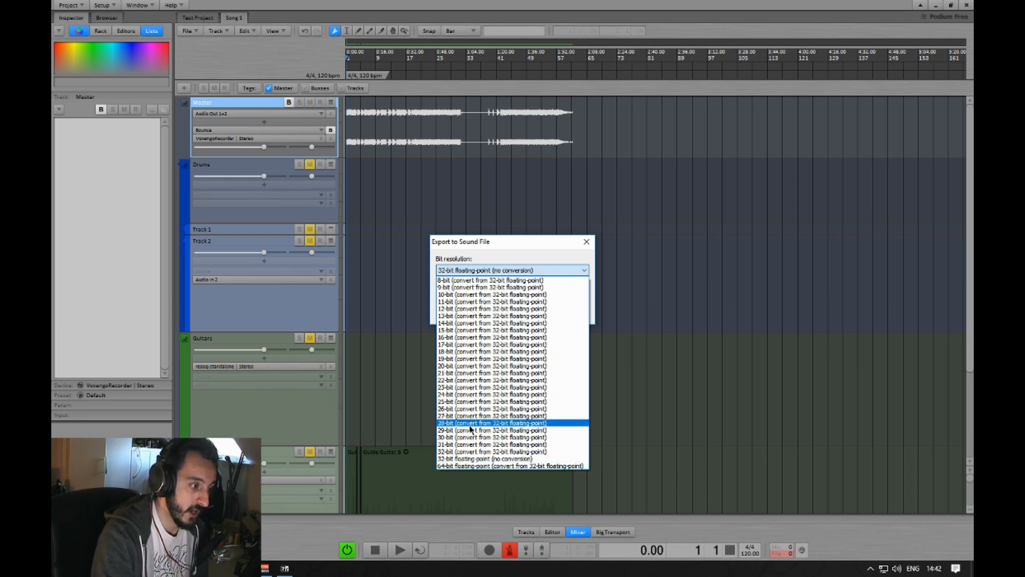
pyautogui.click(470, 337)
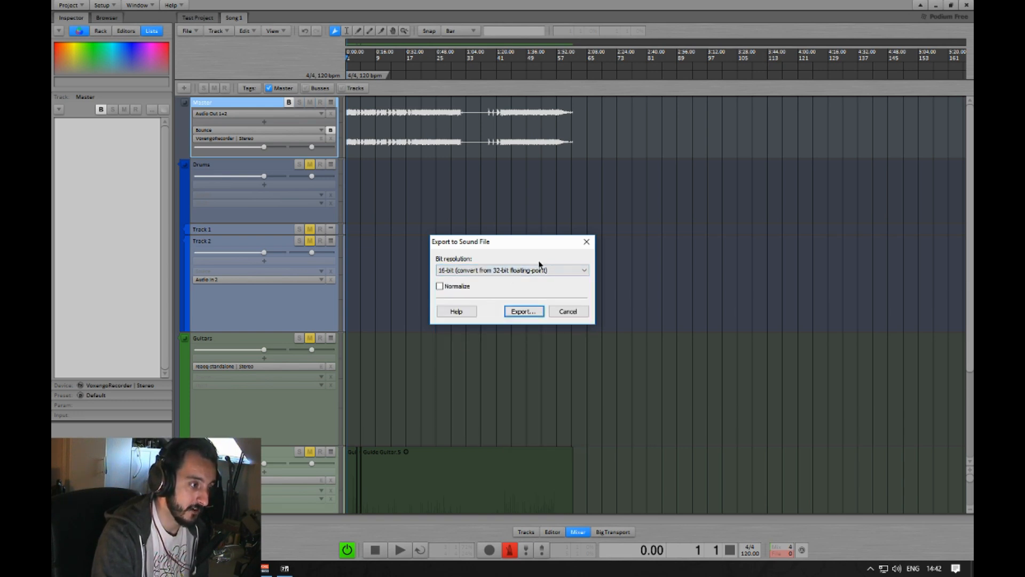
# Step: Set the bit resolution to 32-bit floating-point (no conversion) and export the master bounce as Song 1 in the DIY BAND folder
pyautogui.click(483, 272)
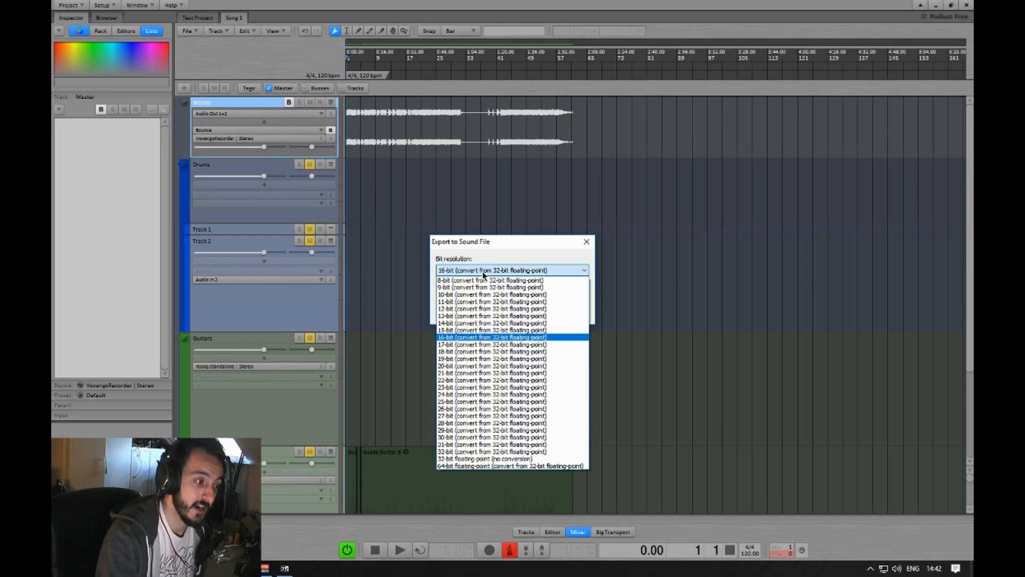
pyautogui.click(493, 461)
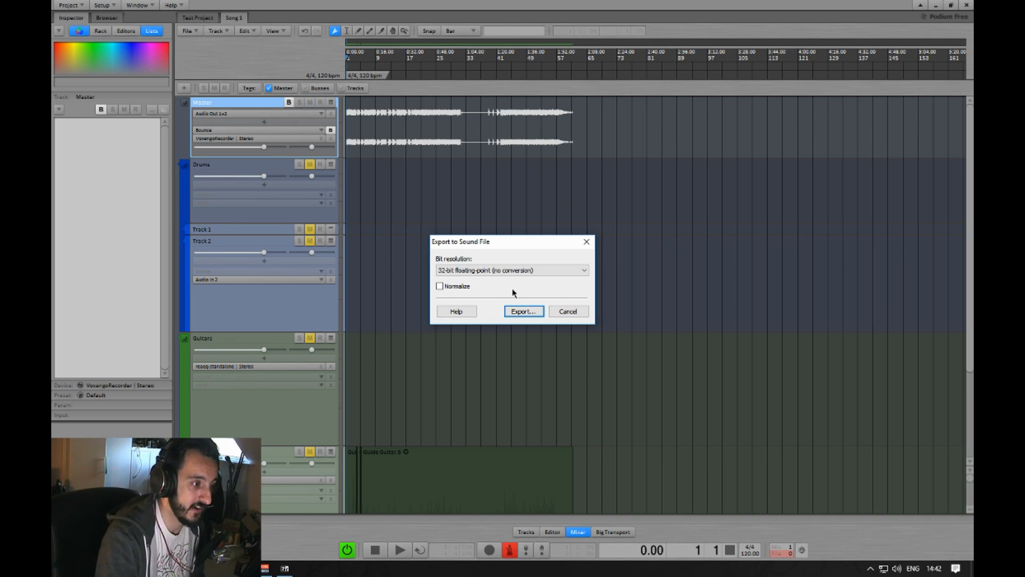
pyautogui.click(528, 312)
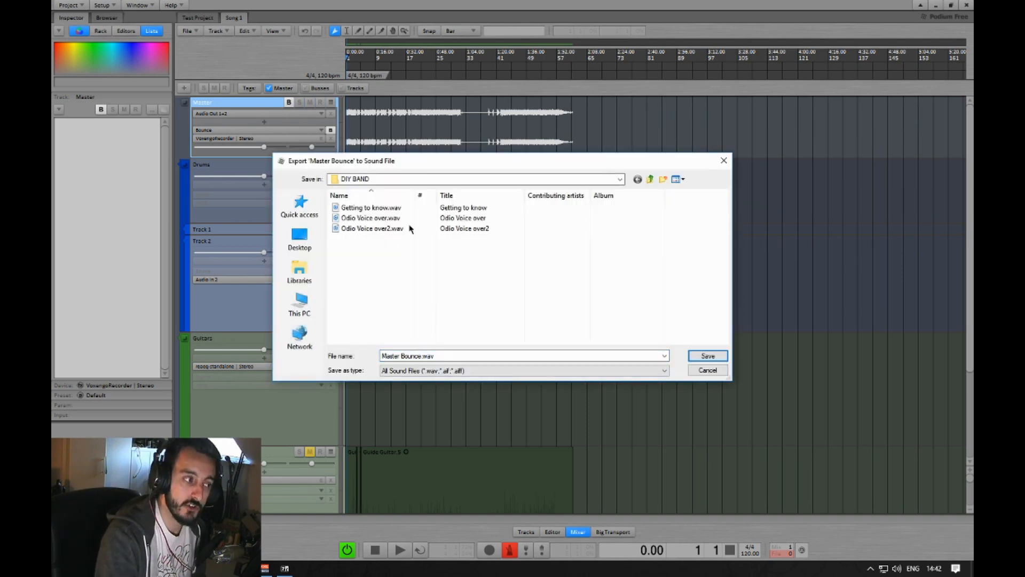
pyautogui.click(416, 357)
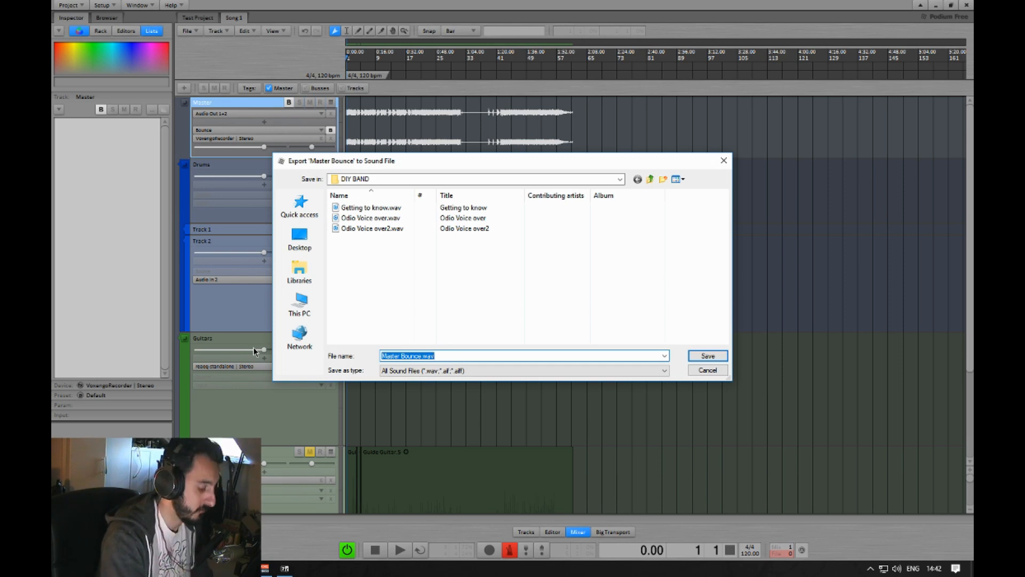
pyautogui.write('Song 1')
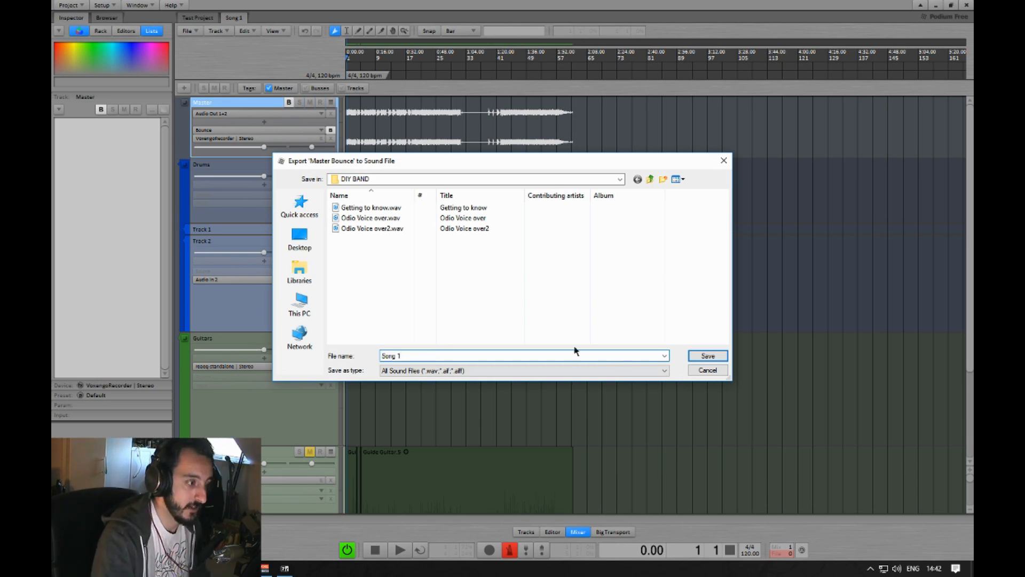
pyautogui.click(700, 359)
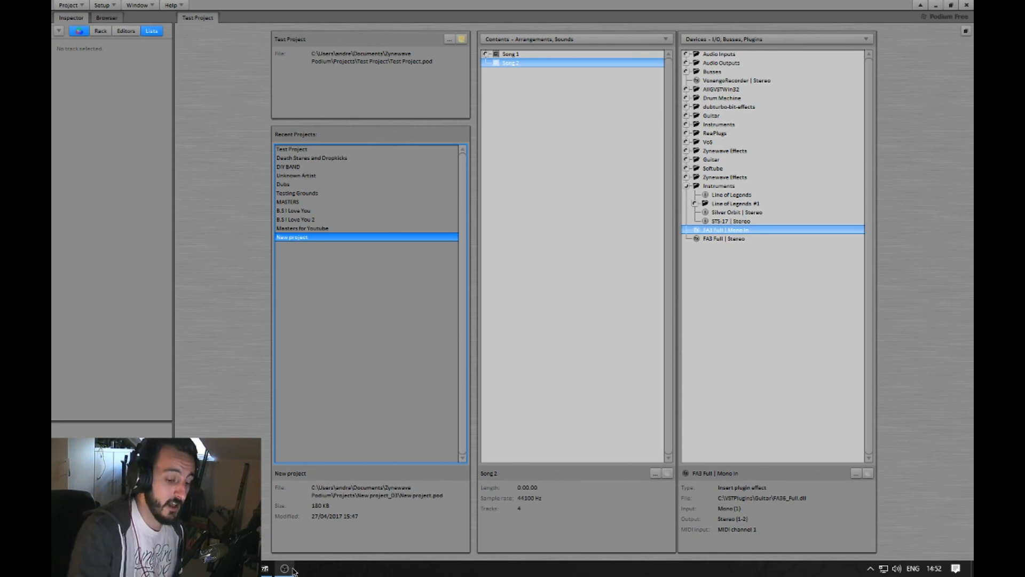
pyautogui.click(508, 300)
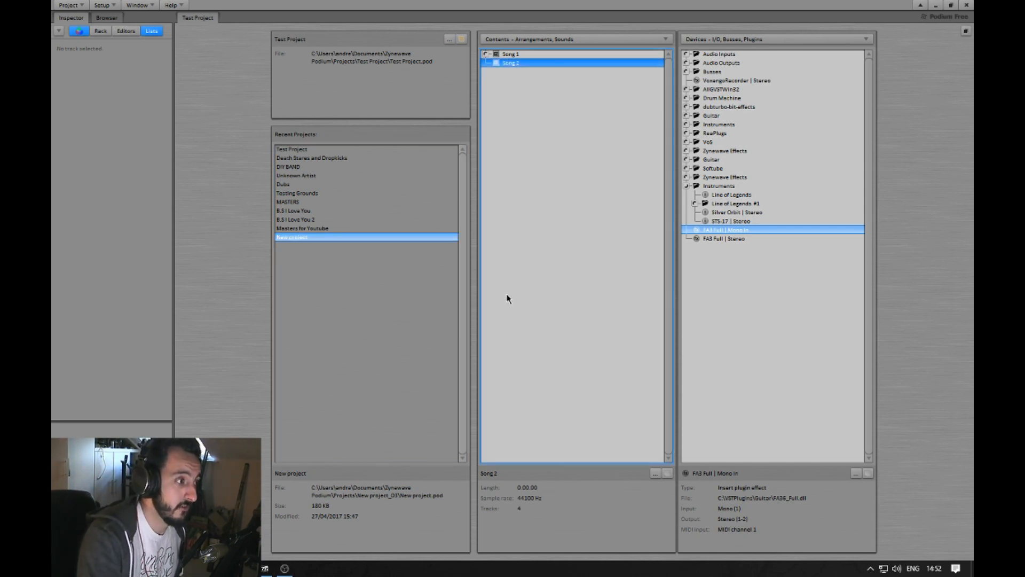